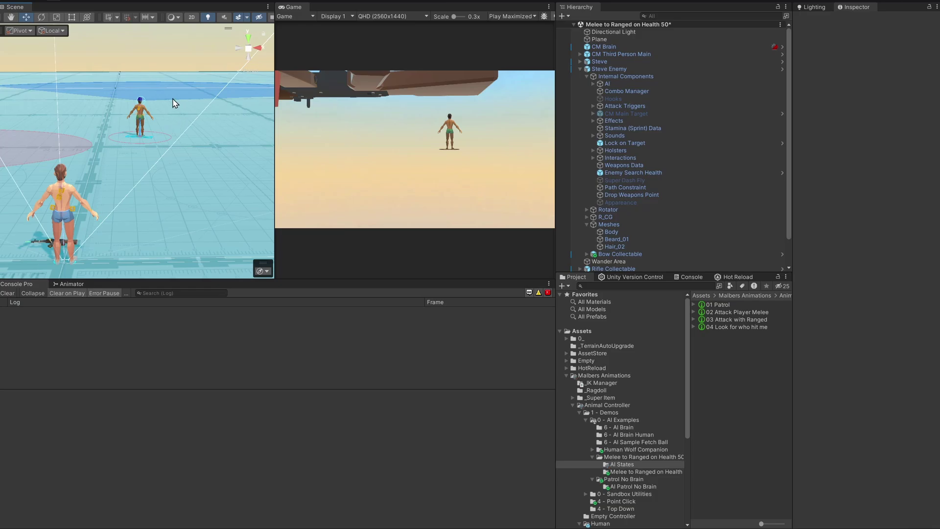
# - Run the scene, shoot the patrolling enemy, and move the player around while it chases and attacks with melee
pyautogui.moveTo(149, 187); pyautogui.dragTo(199, 139, button='right')
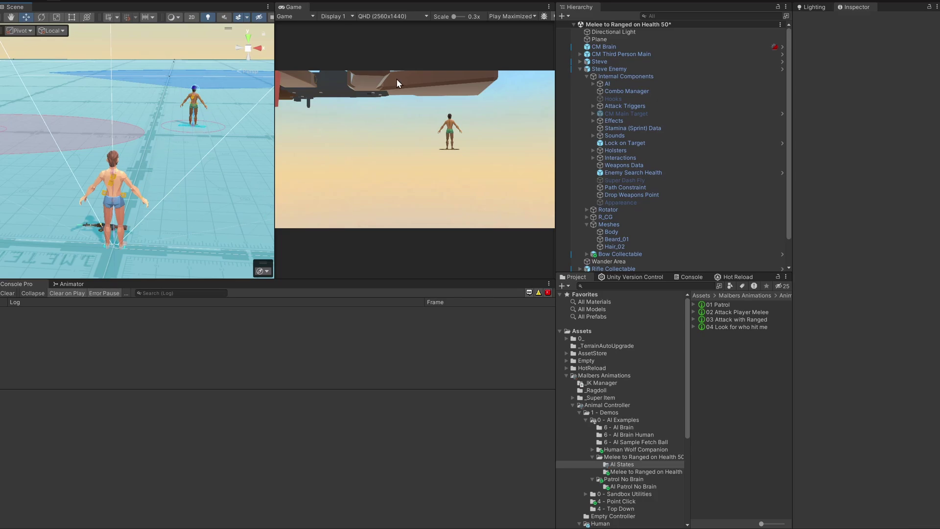
pyautogui.click(455, 1)
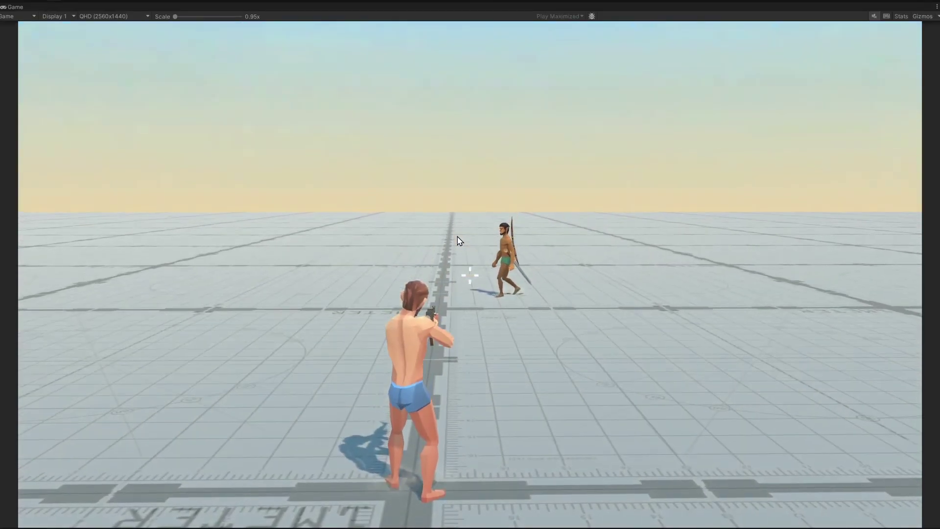
pyautogui.press('d')
pyautogui.click(368, 249)
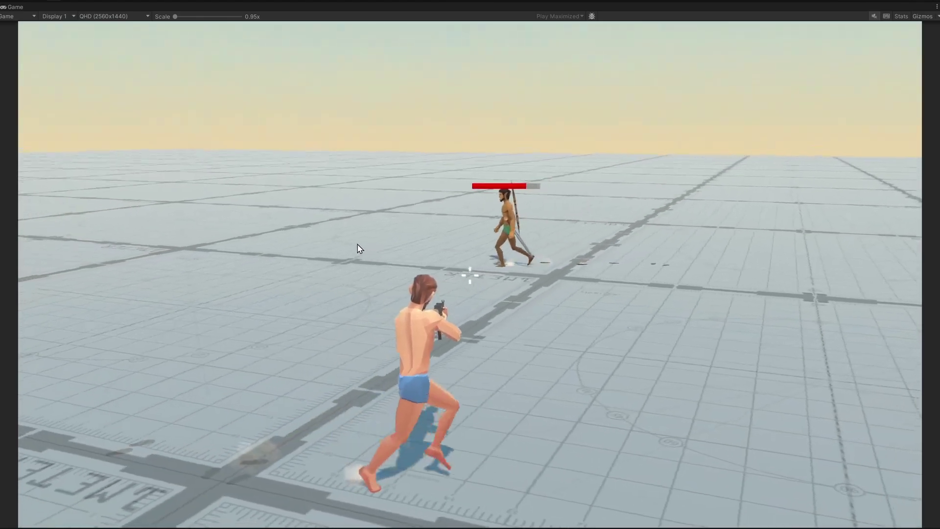
pyautogui.press('a')
pyautogui.press('a')
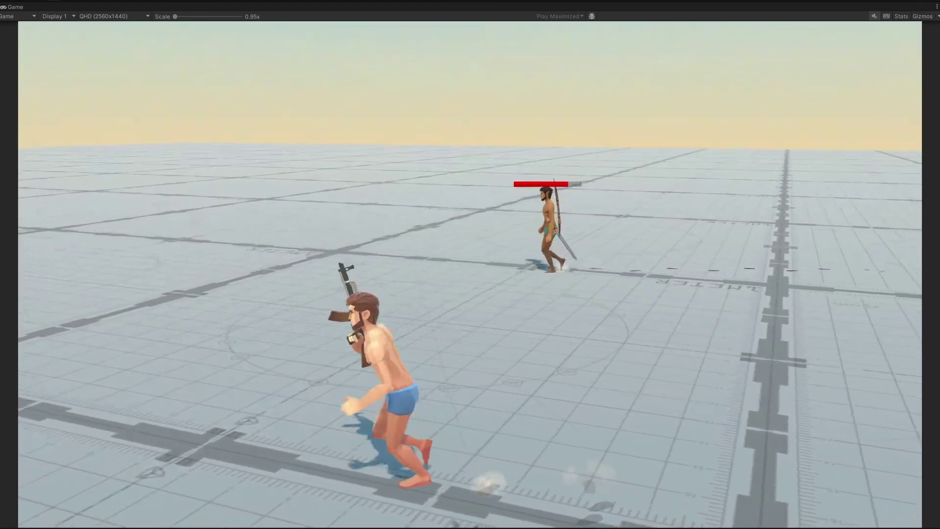
pyautogui.press('w')
pyautogui.press('d')
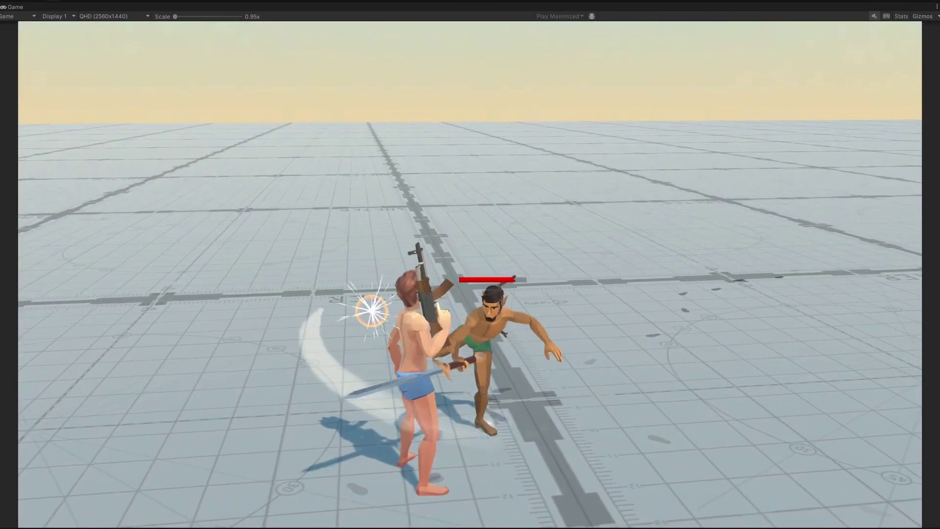
pyautogui.press('d')
pyautogui.press('space')
pyautogui.press('s')
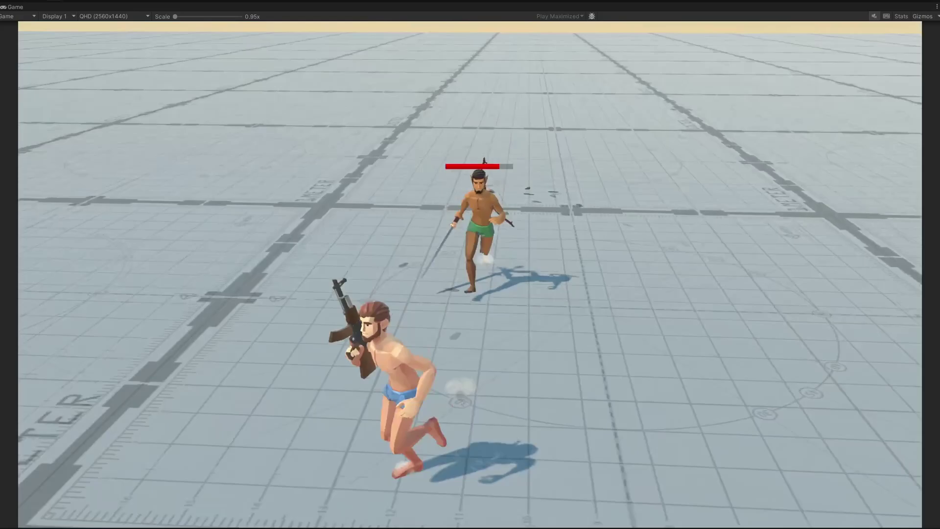
# - Aim at the charging enemy and shoot it repeatedly to test its switch from melee to ranged attack
pyautogui.rightClick(470, 275)
pyautogui.press('s')
pyautogui.click(470, 276)
pyautogui.click(470, 275)
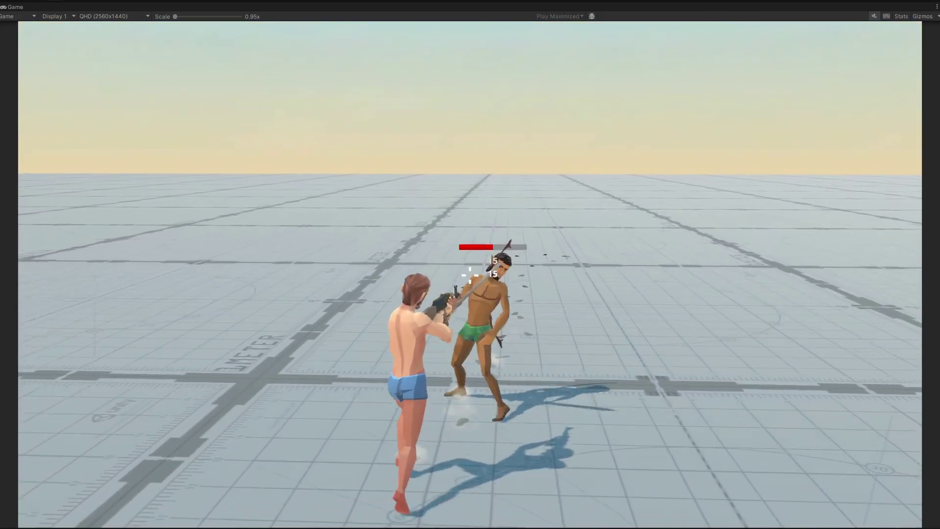
pyautogui.click(470, 275)
pyautogui.click(470, 275)
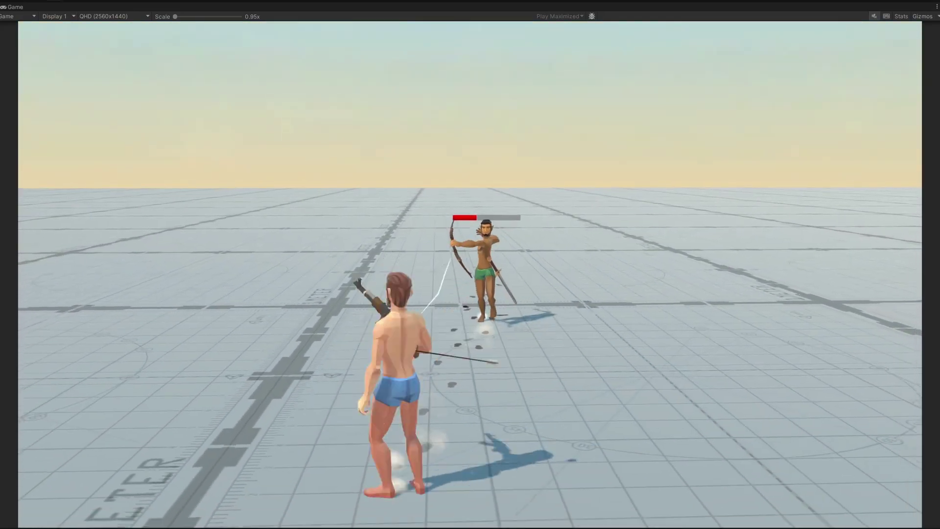
# - Run the player around the bow-wielding enemy to observe its ranged attack behaviour
pyautogui.press('a')
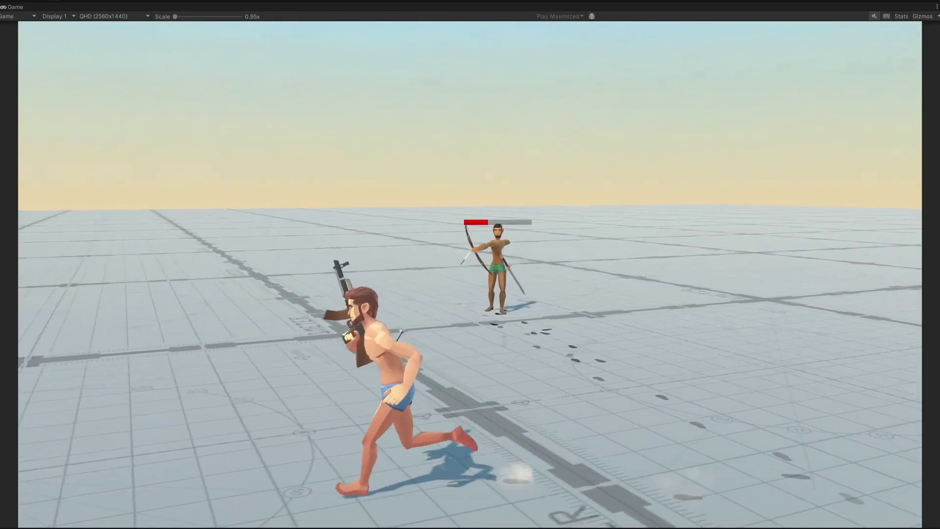
pyautogui.press('s')
pyautogui.press('d')
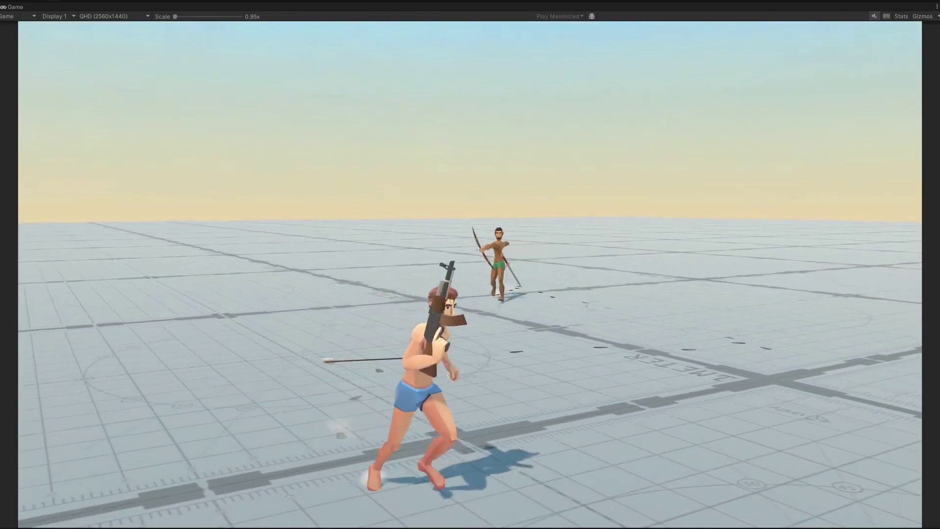
pyautogui.press('w')
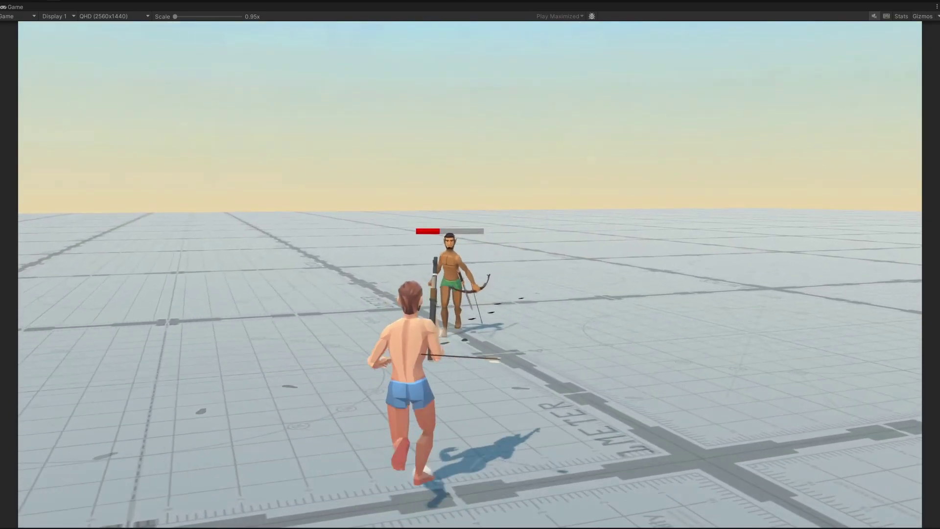
pyautogui.press('a')
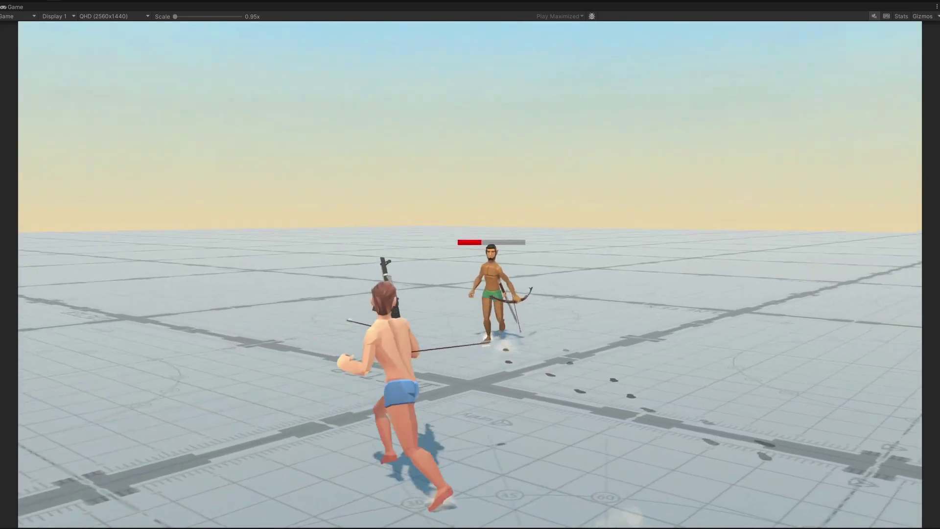
pyautogui.press('w')
pyautogui.press('a')
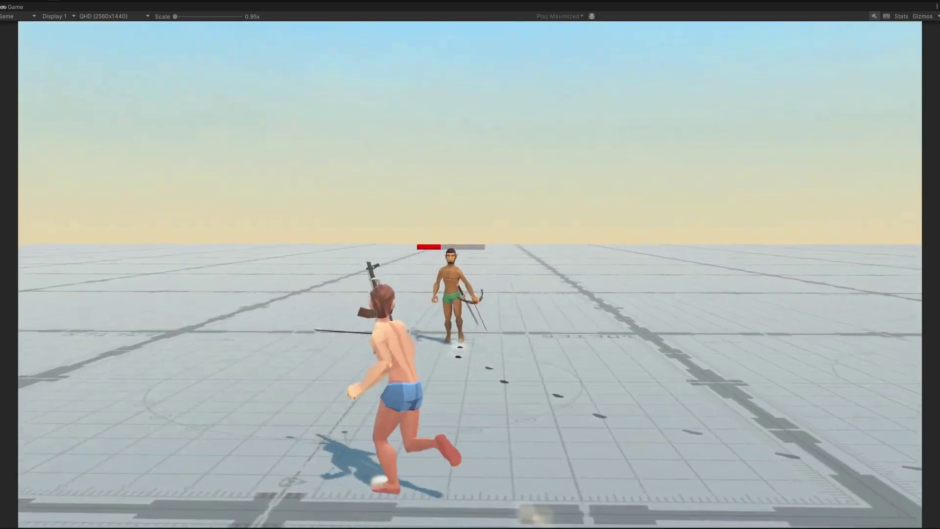
# - Shoot the enemy until it dies, turn the player around beside it, and stop the play test
pyautogui.rightClick(470, 276)
pyautogui.click(470, 276)
pyautogui.click(470, 275)
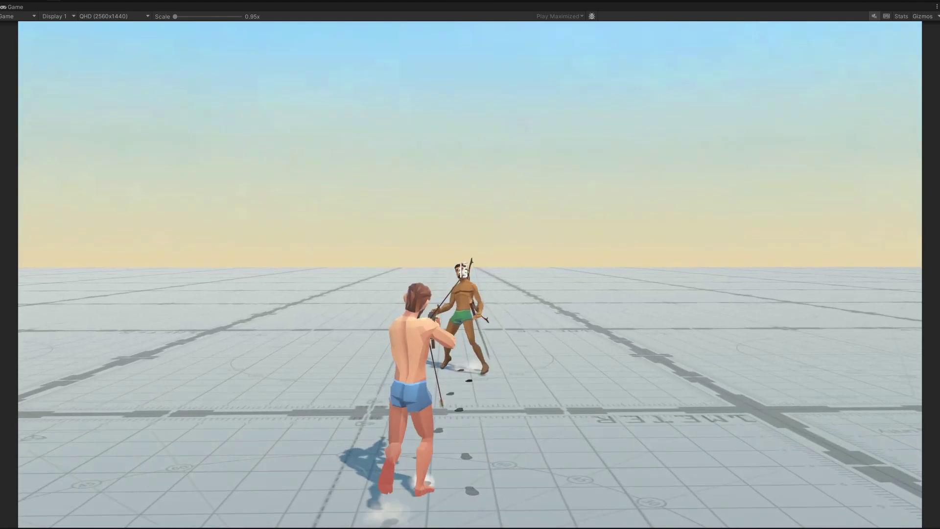
pyautogui.press('a')
pyautogui.press('s')
pyautogui.press('d')
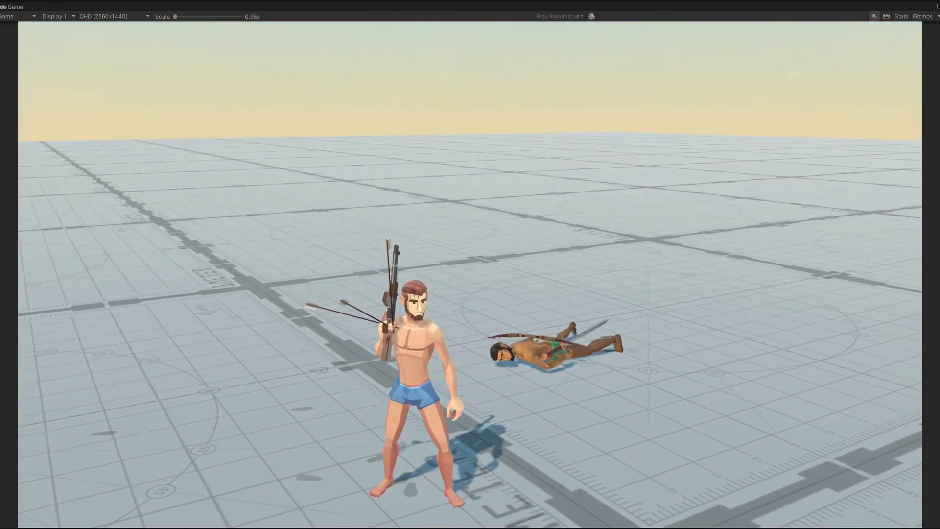
pyautogui.hotkey('ctrl', 'p')
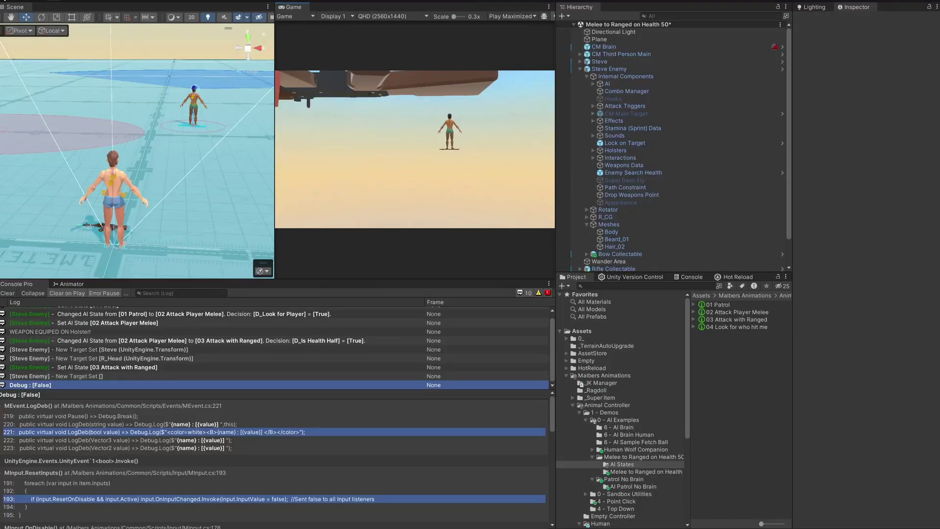
# - Create a new scene from the Basic (Built-in) template without saving the current scene, and clear the console
pyautogui.click(5, 0)
pyautogui.click(24, 1)
pyautogui.doubleClick(356, 134)
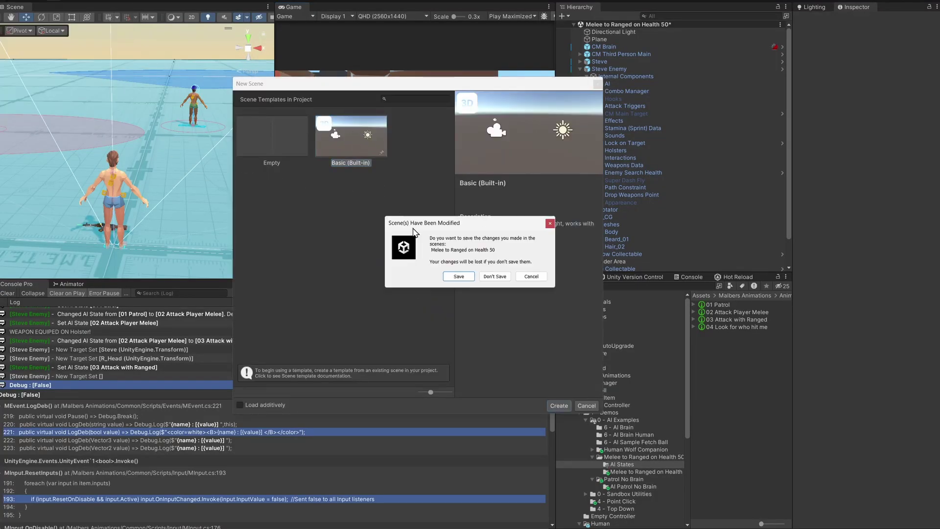
pyautogui.click(492, 276)
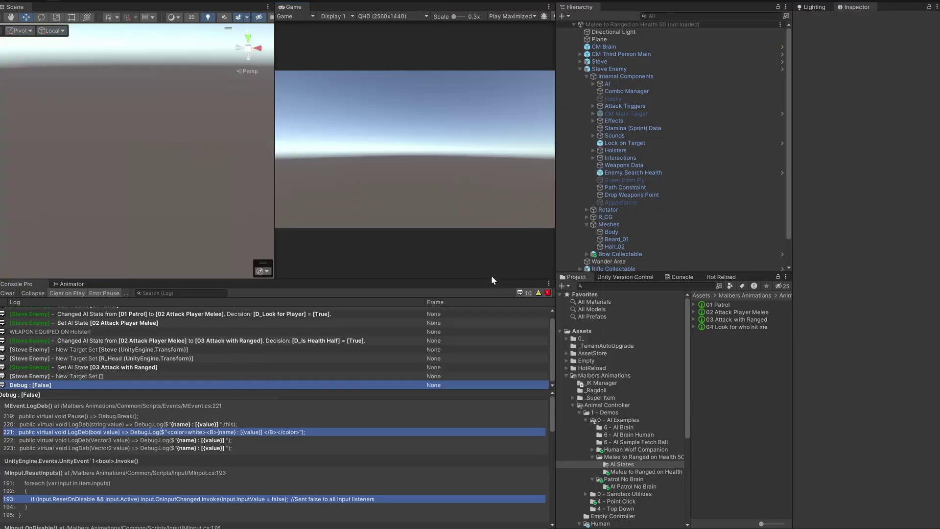
pyautogui.click(10, 294)
pyautogui.moveTo(147, 279); pyautogui.dragTo(143, 305)
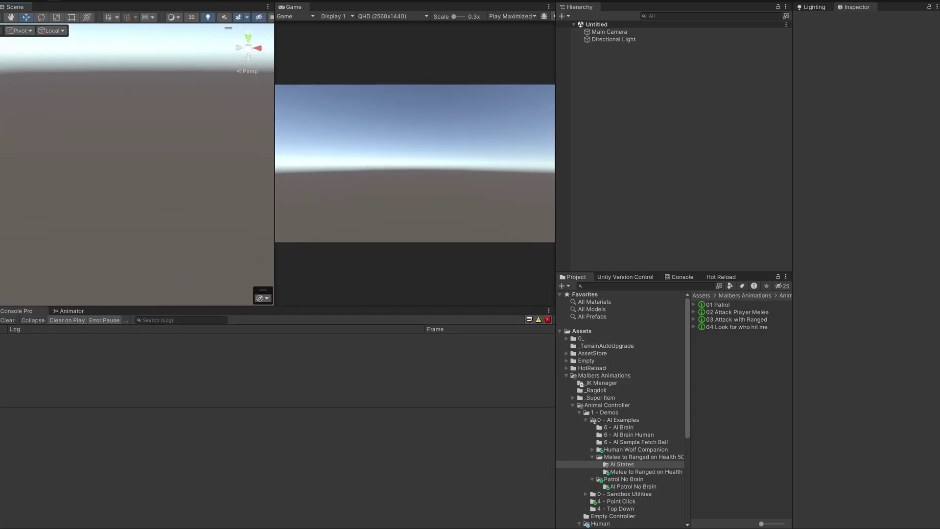
# - Populate the new scene with the Malbers Animations test scene setup
pyautogui.click(159, 0)
pyautogui.moveTo(171, 19)
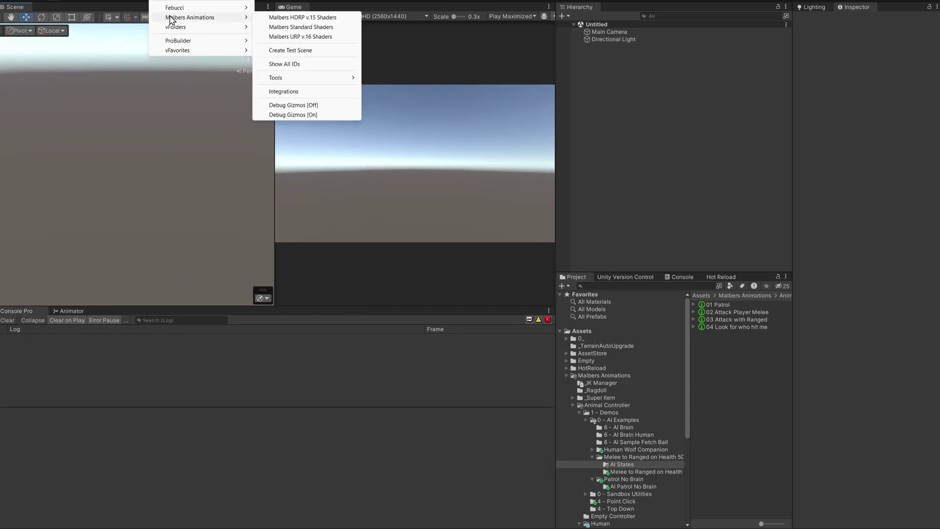
pyautogui.click(288, 51)
pyautogui.moveTo(277, 108); pyautogui.dragTo(264, 108)
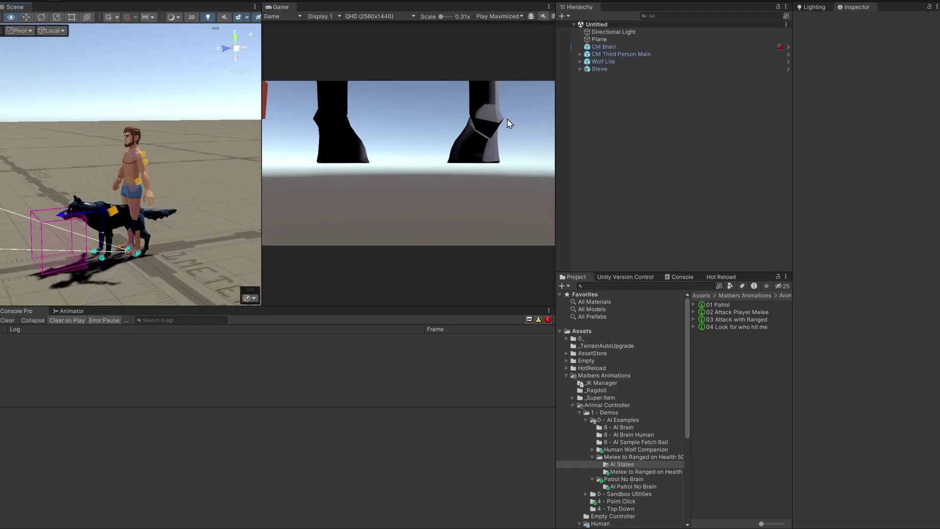
# - Delete the Wolf Lite character from the scene
pyautogui.click(96, 210)
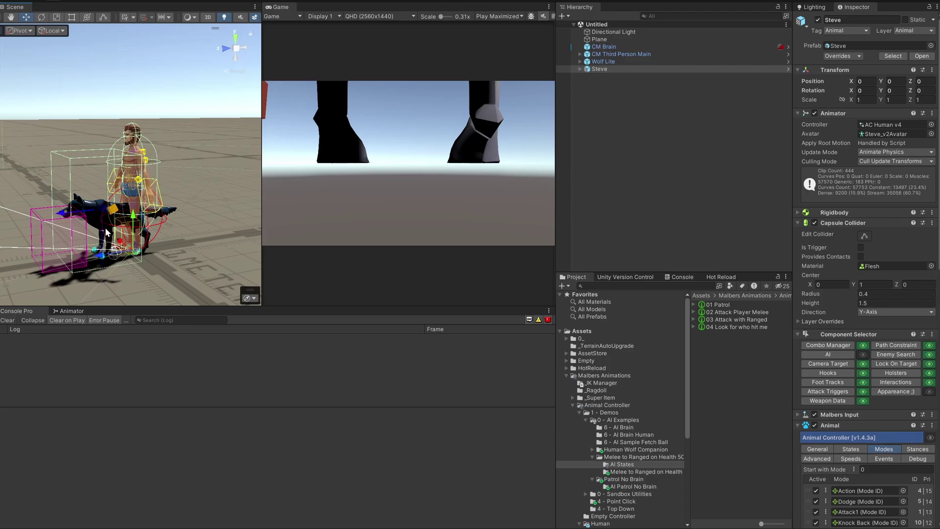
pyautogui.click(618, 62)
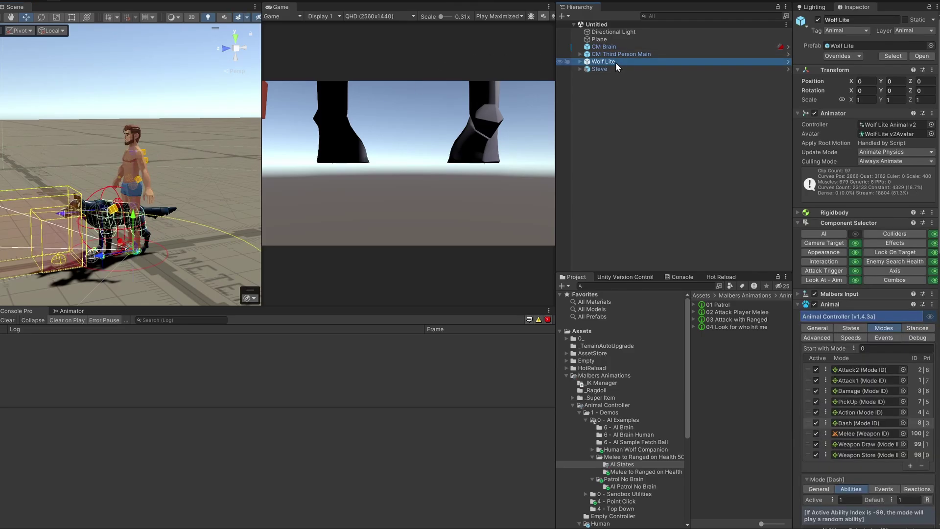
pyautogui.press('Delete')
# - Duplicate the Steve character and move the copy along the X axis to about -1.887
pyautogui.click(597, 60)
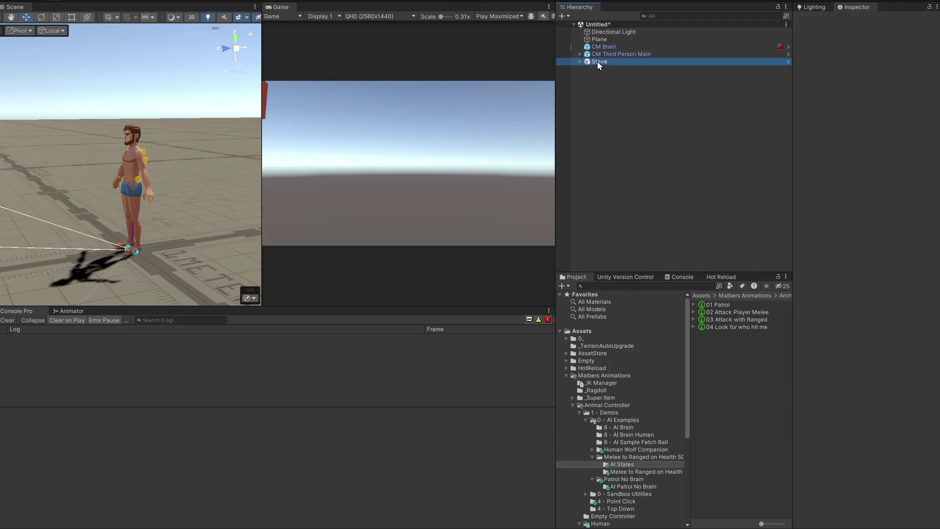
pyautogui.moveTo(149, 198); pyautogui.dragTo(174, 214, button='right')
pyautogui.press('a')
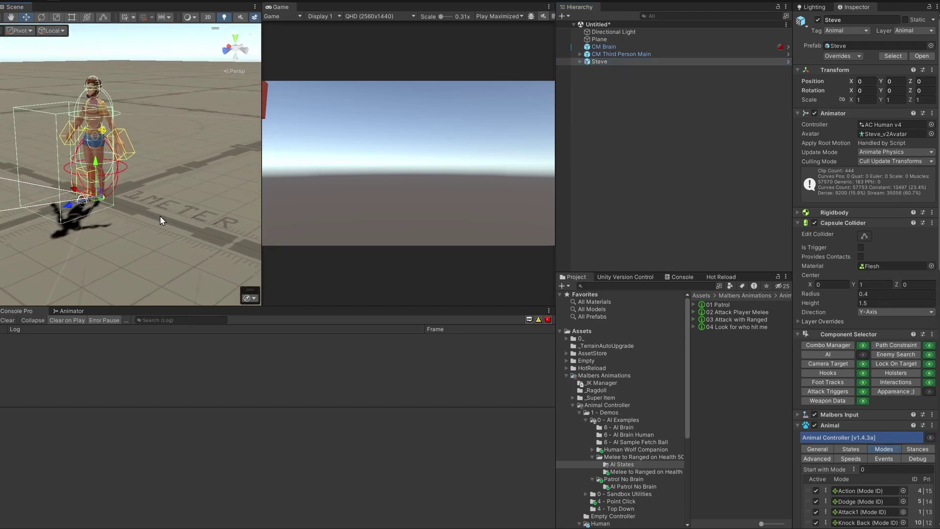
pyautogui.hotkey('ctrl', 'd')
pyautogui.moveTo(100, 212); pyautogui.dragTo(178, 208)
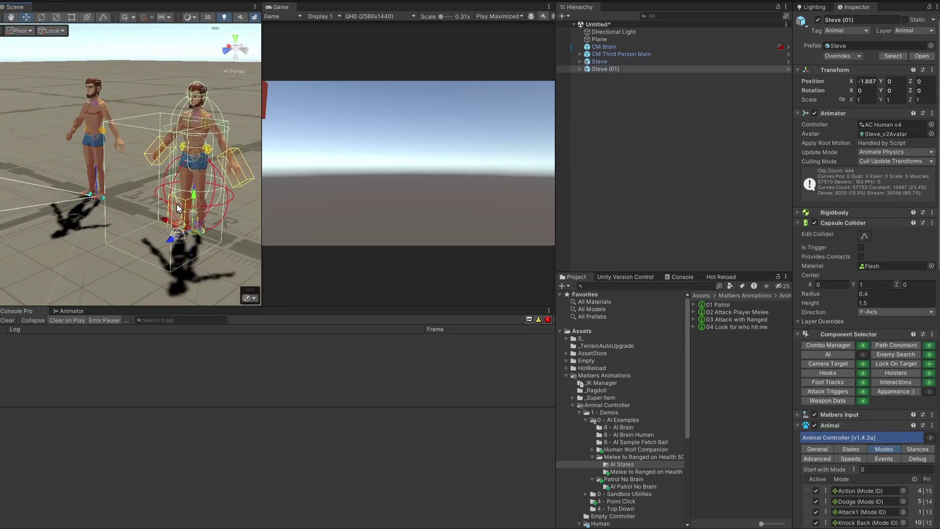
# - Resize the editor layout to widen the Hierarchy, Inspector and Scene areas, and frame the duplicated character
pyautogui.press('a')
pyautogui.moveTo(89, 191); pyautogui.dragTo(218, 185, button='right')
pyautogui.moveTo(261, 184); pyautogui.dragTo(304, 184)
pyautogui.moveTo(227, 185); pyautogui.dragTo(259, 85, button='right')
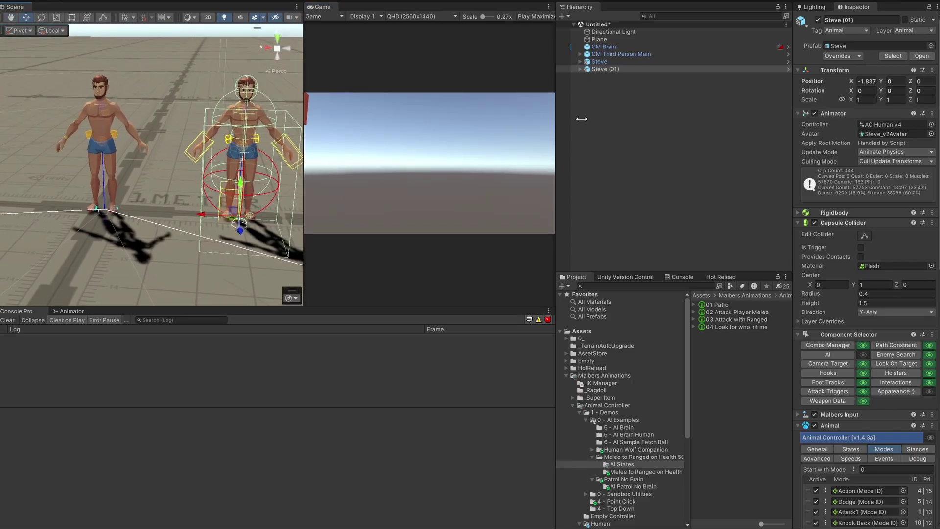
pyautogui.moveTo(557, 169); pyautogui.dragTo(494, 171)
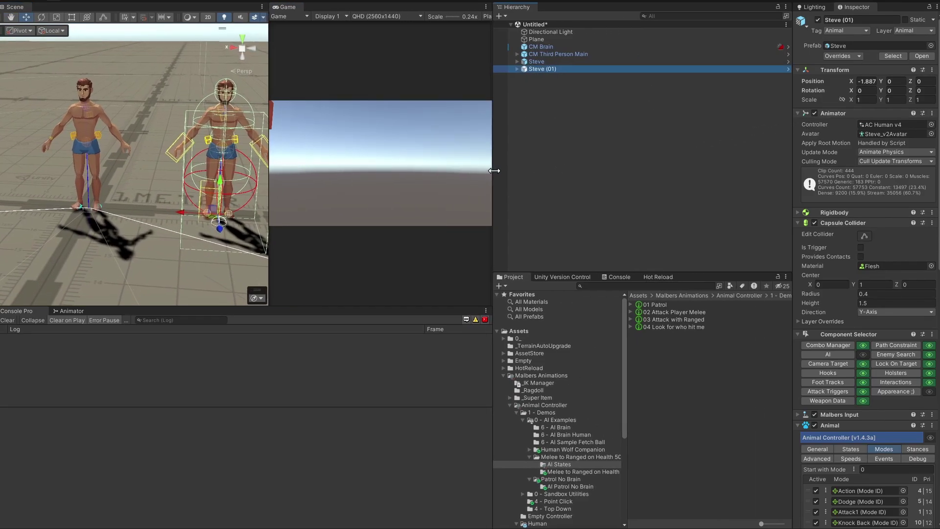
pyautogui.moveTo(792, 147); pyautogui.dragTo(748, 147)
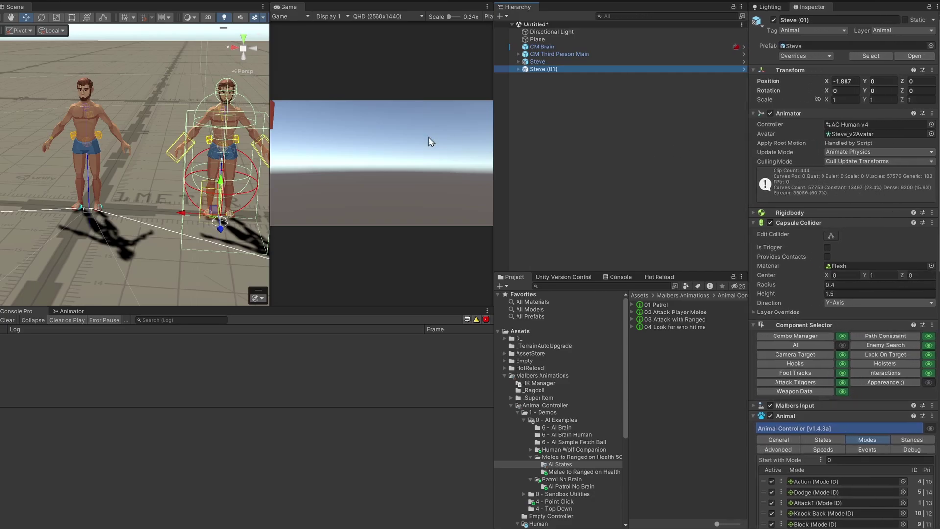
pyautogui.moveTo(272, 167); pyautogui.dragTo(301, 168)
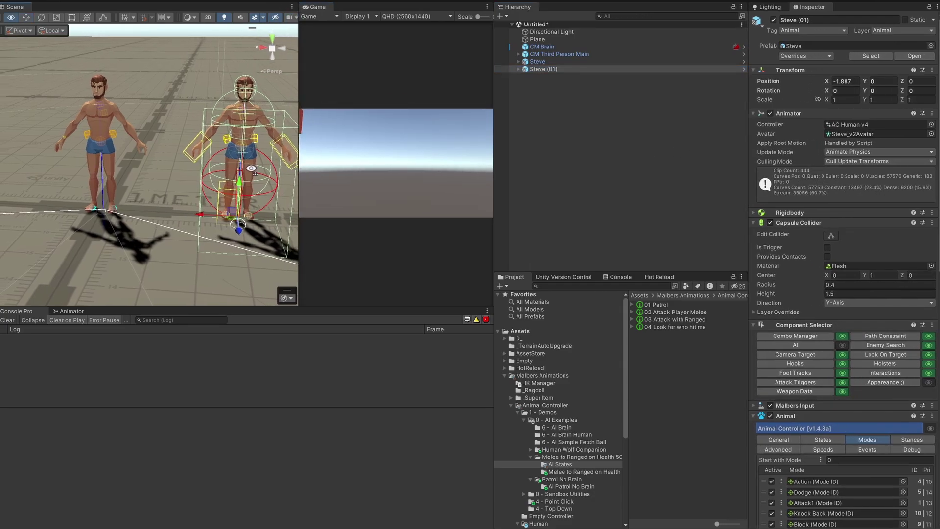
pyautogui.moveTo(215, 164); pyautogui.dragTo(267, 166, button='right')
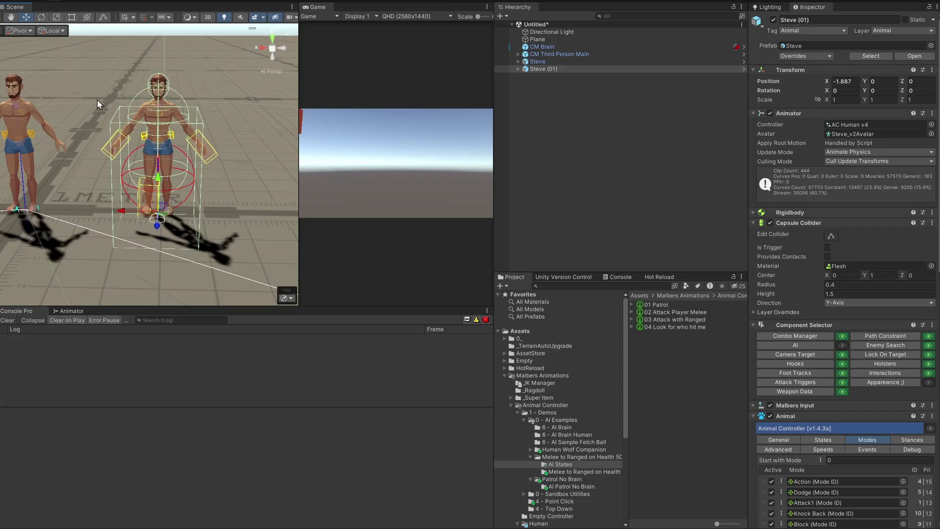
# - Rename the duplicated Steve character to Enemy
pyautogui.click(537, 68)
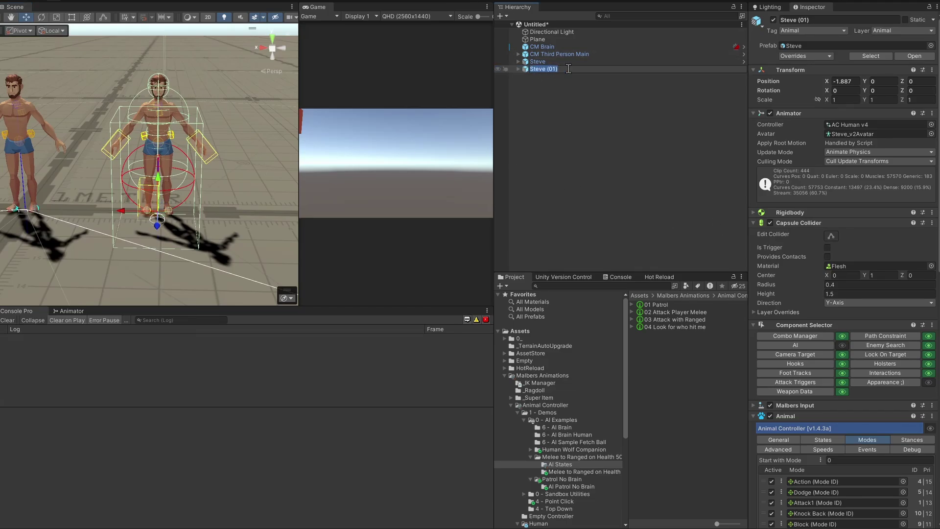
pyautogui.write('Enemy')
pyautogui.press('Return')
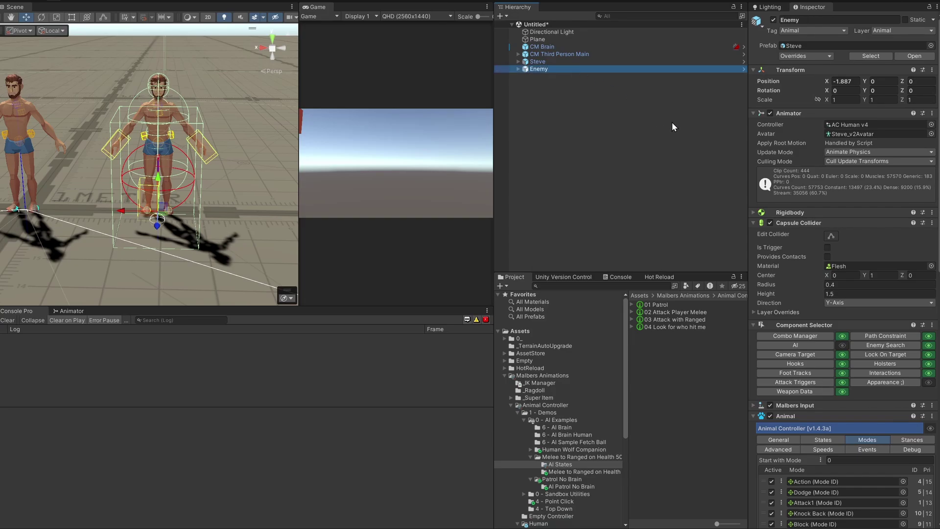
# - Unpack the Enemy object so it is no longer linked to the Steve prefab
pyautogui.rightClick(634, 69)
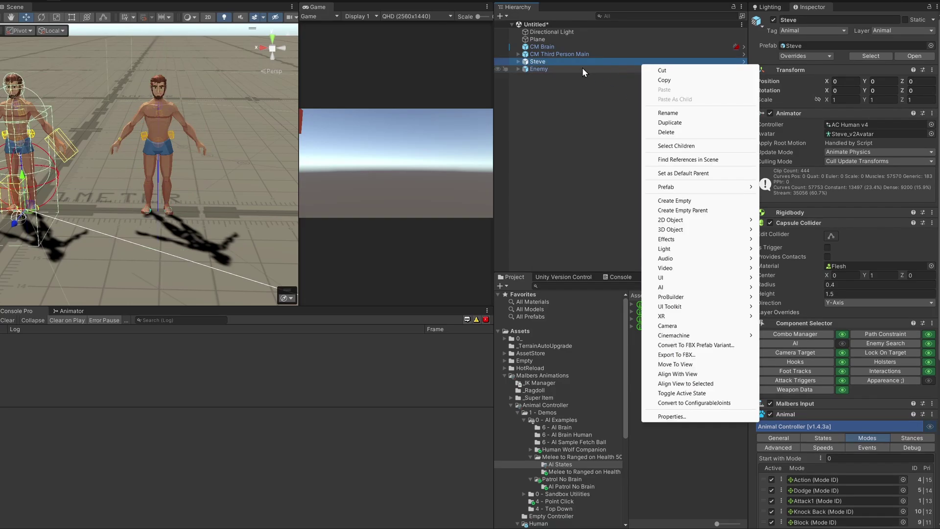
pyautogui.click(559, 70)
pyautogui.rightClick(549, 69)
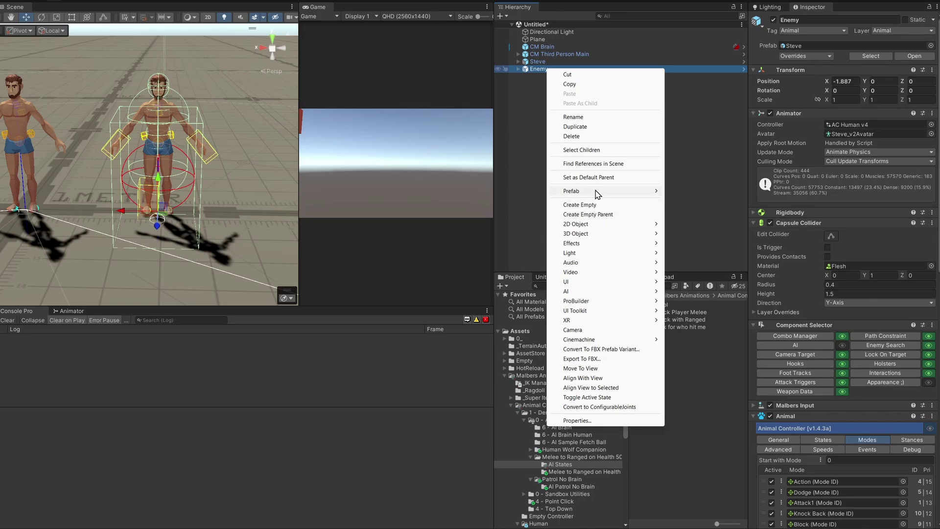
pyautogui.moveTo(604, 192)
pyautogui.click(703, 271)
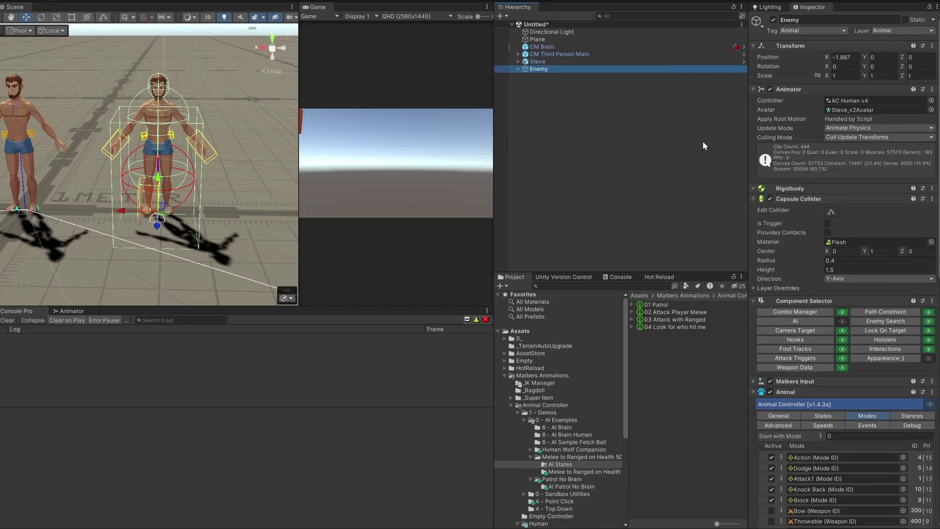
# - Remove the Malbers Input component from the Enemy
pyautogui.scroll(-8, 759, 193)
pyautogui.rightClick(793, 157)
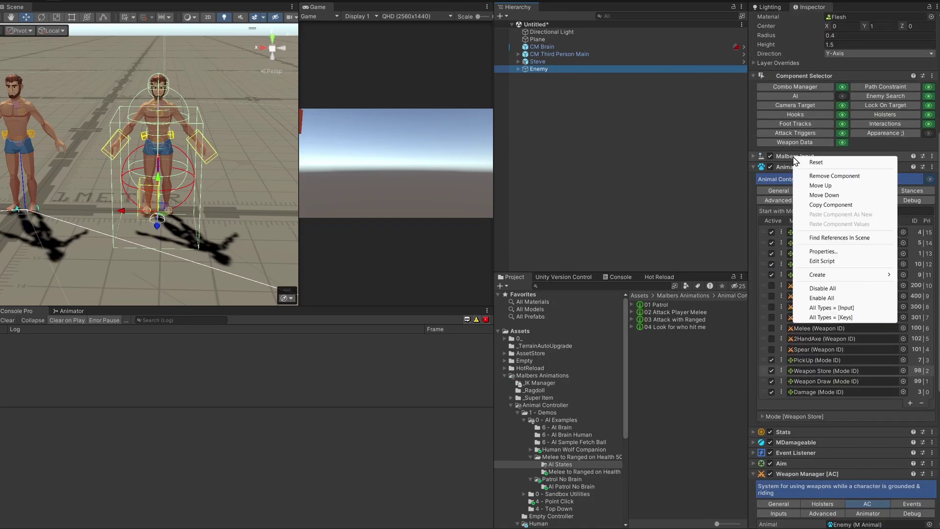
pyautogui.click(772, 182)
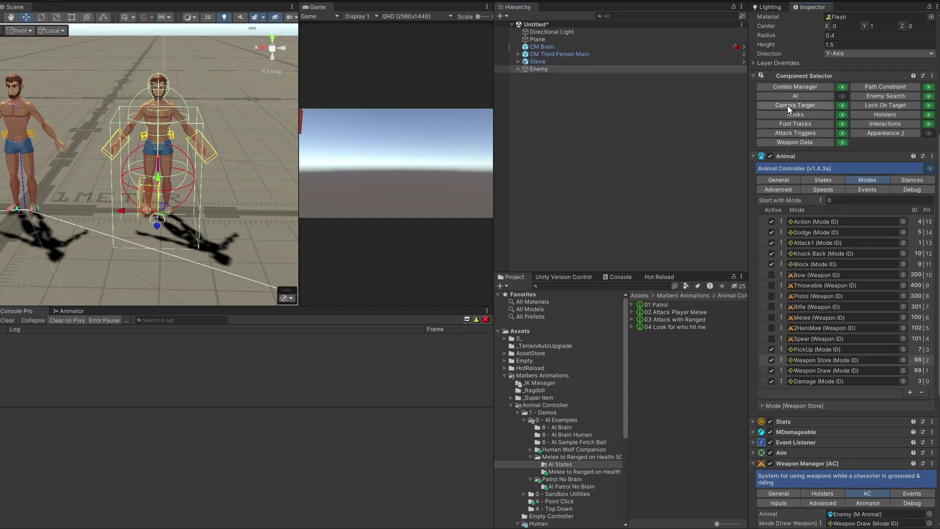
# - Disable the Enemy's Camera Target and Hooks parts, and delete the Hooks object from its Internal Components
pyautogui.click(842, 106)
pyautogui.click(842, 115)
pyautogui.click(800, 116)
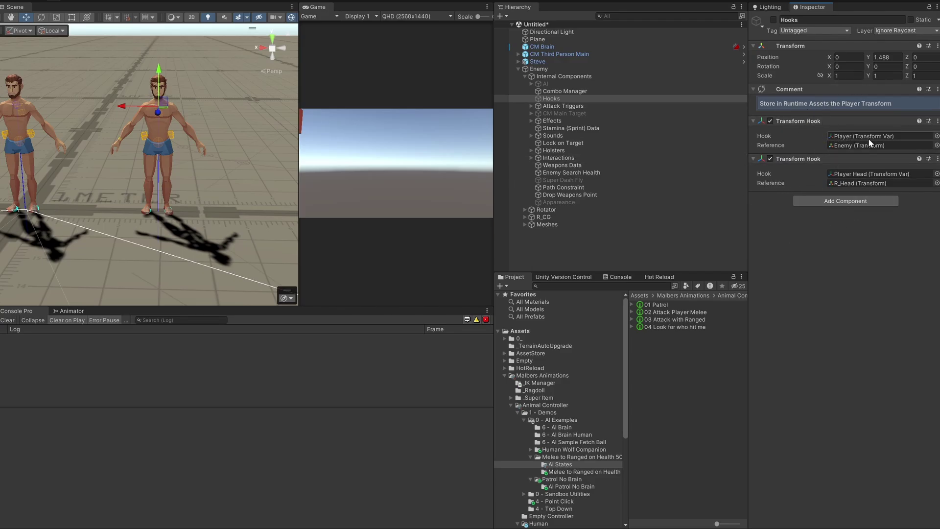
pyautogui.click(565, 98)
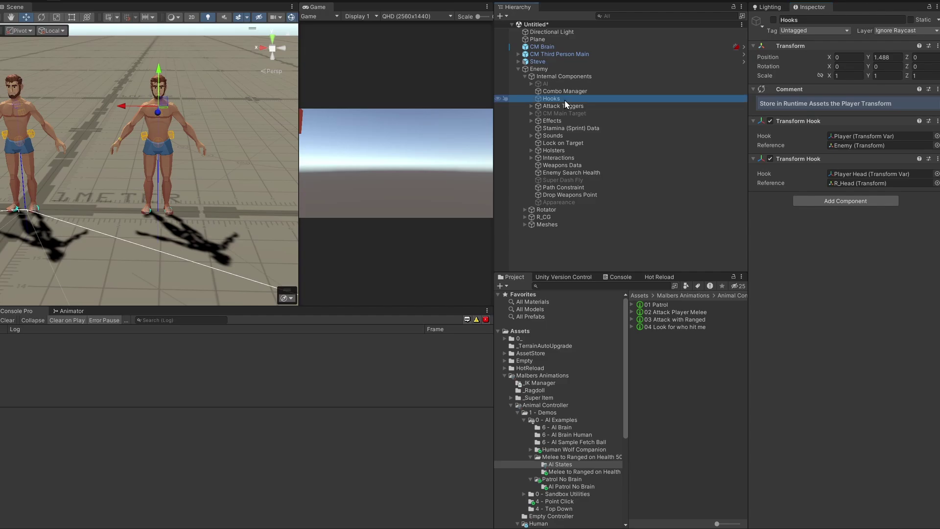
pyautogui.press('Delete')
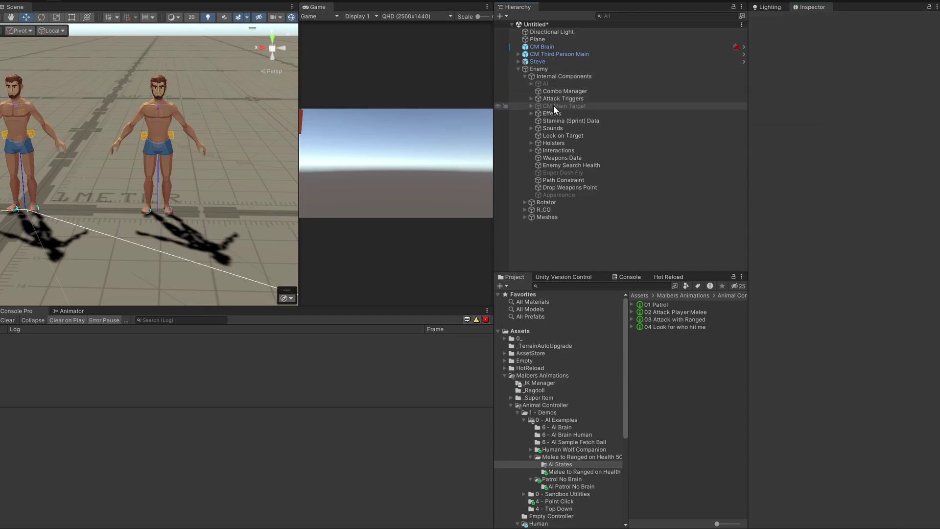
# - Remove the UI event calls from the Enemy's Health change normalized, full and empty events, keeping the Death state activation
pyautogui.click(542, 72)
pyautogui.scroll(-15, 845, 306)
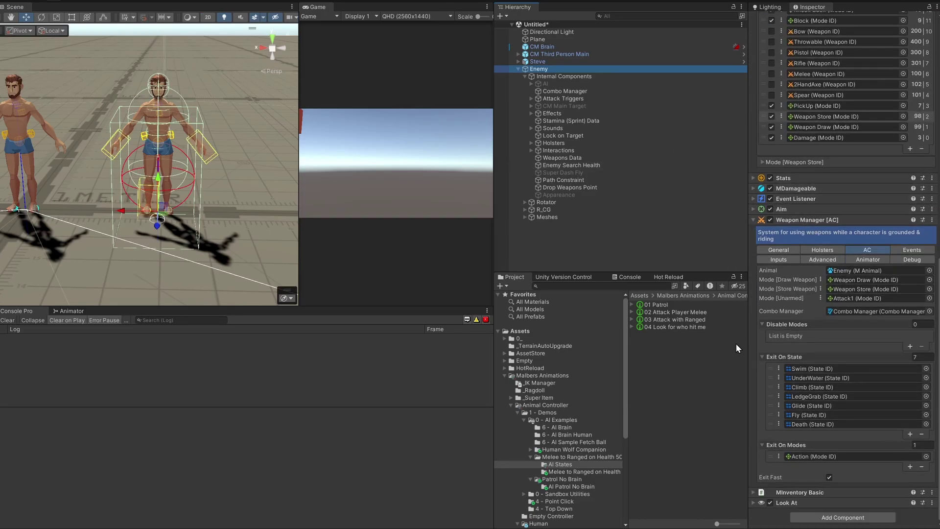
pyautogui.click(792, 176)
pyautogui.click(762, 214)
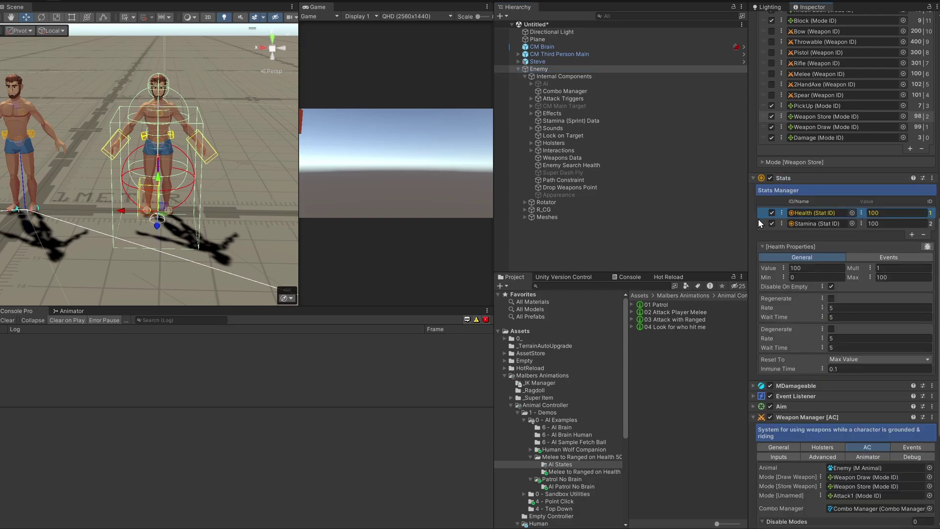
pyautogui.click(871, 258)
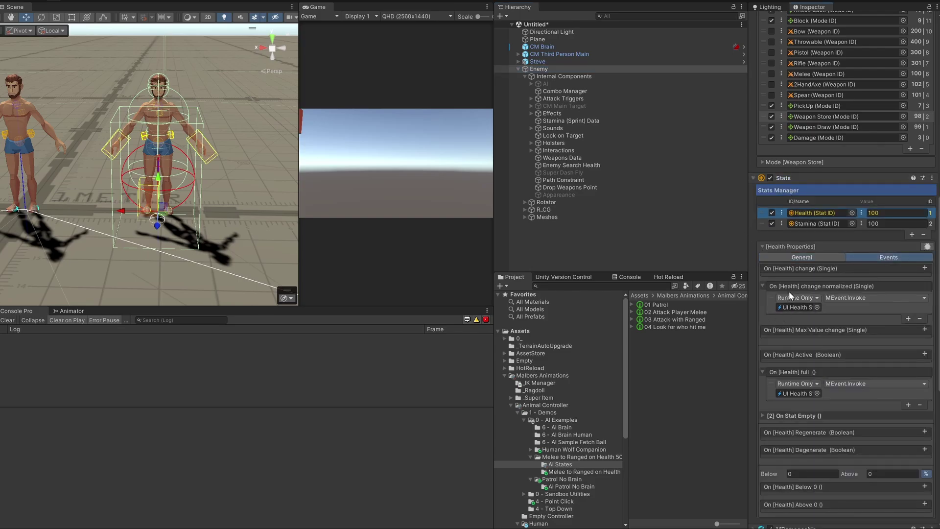
pyautogui.click(921, 319)
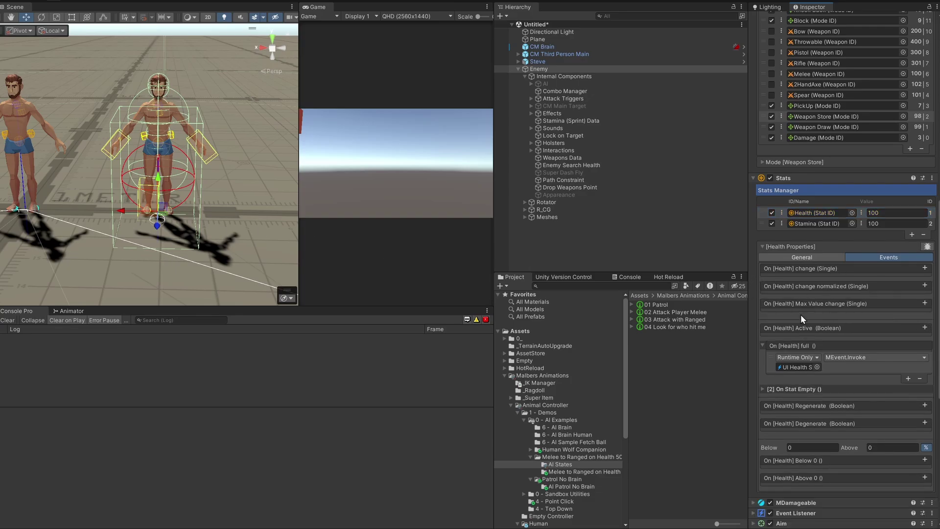
pyautogui.click(921, 379)
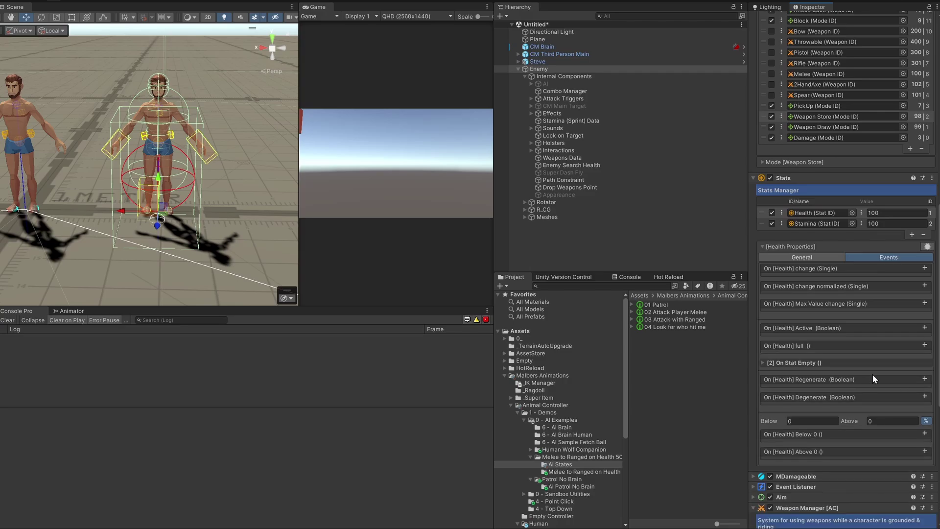
pyautogui.click(779, 363)
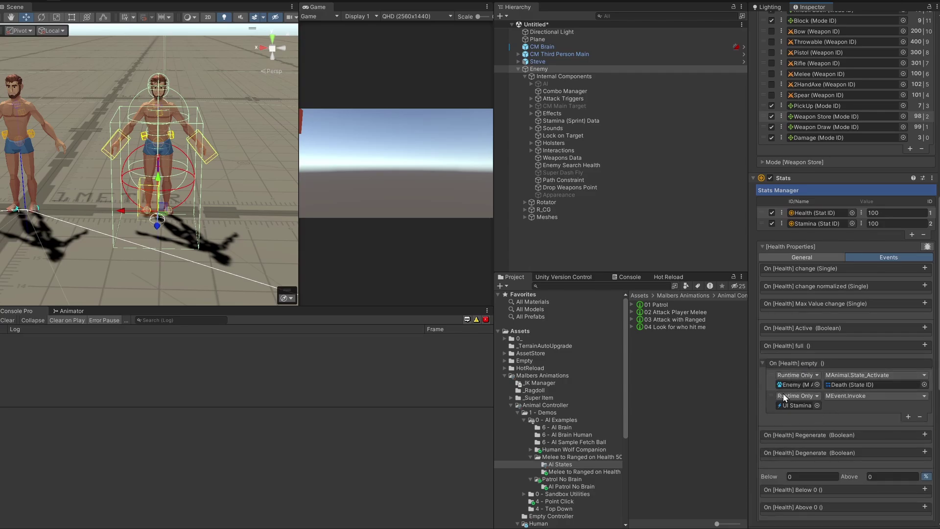
pyautogui.click(854, 410)
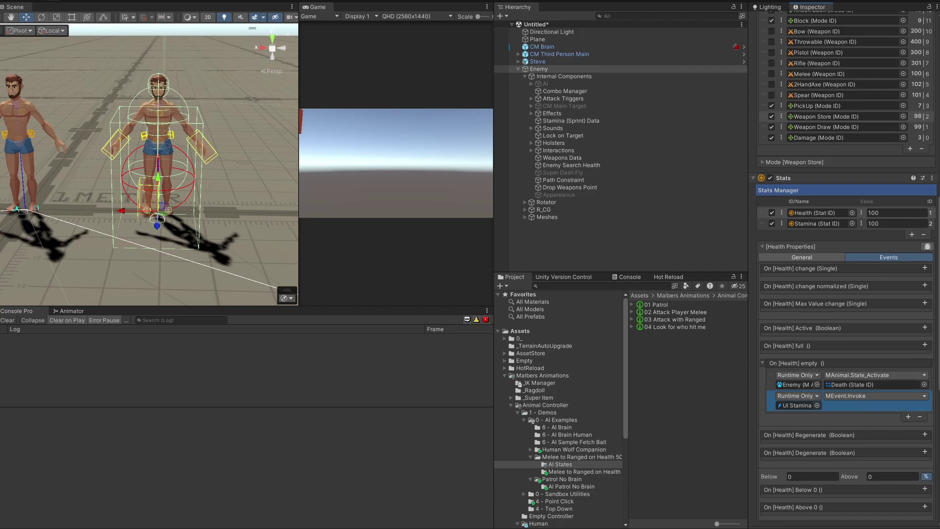
pyautogui.click(922, 417)
# - Turn off Use Camera in the references of the Enemy's Aim component
pyautogui.scroll(-10, 832, 441)
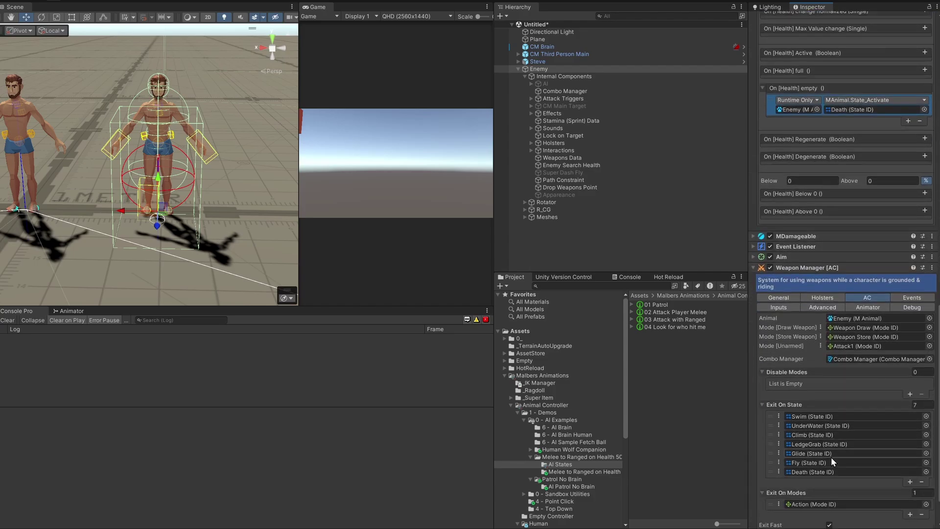
pyautogui.scroll(-2, 831, 460)
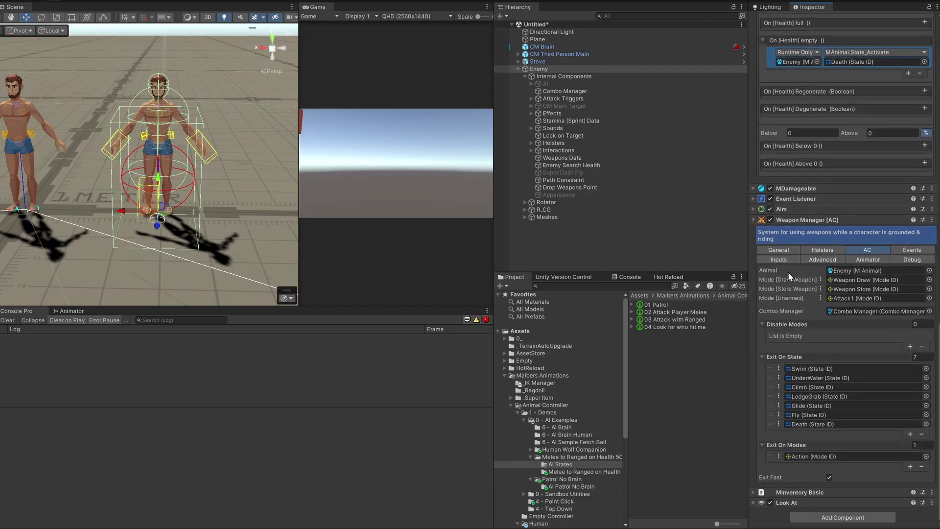
pyautogui.click(796, 209)
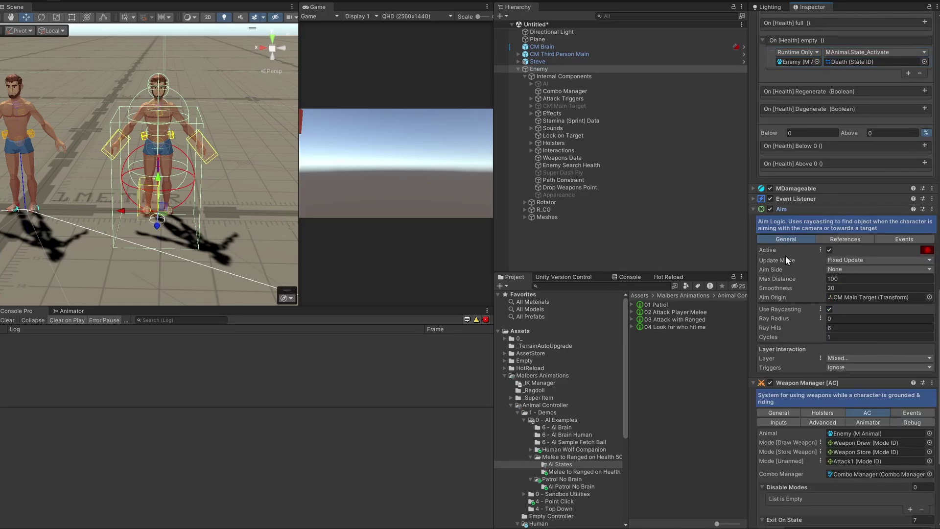
pyautogui.click(838, 240)
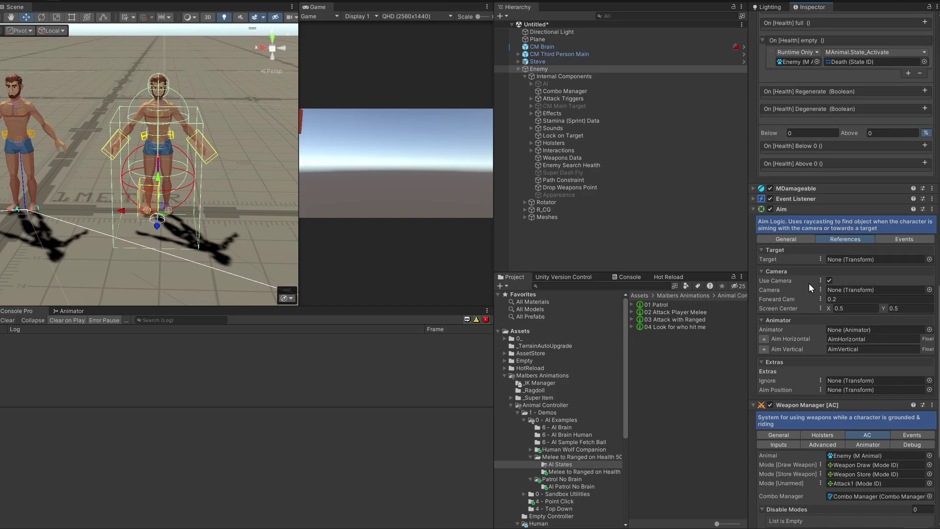
pyautogui.click(830, 280)
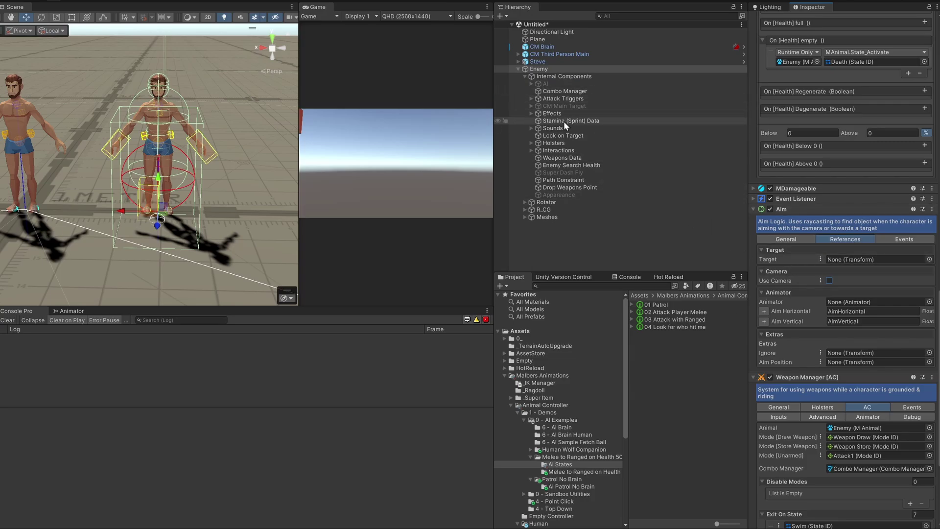
# - Enable Only Targets in the Enemy's Look At component
pyautogui.scroll(-5, 833, 372)
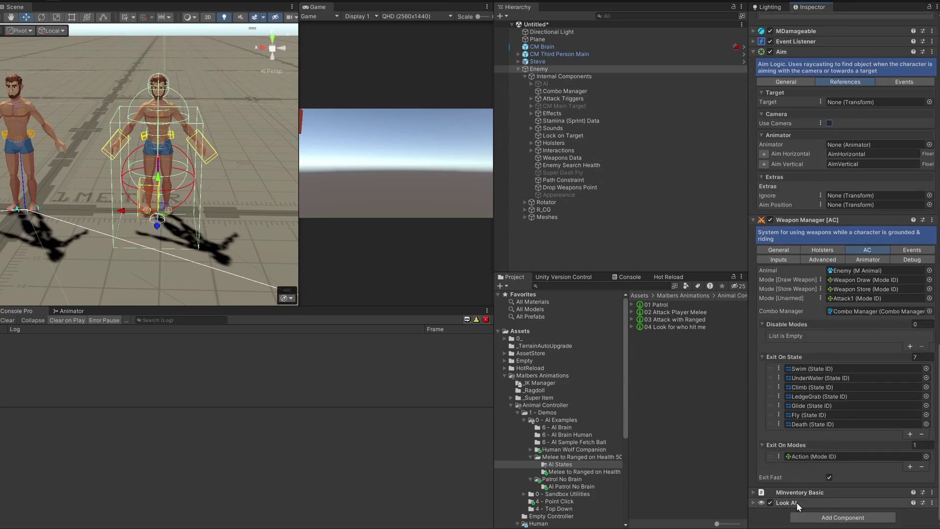
pyautogui.click(798, 503)
pyautogui.scroll(-5, 793, 486)
pyautogui.click(828, 389)
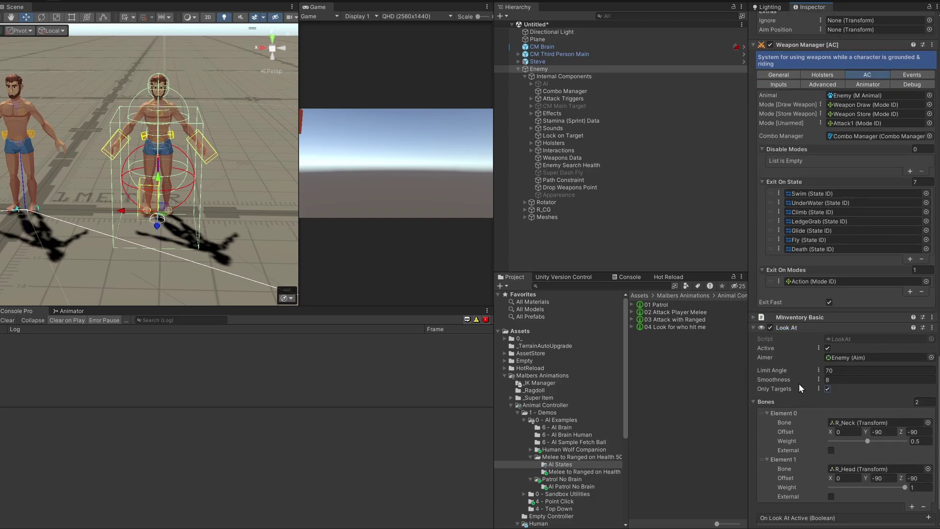
# - Remove the Event Listener component from the Enemy and collapse its Weapon Manager component
pyautogui.scroll(10, 847, 339)
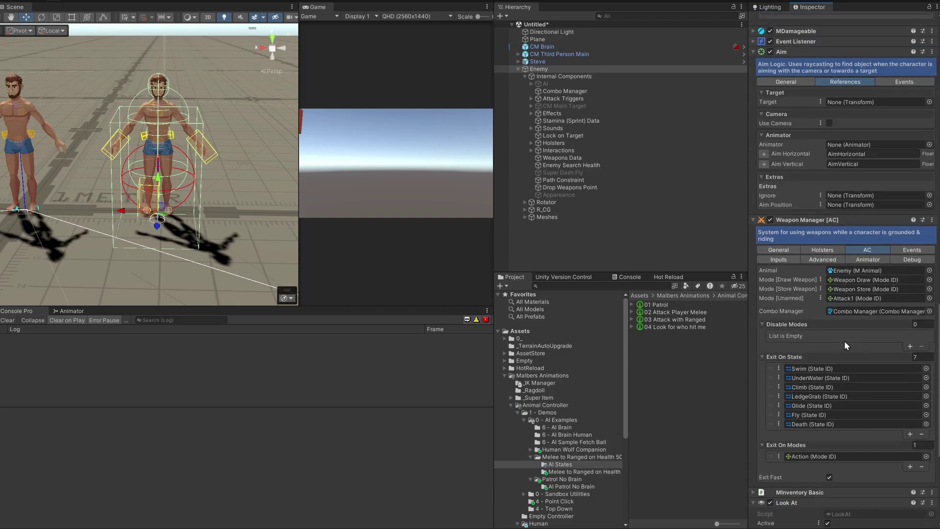
pyautogui.rightClick(795, 214)
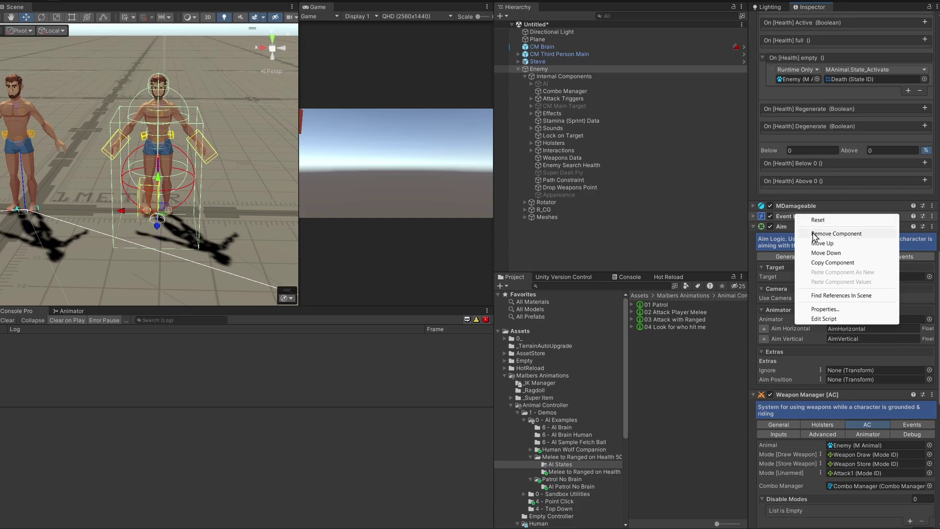
pyautogui.press('Escape')
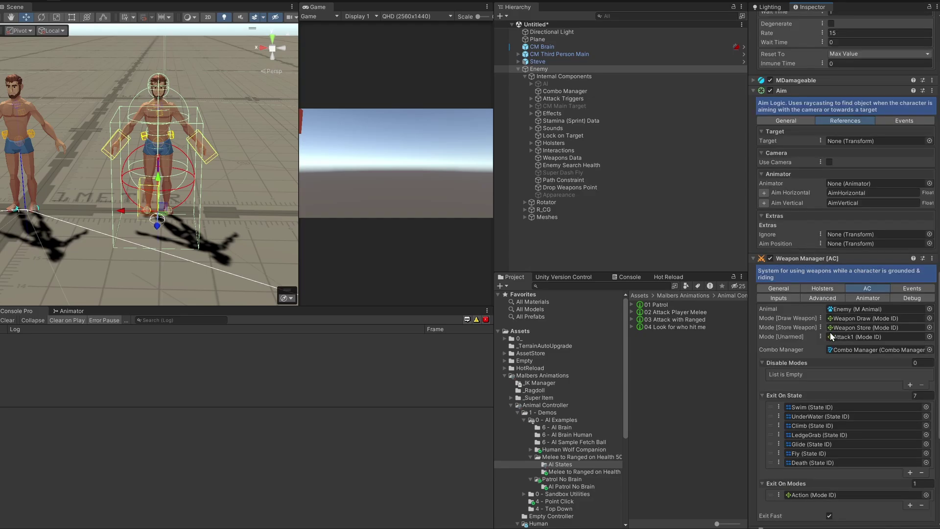
pyautogui.scroll(-6, 831, 411)
pyautogui.scroll(5, 839, 447)
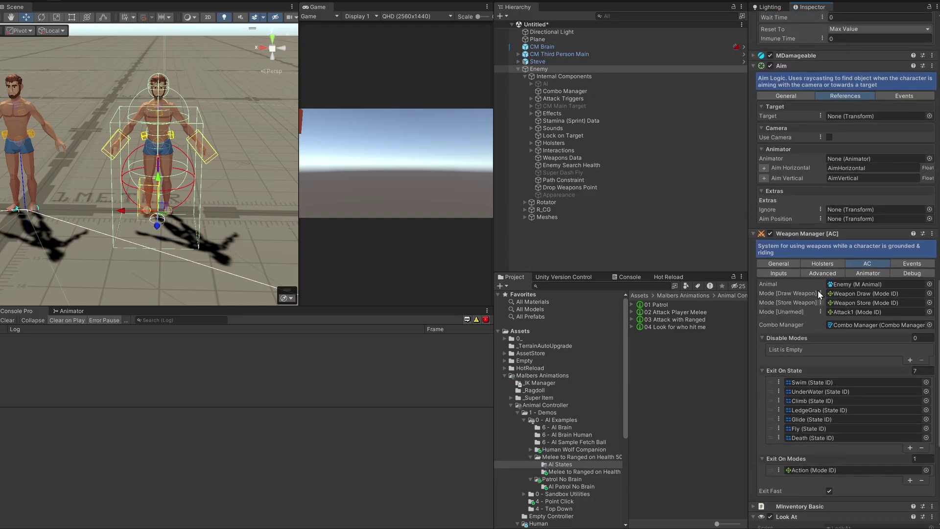
pyautogui.click(803, 235)
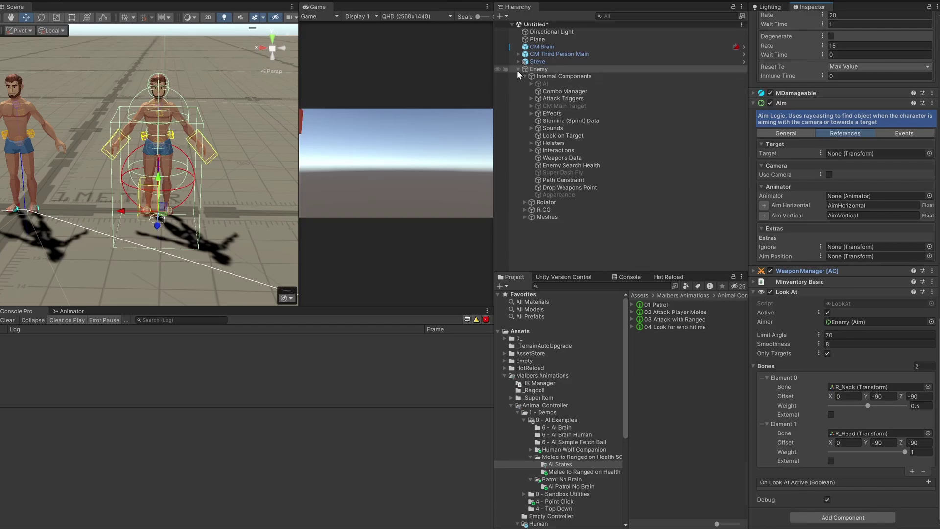
# - Activate the Enemy's internal AI object and show its components
pyautogui.scroll(8, 813, 189)
pyautogui.scroll(15, 811, 191)
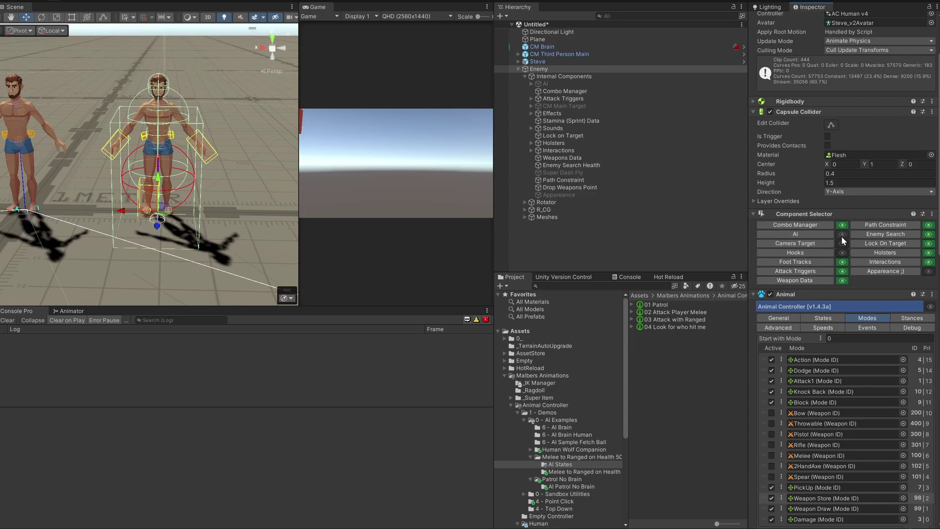
pyautogui.click(810, 233)
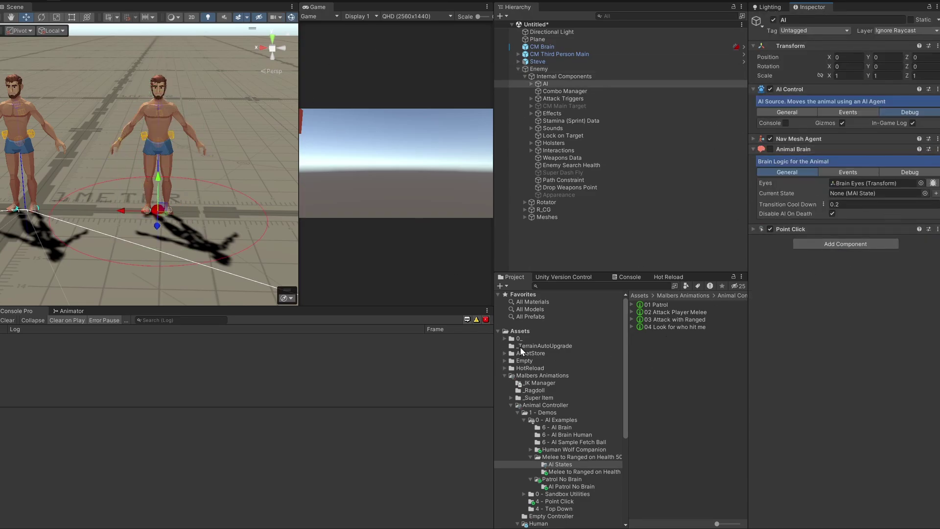
# - Collapse the Malbers Animations folder and save the scene in a new Tutorial folder inside Assets
pyautogui.click(504, 376)
pyautogui.click(673, 397)
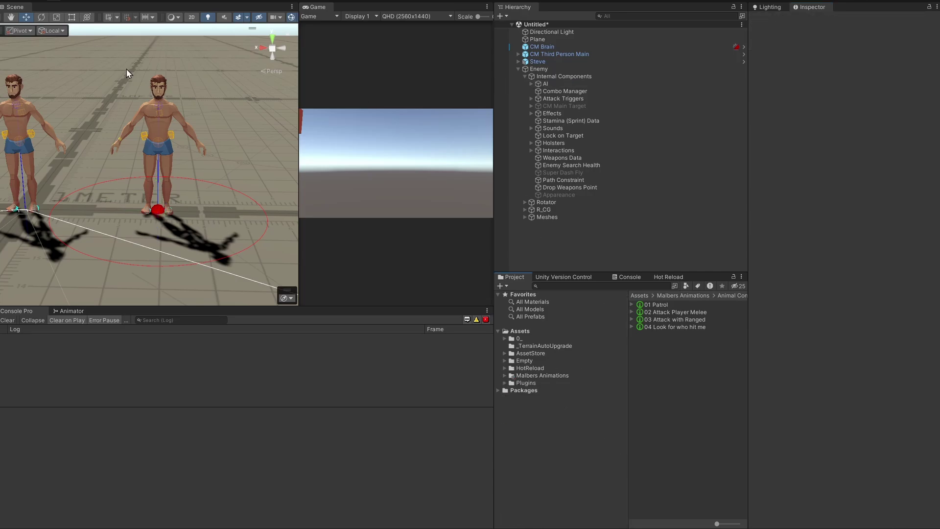
pyautogui.hotkey('ctrl', 's')
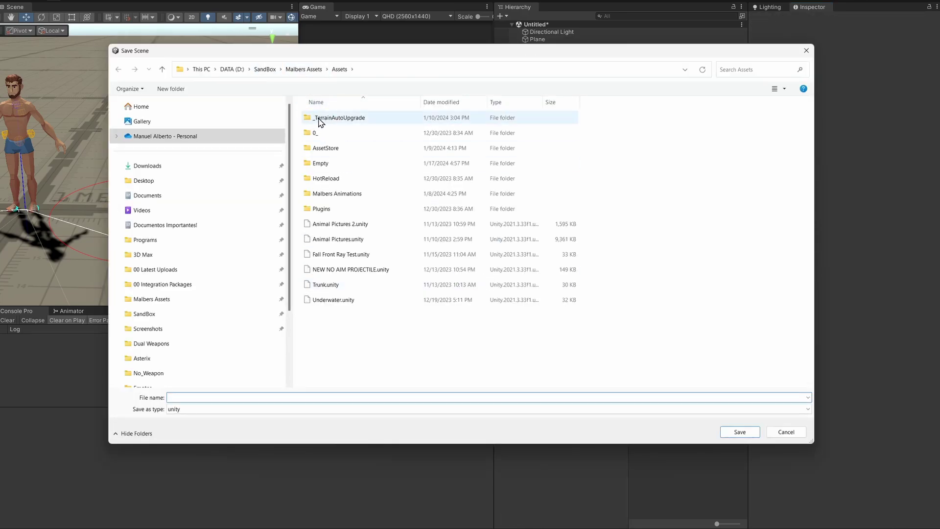
pyautogui.click(175, 89)
pyautogui.write('Tutorial')
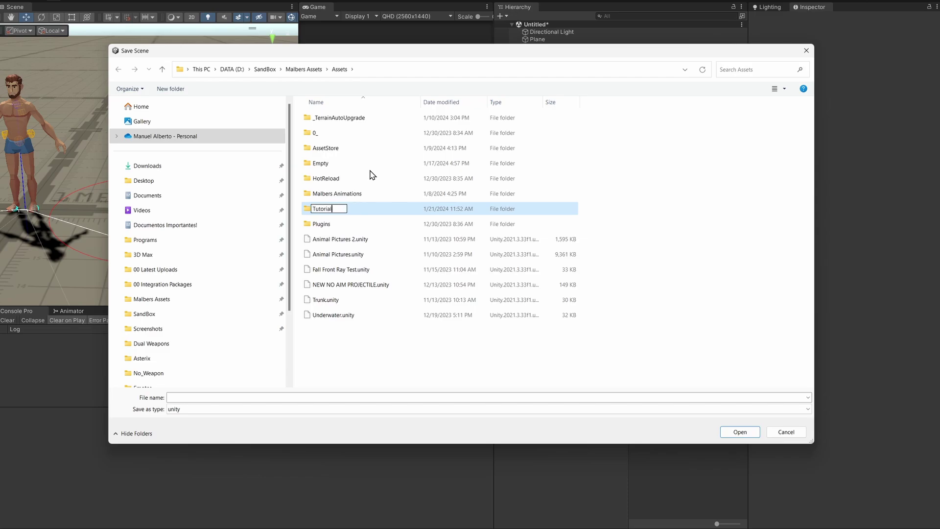
pyautogui.press('Return')
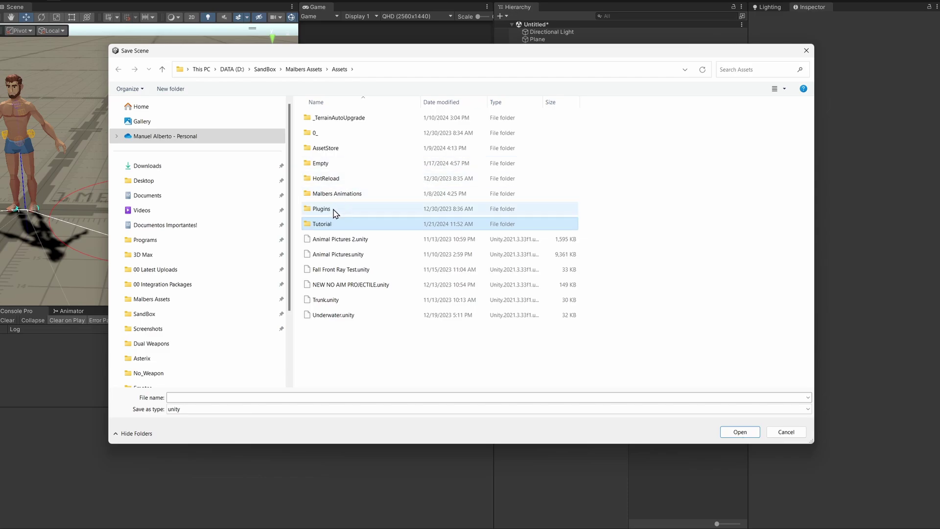
pyautogui.doubleClick(334, 226)
pyautogui.click(194, 396)
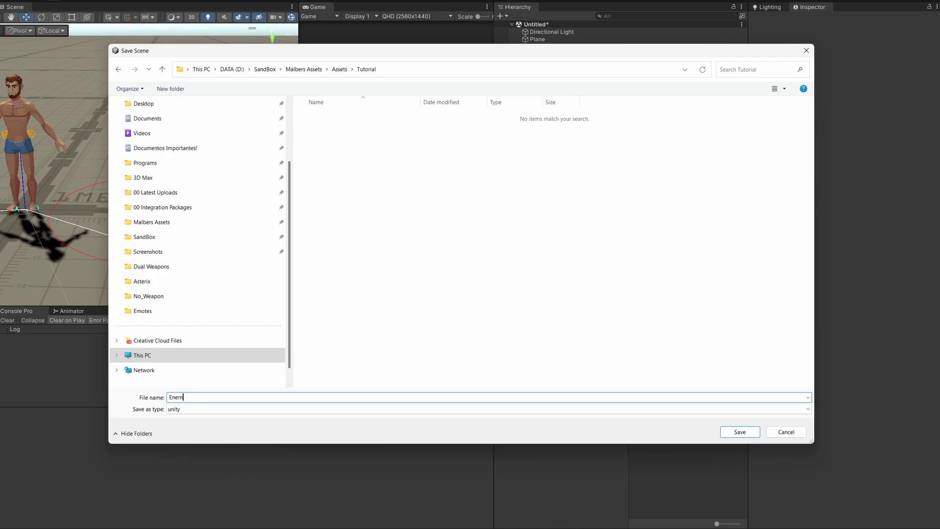
pyautogui.press('Return')
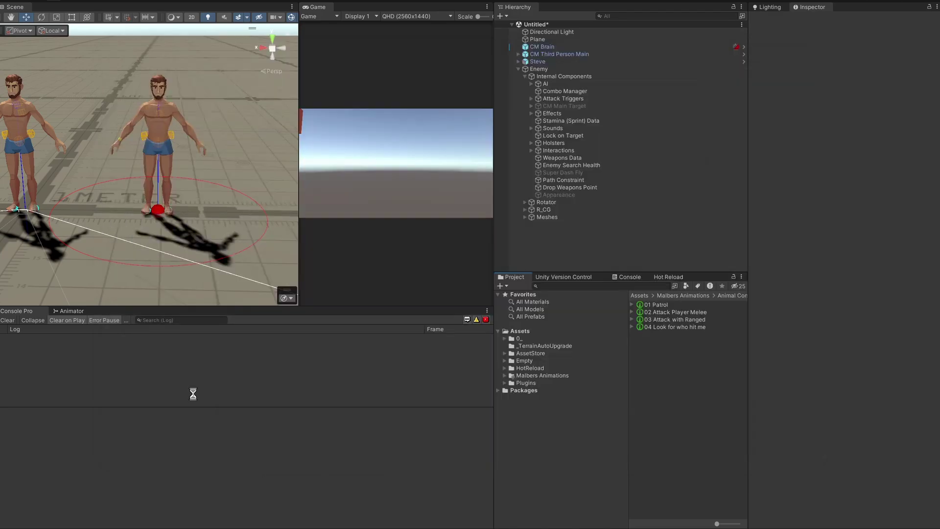
# - Show the Assets root folder and enable the Animal Brain component on the Enemy's internal AI object
pyautogui.click(520, 331)
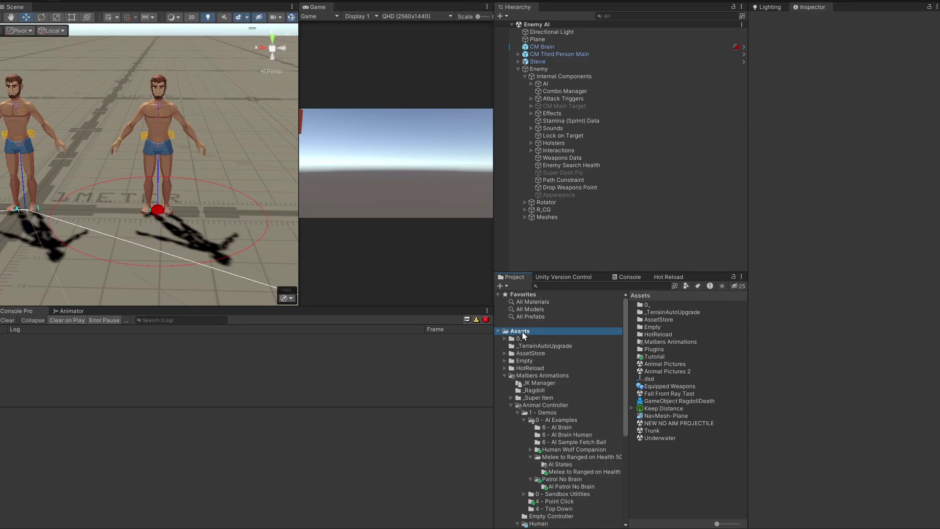
pyautogui.click(157, 126)
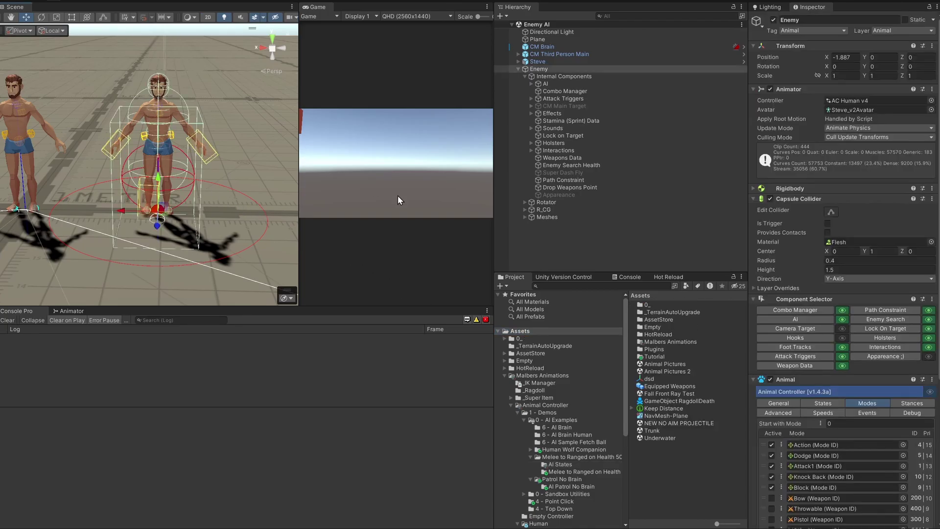
pyautogui.click(812, 321)
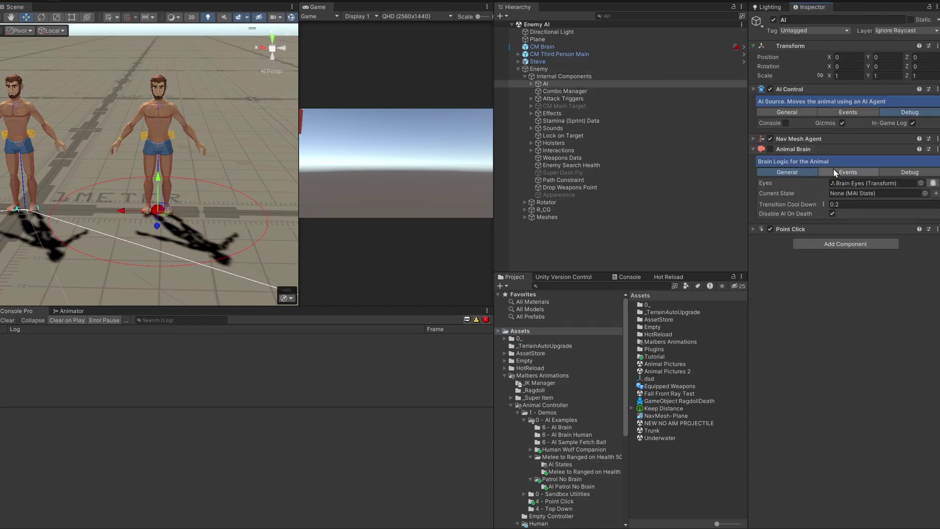
pyautogui.click(771, 149)
# - Move the whole Enemy object away from Steve across the plane, to about X -1.89, Z -10.15
pyautogui.keyDown('alt'); pyautogui.moveTo(232, 165); pyautogui.dragTo(216, 182); pyautogui.keyUp('alt')
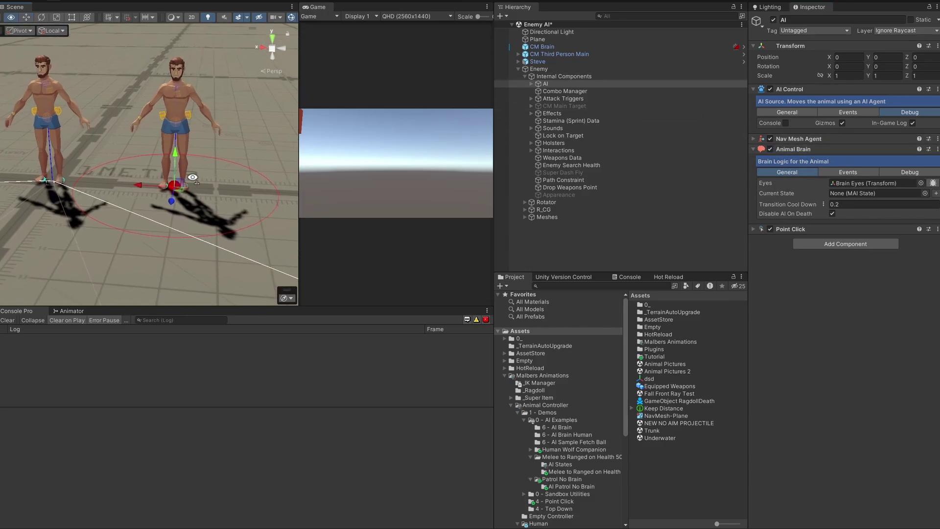
pyautogui.moveTo(215, 182); pyautogui.dragTo(169, 177, button='middle')
pyautogui.moveTo(123, 185); pyautogui.dragTo(183, 94)
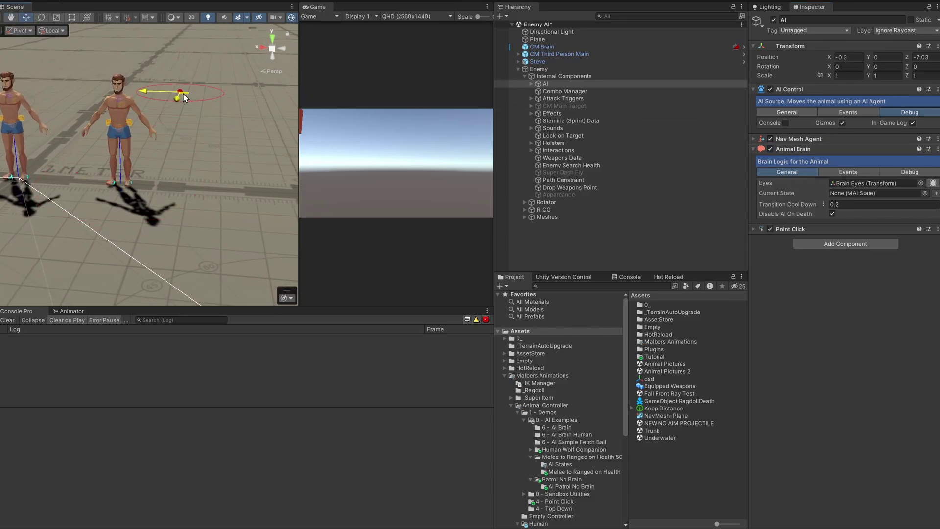
pyautogui.click(554, 69)
pyautogui.moveTo(123, 189); pyautogui.dragTo(175, 89)
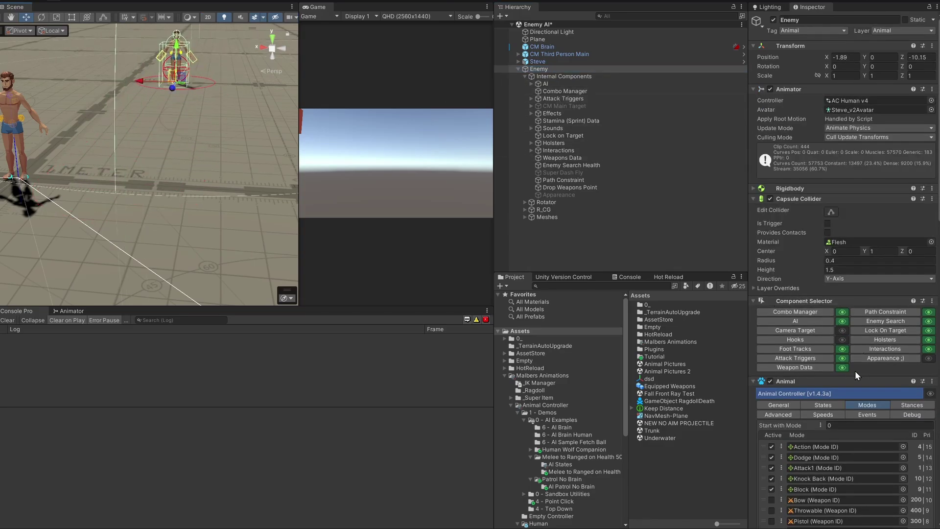
# - In the Enemy's Appearance settings, switch both the Hair and Body materials to Human1
pyautogui.click(880, 359)
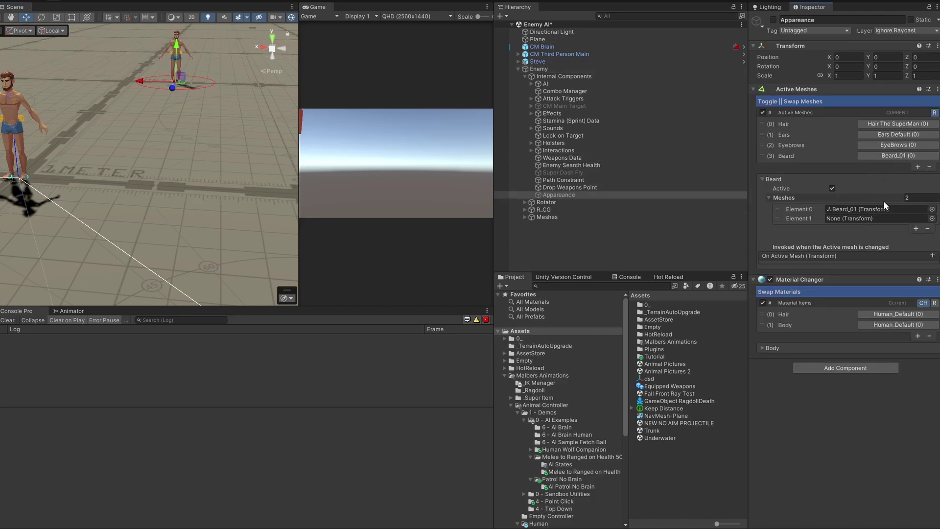
pyautogui.click(894, 314)
pyautogui.click(894, 314)
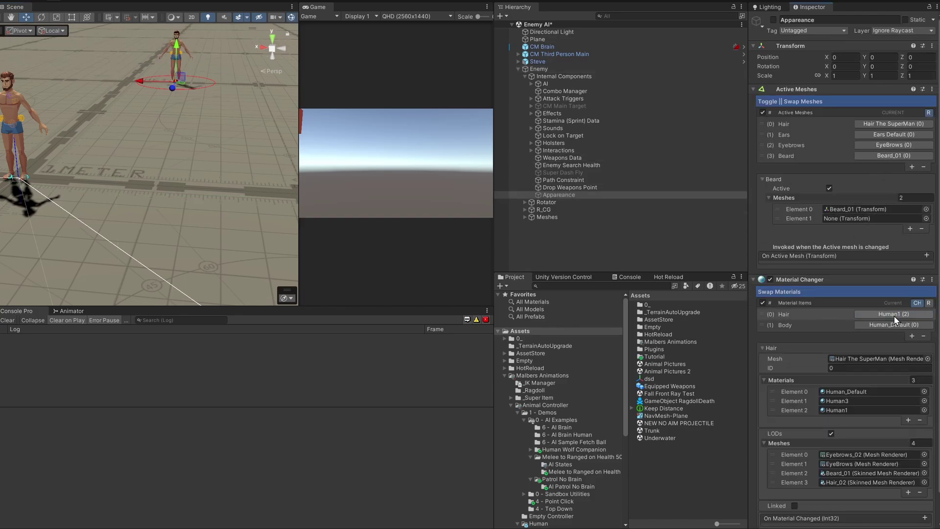
pyautogui.press('f')
pyautogui.scroll(-3, 216, 78)
pyautogui.moveTo(211, 73); pyautogui.dragTo(177, 248, button='middle')
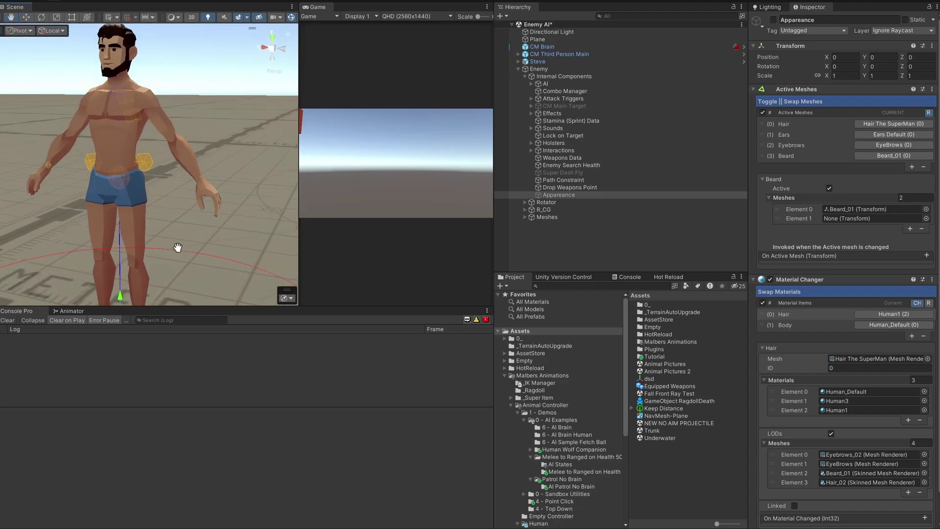
pyautogui.click(883, 324)
pyautogui.click(882, 326)
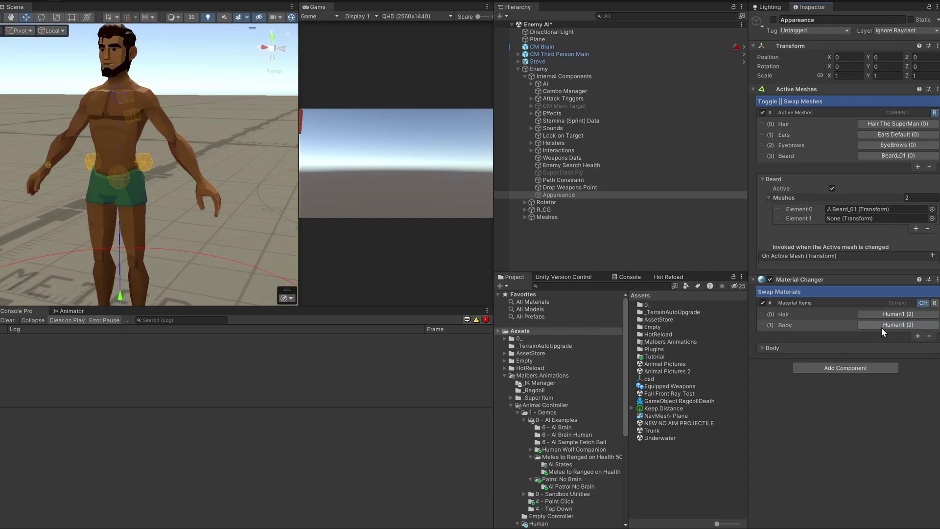
# - Swap the Enemy's meshes to Hair_02, Ears Elf and an empty beard, keeping the default EyeBrows
pyautogui.click(879, 143)
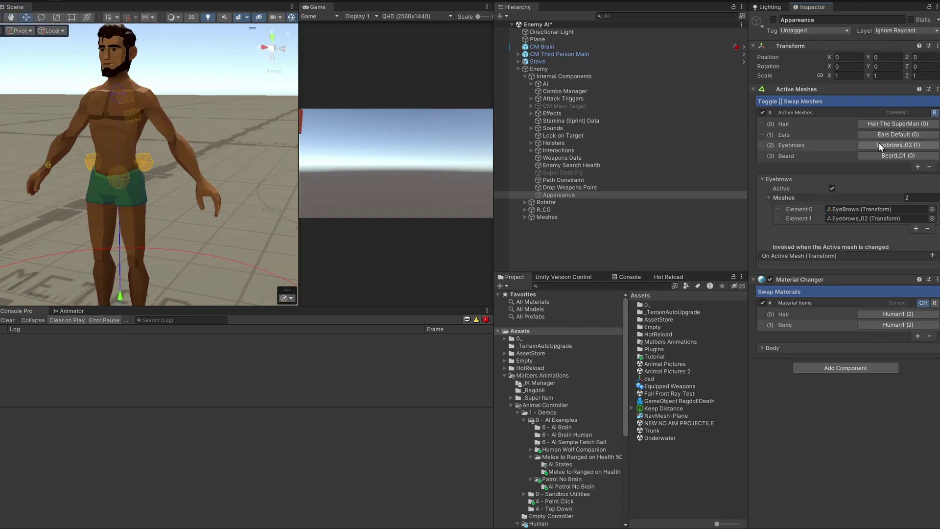
pyautogui.click(880, 143)
pyautogui.click(877, 152)
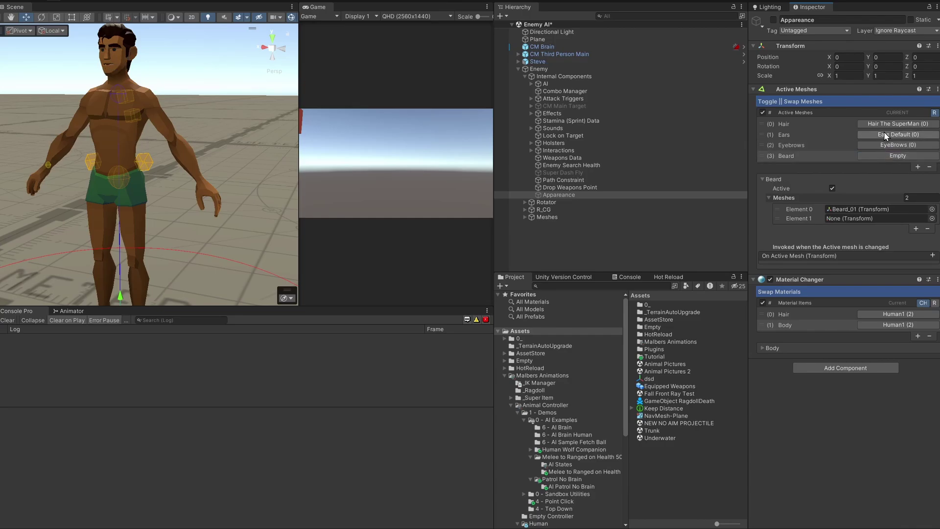
pyautogui.click(883, 134)
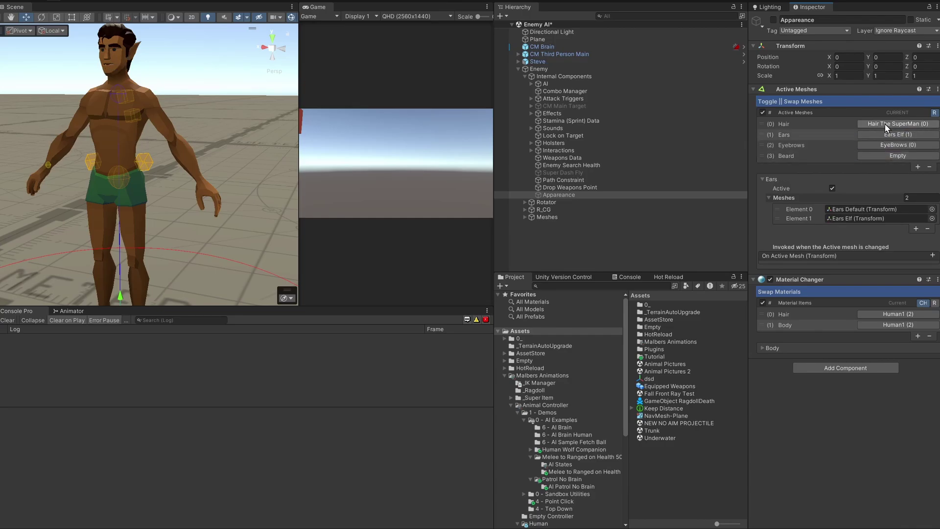
pyautogui.click(883, 123)
# - Create a new AI state asset named 01 Patrol in the Tutorial folder as the Enemy Animal Brain's current state
pyautogui.moveTo(206, 144); pyautogui.dragTo(152, 169, button='right')
pyautogui.press('s')
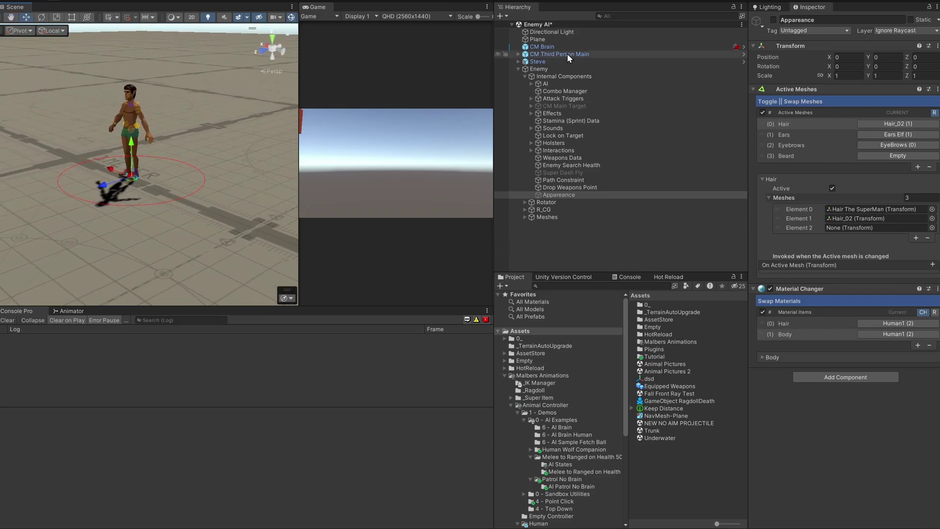
pyautogui.click(553, 77)
pyautogui.click(544, 84)
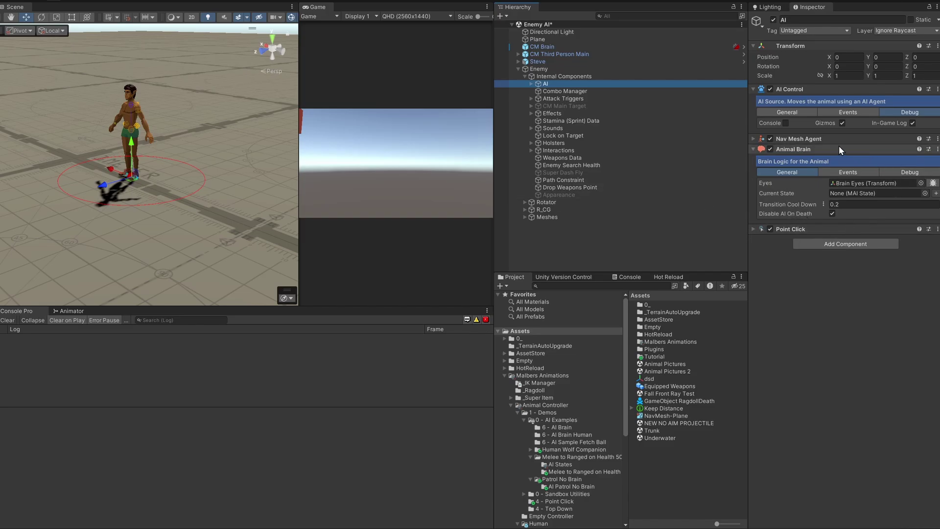
pyautogui.click(936, 193)
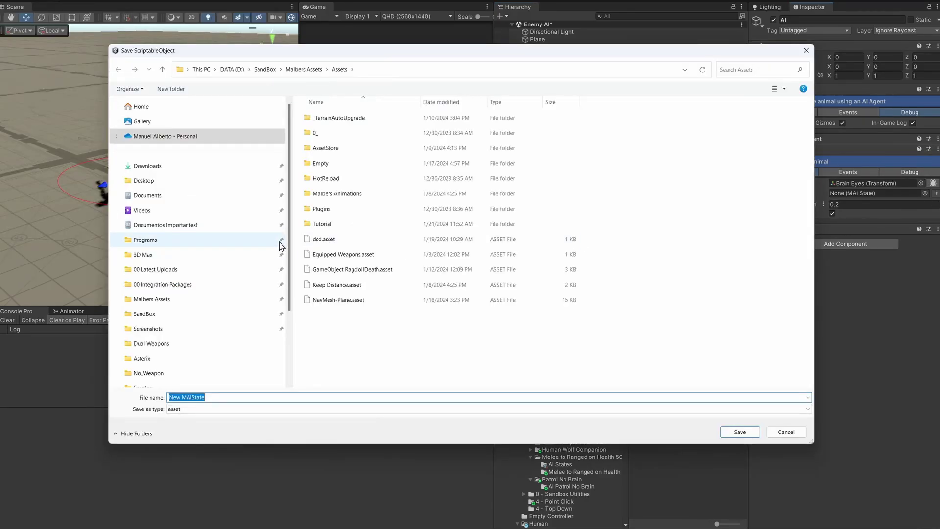
pyautogui.doubleClick(326, 228)
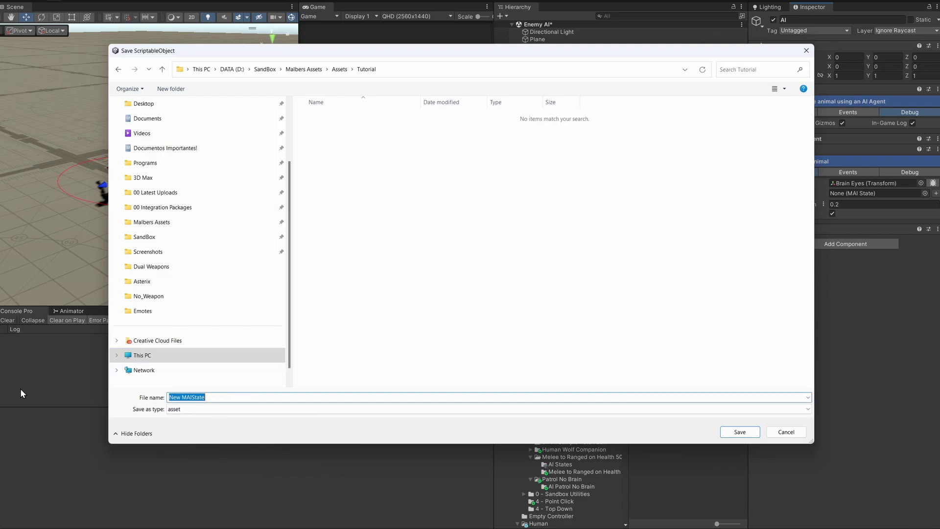
pyautogui.write('01 Patrol')
pyautogui.press('Return')
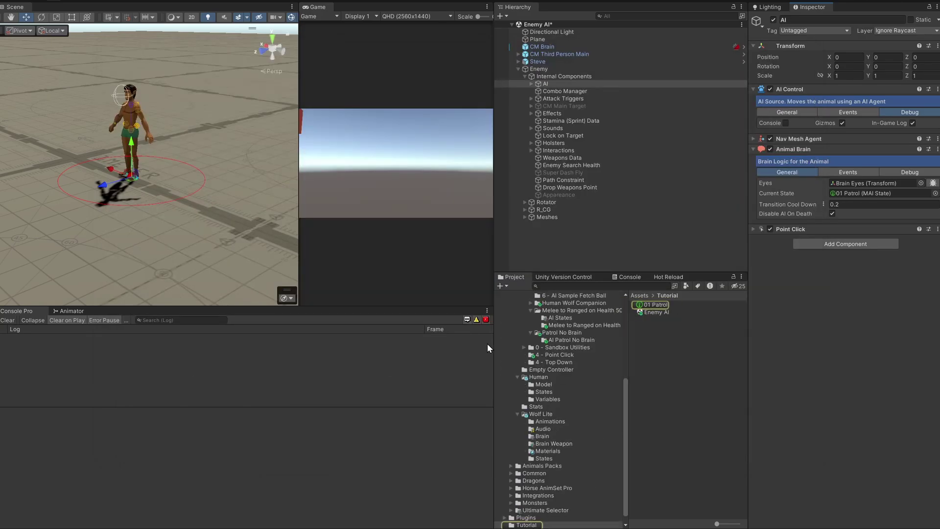
# - Add a Patrol movement task to the 01 Patrol state and show the task's settings
pyautogui.click(651, 305)
pyautogui.keyDown('alt'); pyautogui.moveTo(162, 201); pyautogui.dragTo(176, 216); pyautogui.keyUp('alt')
pyautogui.scroll(-3, 164, 216)
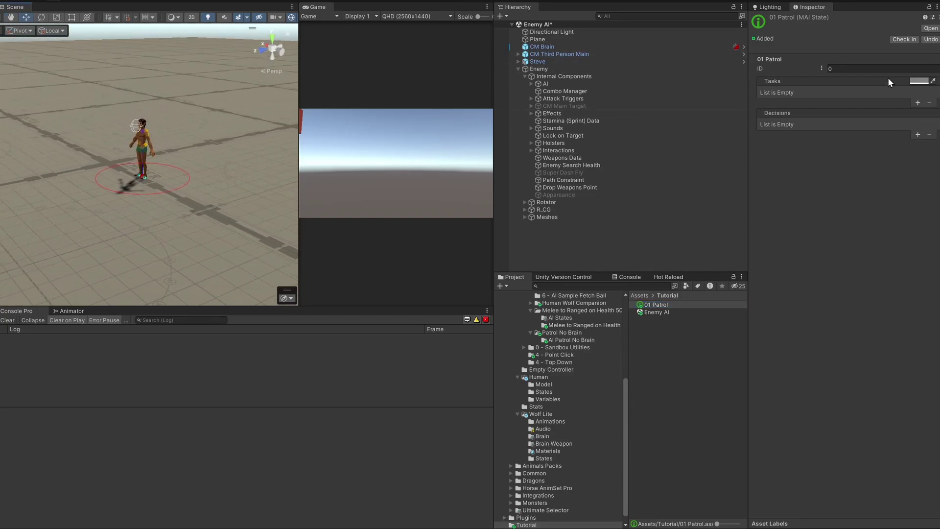
pyautogui.click(919, 104)
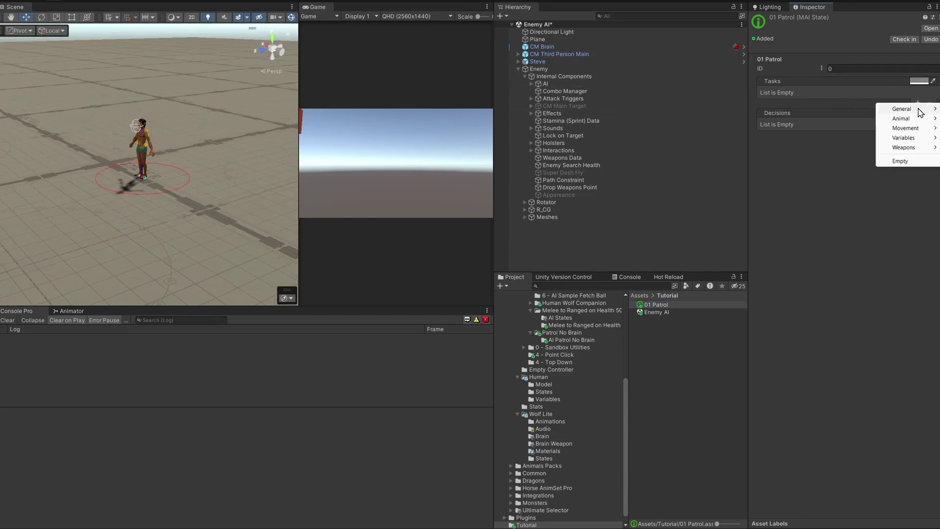
pyautogui.moveTo(914, 129)
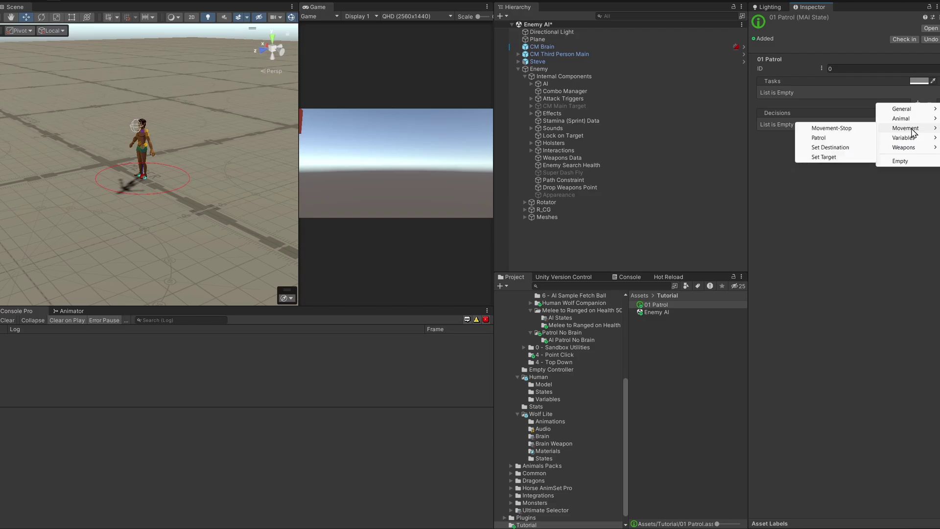
pyautogui.click(820, 138)
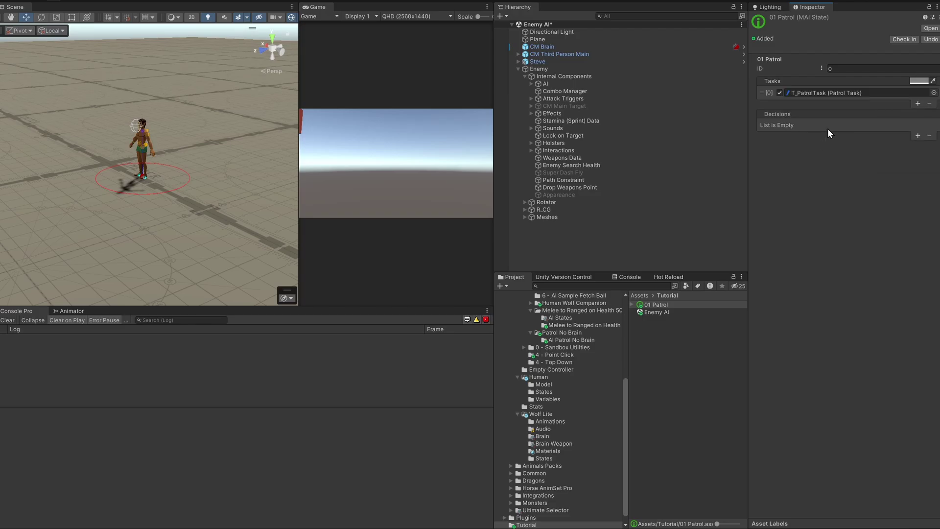
pyautogui.click(765, 94)
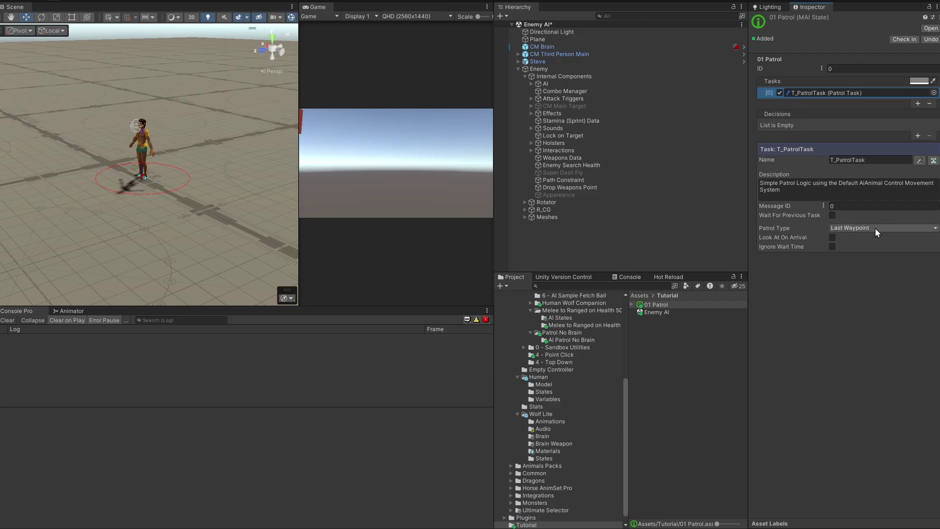
# - Examine the general settings of the AI Control component on the Enemy's AI object, including its target fields
pyautogui.click(546, 84)
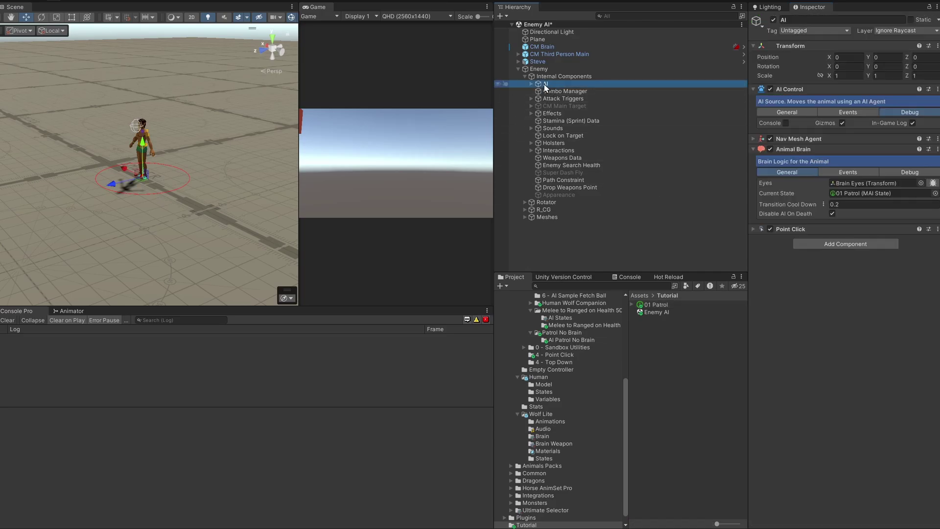
pyautogui.click(787, 113)
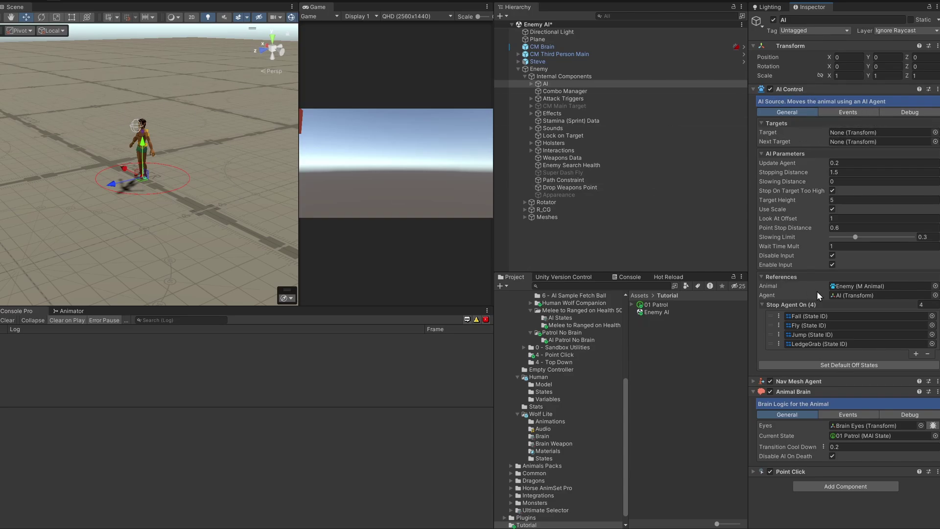
pyautogui.moveTo(149, 216); pyautogui.dragTo(198, 247, button='right')
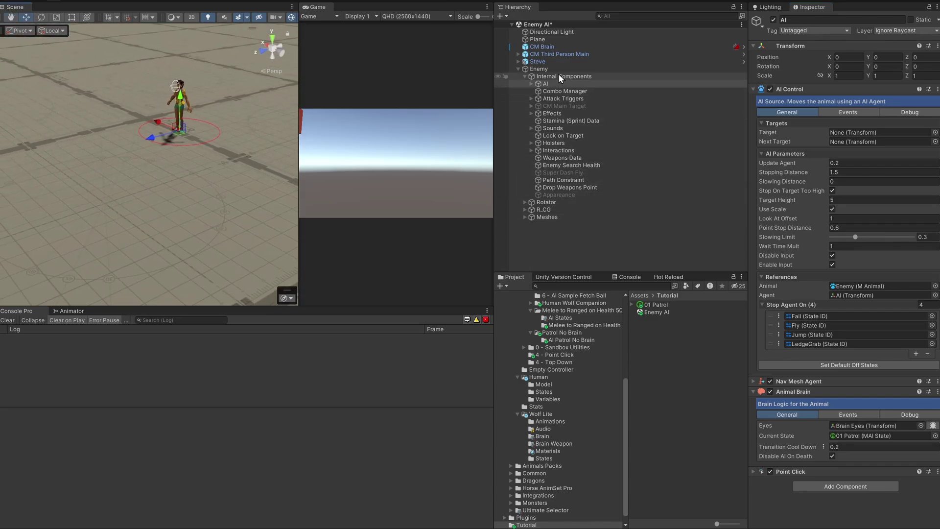
# - Set the patrol type of the 01 Patrol state's patrol task to Use Runtime Set
pyautogui.click(848, 438)
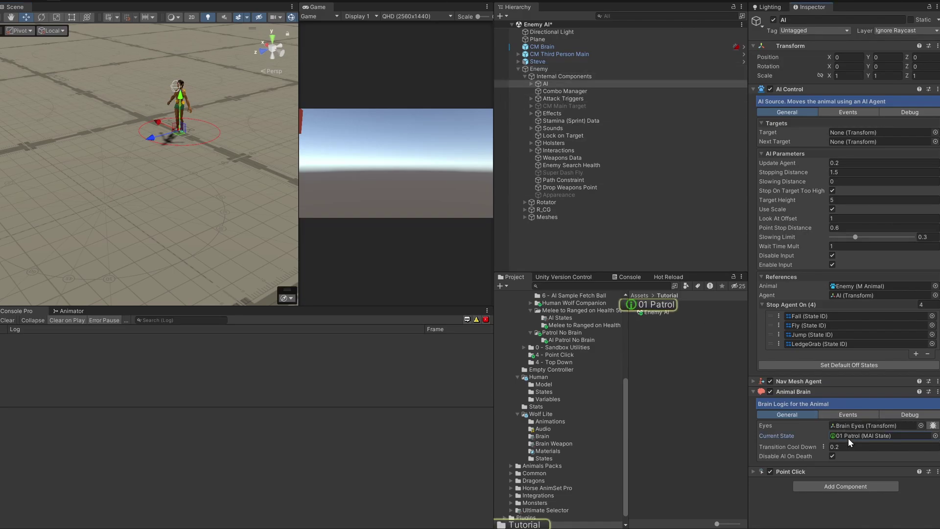
pyautogui.click(663, 305)
pyautogui.click(848, 229)
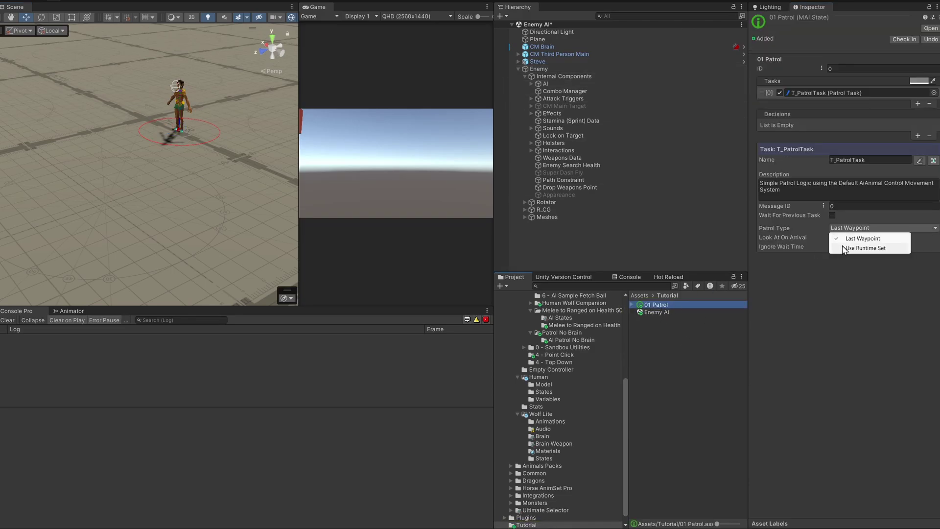
pyautogui.click(853, 249)
# - Create an empty object at the root of the scene and name it Wander Area
pyautogui.moveTo(145, 213); pyautogui.dragTo(159, 186, button='right')
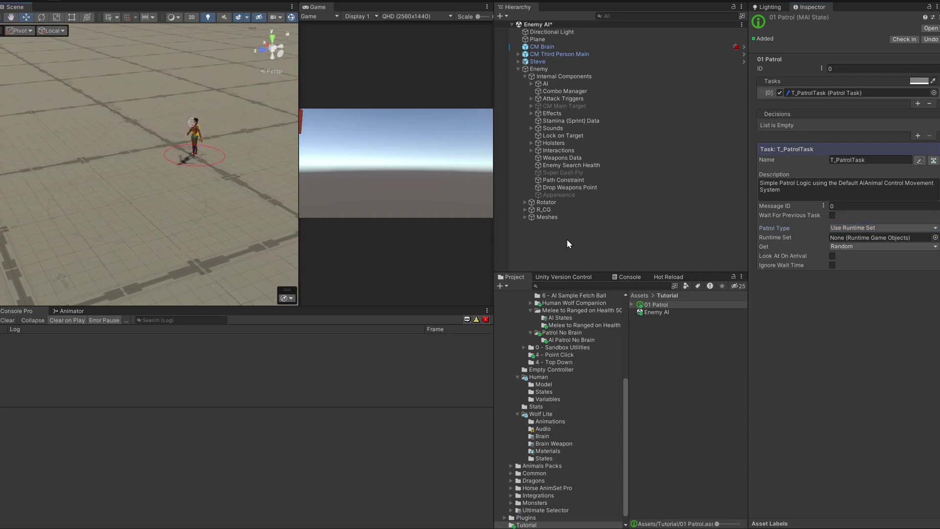
pyautogui.rightClick(522, 243)
pyautogui.click(593, 364)
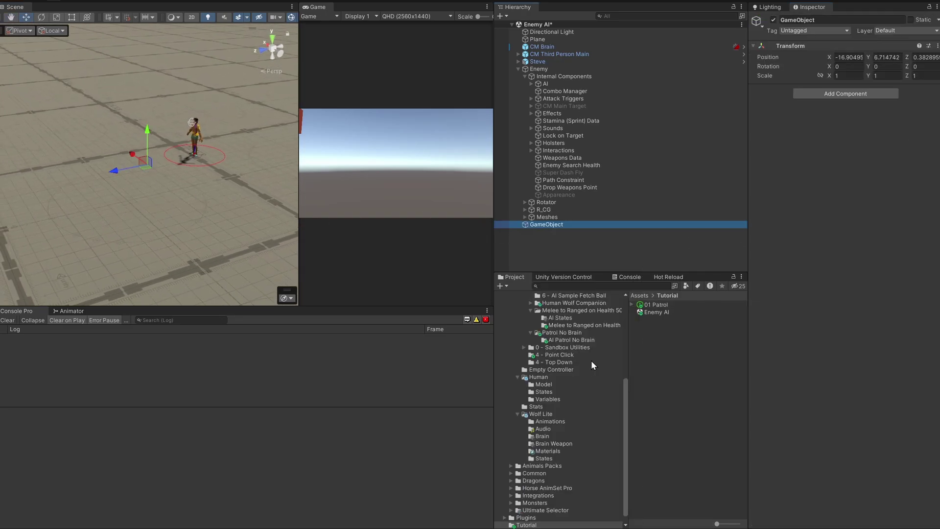
pyautogui.click(577, 223)
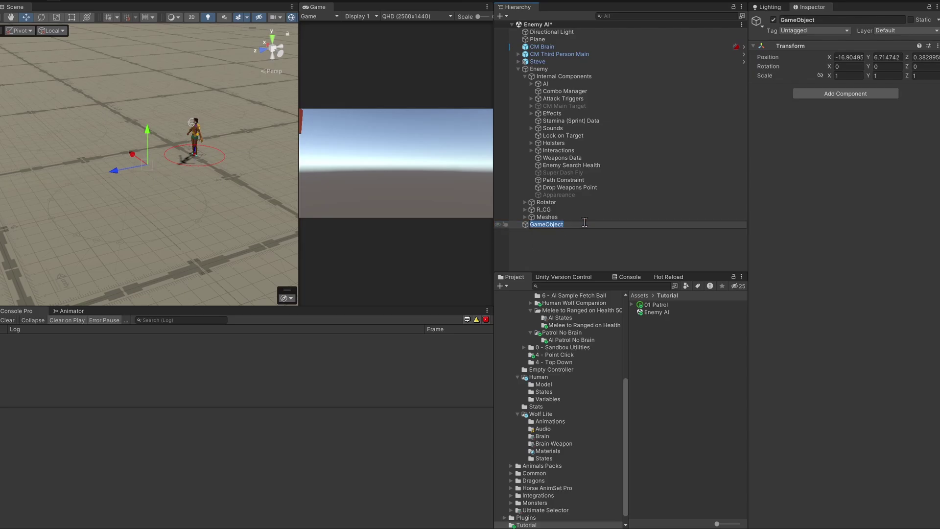
pyautogui.write('Wander Area')
pyautogui.press('Return')
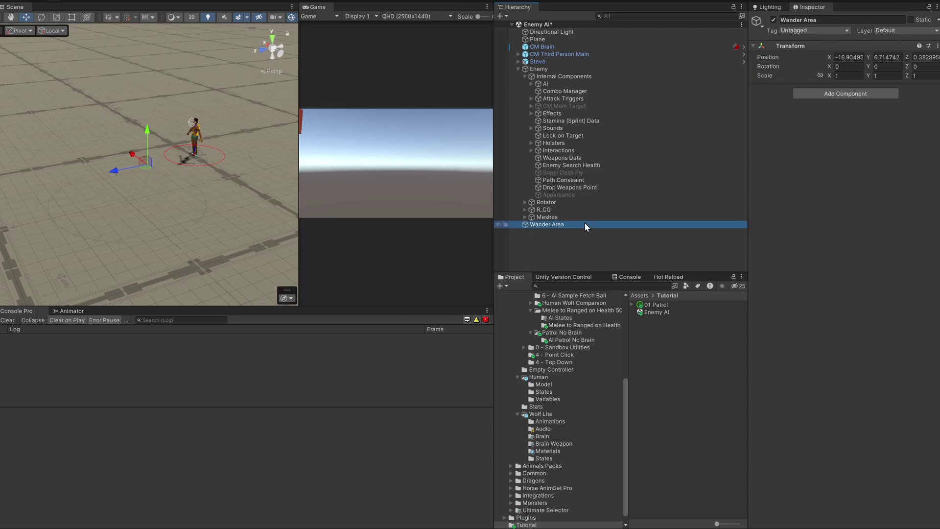
# - Add an AI Wander Area component to the Wander Area object
pyautogui.click(816, 94)
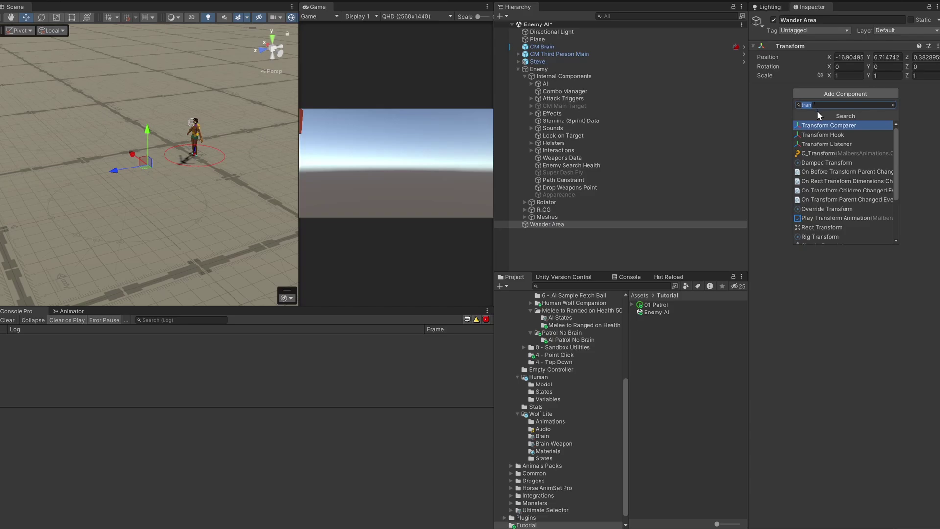
pyautogui.write('wander')
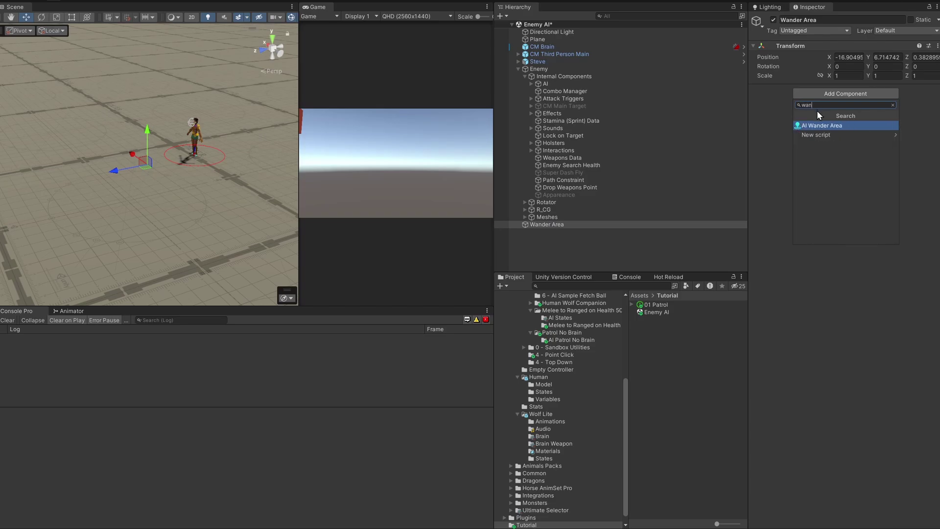
pyautogui.press('Return')
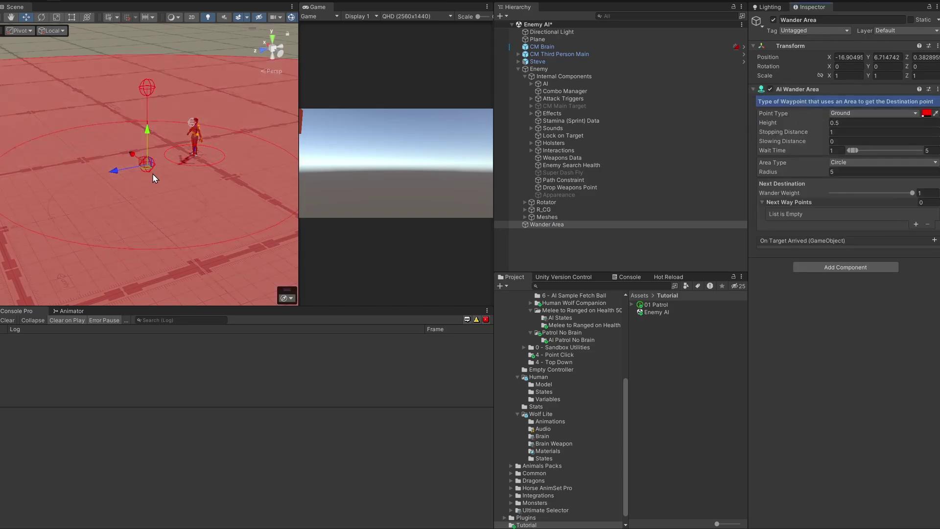
# - Snap the Wander Area onto the ground beside the enemy and stretch it to a scale of about 2.58 in X and 0.91 in Z
pyautogui.keyDown('ctrl'); pyautogui.keyDown('shift'); pyautogui.moveTo(146, 166); pyautogui.dragTo(101, 145); pyautogui.keyUp('shift'); pyautogui.keyUp('ctrl')
pyautogui.moveTo(117, 151); pyautogui.dragTo(109, 152, button='right')
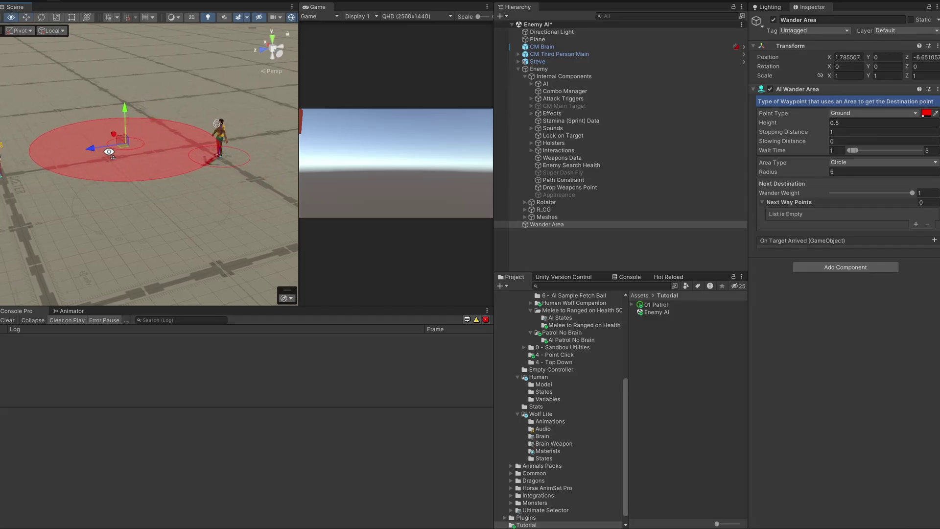
pyautogui.press('r')
pyautogui.moveTo(115, 133); pyautogui.dragTo(100, 111)
pyautogui.moveTo(90, 145); pyautogui.dragTo(147, 131)
pyautogui.press('w')
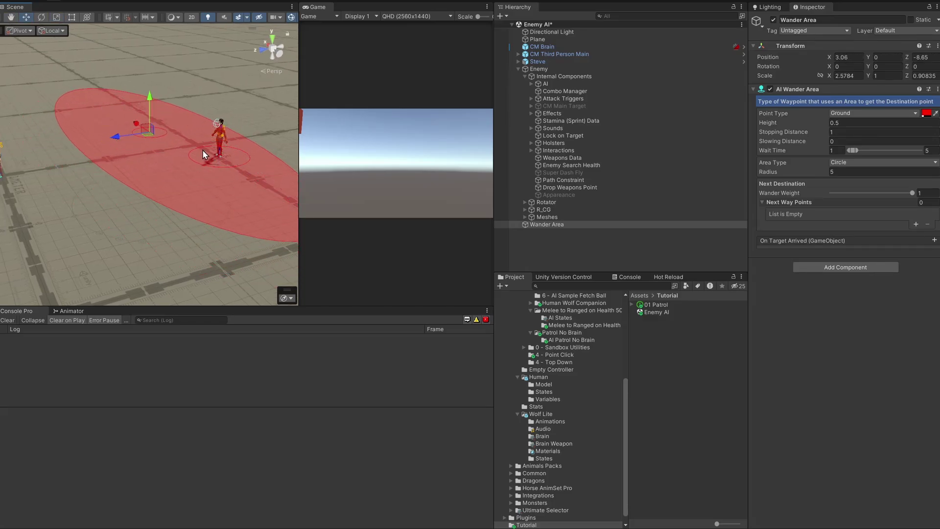
# - Try another area type on the AI Wander Area component and set it back to Circle
pyautogui.click(853, 163)
pyautogui.click(854, 182)
pyautogui.click(859, 163)
pyautogui.click(855, 172)
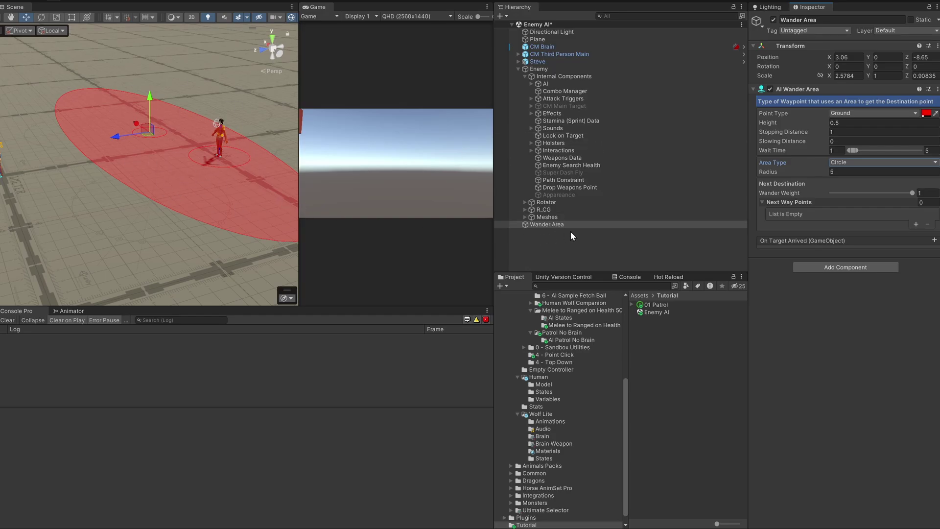
# - Move the Wander Area to about X 3, Z -9.76 and set its maximum wait time to 1
pyautogui.moveTo(146, 134)
pyautogui.mouseDown()
pyautogui.moveTo(162, 116)
pyautogui.moveTo(140, 119)
pyautogui.moveTo(165, 134)
pyautogui.mouseUp()
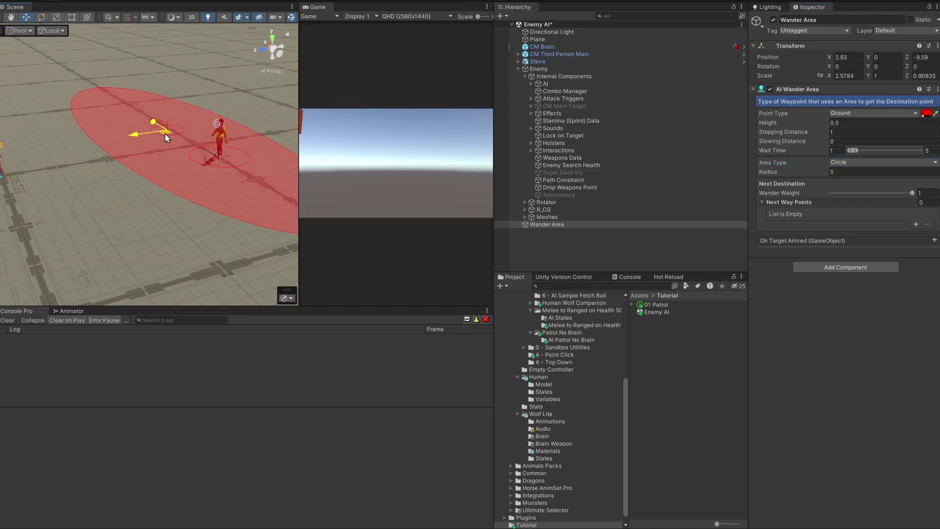
pyautogui.click(832, 150)
pyautogui.click(936, 150)
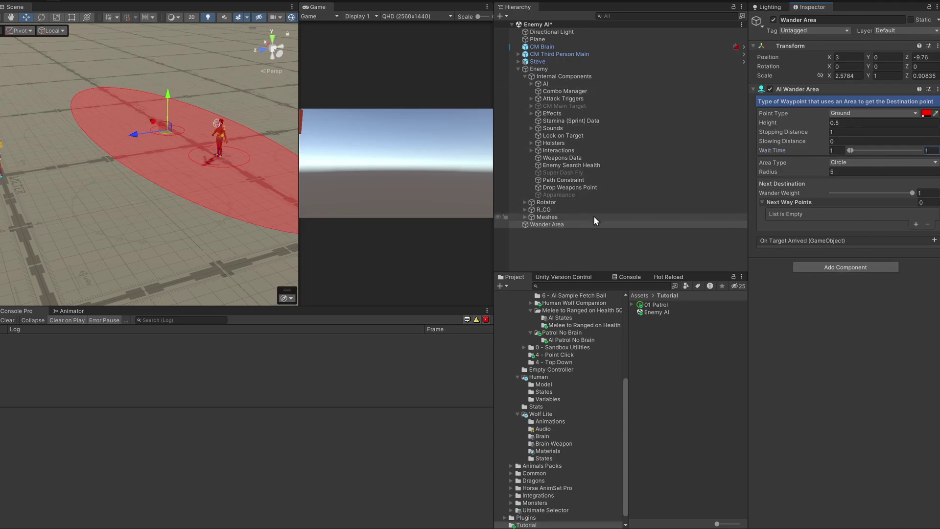
# - Add an Add Runtime GameObjects component to the Wander Area and assign the WayPoints collection to it
pyautogui.click(827, 268)
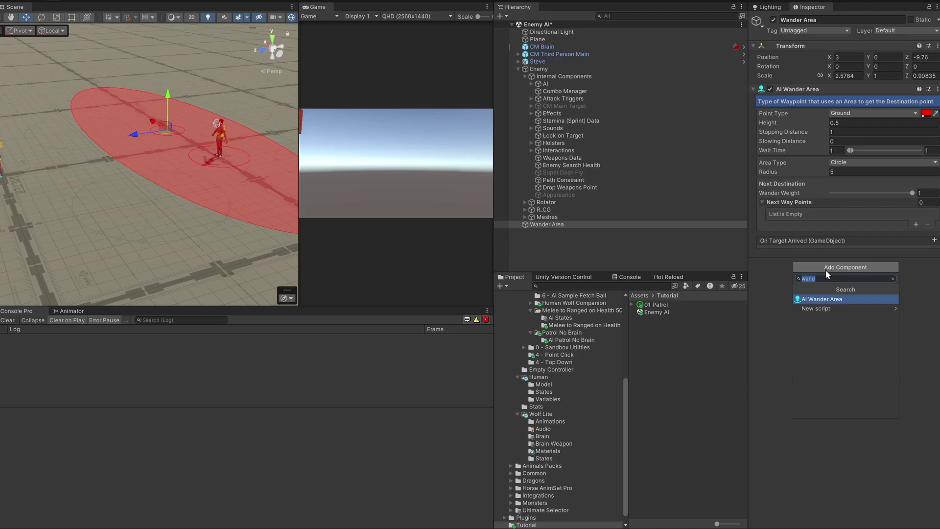
pyautogui.write('add')
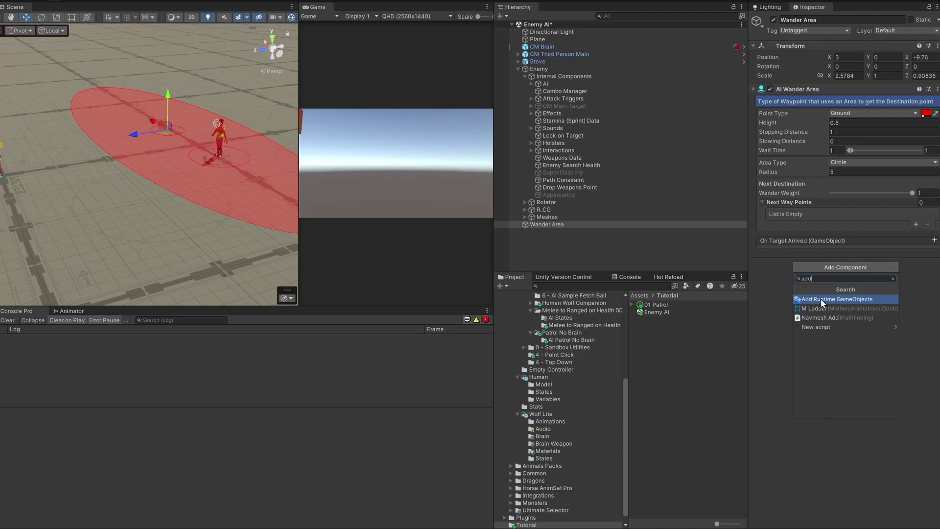
pyautogui.click(821, 298)
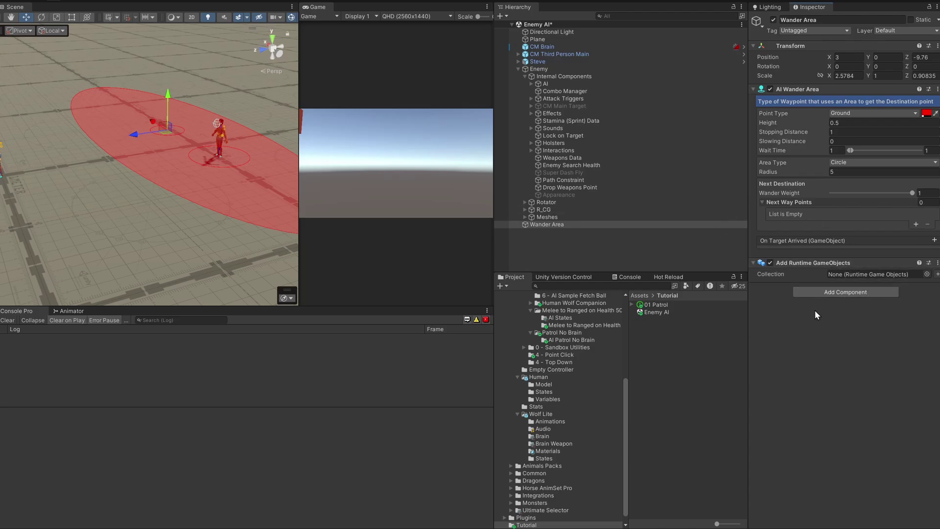
pyautogui.click(927, 274)
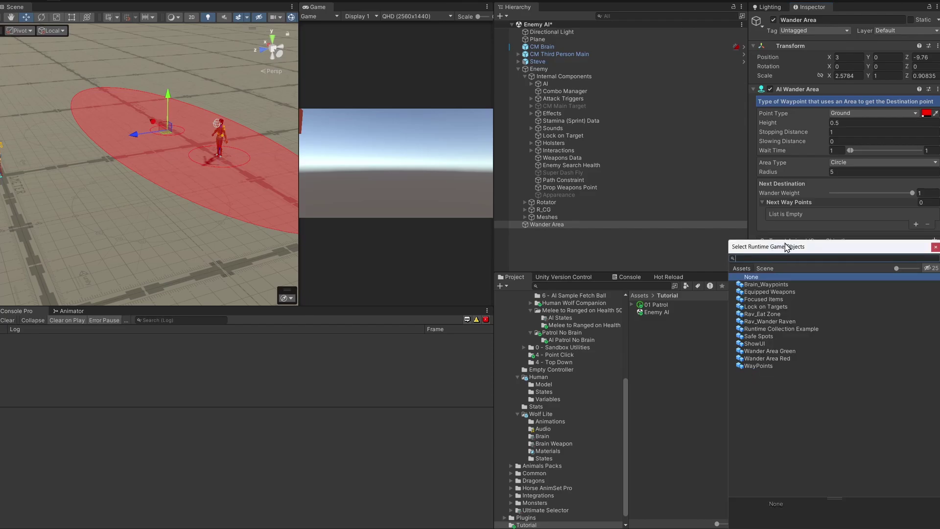
pyautogui.moveTo(788, 246); pyautogui.dragTo(554, 114)
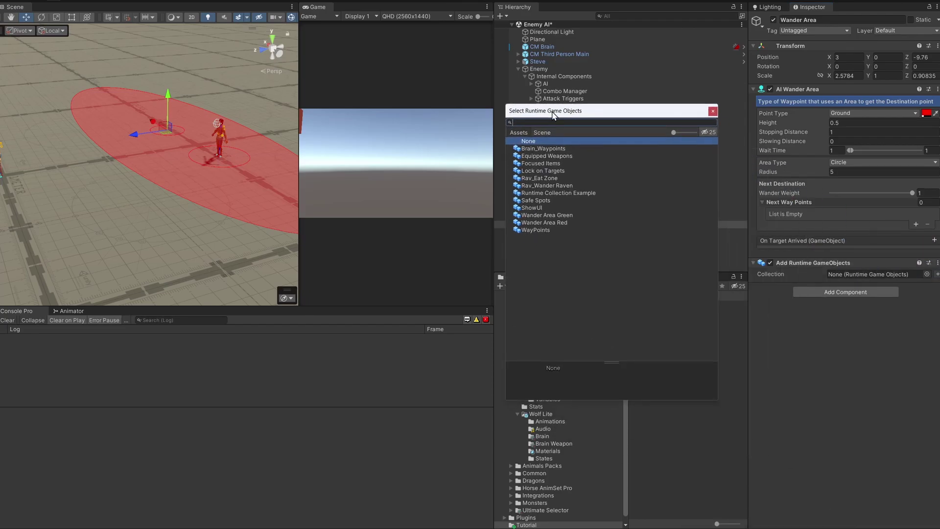
pyautogui.click(527, 230)
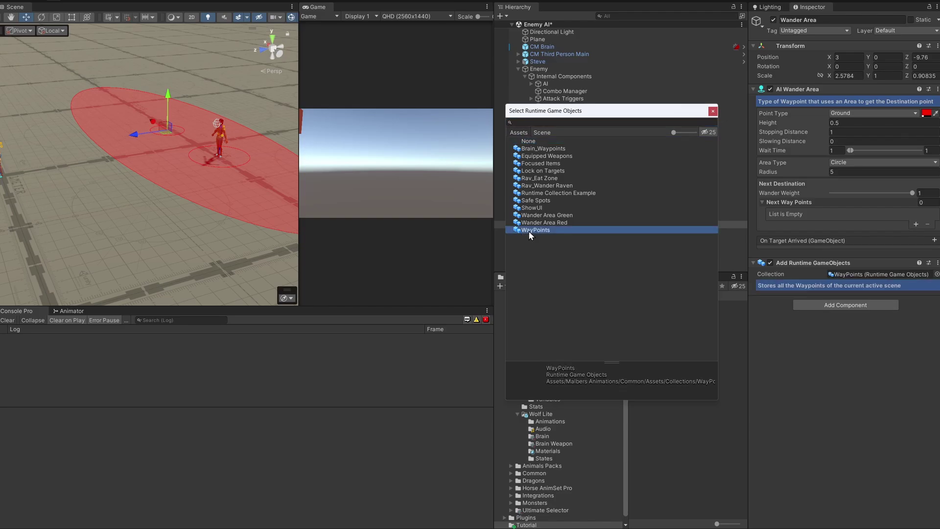
pyautogui.click(713, 111)
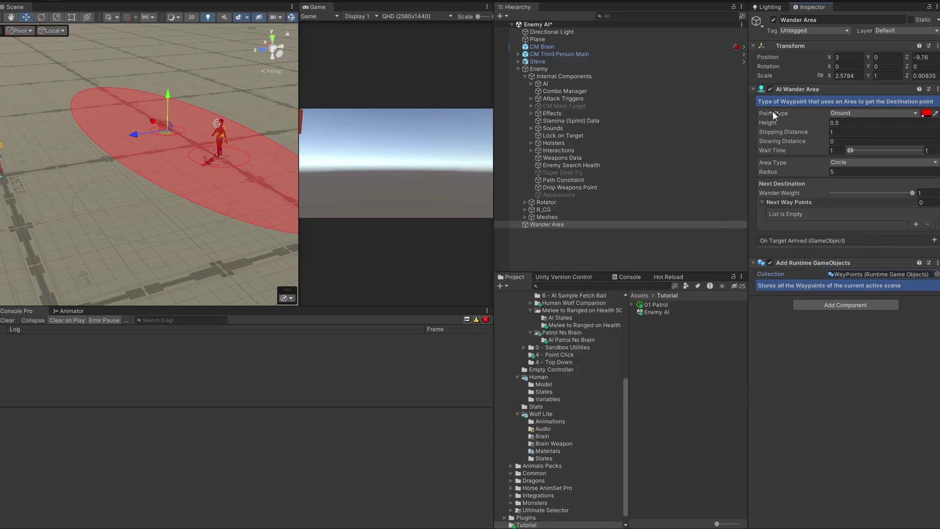
# - Assign WayPoints as the runtime set of the 01 Patrol state's patrol task
pyautogui.click(657, 305)
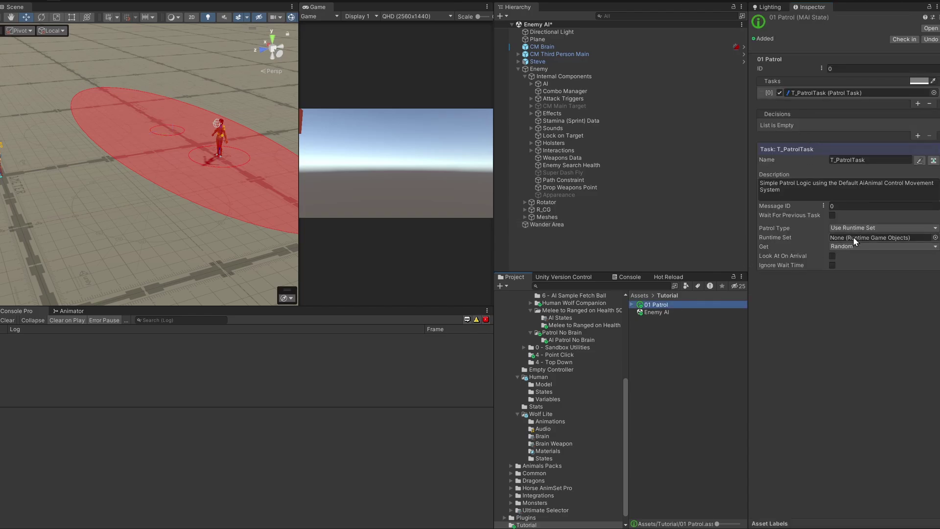
pyautogui.click(936, 237)
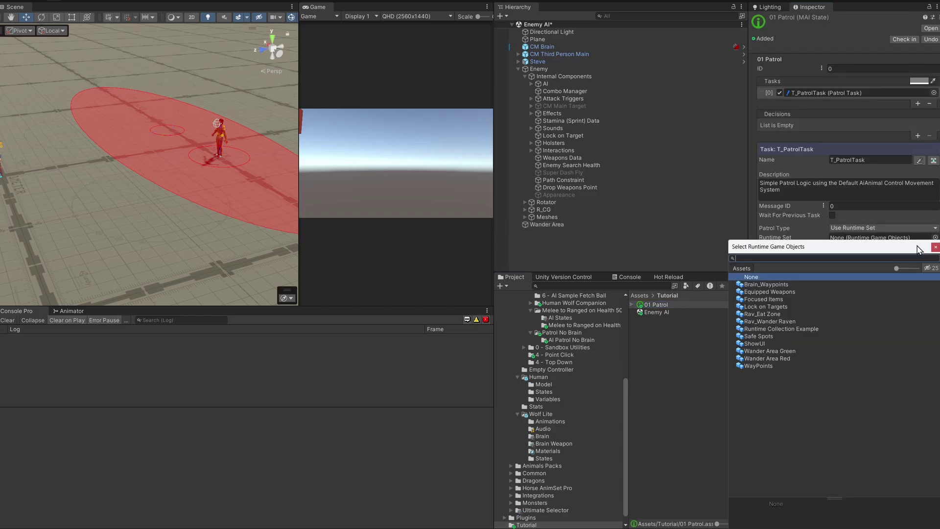
pyautogui.doubleClick(753, 366)
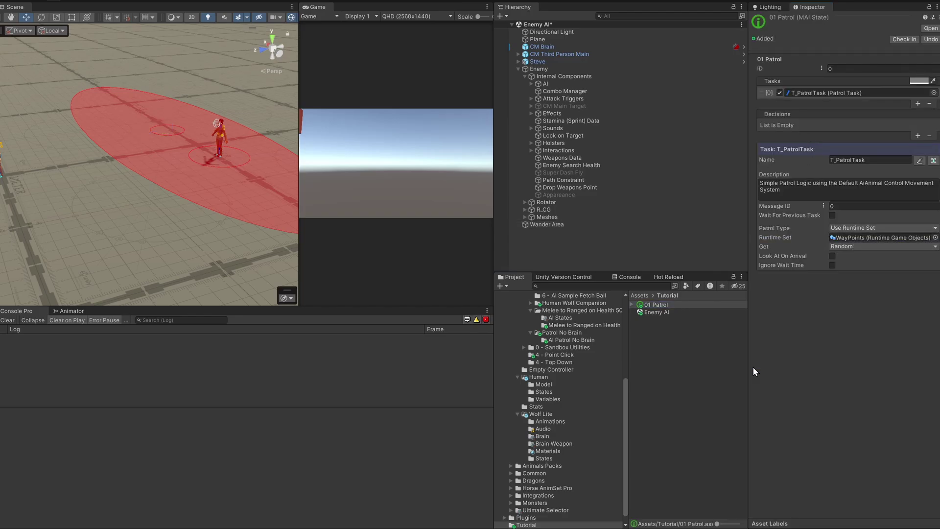
# - Open the WayPoints runtime set, enlarge the Game view, and play-test the scene to examine the set's item list before stopping
pyautogui.doubleClick(848, 238)
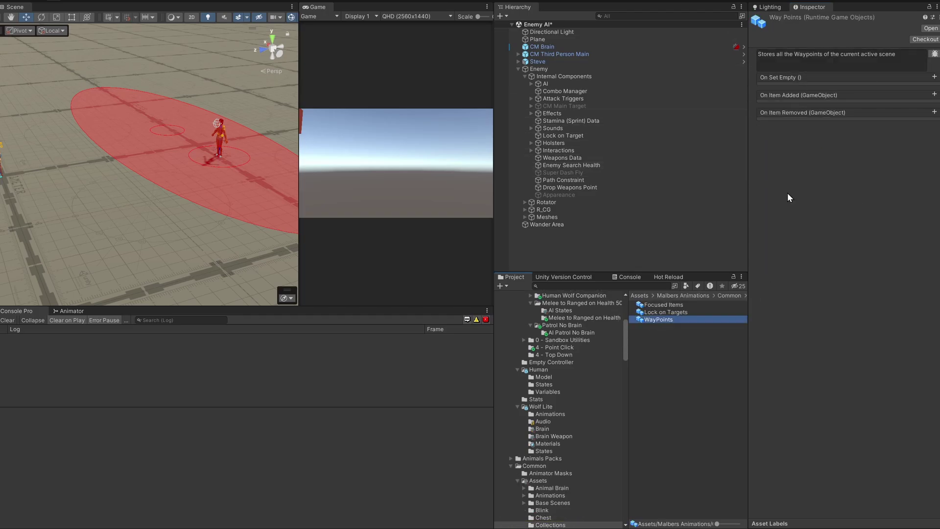
pyautogui.moveTo(136, 157); pyautogui.dragTo(164, 181, button='right')
pyautogui.press('s')
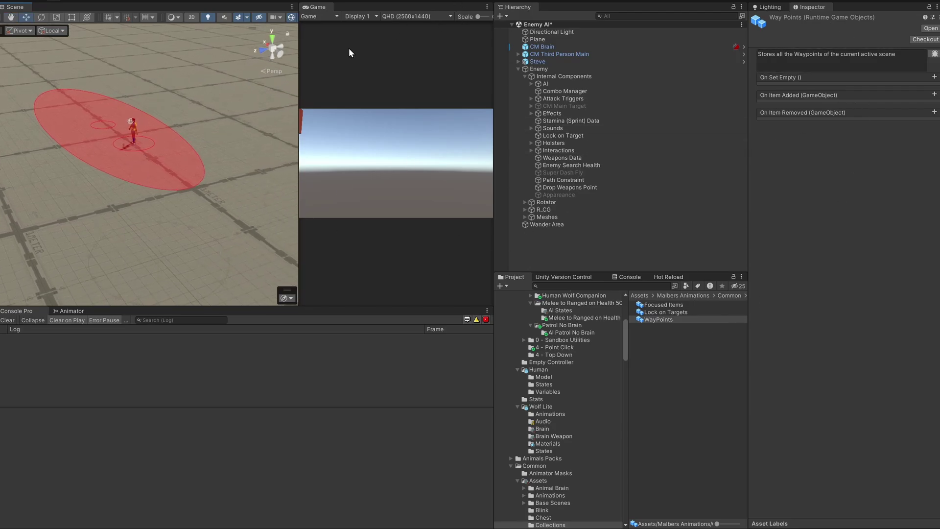
pyautogui.moveTo(297, 78); pyautogui.dragTo(236, 79)
pyautogui.click(468, 16)
pyautogui.click(465, 25)
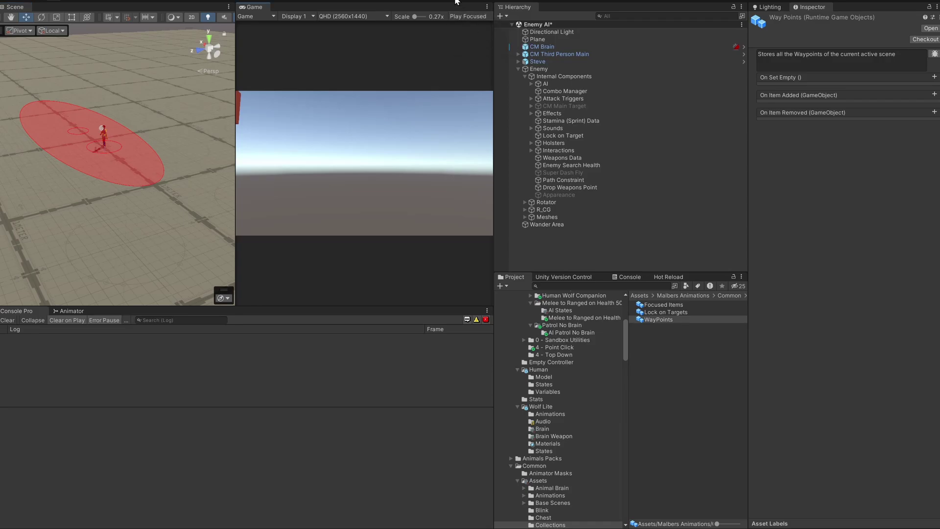
pyautogui.click(857, 67)
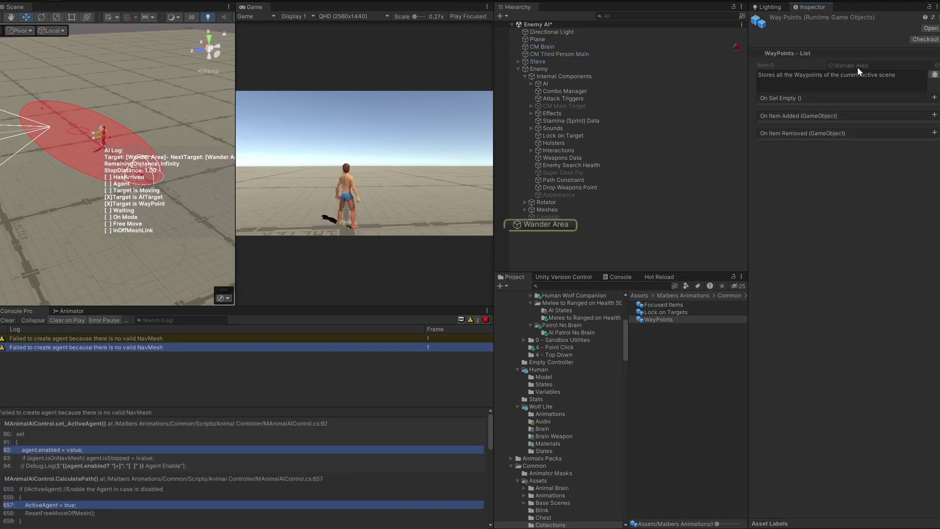
pyautogui.click(458, 2)
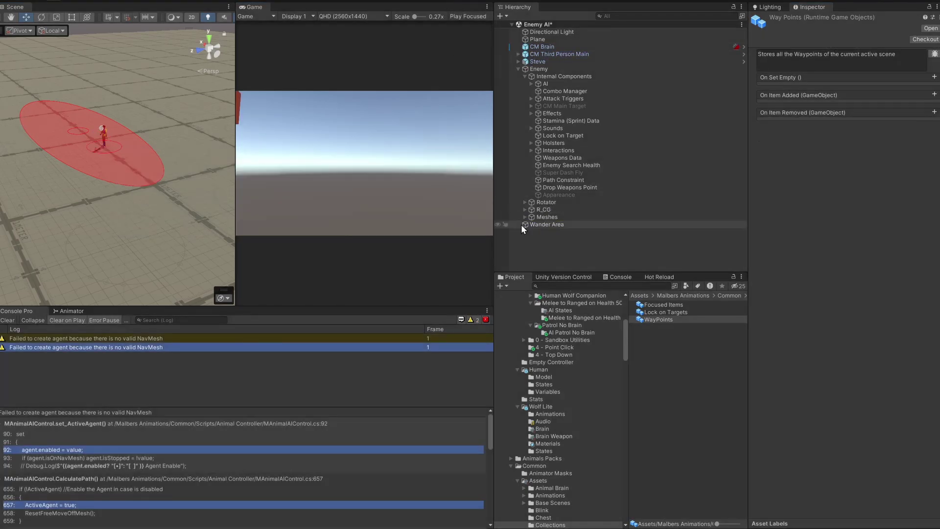
# - Duplicate the Wander Area twice and spread the copies across the ground around the original
pyautogui.click(544, 224)
pyautogui.hotkey('ctrl', 'd')
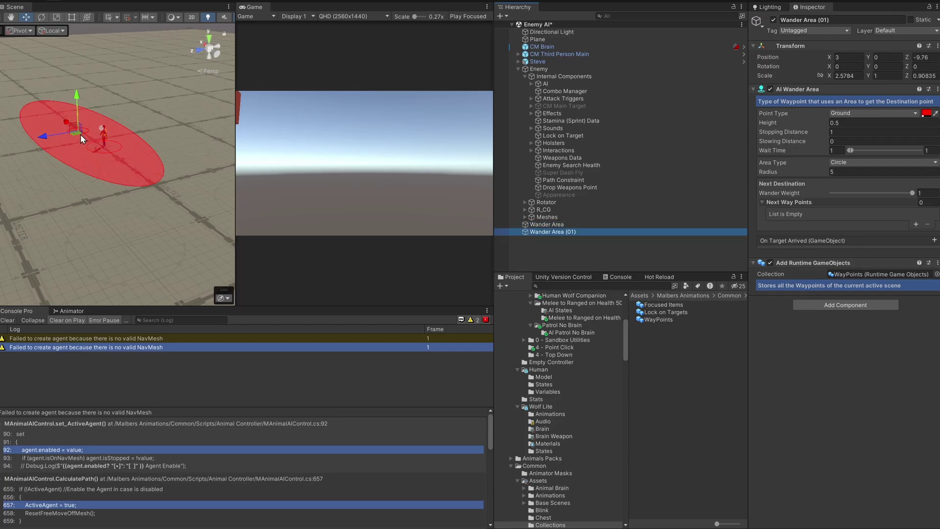
pyautogui.moveTo(81, 134); pyautogui.dragTo(228, 181)
pyautogui.hotkey('ctrl', 'd')
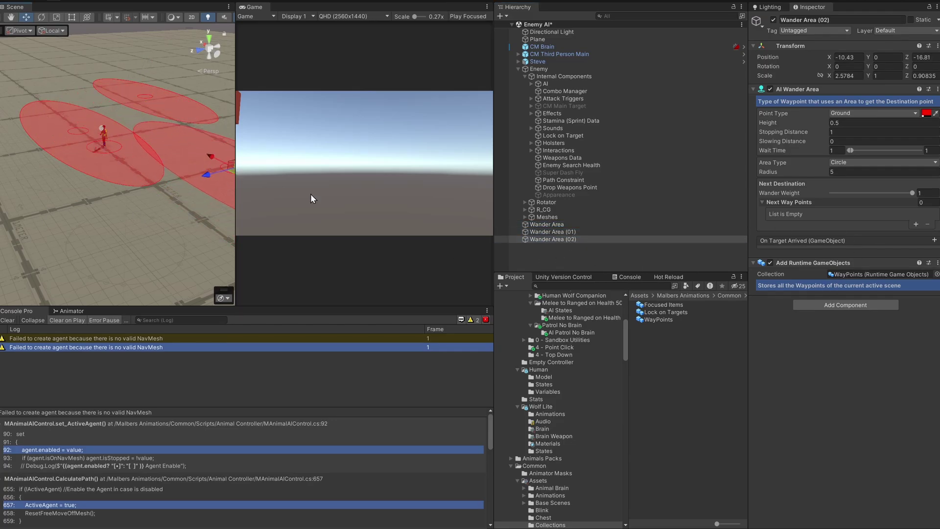
# - Play-test the scene with the WayPoints set open to check which wander areas it registers, and stop the test
pyautogui.click(573, 226)
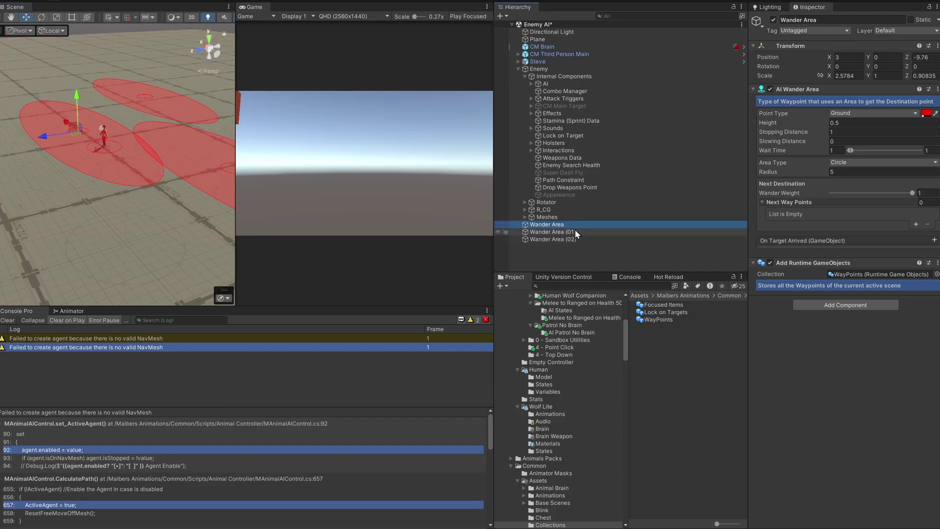
pyautogui.click(649, 319)
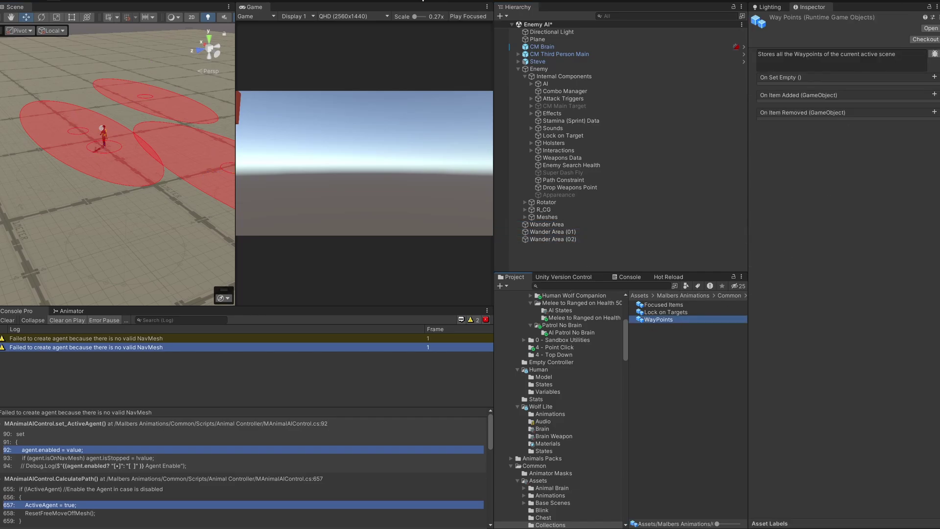
pyautogui.click(422, 1)
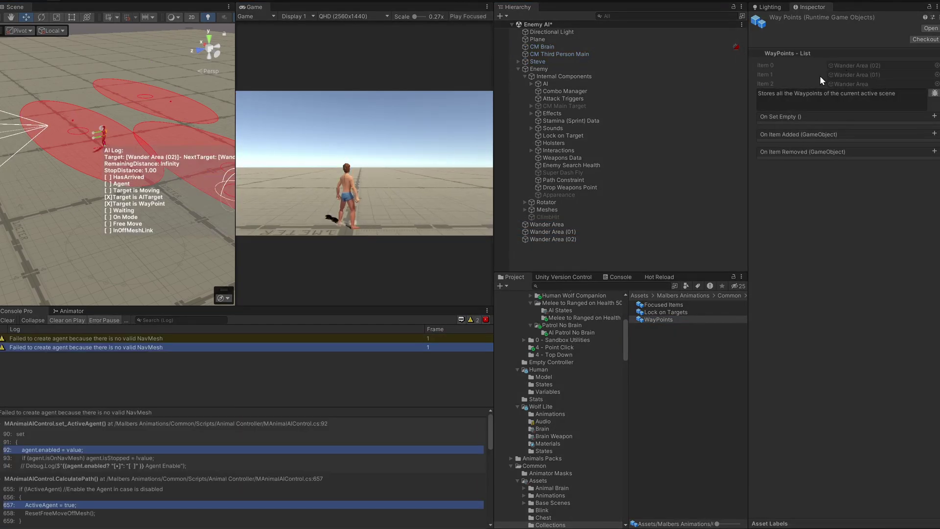
pyautogui.click(461, 1)
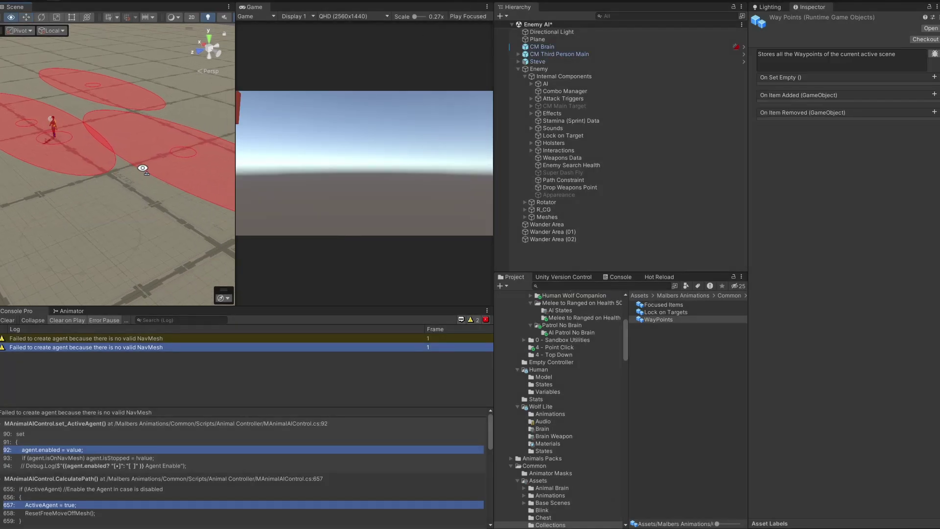
# - Examine the current state in the Enemy's Animal Brain and the runtime set used by its 01 Patrol state
pyautogui.click(64, 134)
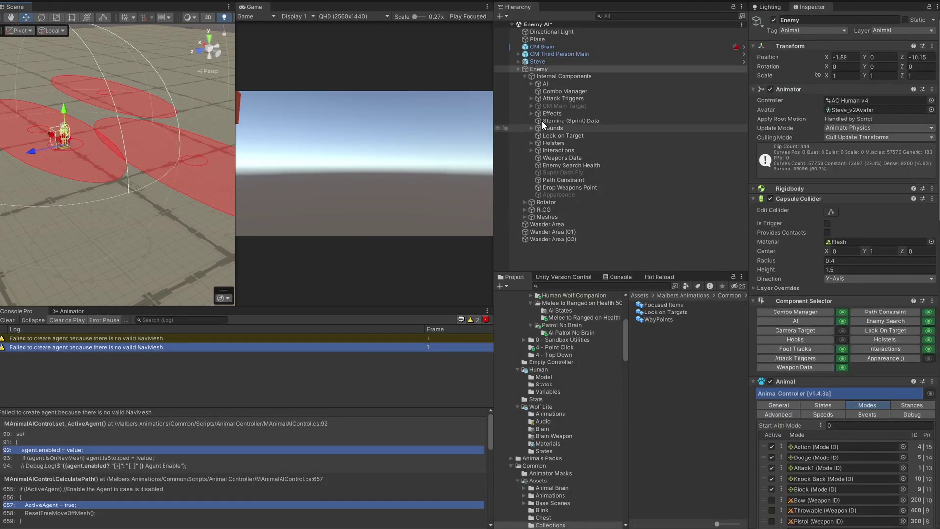
pyautogui.click(785, 322)
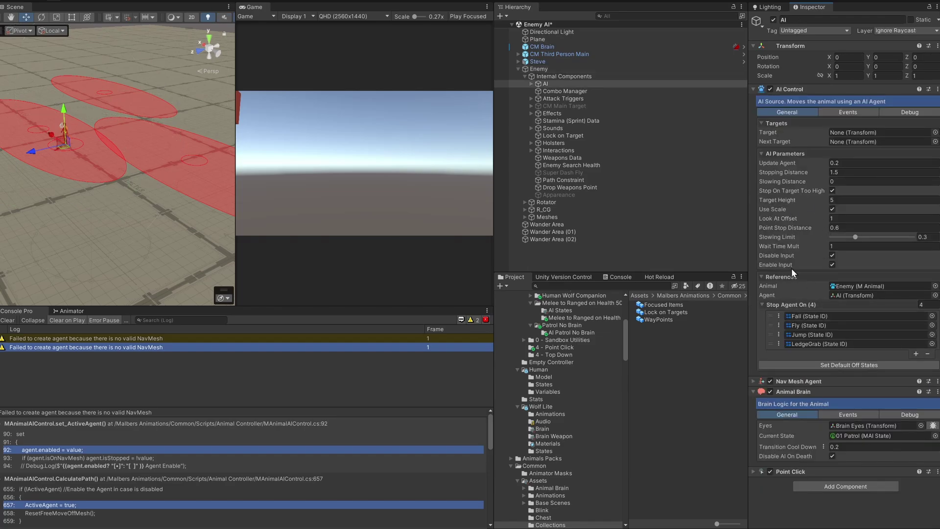
pyautogui.click(853, 434)
pyautogui.click(656, 305)
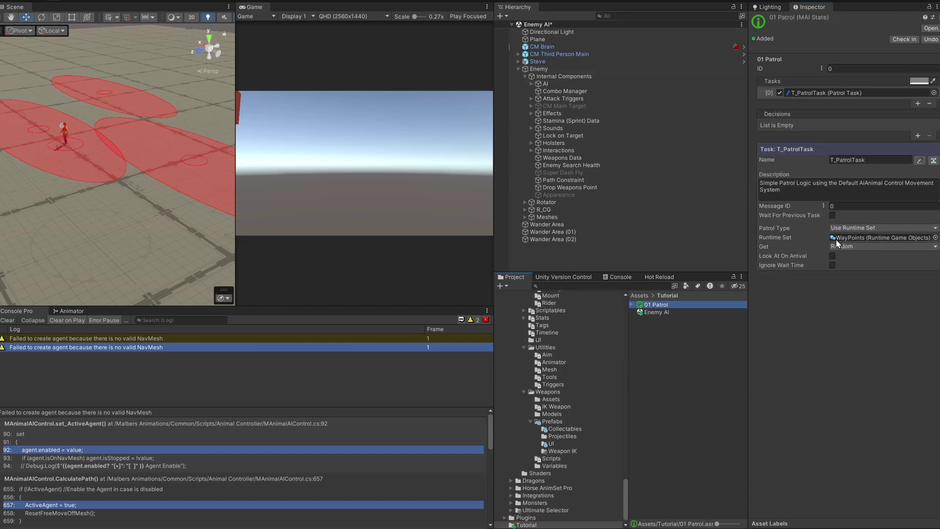
# - Delete the duplicates Wander Area (01) and Wander Area (02), and widen the Scene view
pyautogui.moveTo(69, 215); pyautogui.dragTo(81, 195, button='right')
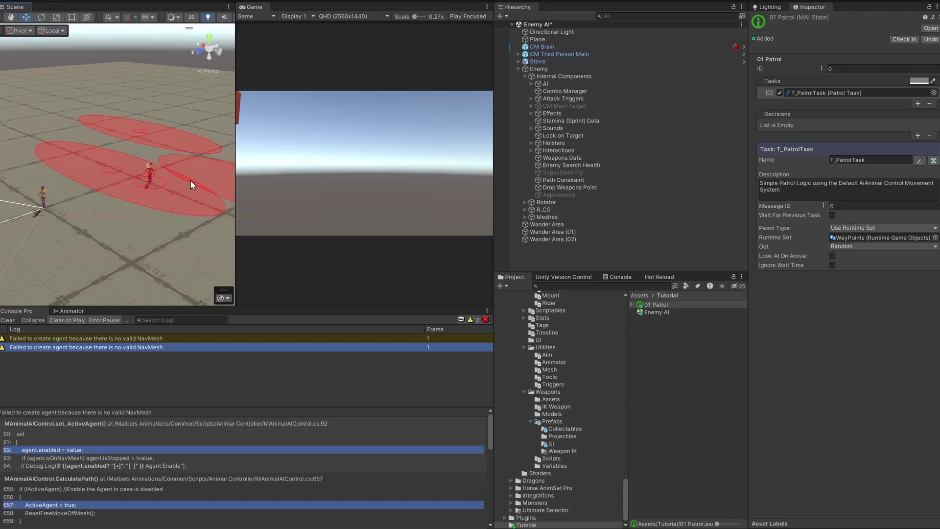
pyautogui.click(563, 232)
pyautogui.keyDown('shift'); pyautogui.click(574, 239); pyautogui.keyUp('shift')
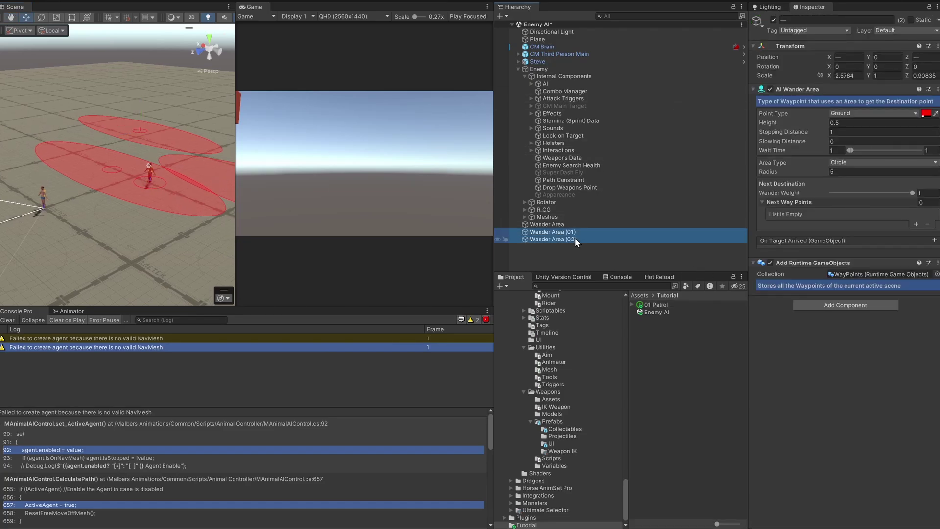
pyautogui.press('Delete')
pyautogui.moveTo(153, 213)
pyautogui.mouseDown(button='right')
pyautogui.moveTo(117, 200)
pyautogui.moveTo(142, 215)
pyautogui.mouseUp(button='right')
pyautogui.moveTo(235, 209); pyautogui.dragTo(267, 209)
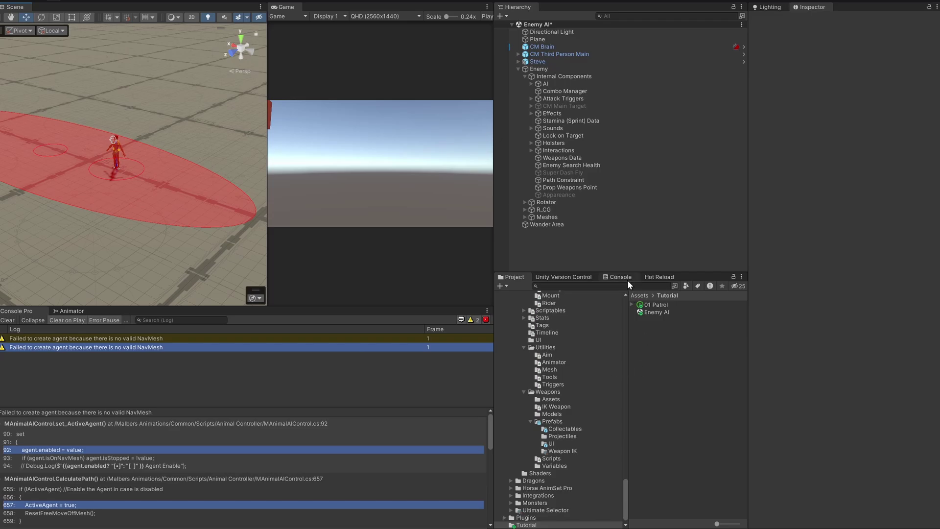
# - Open the 01 Patrol state, play-test the scene to check the enemy's AI target, and stop the test
pyautogui.click(662, 305)
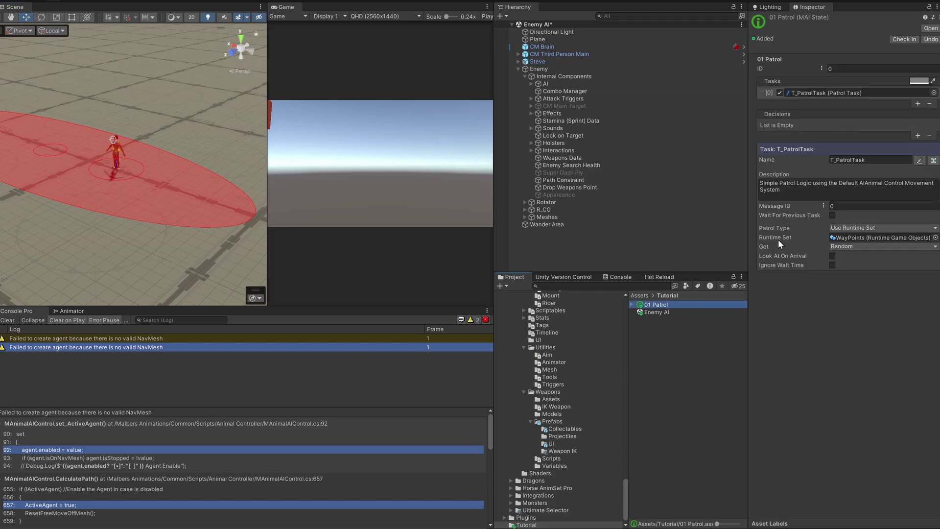
pyautogui.click(456, 3)
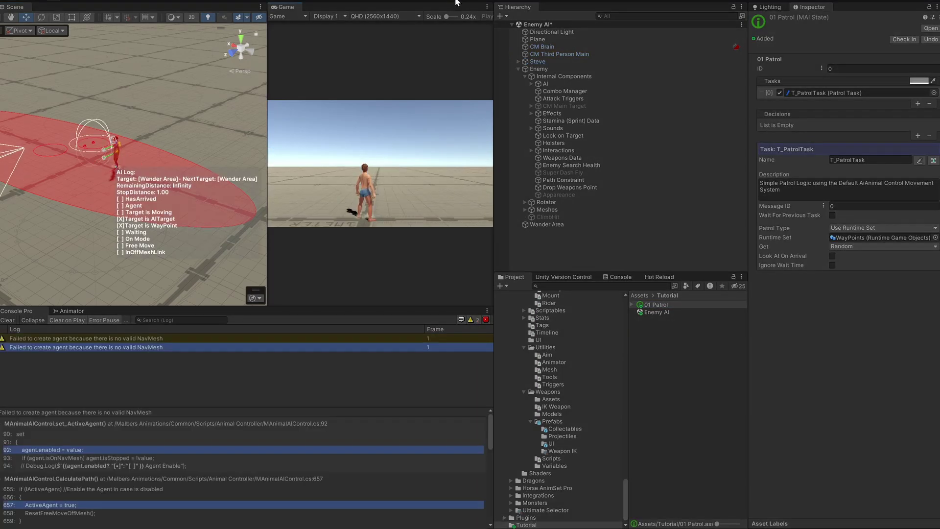
pyautogui.click(457, 2)
pyautogui.moveTo(89, 236); pyautogui.dragTo(130, 148, button='right')
pyautogui.moveTo(145, 208); pyautogui.dragTo(145, 227, button='right')
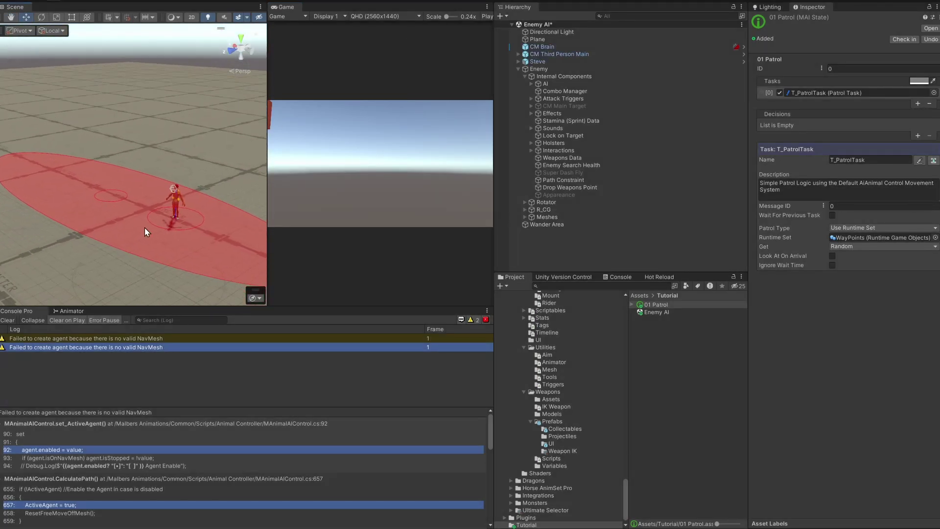
# - Add a NavMeshSurface component to the ground Plane and bake its NavMesh
pyautogui.moveTo(147, 133); pyautogui.dragTo(172, 140, button='right')
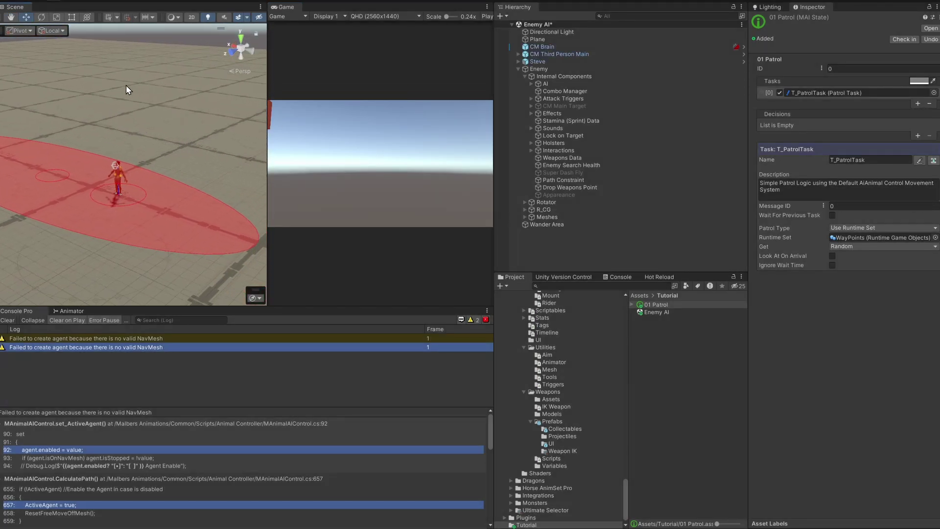
pyautogui.click(222, 138)
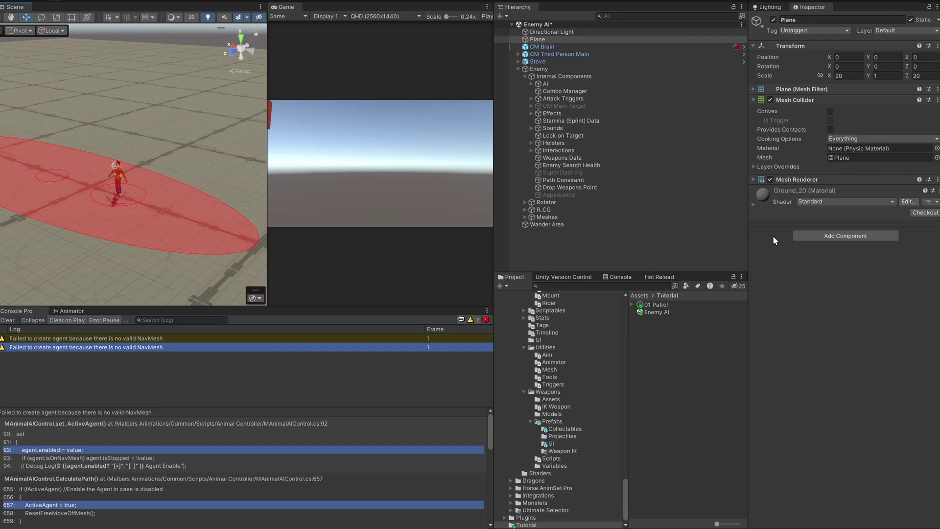
pyautogui.click(812, 235)
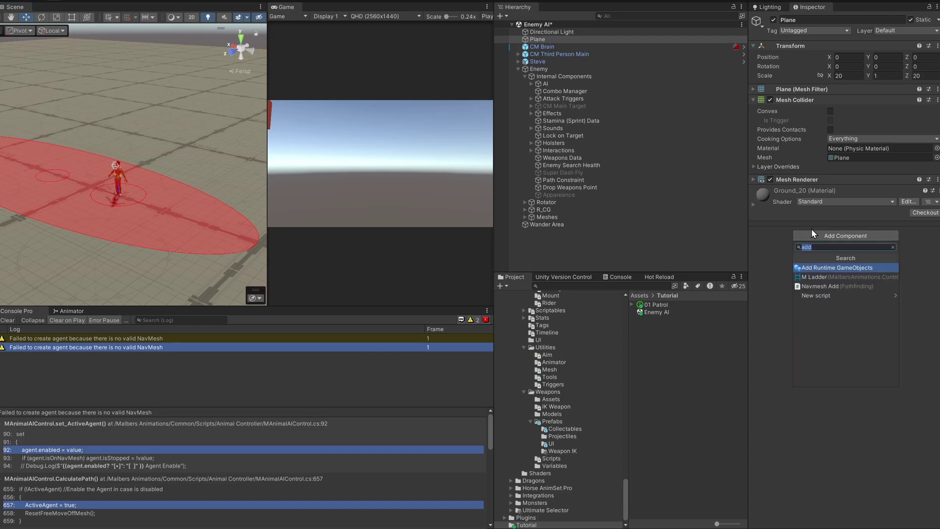
pyautogui.write('sur')
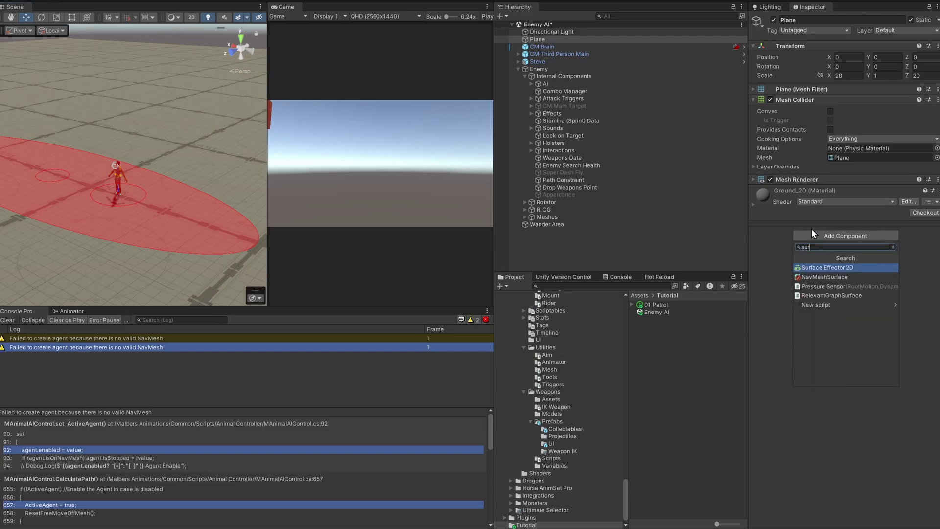
pyautogui.click(813, 277)
pyautogui.moveTo(308, 155); pyautogui.dragTo(297, 93, button='right')
pyautogui.click(909, 404)
pyautogui.moveTo(165, 217); pyautogui.dragTo(177, 68, button='right')
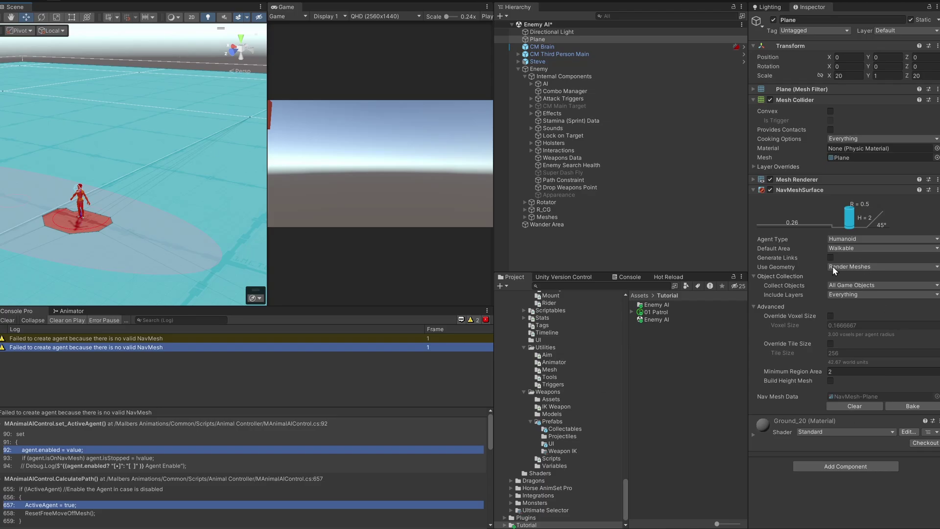
# - Limit the NavMeshSurface's Include Layers to Default and bake the NavMesh again
pyautogui.click(839, 295)
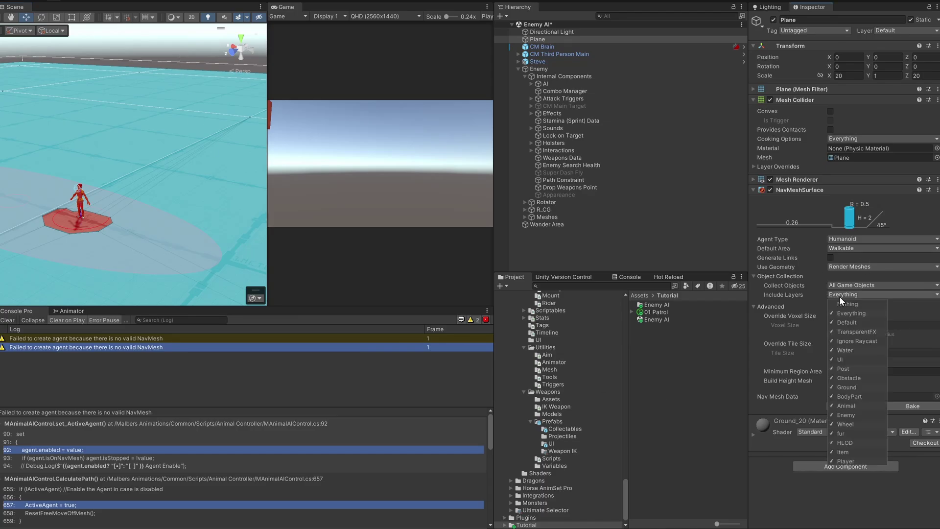
pyautogui.click(841, 303)
pyautogui.click(841, 322)
pyautogui.click(915, 407)
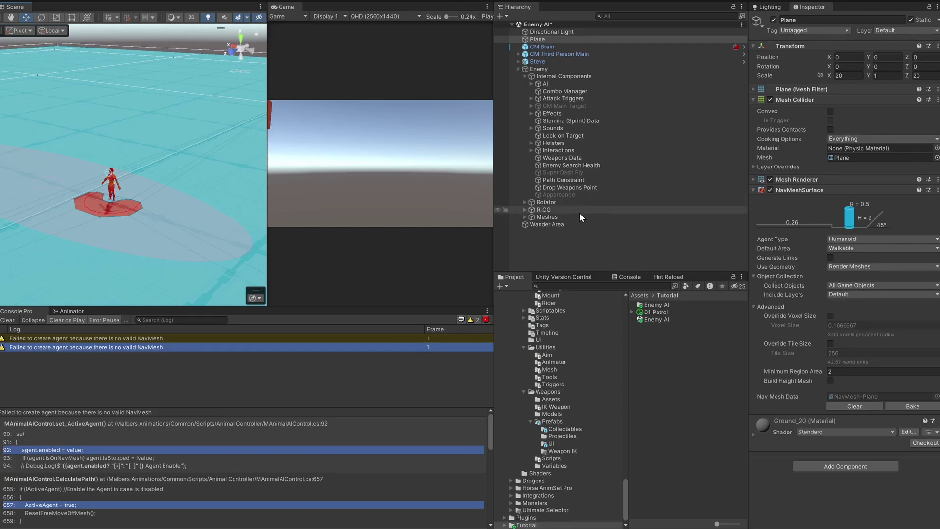
# - Deactivate Steve and Enemy in the scene and rebake the Plane's NavMesh without them
pyautogui.click(534, 61)
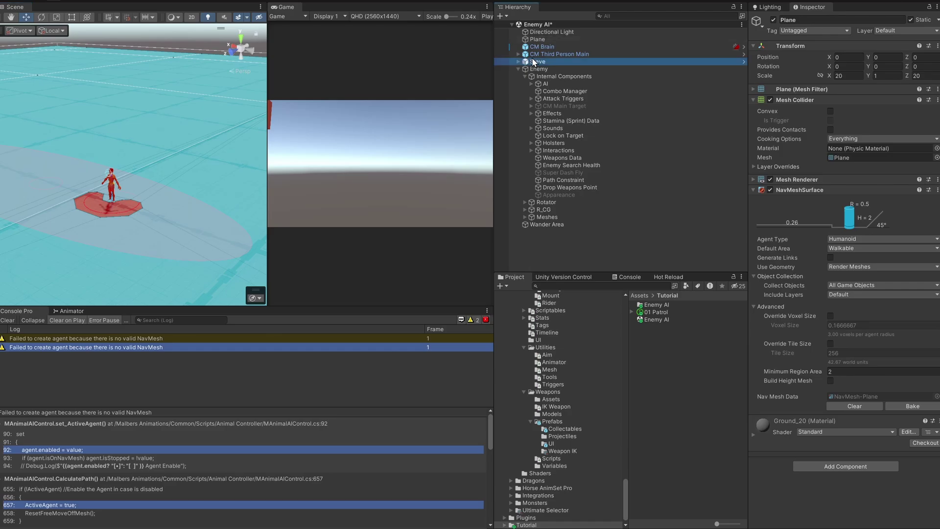
pyautogui.keyDown('shift'); pyautogui.click(531, 69); pyautogui.keyUp('shift')
pyautogui.hotkey('alt', 'shift', 'a')
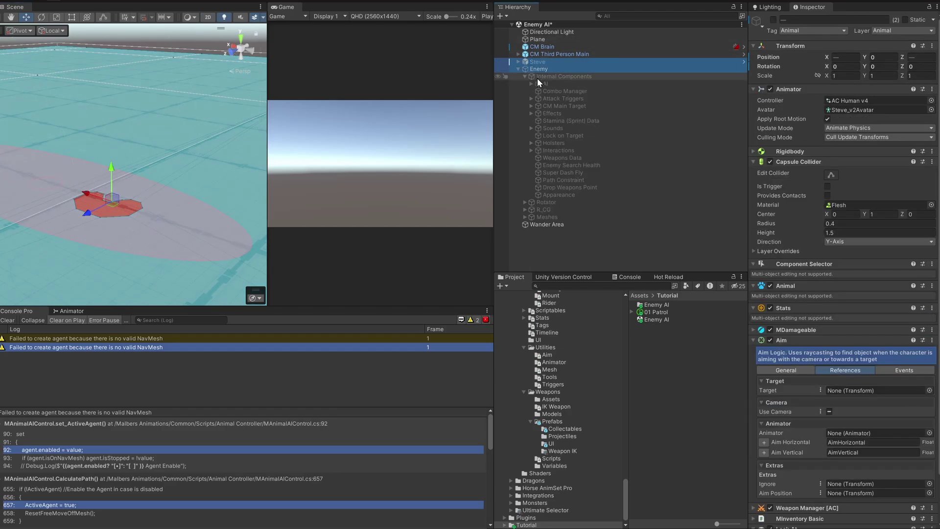
pyautogui.click(546, 225)
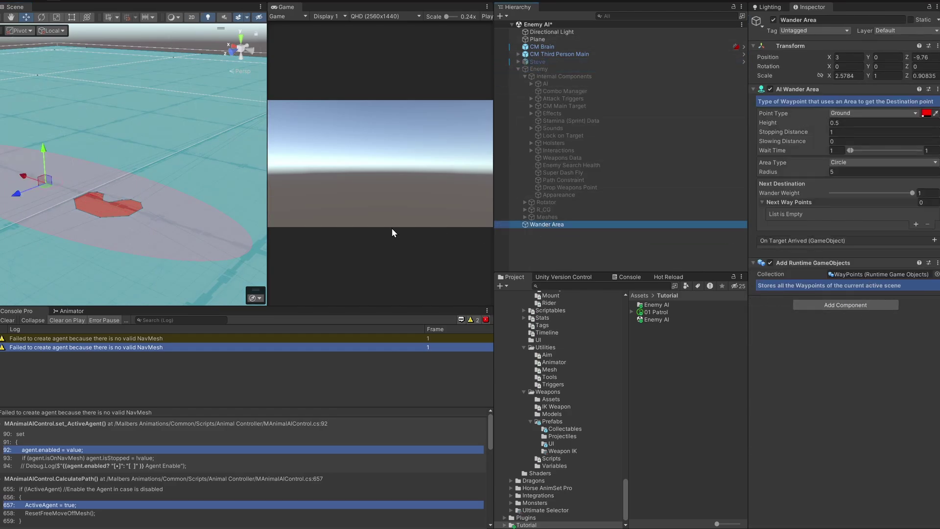
pyautogui.click(178, 120)
pyautogui.click(907, 409)
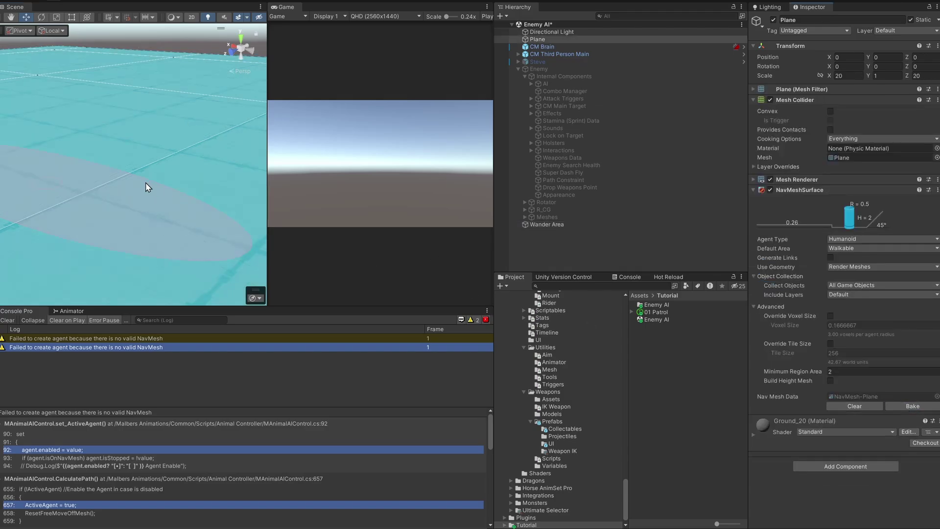
pyautogui.moveTo(147, 185); pyautogui.dragTo(113, 194, button='right')
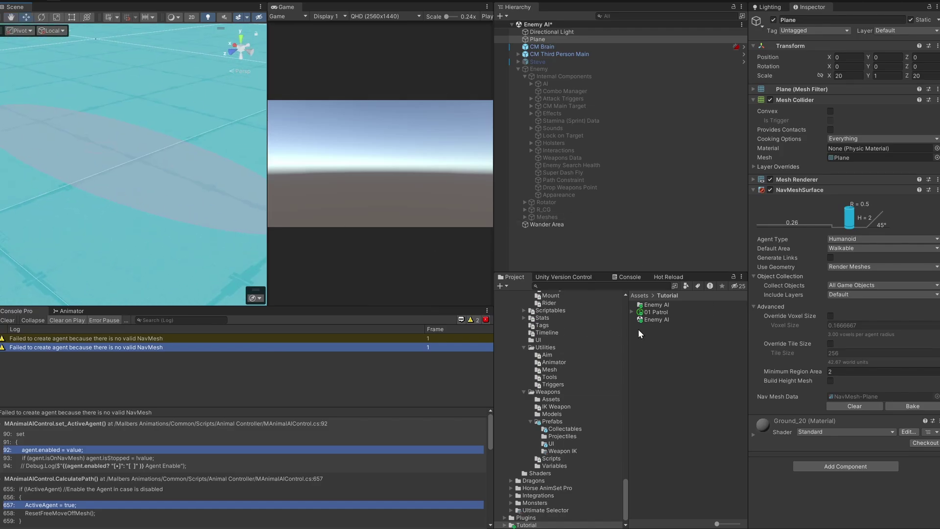
# - Reactivate the Steve and Enemy objects and select the Plane again
pyautogui.click(538, 61)
pyautogui.keyDown('ctrl'); pyautogui.click(539, 69); pyautogui.keyUp('ctrl')
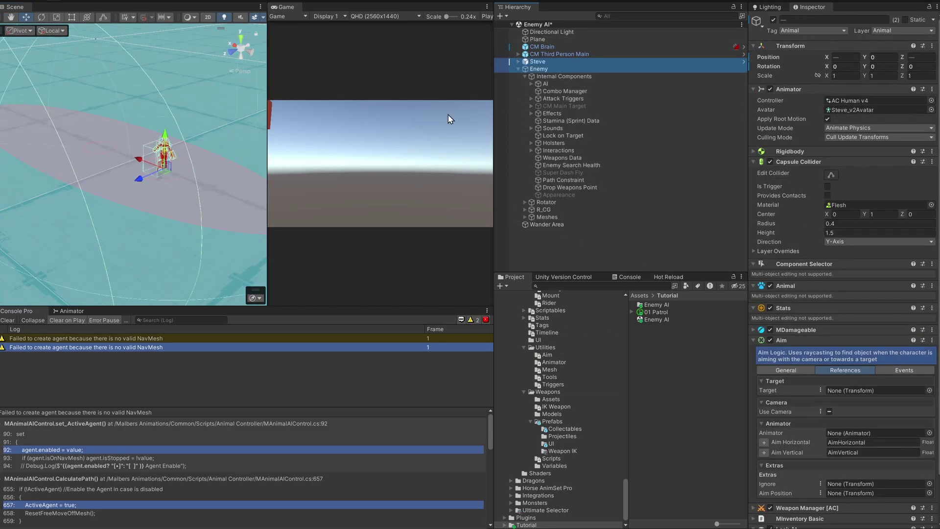
pyautogui.moveTo(212, 227); pyautogui.dragTo(210, 203, button='middle')
pyautogui.click(256, 153)
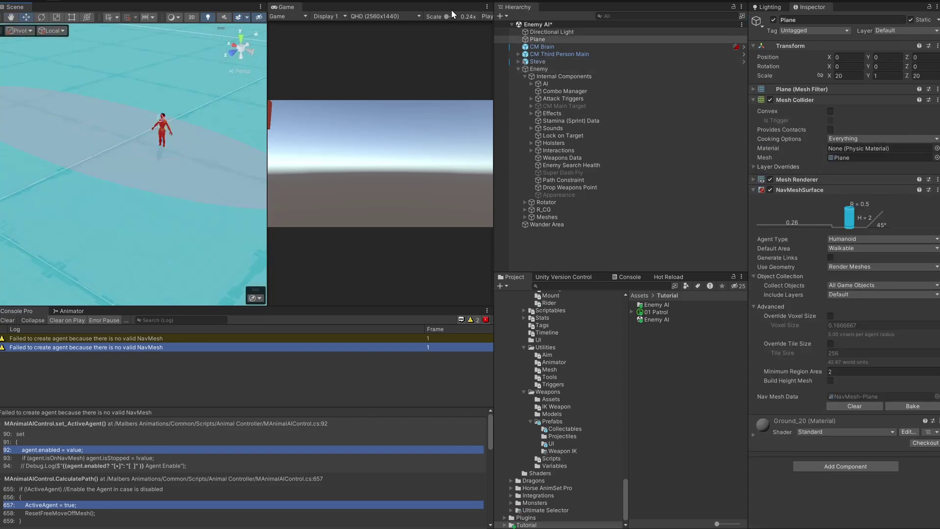
# - Play-test the scene to watch the enemy patrol the wander area on the NavMesh, and stop the test
pyautogui.hotkey('ctrl', 'p')
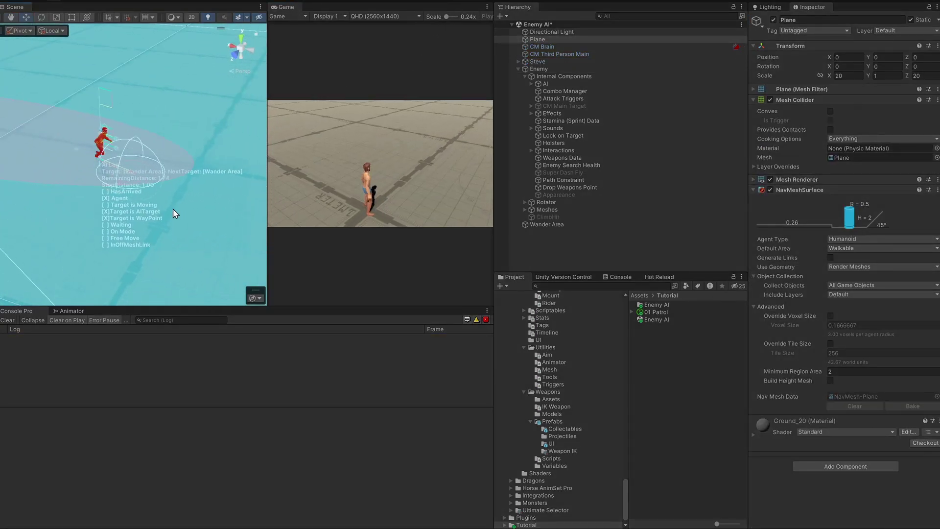
pyautogui.moveTo(147, 193); pyautogui.dragTo(82, 178, button='right')
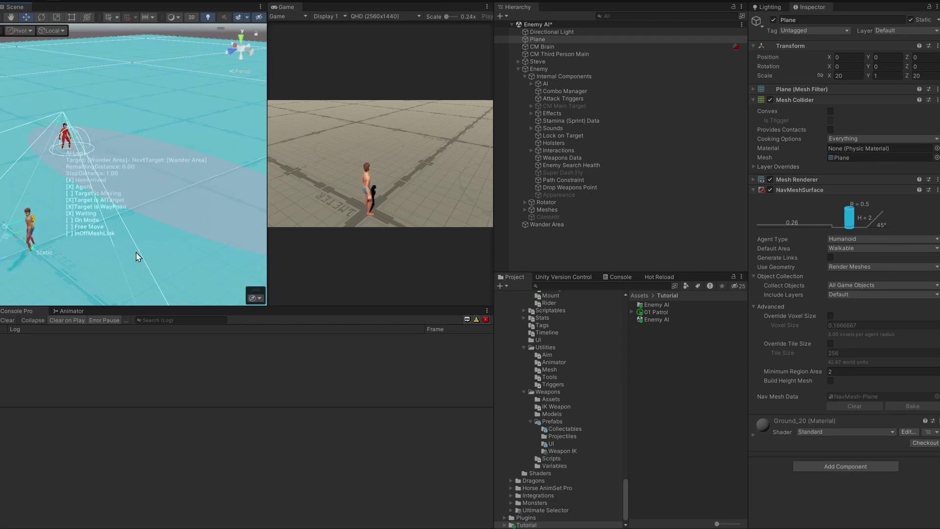
pyautogui.moveTo(143, 154); pyautogui.dragTo(178, 137, button='right')
pyautogui.click(454, 1)
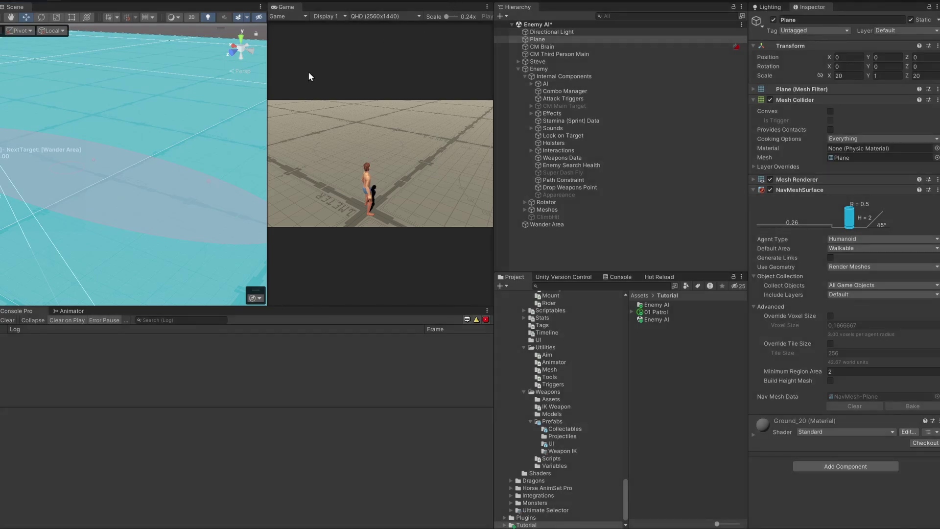
# - Disable the Enemy's Underwater, LedgeGrab, Free Climb, Swim, Fly, Glide Glider, WallRun and Slide states in its Animal component
pyautogui.click(538, 69)
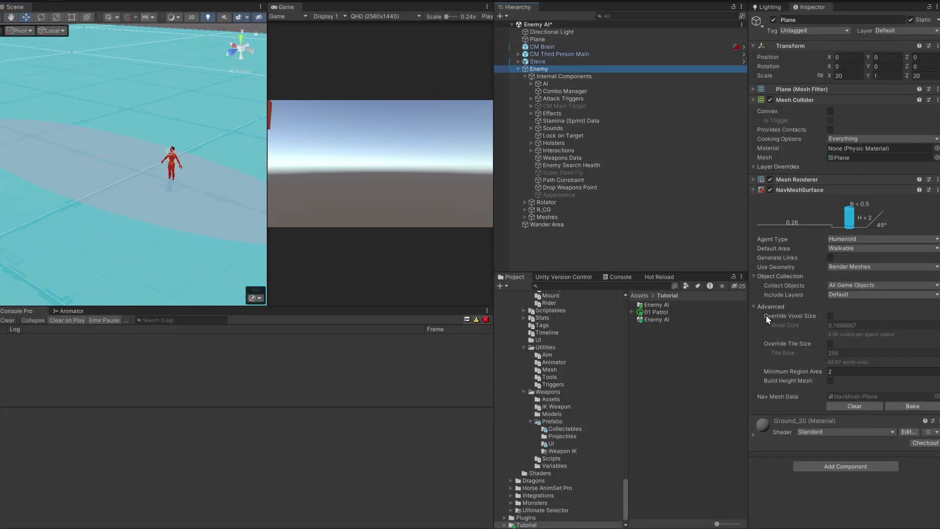
pyautogui.scroll(-5, 812, 363)
pyautogui.click(825, 156)
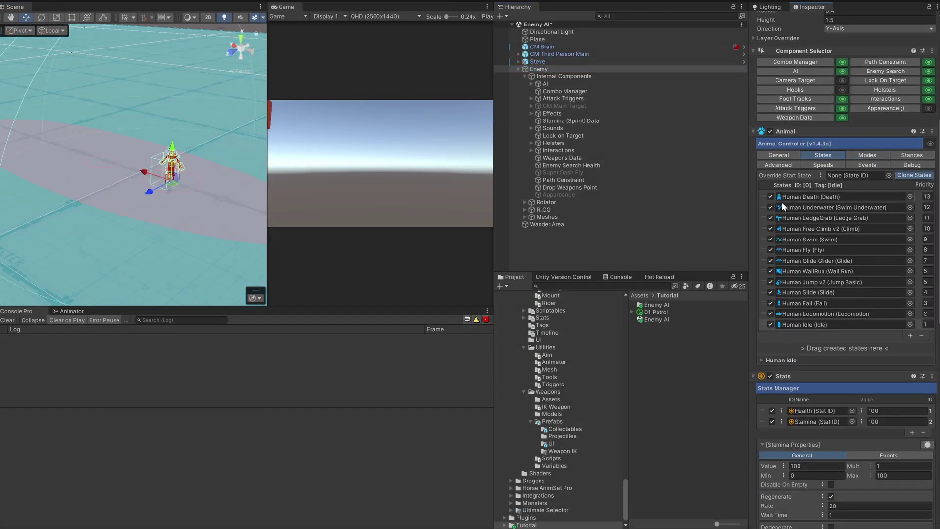
pyautogui.click(771, 208)
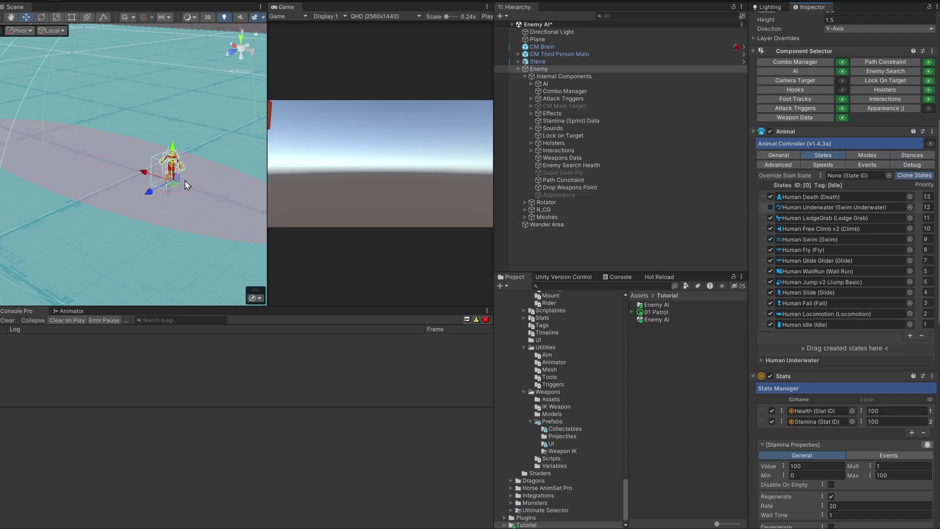
pyautogui.click(770, 218)
pyautogui.click(772, 228)
pyautogui.click(771, 240)
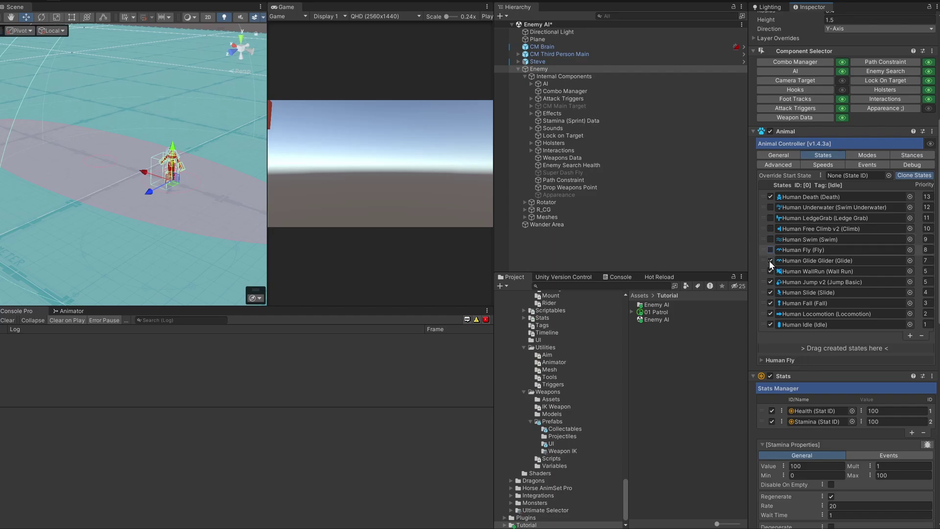
pyautogui.click(770, 260)
pyautogui.click(771, 272)
pyautogui.click(771, 293)
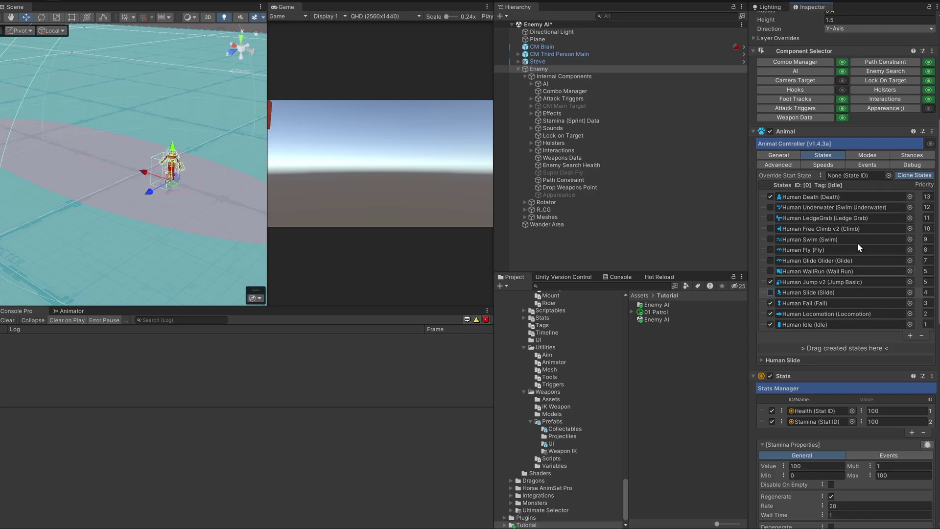
# - Play-test the enemy's patrol with the reduced set of states, and stop the test
pyautogui.click(456, 1)
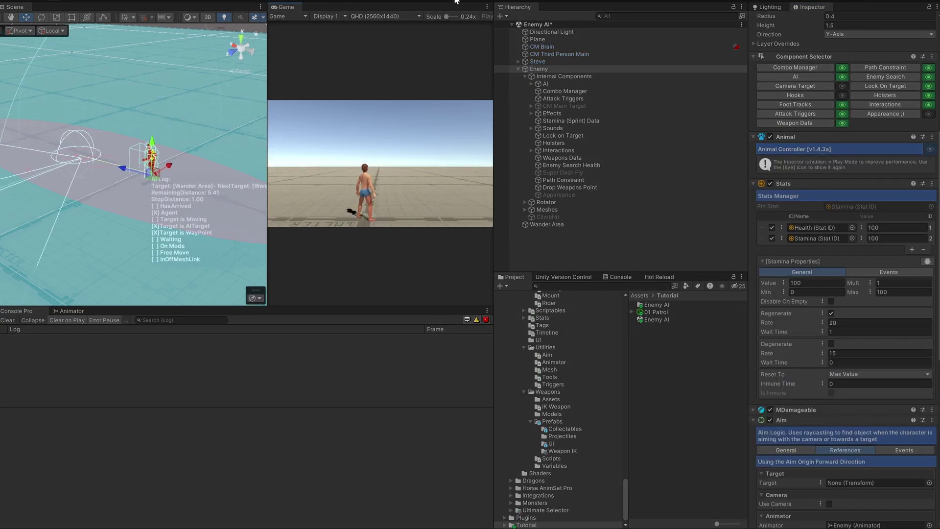
pyautogui.click(456, 2)
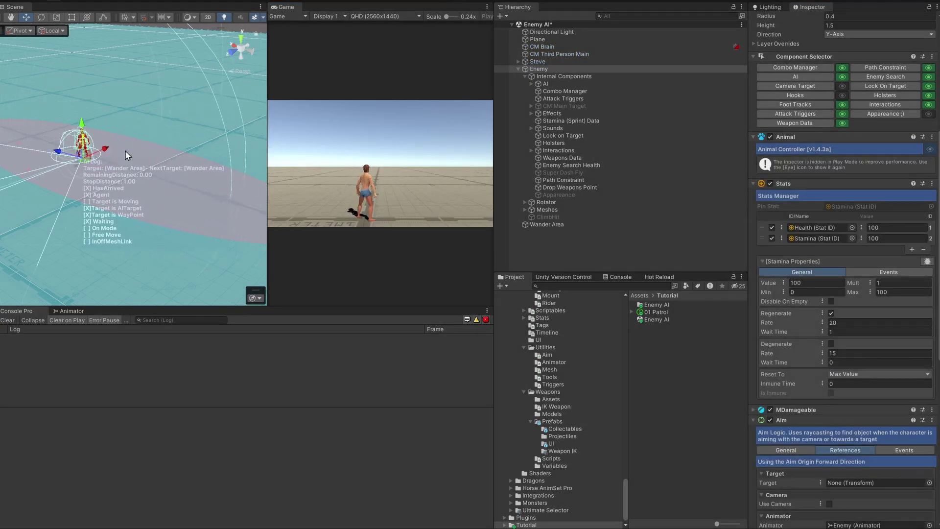
pyautogui.moveTo(166, 192); pyautogui.dragTo(186, 211, button='right')
# - Add an Animal Set Speed task to the 01 Patrol state
pyautogui.click(656, 312)
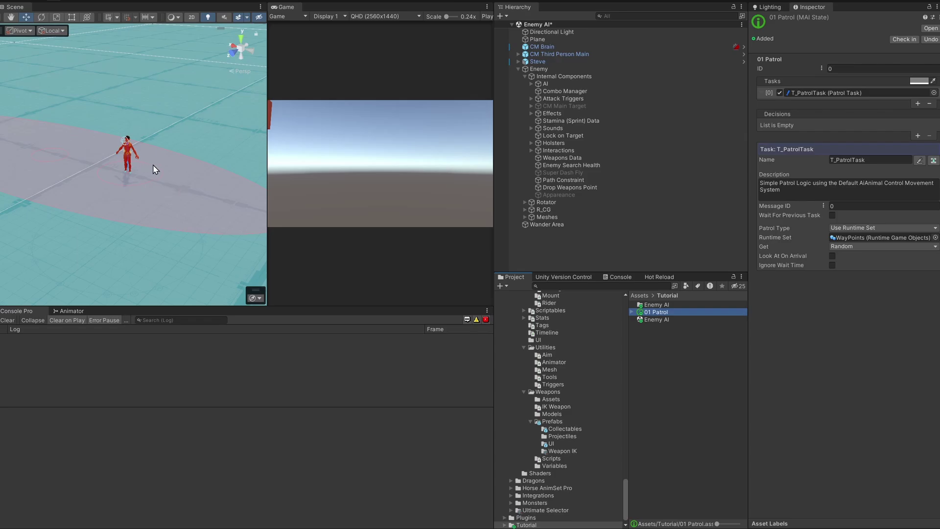
pyautogui.moveTo(156, 169); pyautogui.dragTo(130, 164, button='right')
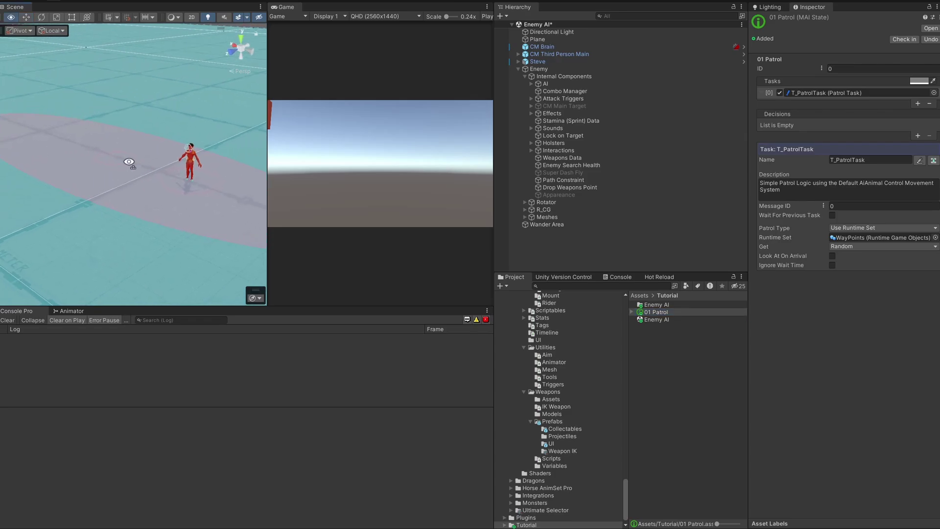
pyautogui.click(918, 103)
pyautogui.moveTo(901, 121)
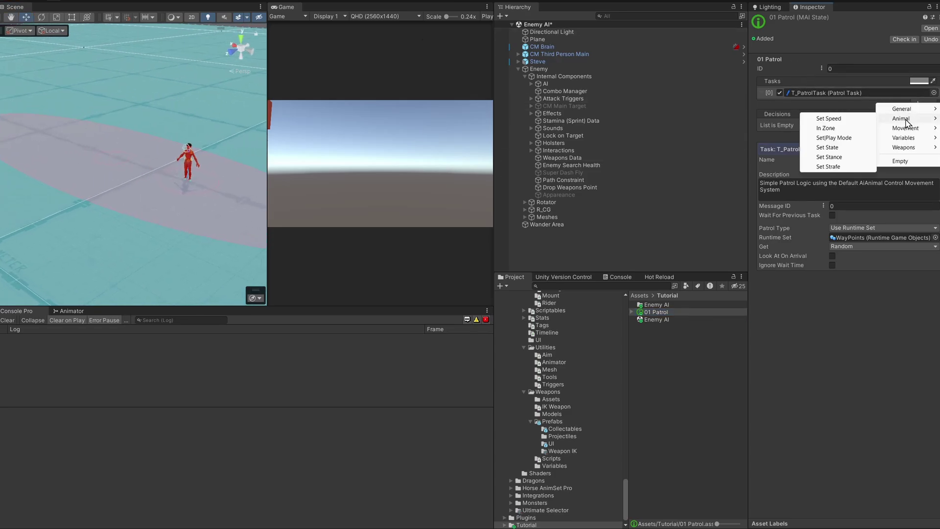
pyautogui.click(830, 120)
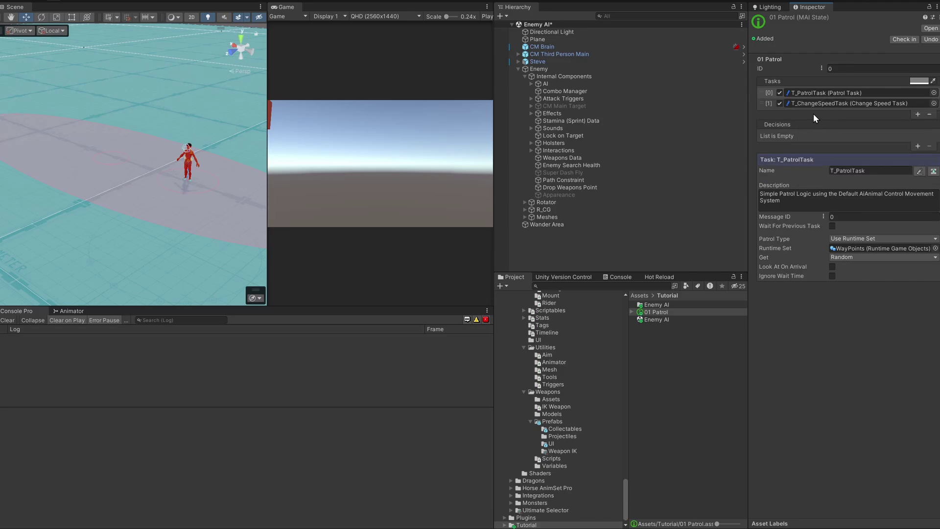
# - Rename the new Change Speed task T_Walk and set its Speed Index to 1
pyautogui.click(762, 104)
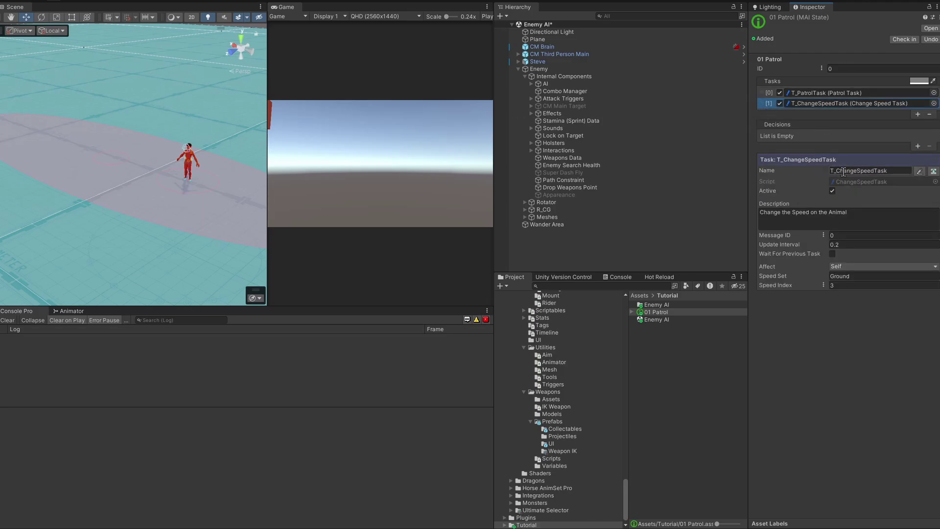
pyautogui.press('BackSpace')
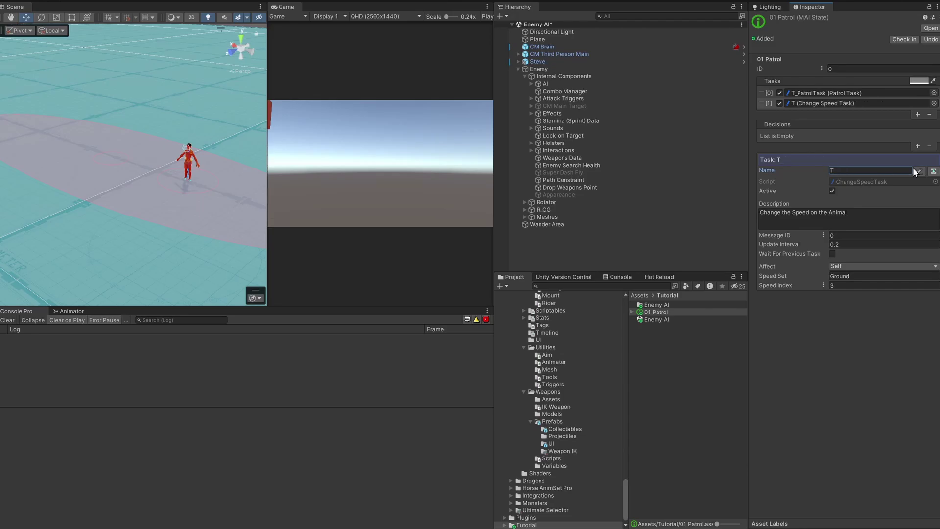
pyautogui.write('_Walk')
pyautogui.click(920, 172)
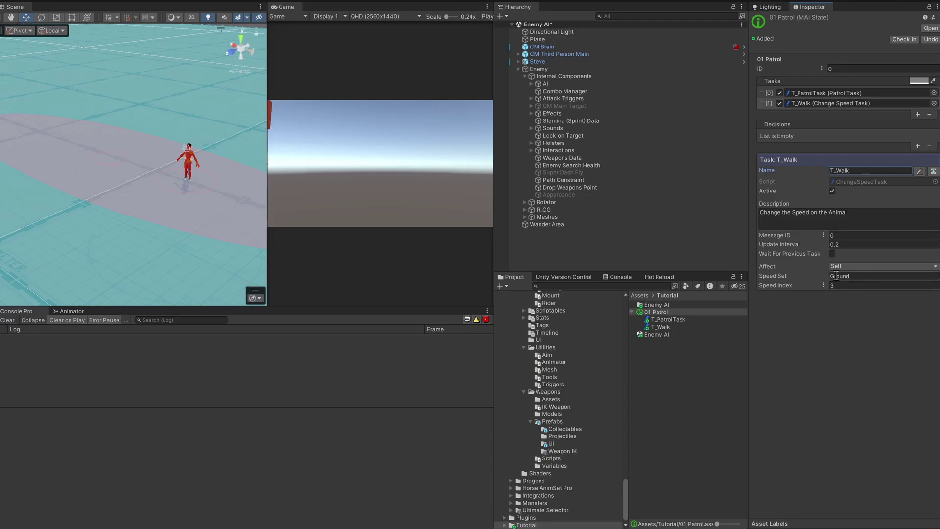
pyautogui.click(850, 286)
pyautogui.write('1')
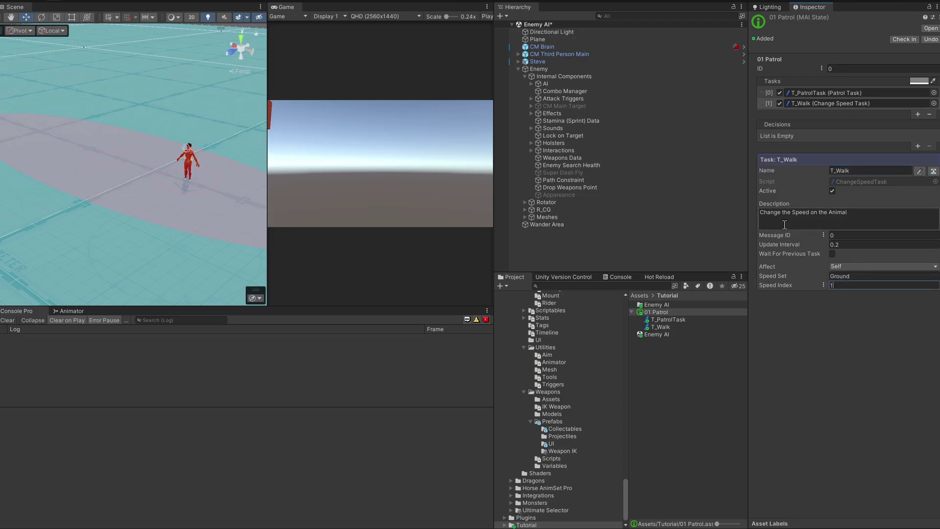
# - Examine the speed index values of the Ground speed set in the Enemy's Animal component
pyautogui.click(543, 69)
pyautogui.scroll(-3, 833, 377)
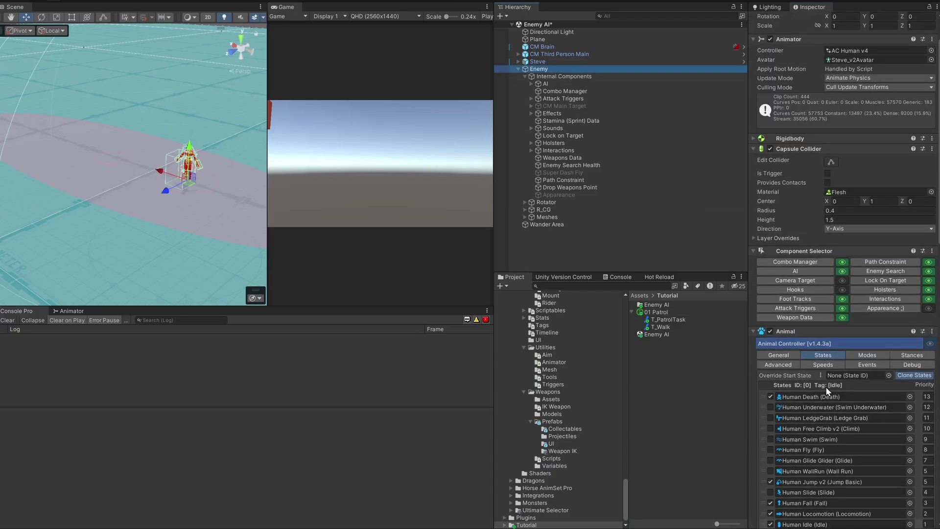
pyautogui.click(827, 366)
pyautogui.scroll(-4, 789, 370)
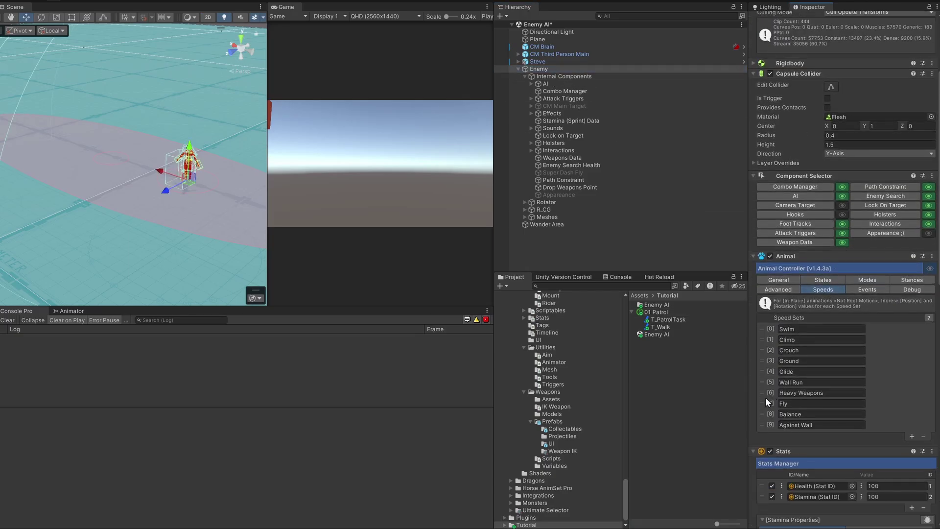
pyautogui.click(762, 363)
pyautogui.scroll(-10, 791, 400)
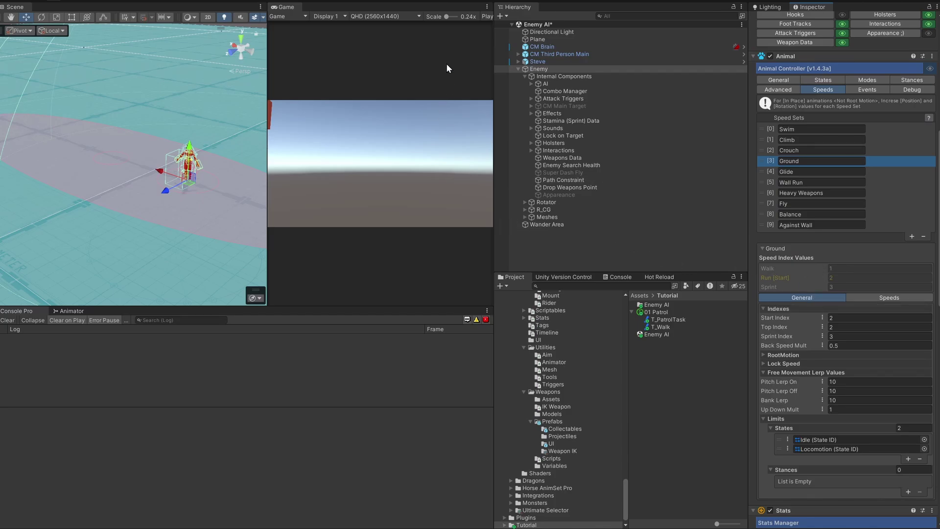
# - Play-test the Enemy's patrol with the T_Walk task in place, and stop the test
pyautogui.click(453, 0)
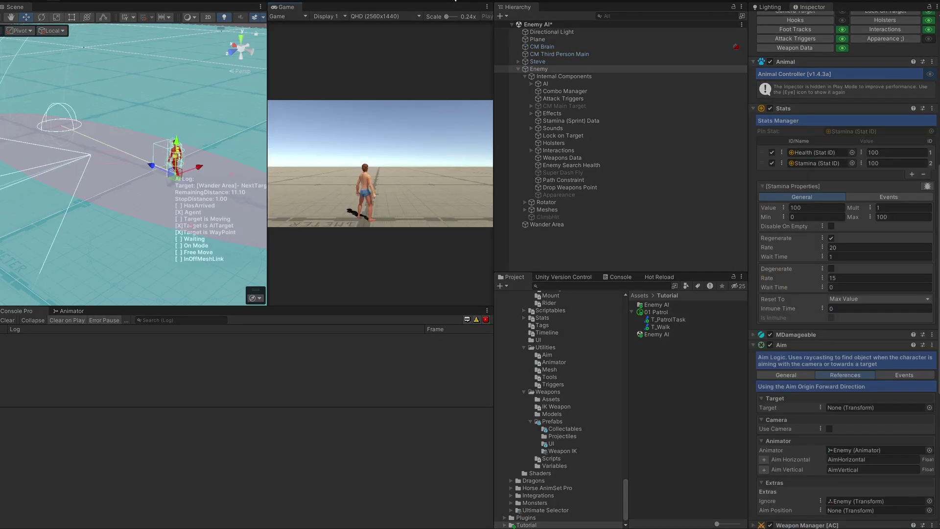
pyautogui.click(454, 0)
pyautogui.moveTo(159, 196); pyautogui.dragTo(31, 206, button='right')
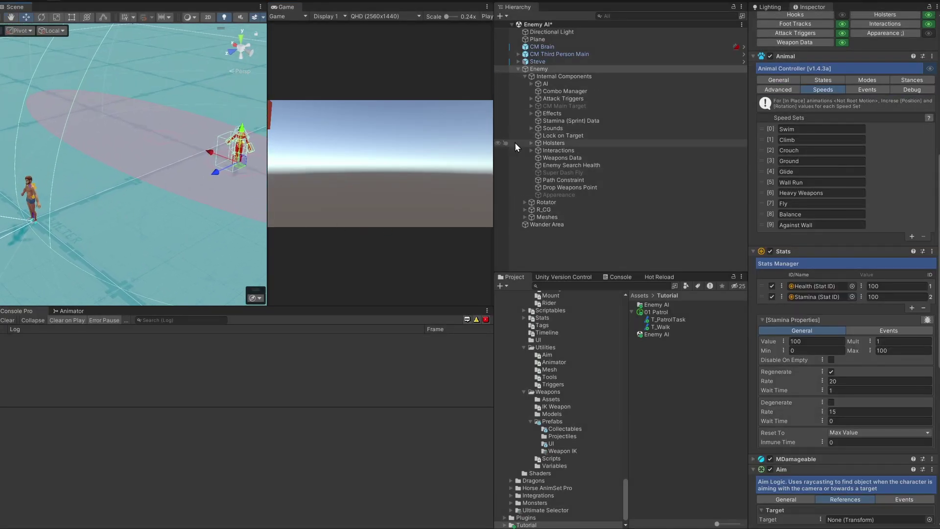
# - Search the project for the Sword Collectable prefab and add it to the scene as a child of Enemy
pyautogui.click(525, 76)
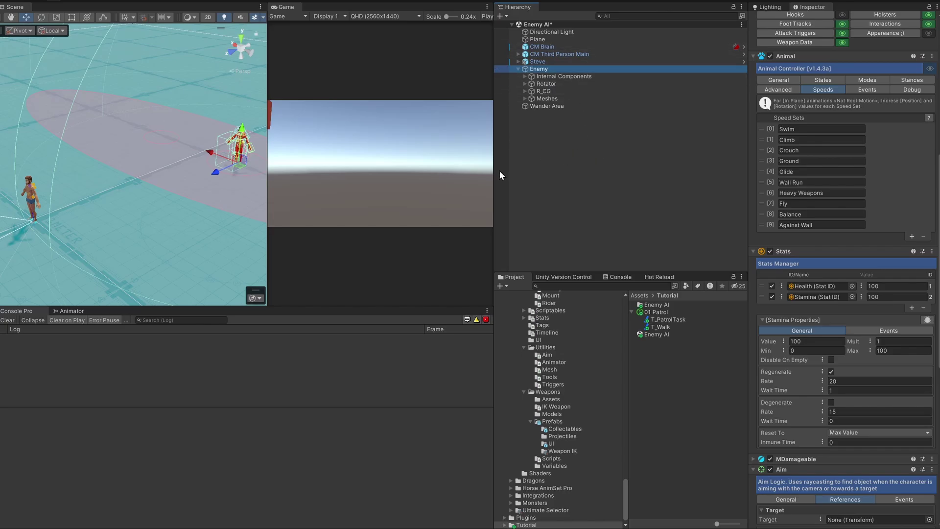
pyautogui.click(556, 287)
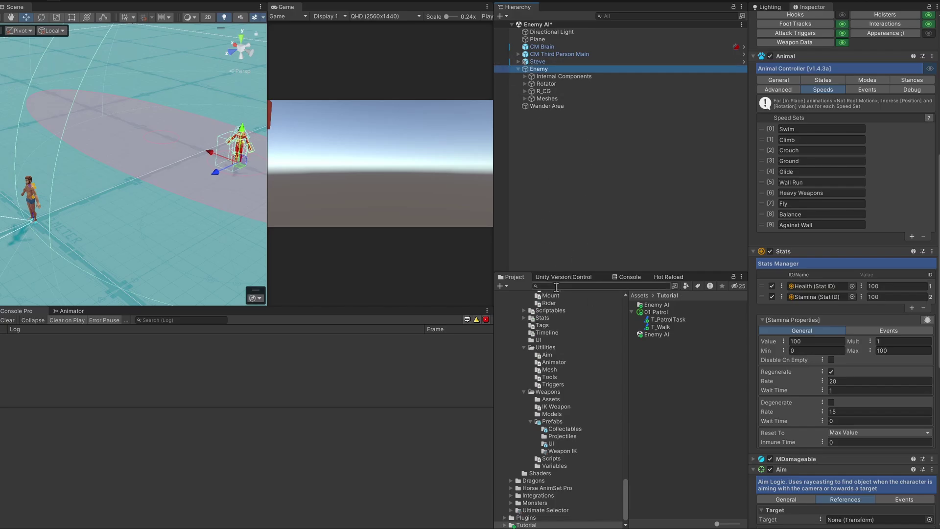
pyautogui.write('Sw')
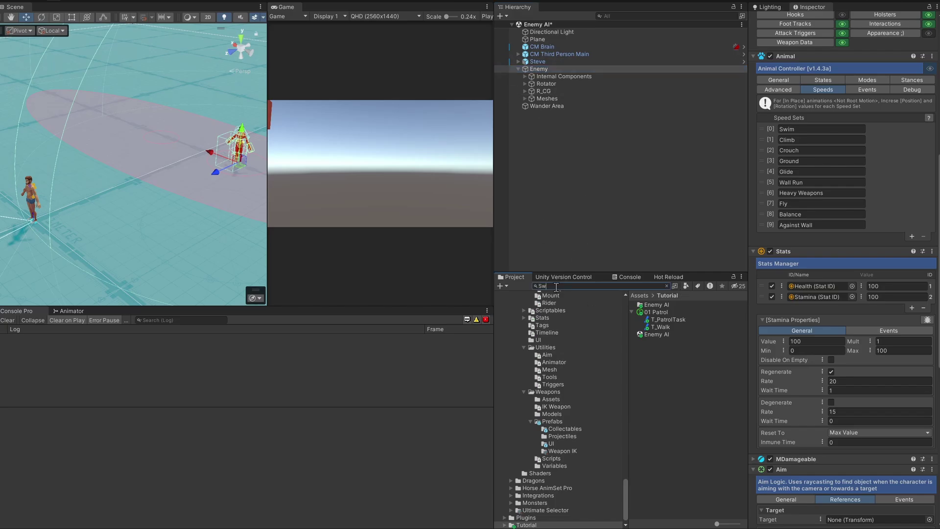
pyautogui.write('ord Colle')
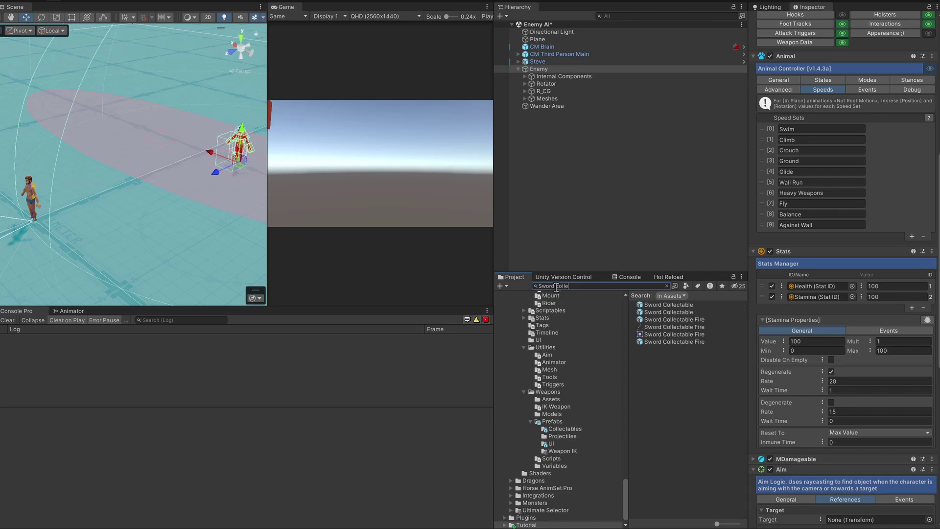
pyautogui.click(660, 307)
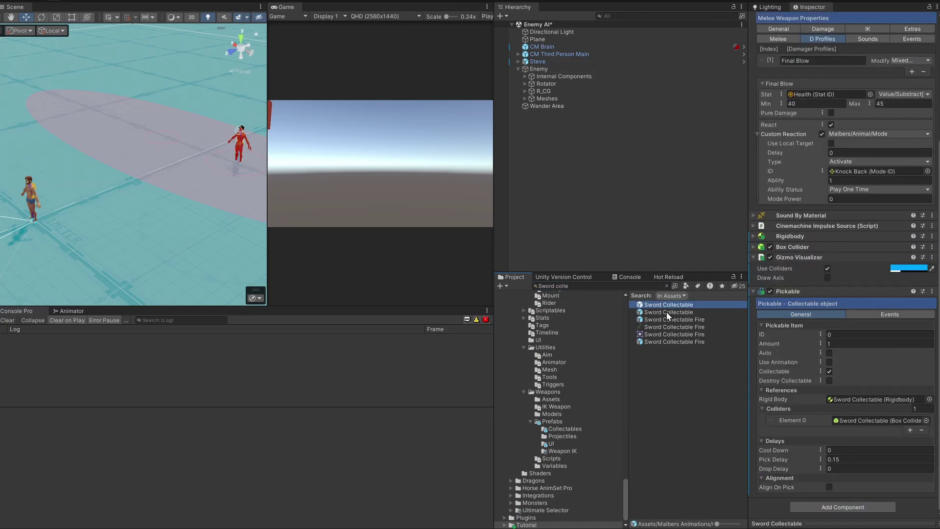
pyautogui.click(667, 286)
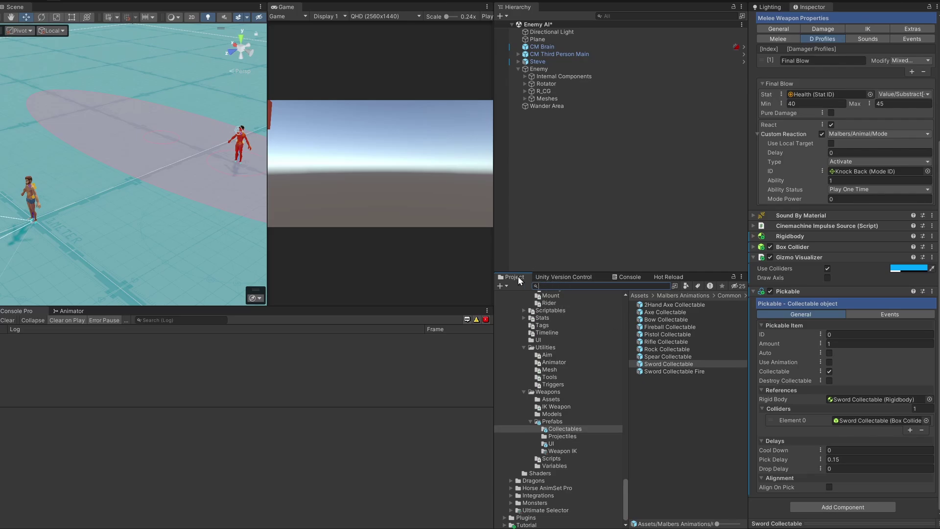
pyautogui.moveTo(657, 364); pyautogui.dragTo(537, 75)
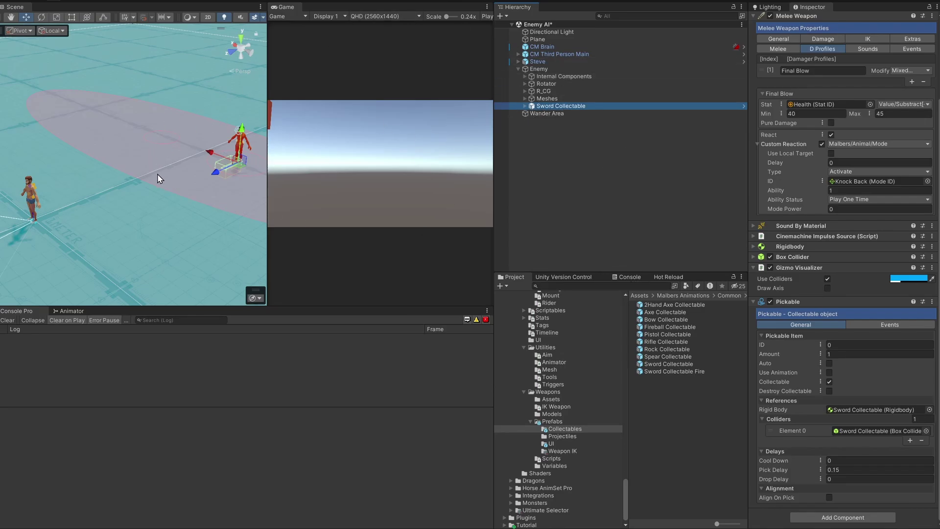
# - Add the Bow Collectable prefab to the scene as a child of Enemy
pyautogui.moveTo(186, 128); pyautogui.dragTo(217, 138, button='right')
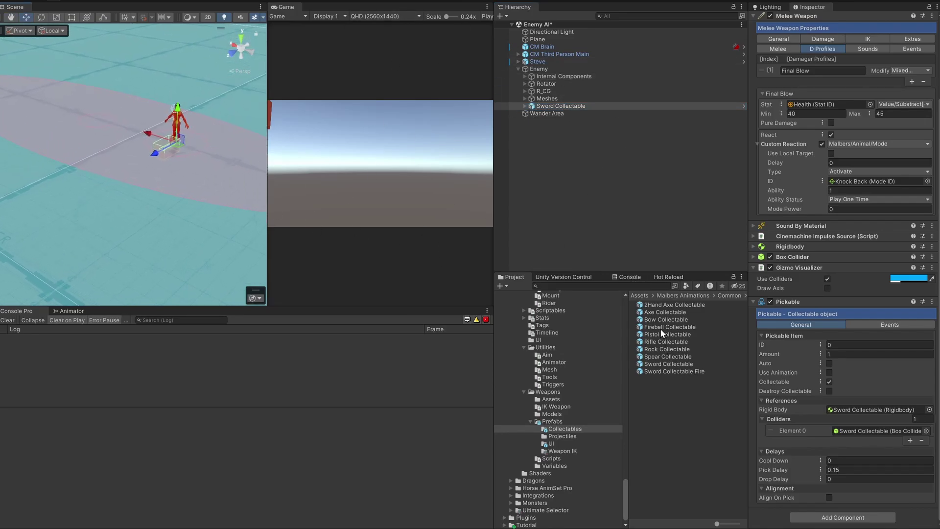
pyautogui.moveTo(662, 319); pyautogui.dragTo(554, 69)
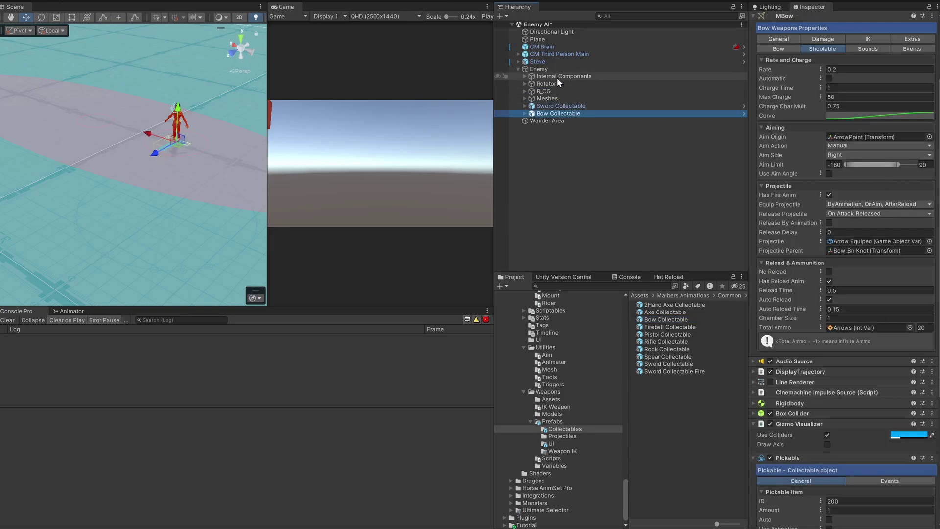
pyautogui.scroll(-8, 842, 398)
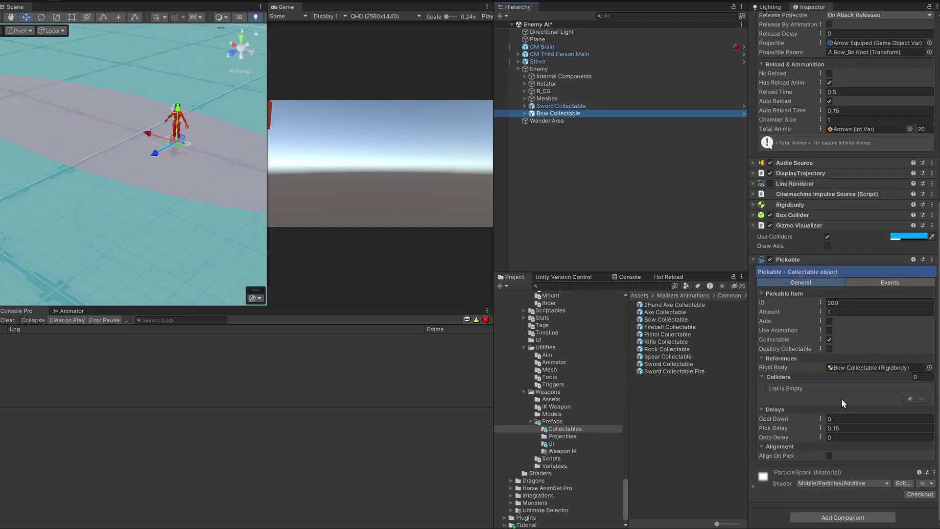
# - Assign the Sword Collectable as the Left Holster weapon in the Enemy's Weapon Manager
pyautogui.click(539, 69)
pyautogui.scroll(-10, 824, 428)
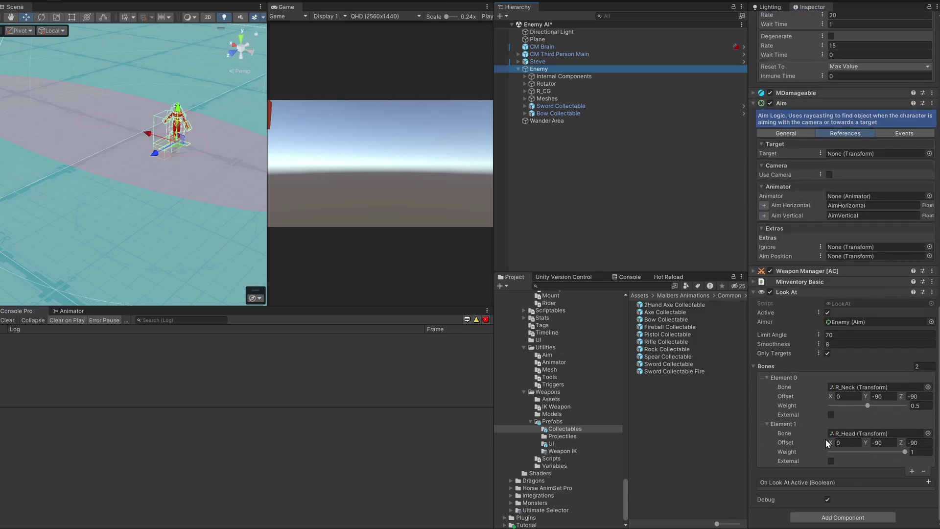
pyautogui.click(805, 269)
pyautogui.scroll(-3, 818, 298)
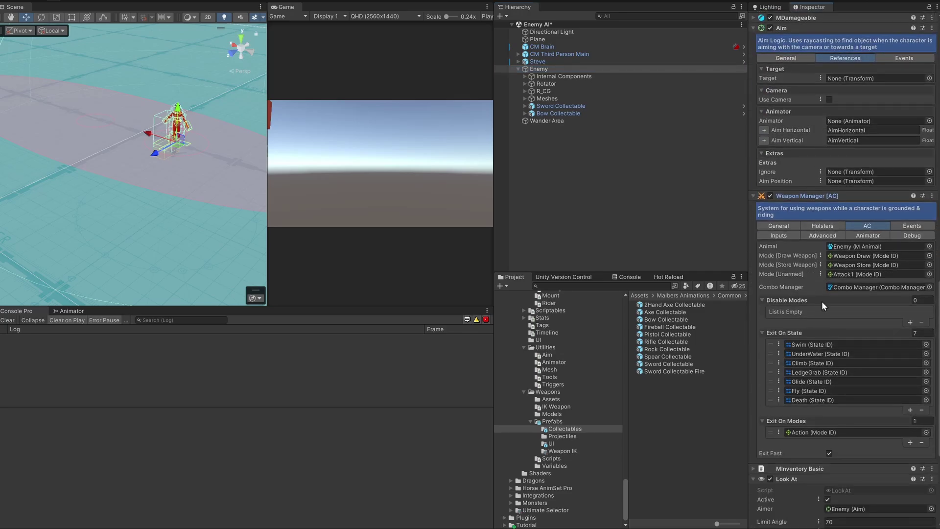
pyautogui.click(820, 226)
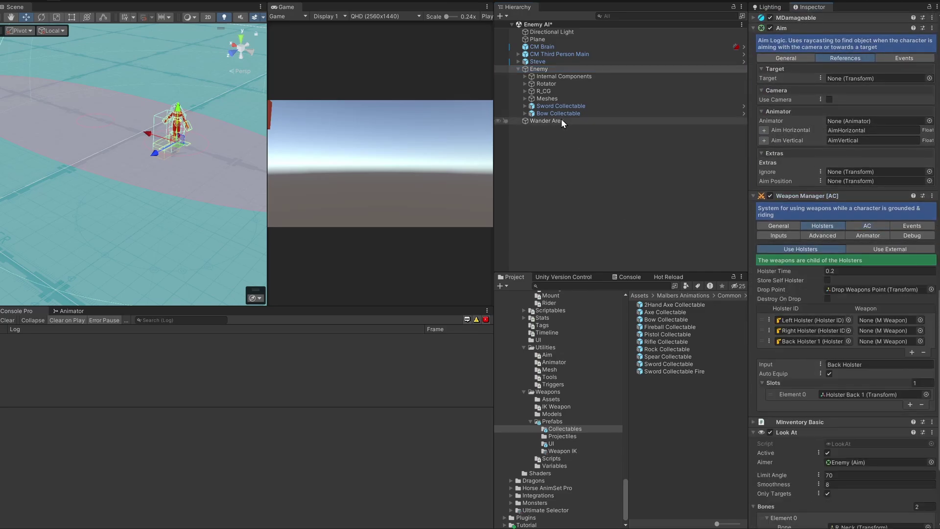
pyautogui.moveTo(554, 104); pyautogui.dragTo(872, 321)
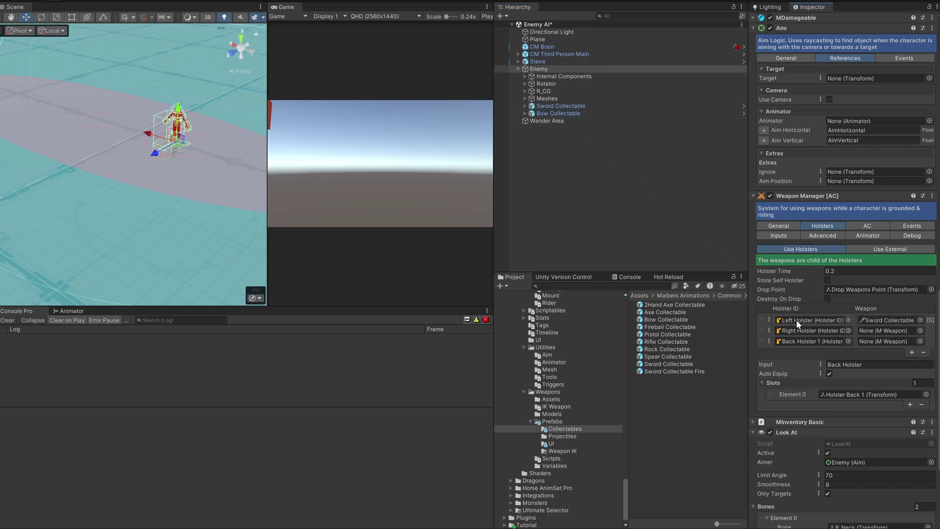
# - Check which holster is set in the general weapon properties of the Sword Collectable and the Bow Collectable
pyautogui.click(548, 105)
pyautogui.click(771, 42)
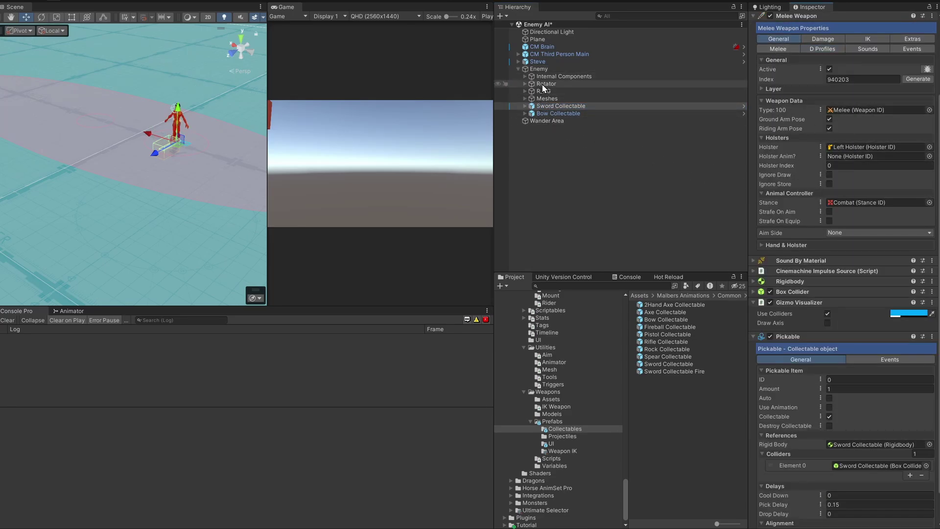
pyautogui.click(548, 114)
pyautogui.click(780, 38)
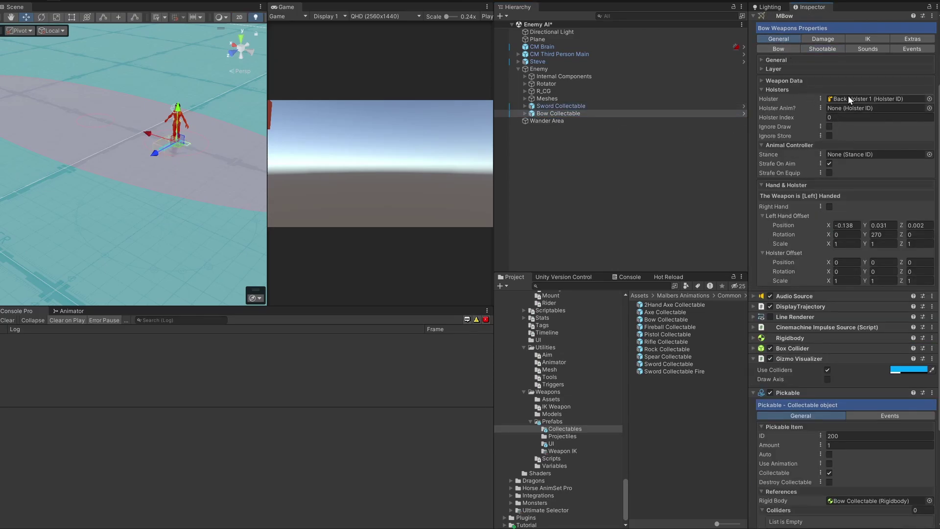
# - Assign the Bow Collectable as the Back Holster 1 weapon in the Enemy's Weapon Manager
pyautogui.click(548, 69)
pyautogui.scroll(-15, 829, 393)
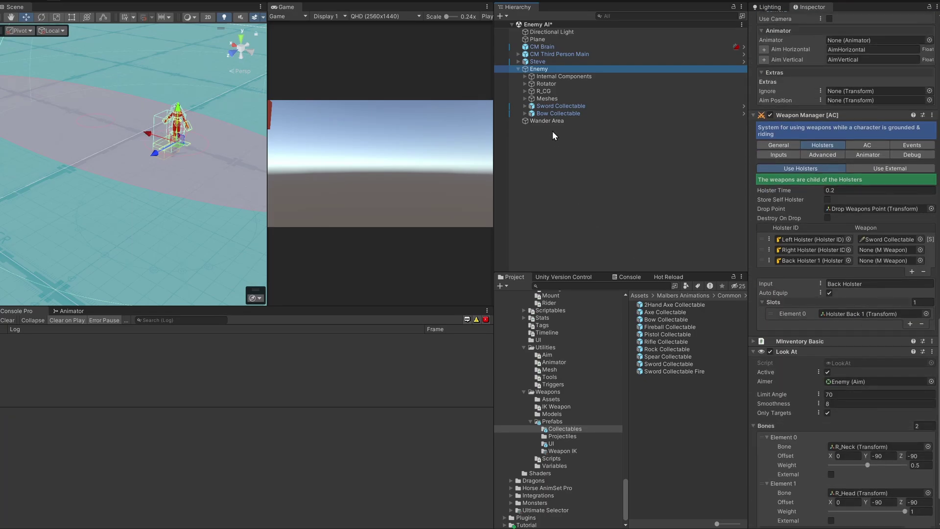
pyautogui.moveTo(559, 114); pyautogui.dragTo(882, 262)
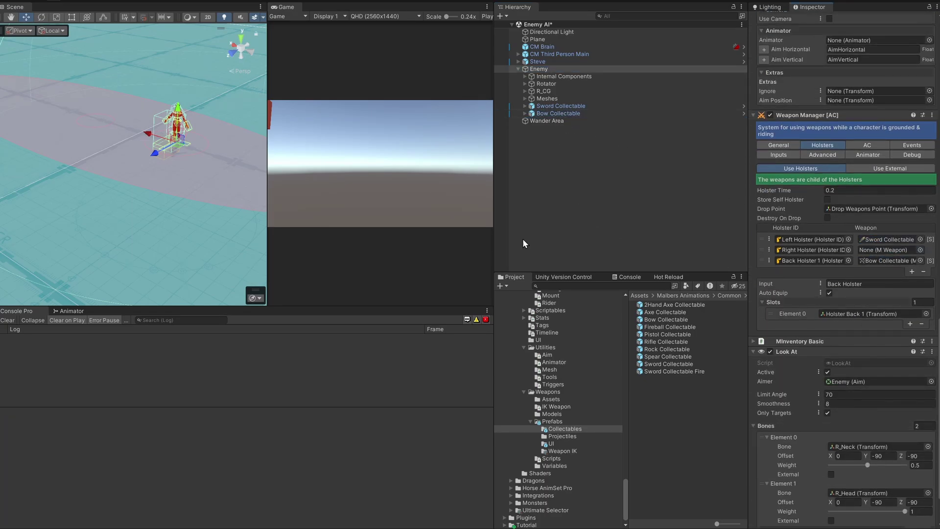
# - Play-test the scene in an enlarged Scene view to inspect the Enemy's holstered weapons, then stop and restore the layout
pyautogui.moveTo(128, 170); pyautogui.dragTo(152, 149, button='right')
pyautogui.moveTo(267, 89); pyautogui.dragTo(391, 94)
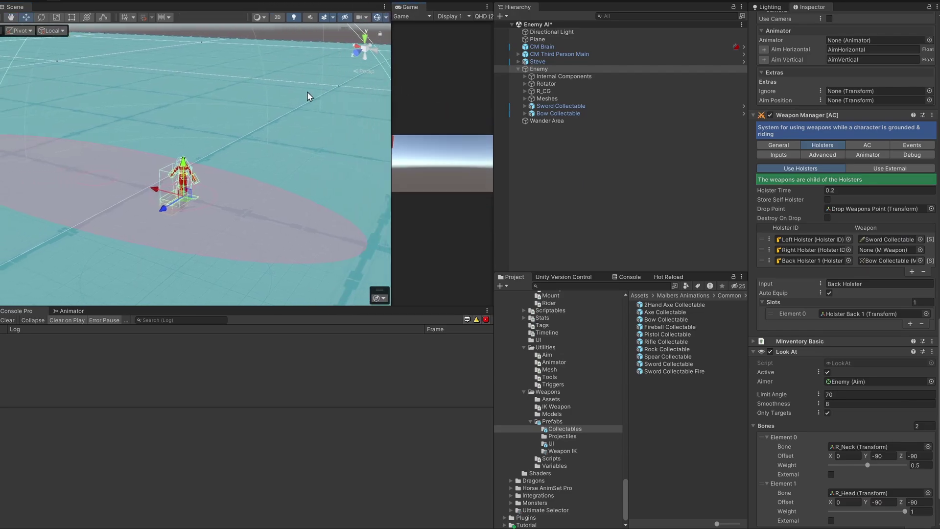
pyautogui.moveTo(308, 96); pyautogui.dragTo(268, 114, button='right')
pyautogui.click(457, 1)
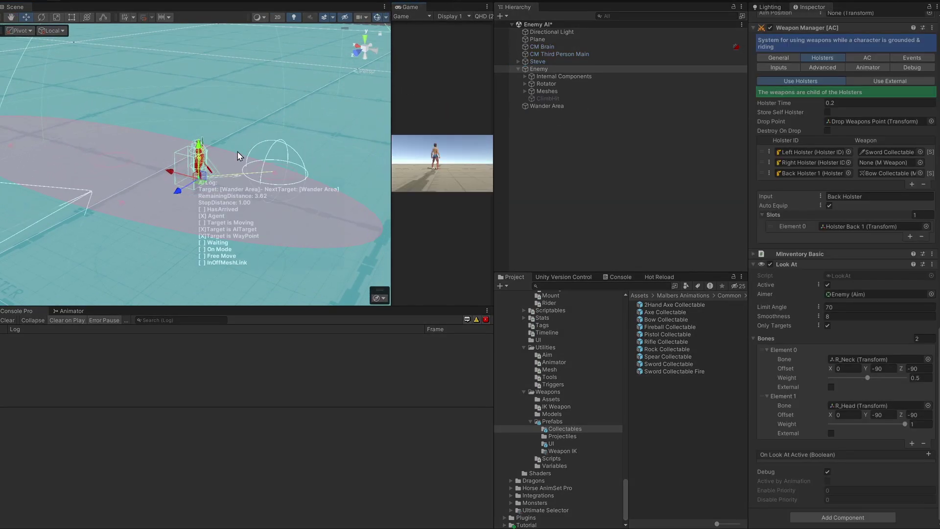
pyautogui.scroll(8, 267, 151)
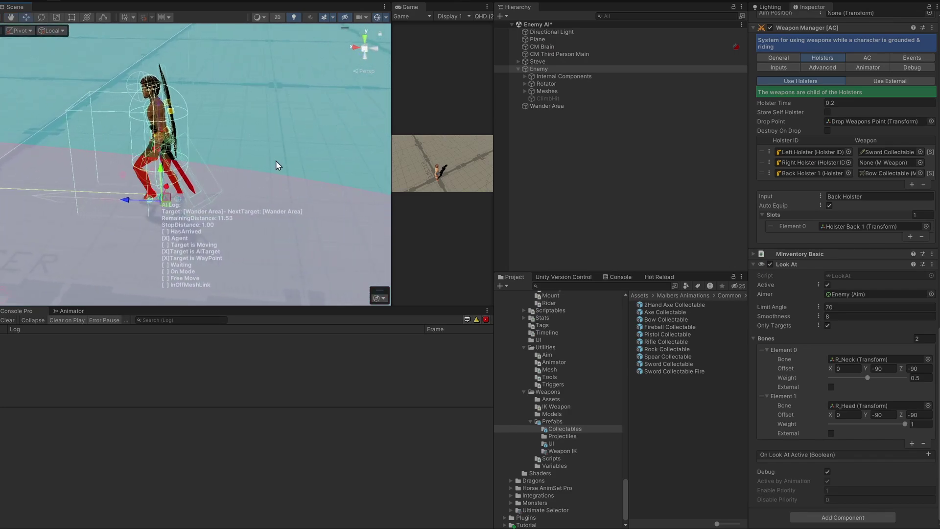
pyautogui.scroll(-4, 277, 164)
pyautogui.moveTo(278, 163); pyautogui.dragTo(212, 128, button='right')
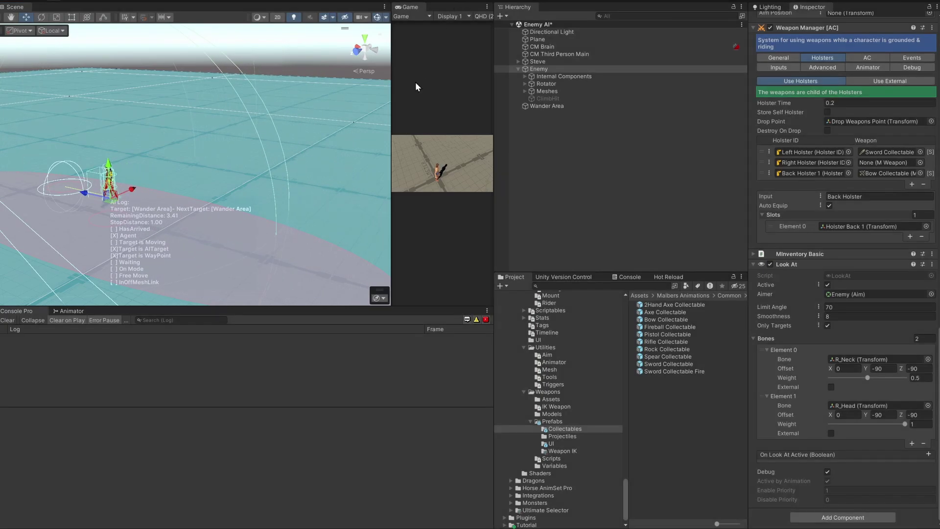
pyautogui.moveTo(392, 111); pyautogui.dragTo(299, 120)
pyautogui.moveTo(221, 147); pyautogui.dragTo(164, 179, button='right')
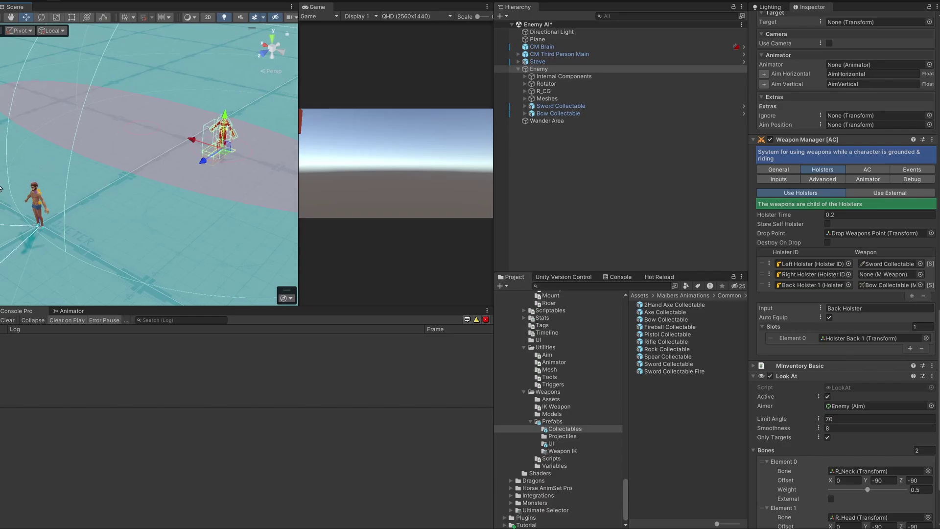
# - Open the 01 Patrol state from the Enemy's AI component and add a General Look decision to it
pyautogui.click(554, 151)
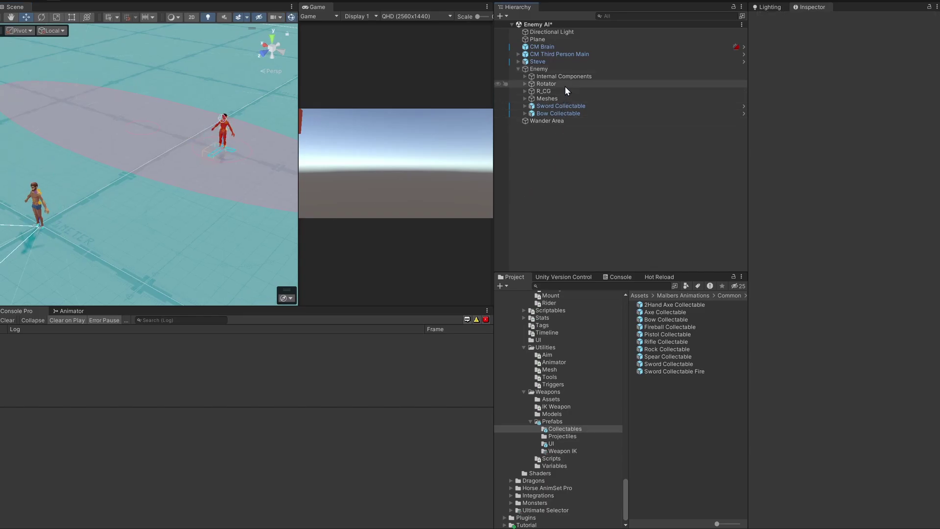
pyautogui.click(557, 70)
pyautogui.click(798, 320)
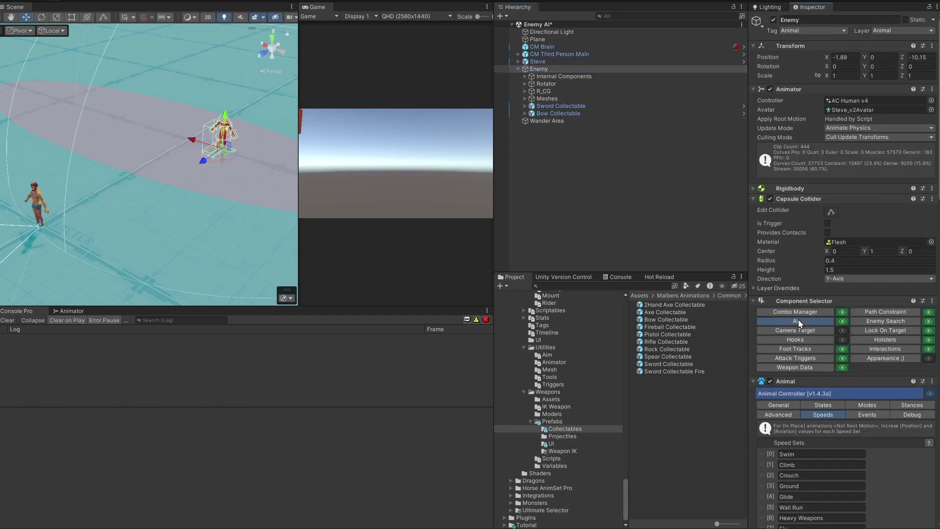
pyautogui.doubleClick(841, 435)
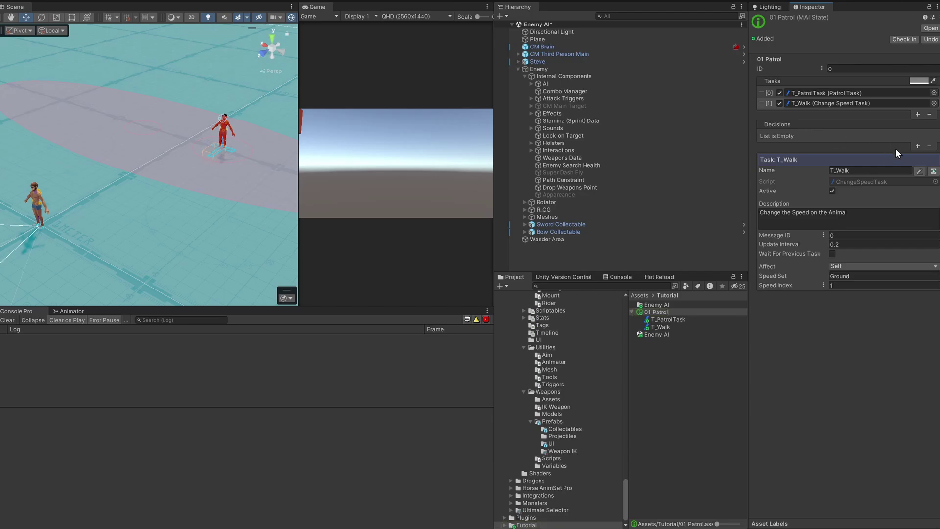
pyautogui.click(919, 146)
pyautogui.moveTo(914, 155)
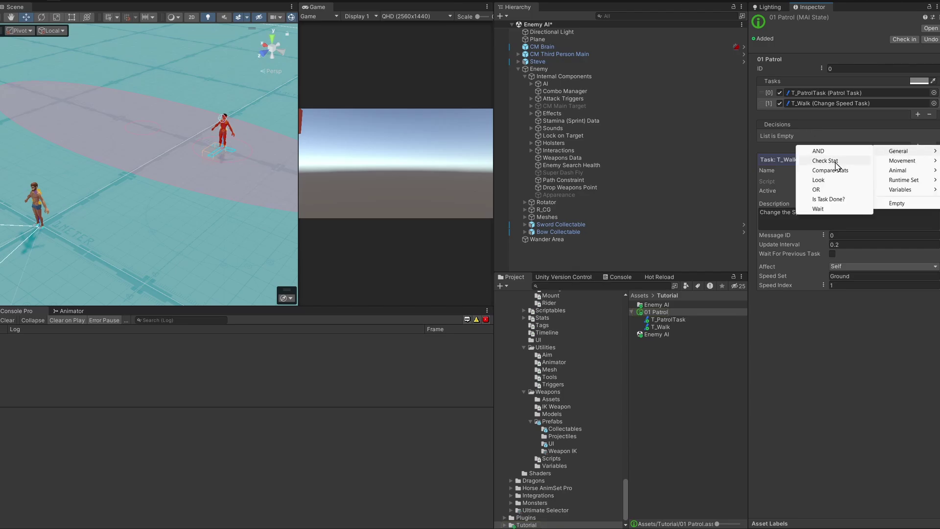
pyautogui.click(823, 180)
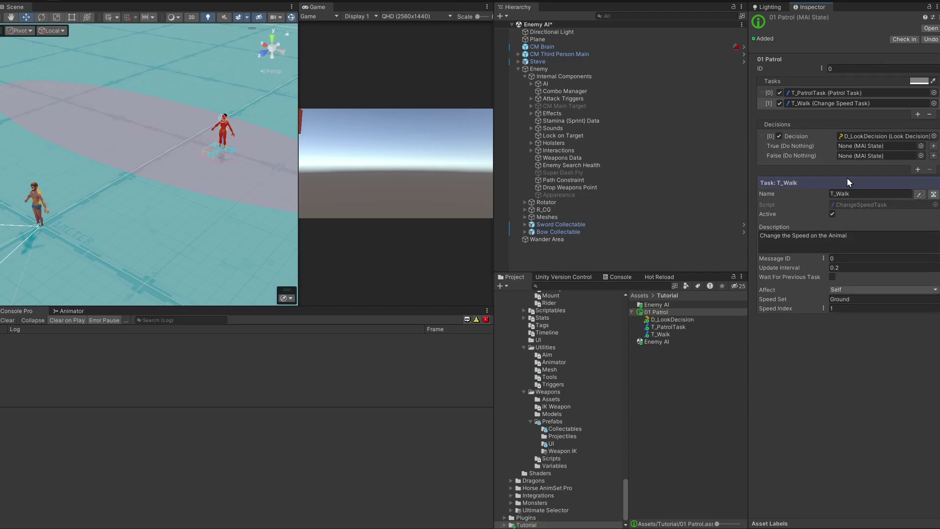
# - Rename the new Look decision D_Look for Player
pyautogui.click(768, 149)
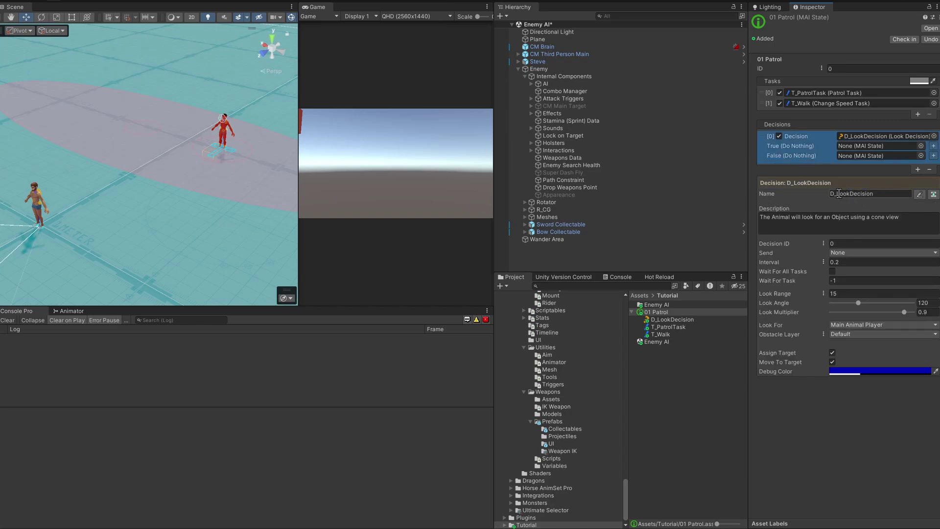
pyautogui.click(895, 191)
pyautogui.moveTo(844, 193); pyautogui.dragTo(884, 196)
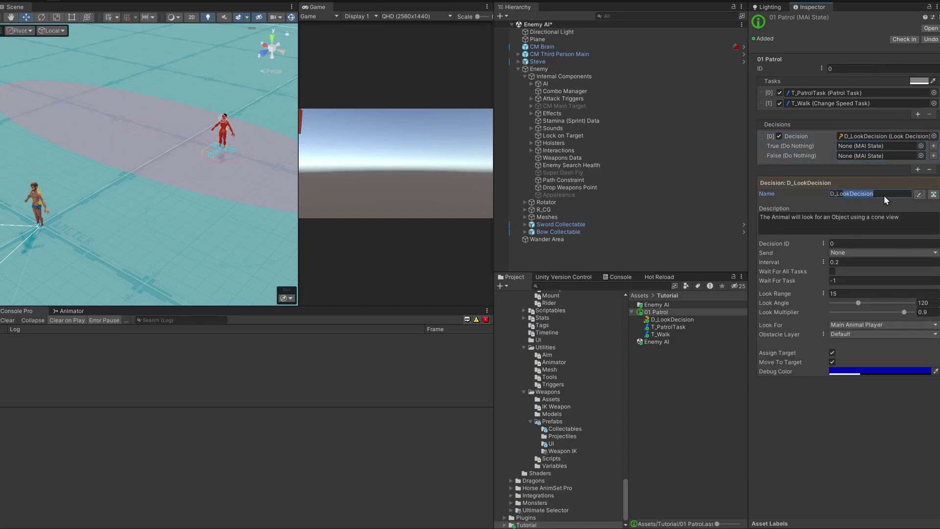
pyautogui.write('okn')
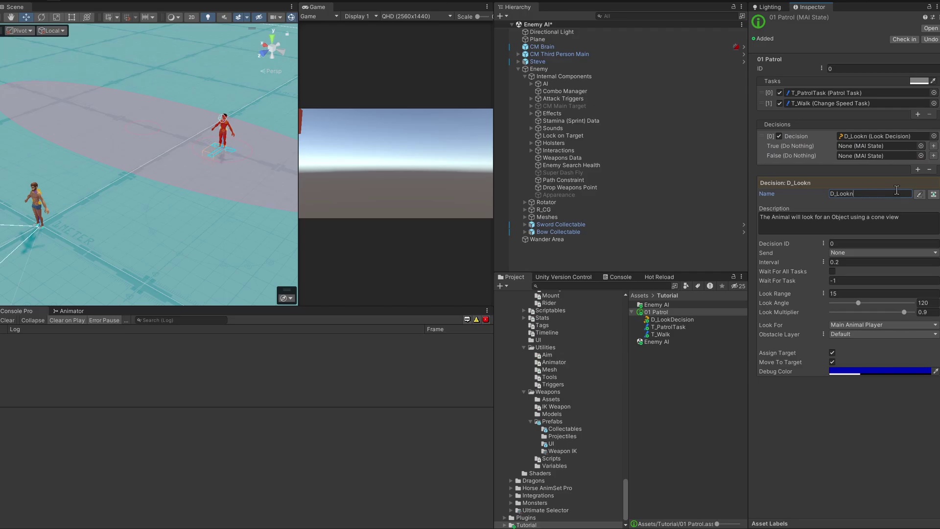
pyautogui.press('BackSpace')
pyautogui.write('for Player')
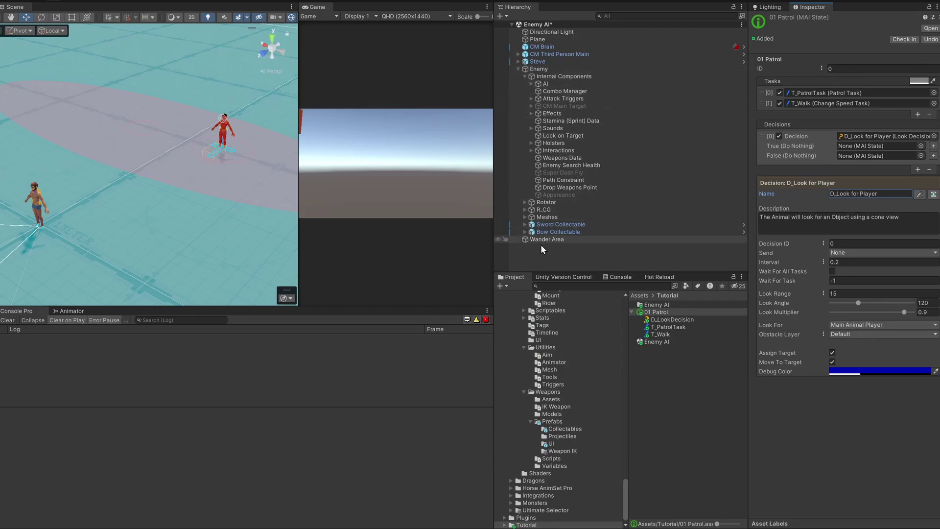
# - Compare the Player option in the general Animal settings of Steve and the Enemy
pyautogui.click(535, 69)
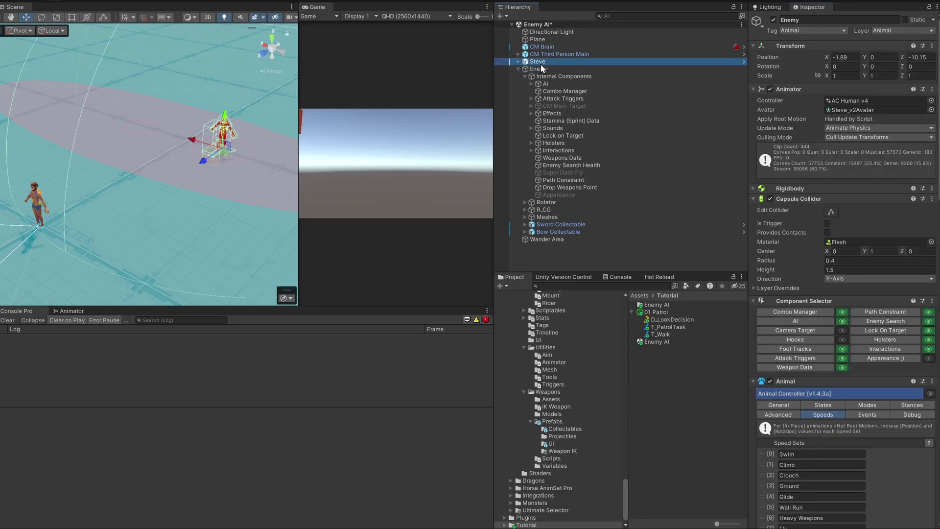
pyautogui.scroll(-5, 801, 402)
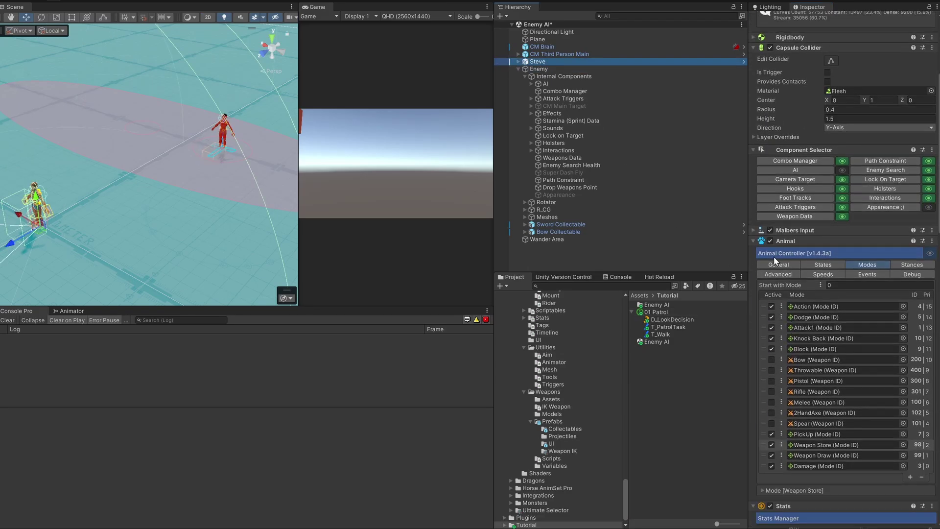
pyautogui.click(777, 265)
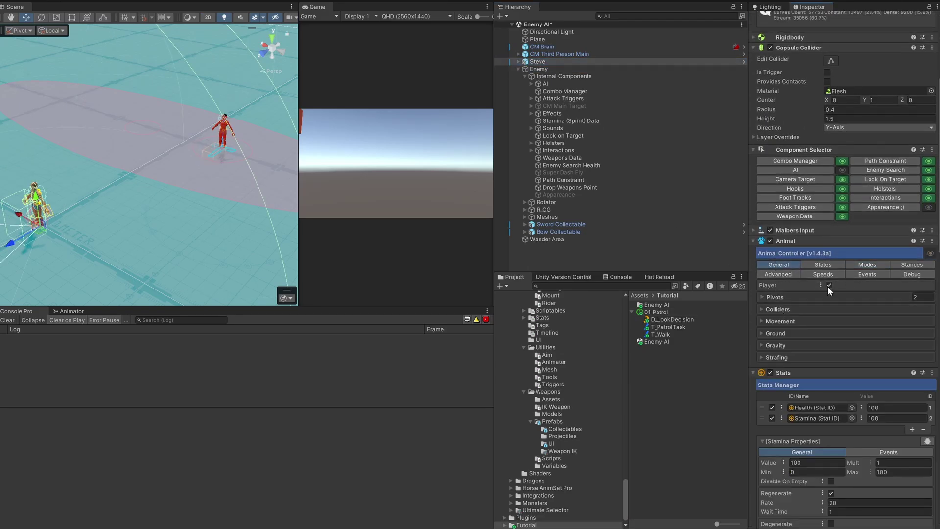
pyautogui.click(541, 69)
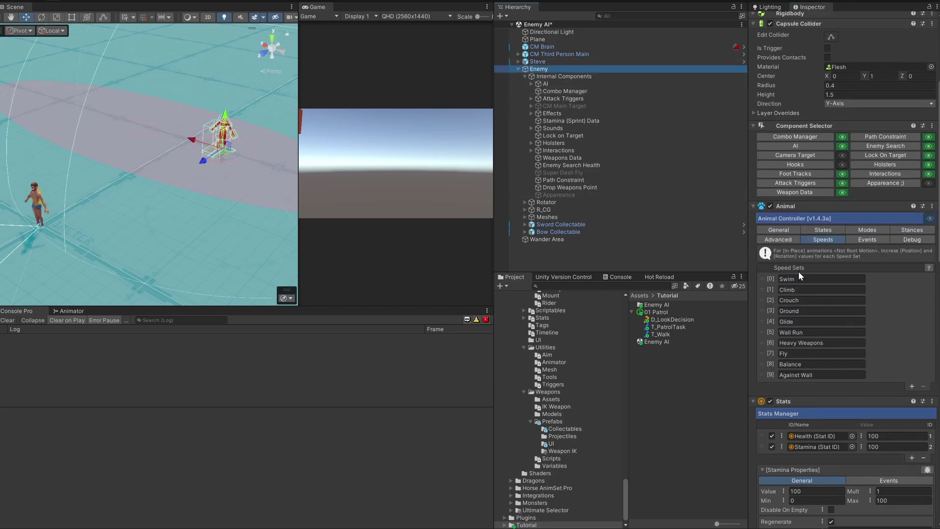
pyautogui.click(783, 230)
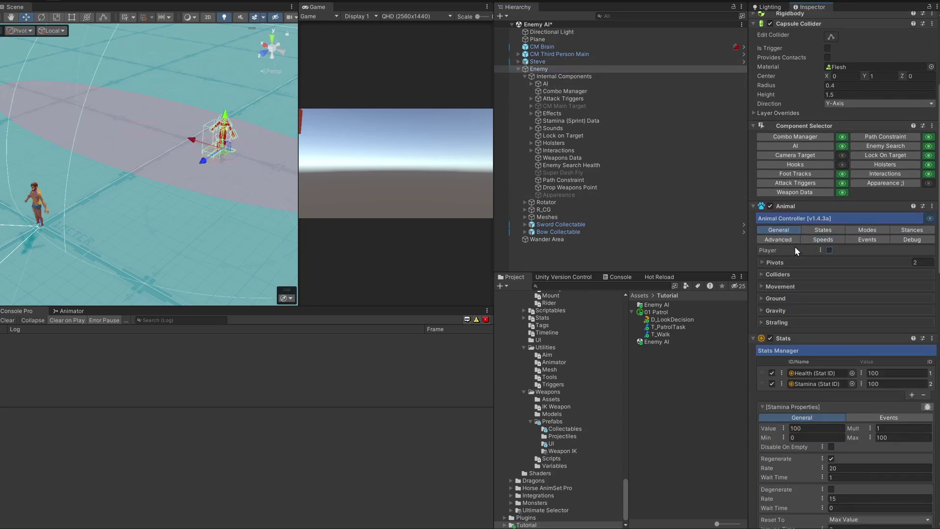
pyautogui.click(540, 63)
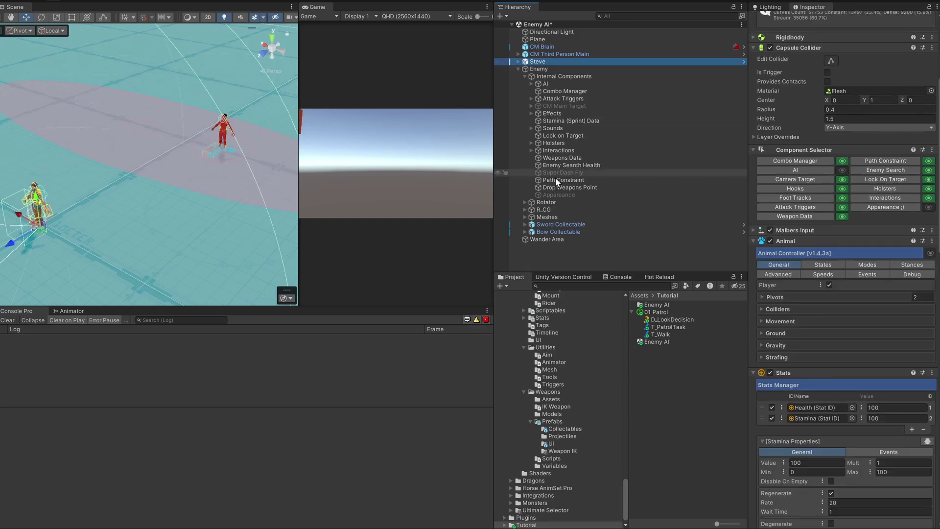
# - In the 01 Patrol state, make D_Look for Player look for a Transform Var and assign the Player variable
pyautogui.click(662, 311)
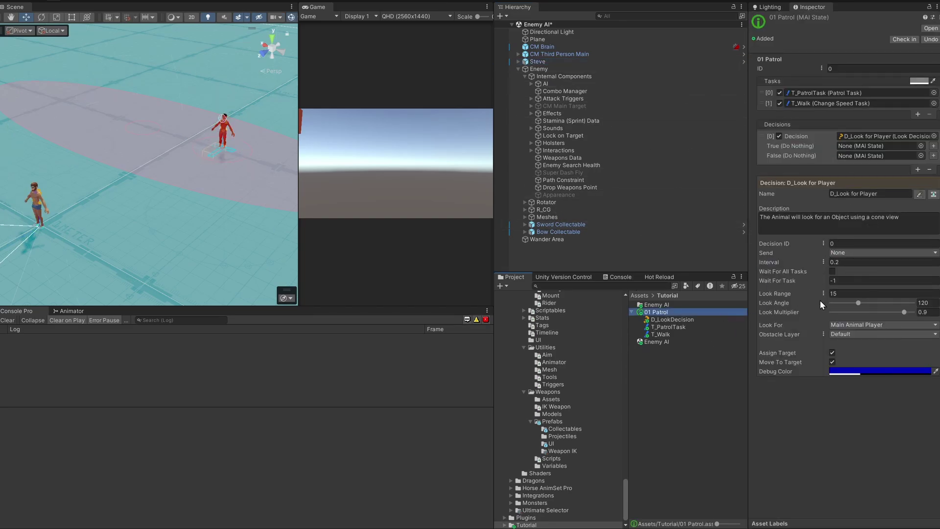
pyautogui.click(843, 326)
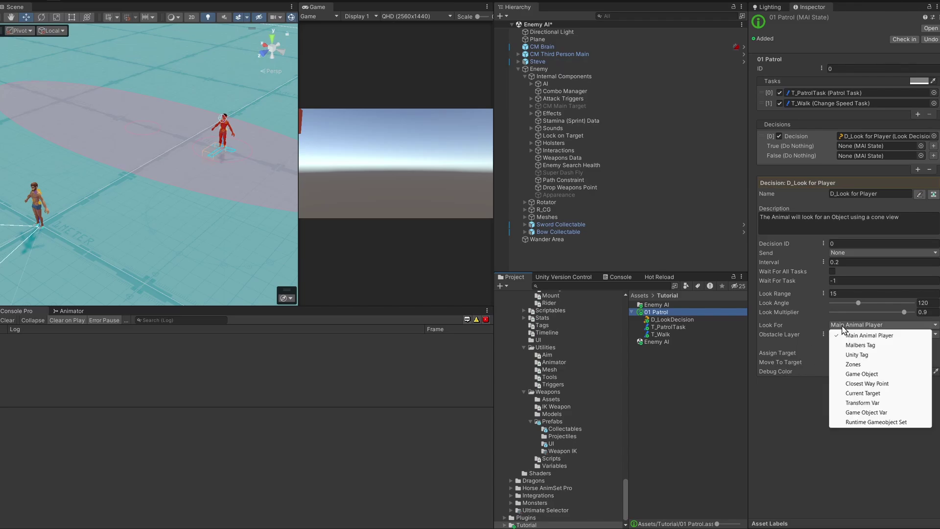
pyautogui.click(862, 403)
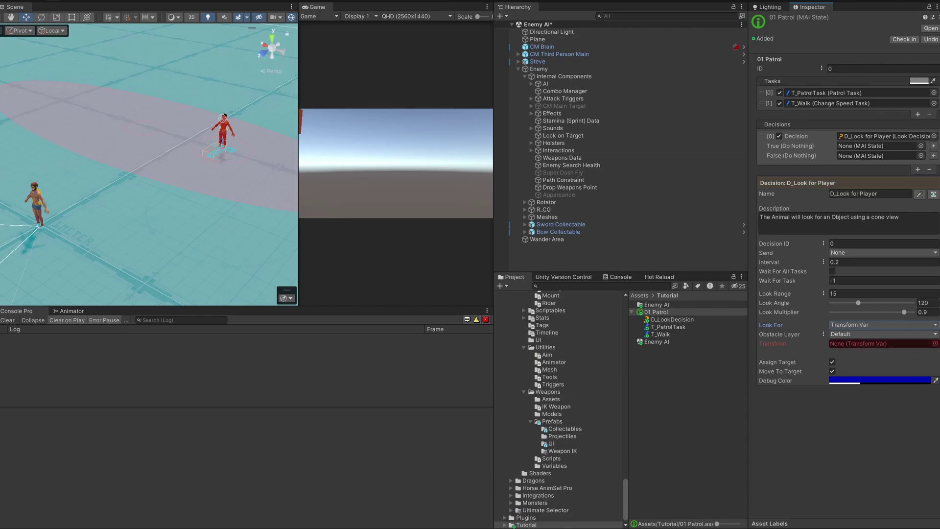
pyautogui.click(935, 344)
pyautogui.write('pl')
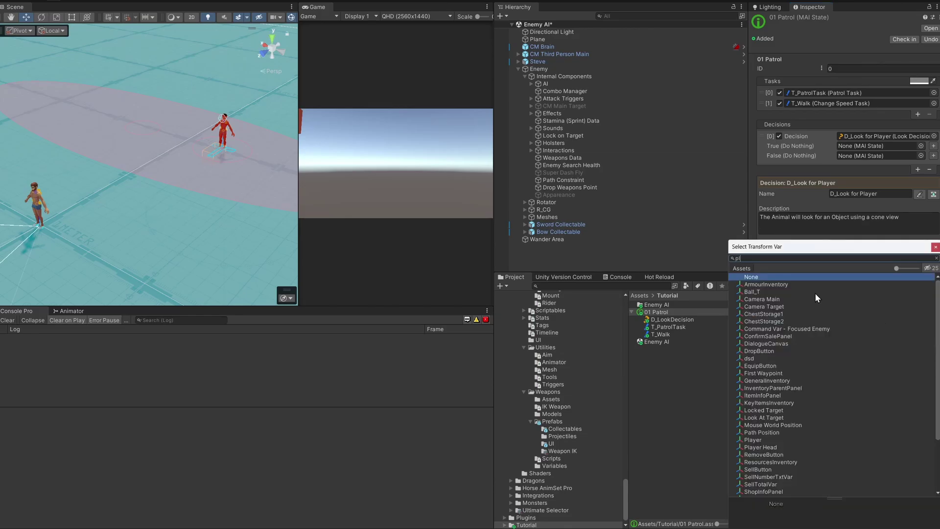
pyautogui.write('ayer')
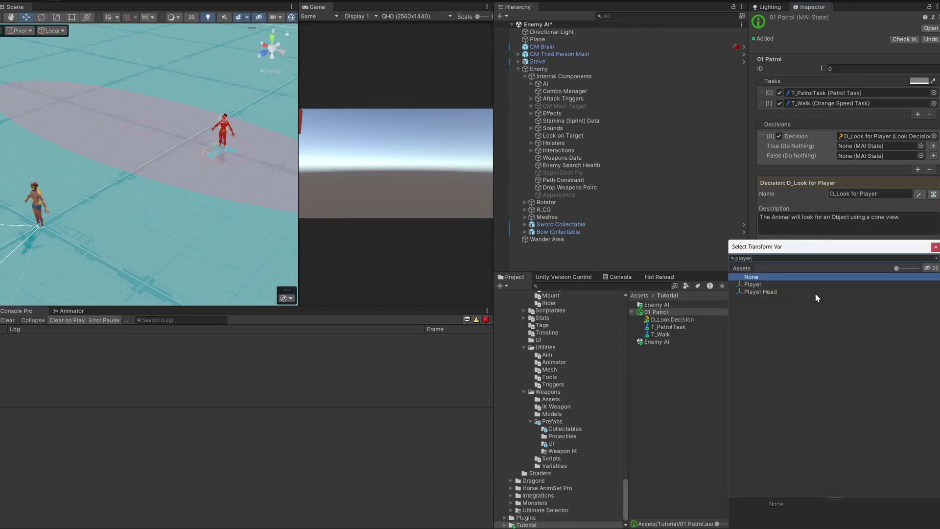
pyautogui.click(757, 285)
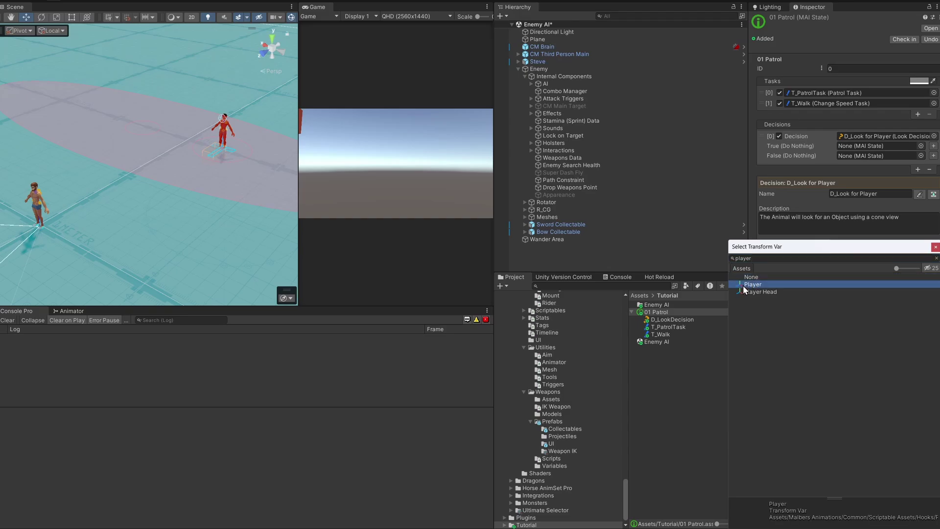
pyautogui.click(935, 247)
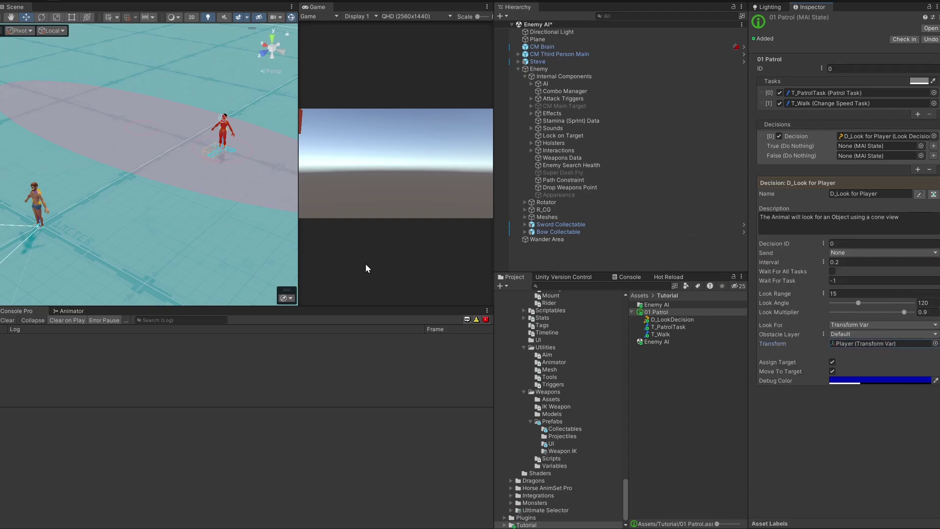
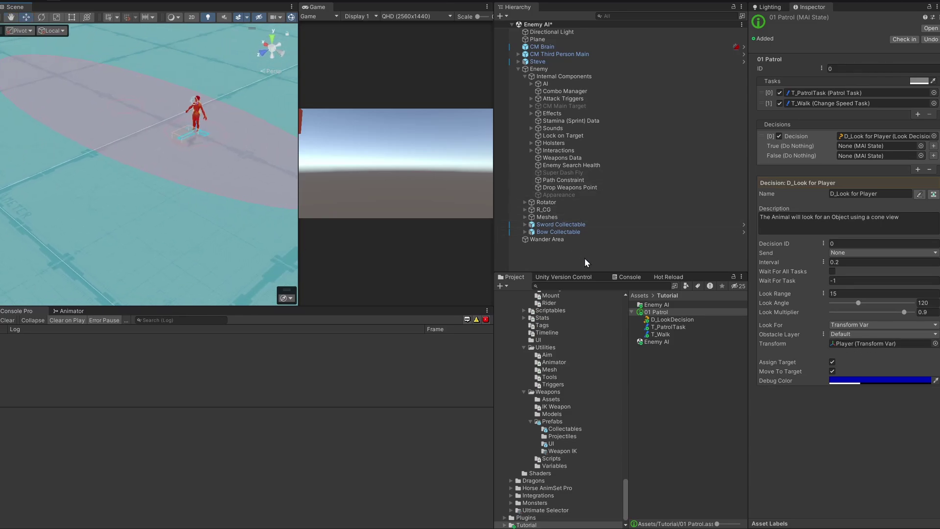
# - Inspect the Transform Hook on Steve's Hooks object and locate the object it references
pyautogui.click(542, 60)
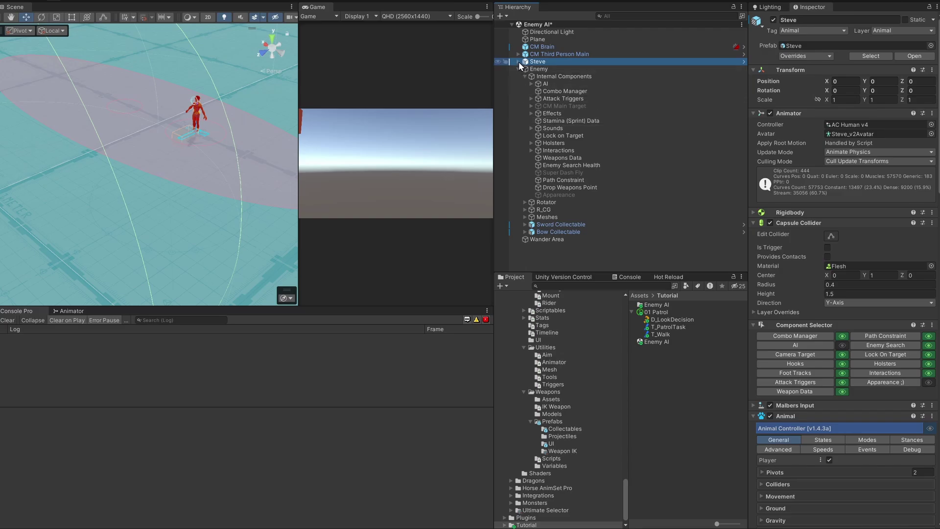
pyautogui.click(518, 62)
pyautogui.click(523, 69)
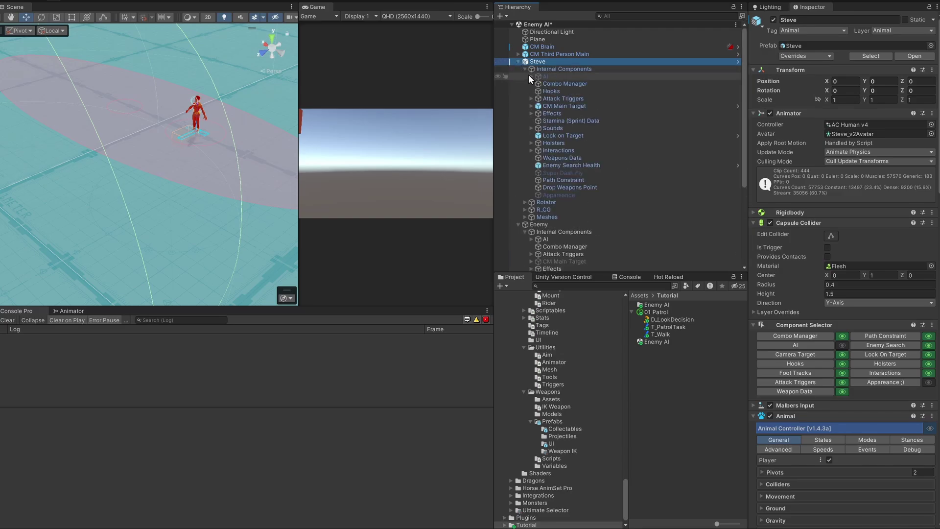
pyautogui.click(582, 91)
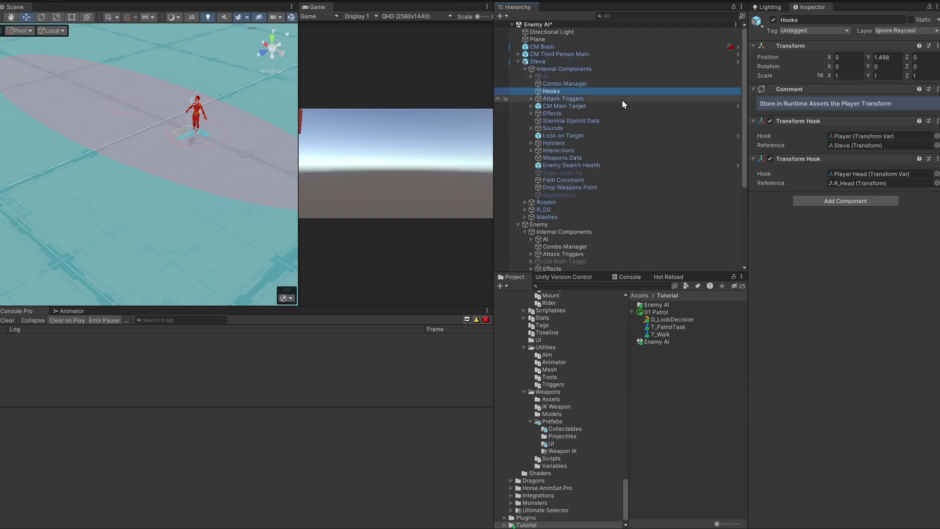
pyautogui.click(848, 145)
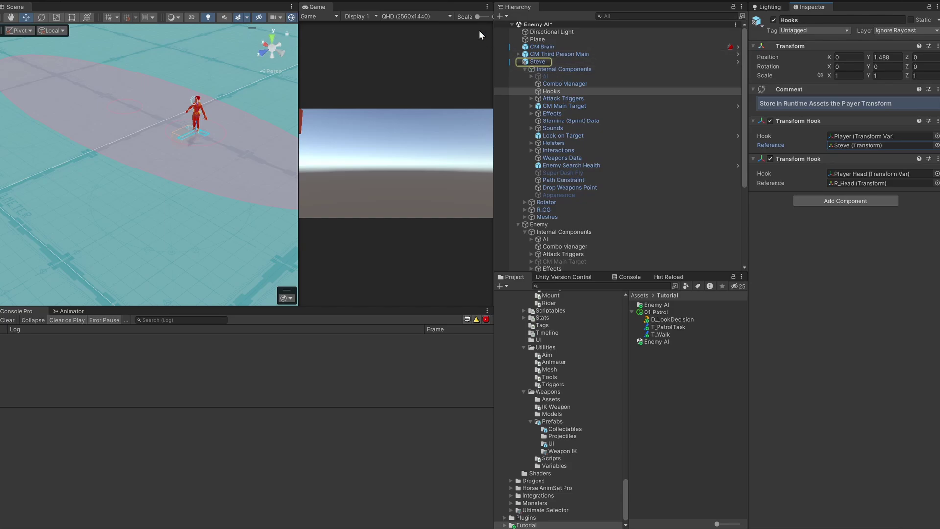
# - Play-test the scene to inspect the Player transform variable's runtime value, then stop
pyautogui.click(456, 0)
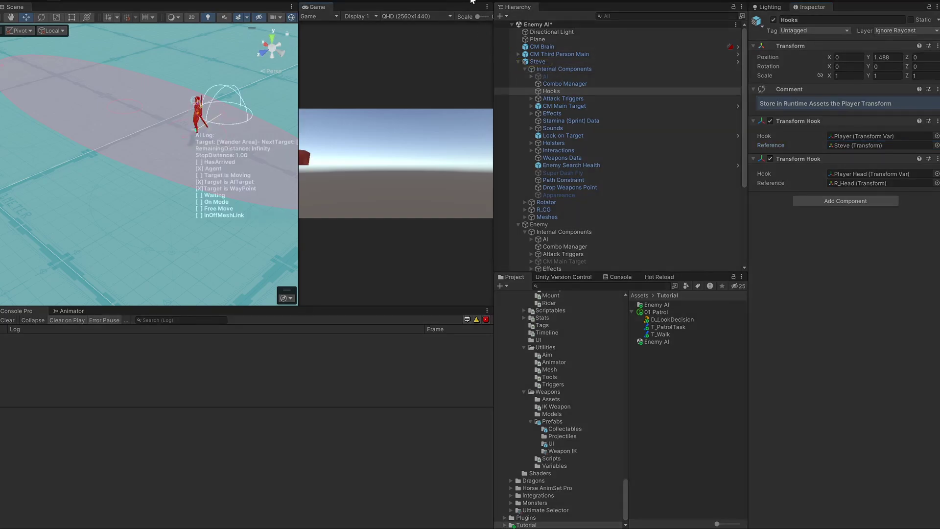
pyautogui.click(861, 136)
pyautogui.click(655, 333)
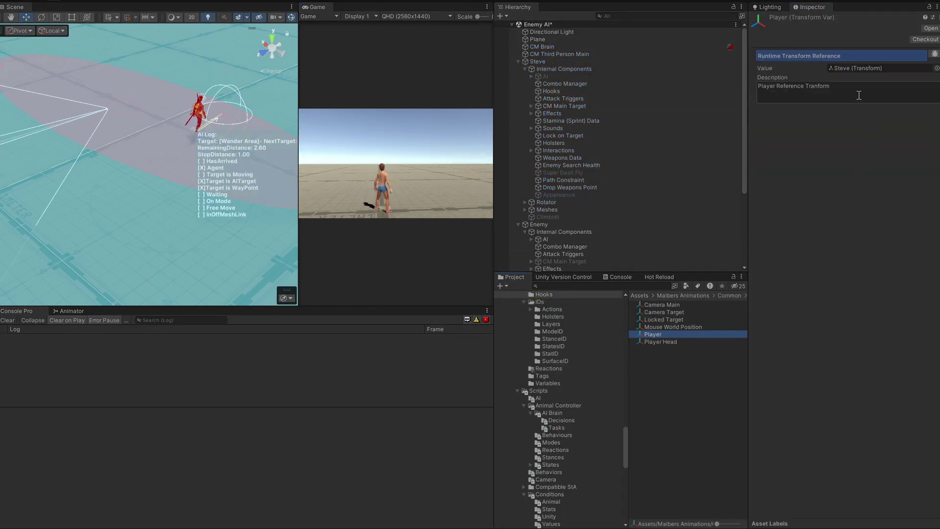
pyautogui.click(453, 1)
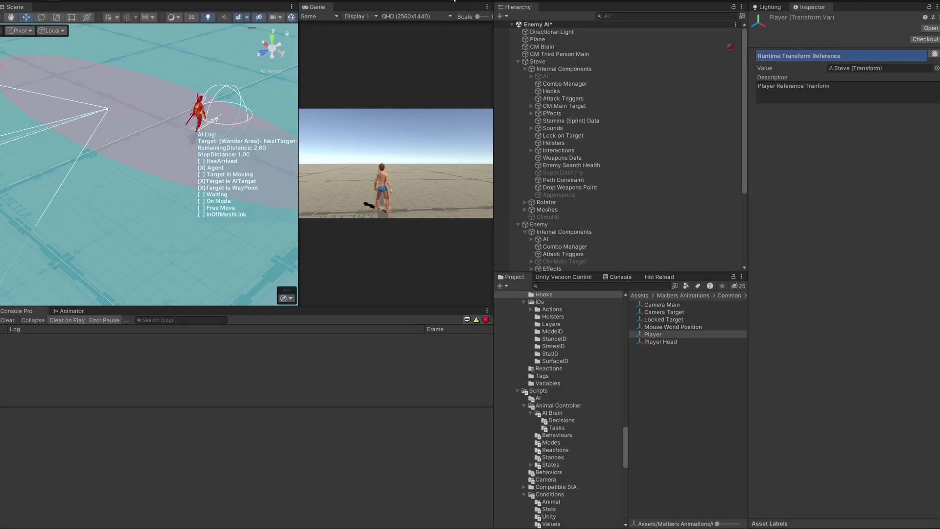
pyautogui.click(453, 1)
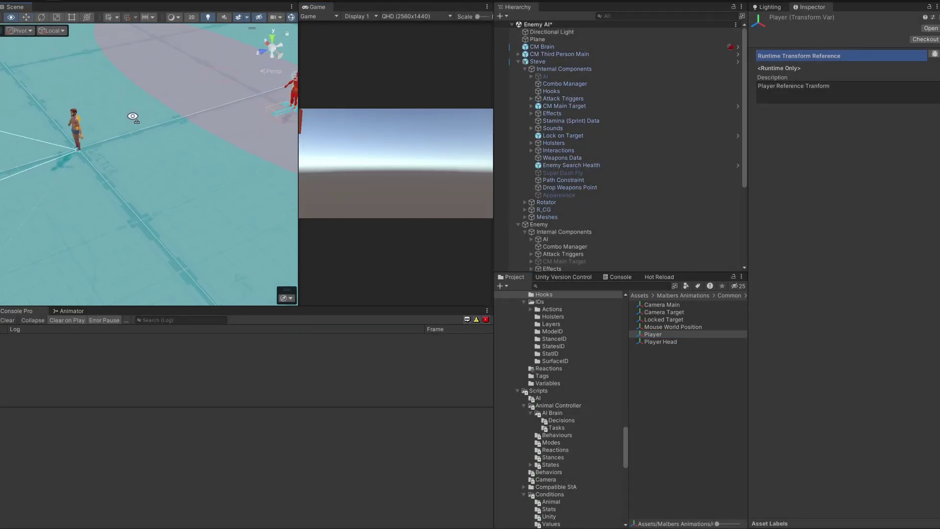
# - Collapse Steve's hierarchy and turn on the Animal Brain debug display in the Enemy's AI to show its vision cone
pyautogui.moveTo(133, 116); pyautogui.dragTo(166, 125, button='right')
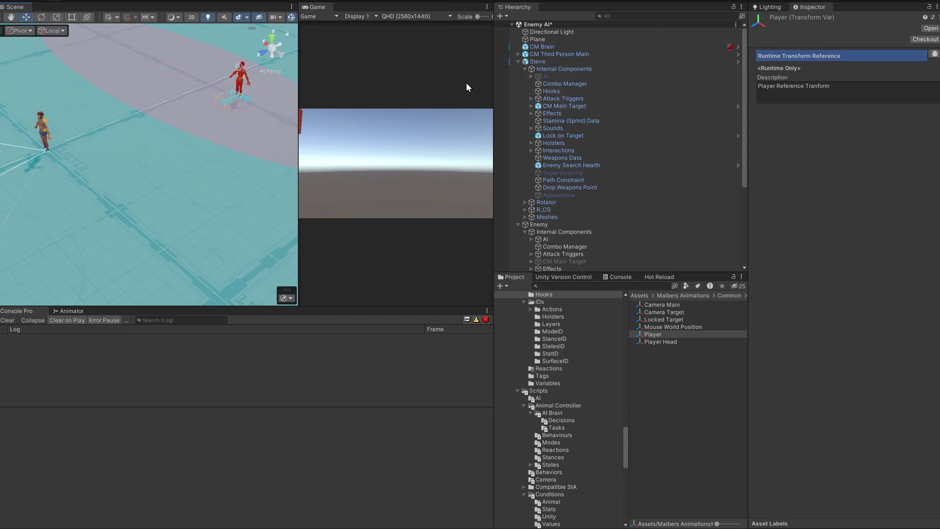
pyautogui.click(536, 62)
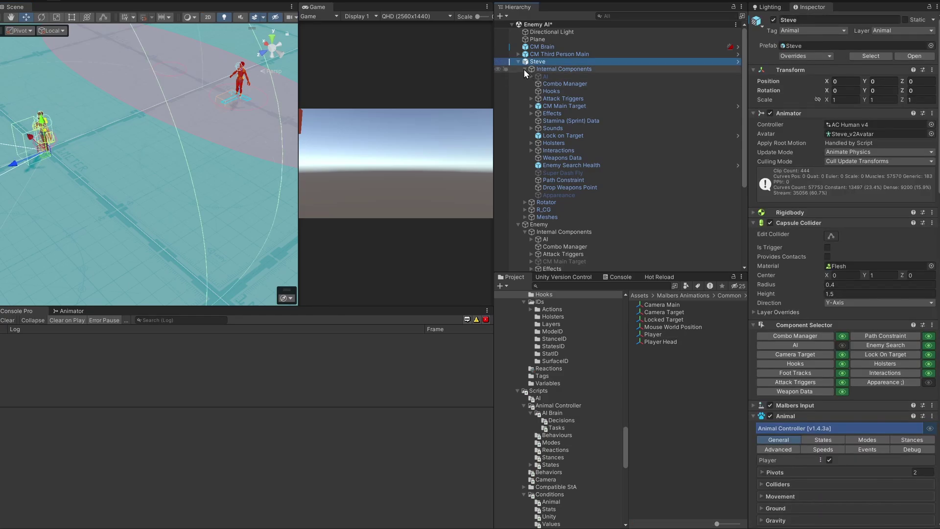
pyautogui.click(525, 69)
pyautogui.click(518, 61)
pyautogui.click(517, 69)
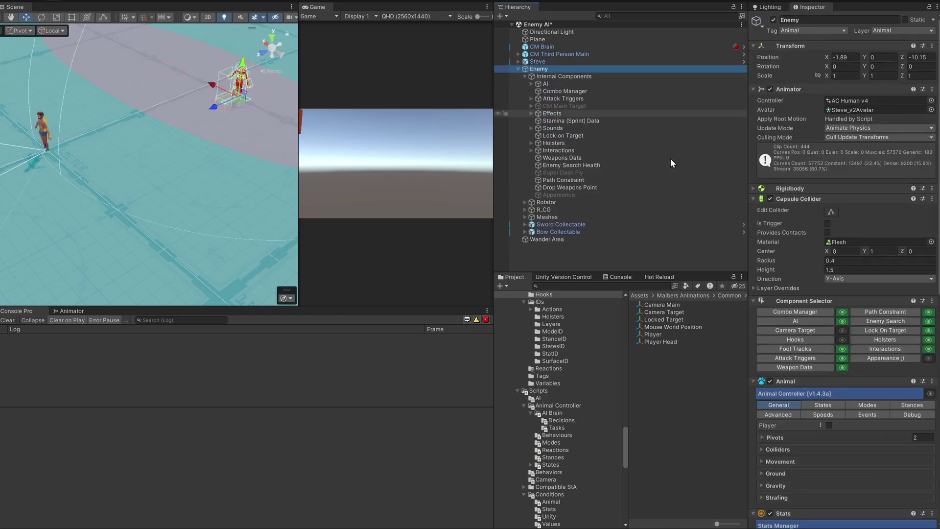
pyautogui.click(795, 321)
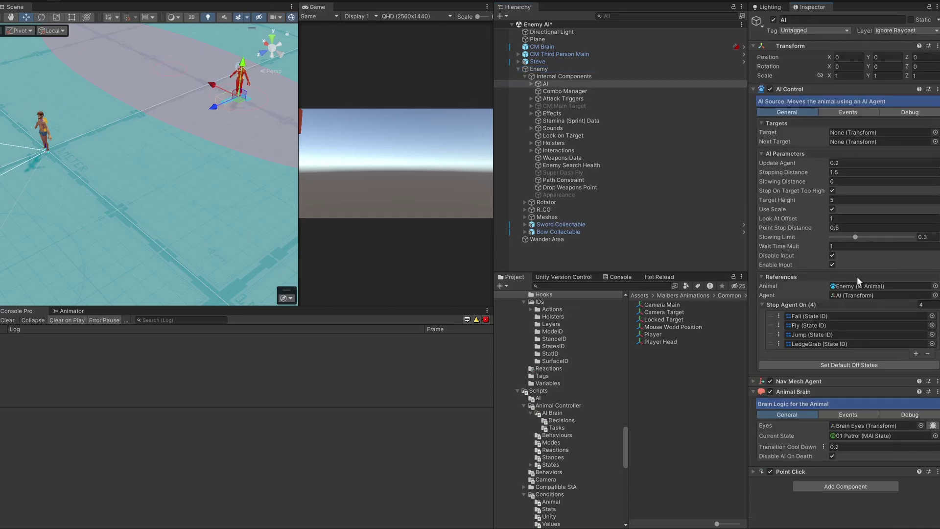
pyautogui.click(934, 426)
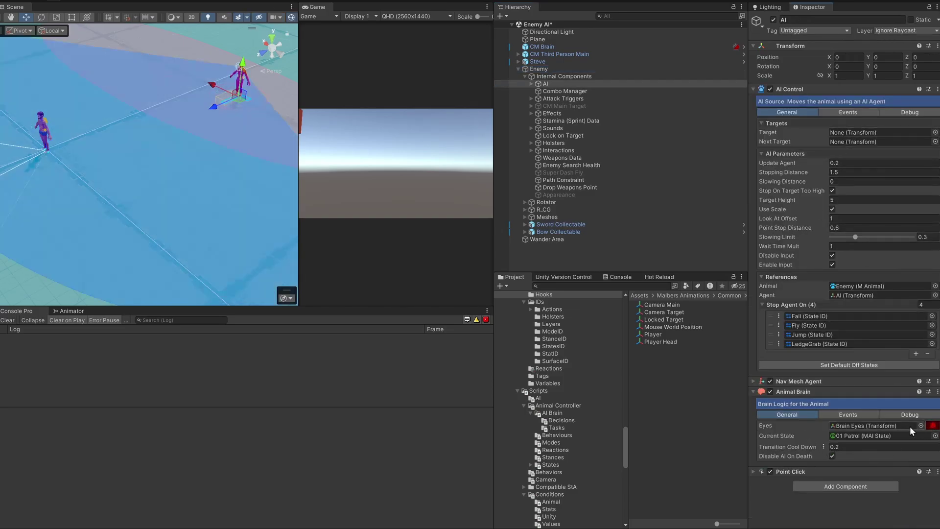
pyautogui.moveTo(165, 201); pyautogui.dragTo(233, 137, button='right')
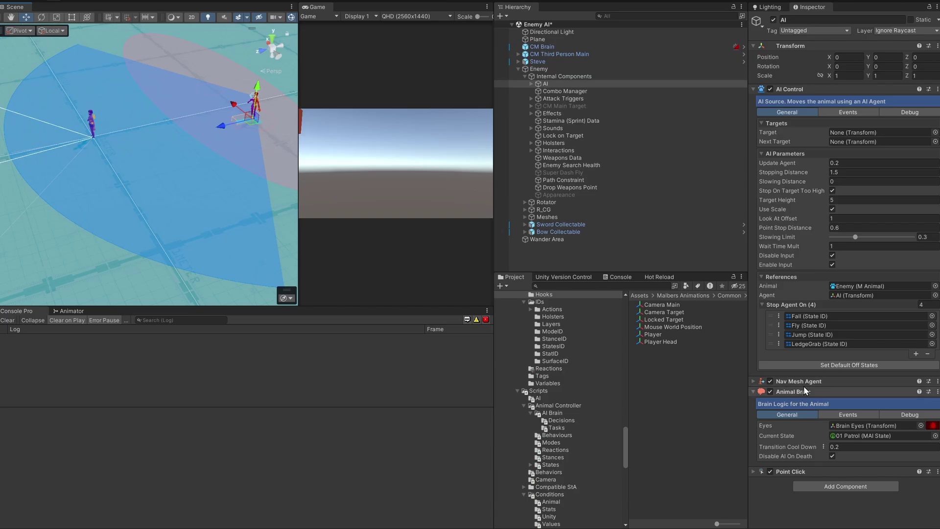
# - In the 01 Patrol state, create a new AI state named 02 Attack Melee for the Look decision's True result
pyautogui.click(848, 436)
pyautogui.click(662, 313)
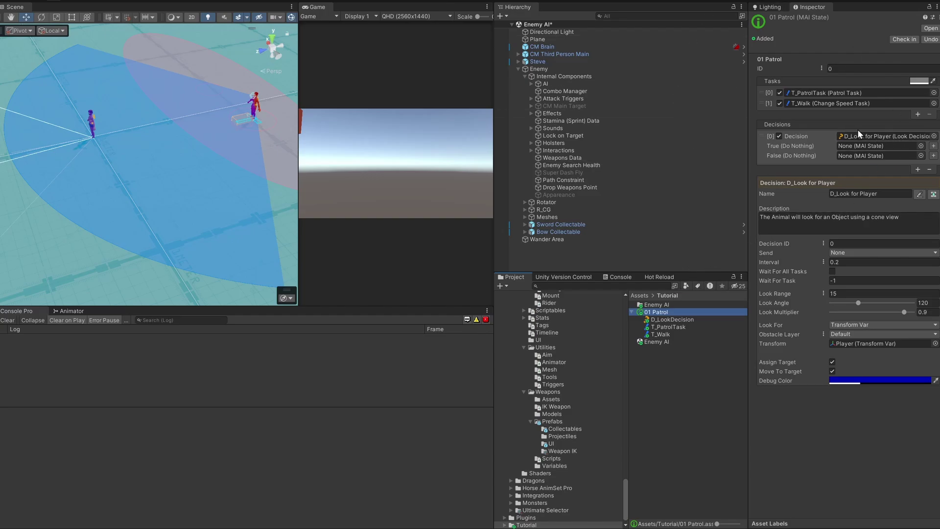
pyautogui.click(819, 152)
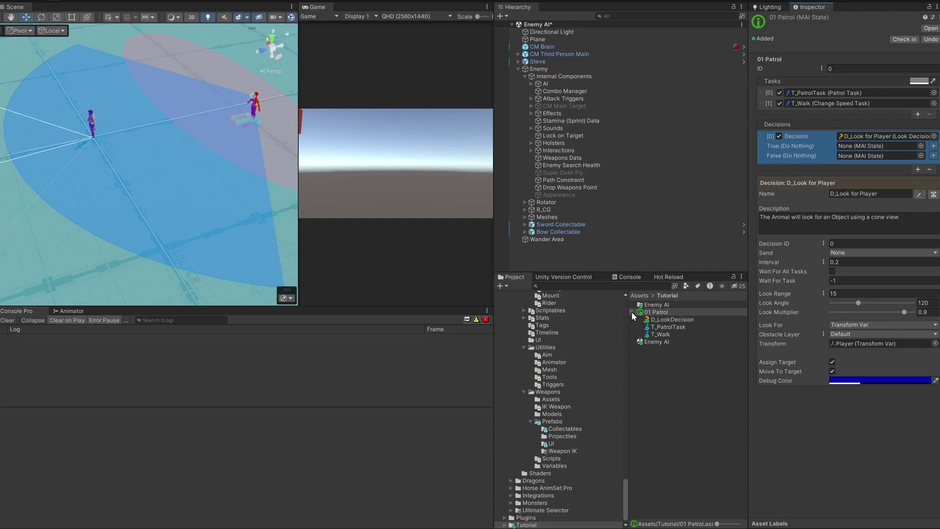
pyautogui.click(934, 146)
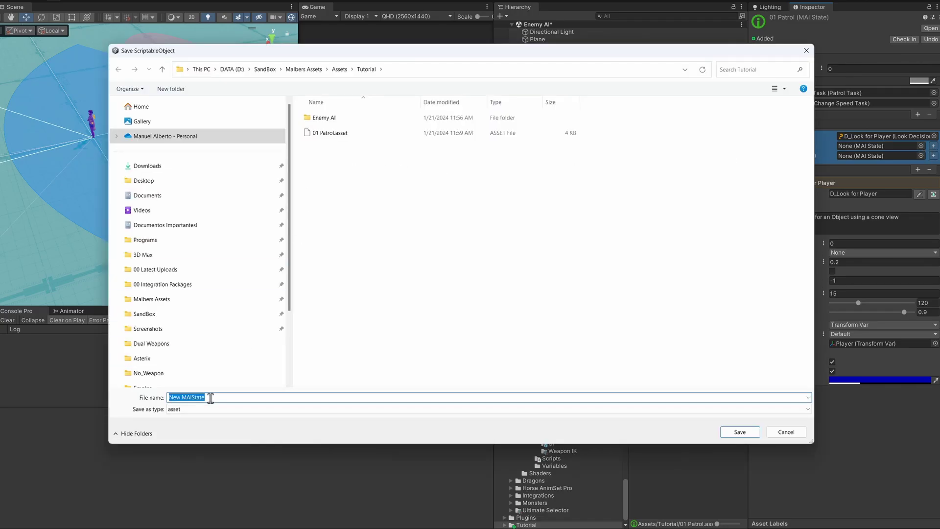
pyautogui.write('02')
pyautogui.write(' Aa')
pyautogui.write('tack Melee')
pyautogui.press('Return')
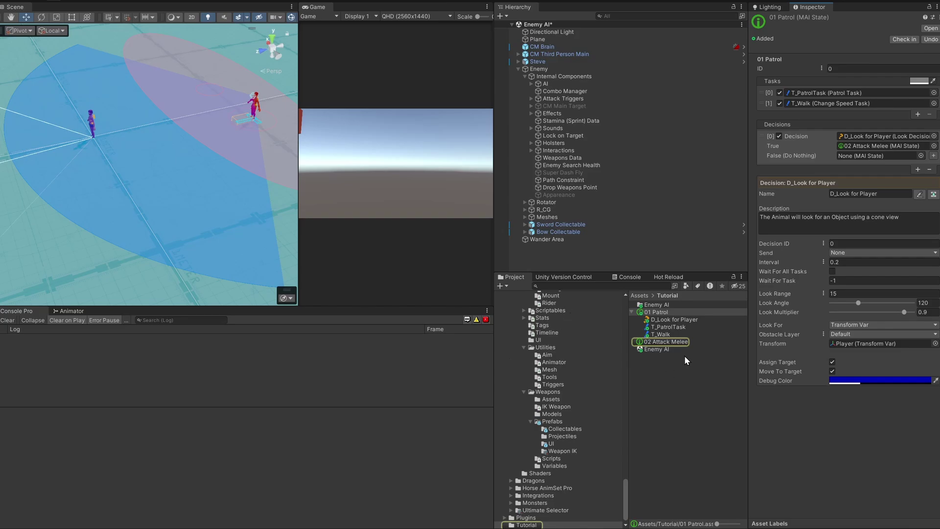
# - Add a Change Speed task to the 02 Attack Melee state and show its settings
pyautogui.click(671, 342)
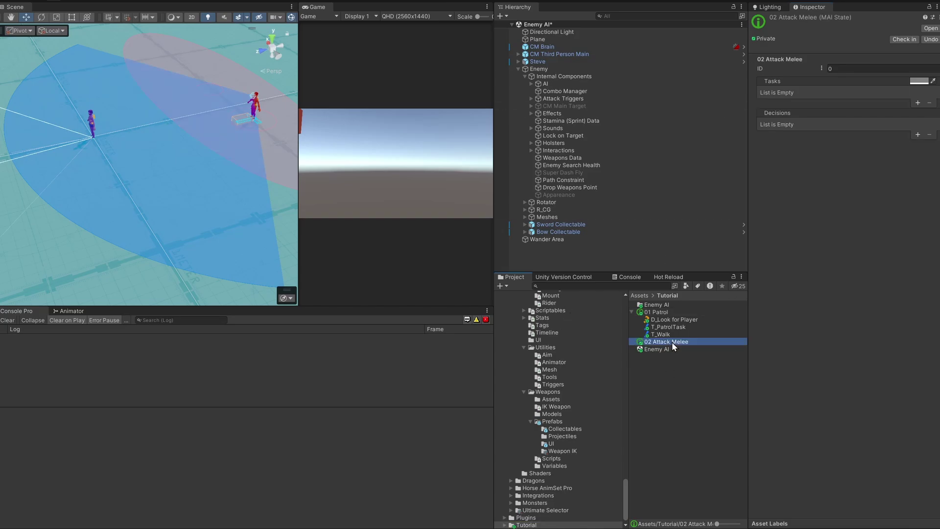
pyautogui.moveTo(73, 242); pyautogui.dragTo(226, 195, button='right')
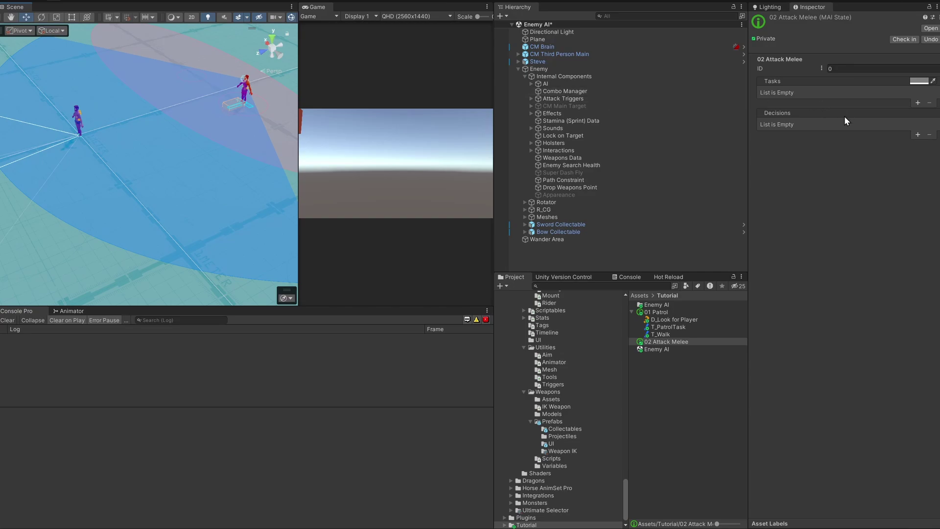
pyautogui.click(918, 103)
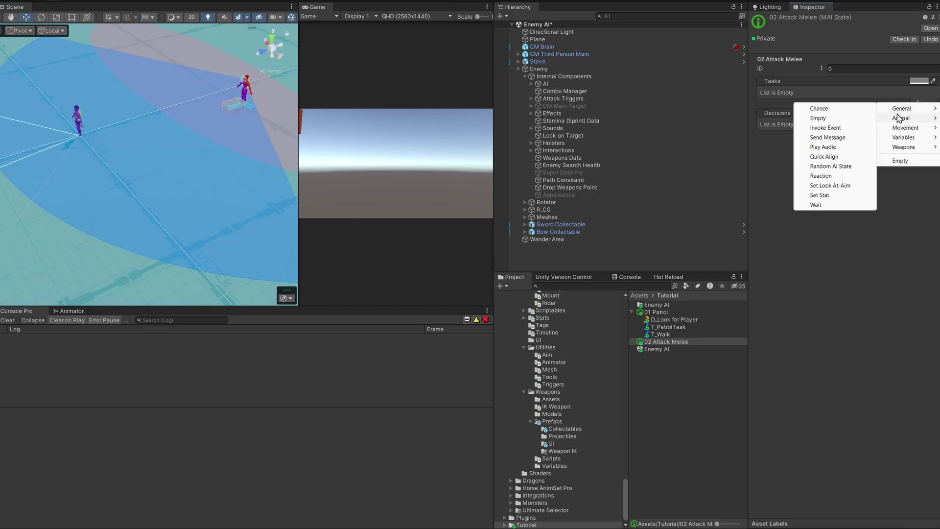
pyautogui.moveTo(906, 128)
pyautogui.click(827, 116)
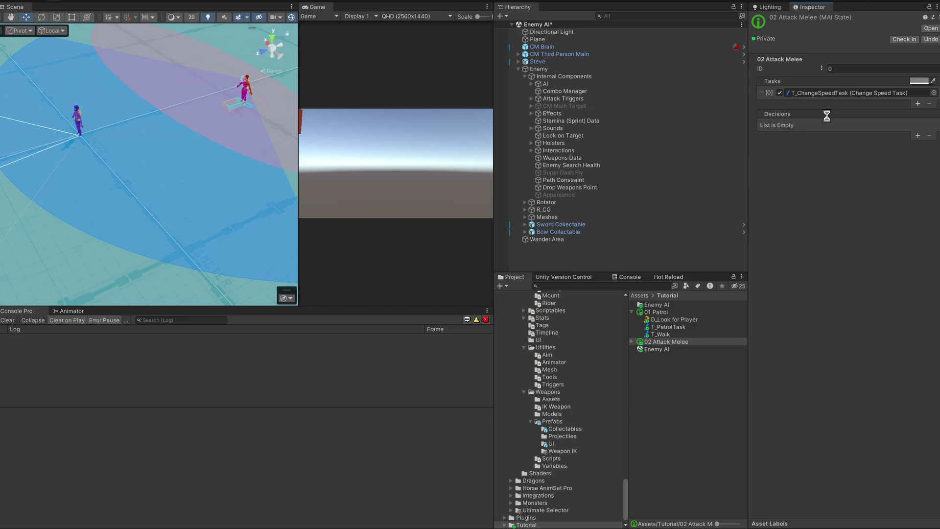
pyautogui.click(762, 94)
pyautogui.click(847, 274)
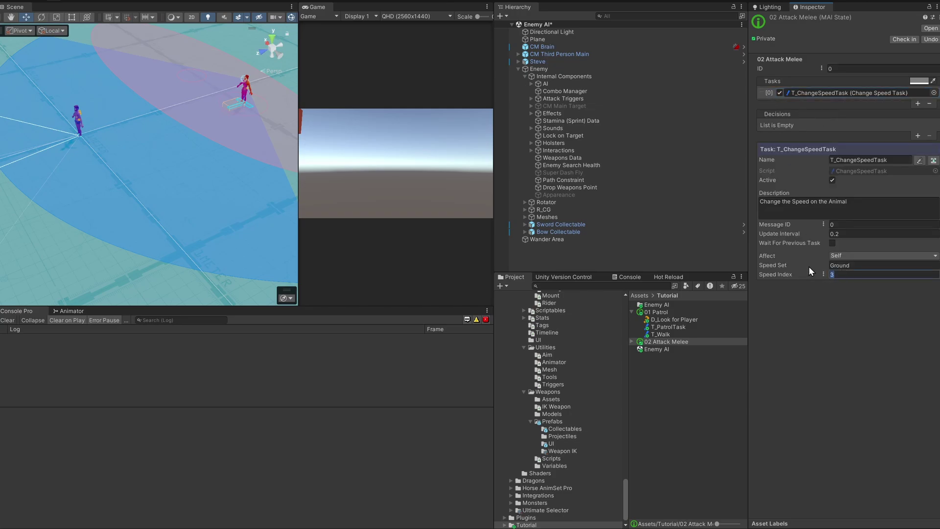
# - Check the Enemy's Ground speed set for the run index, and set the Change Speed task's Speed Index to 2
pyautogui.click(553, 69)
pyautogui.scroll(-3, 810, 427)
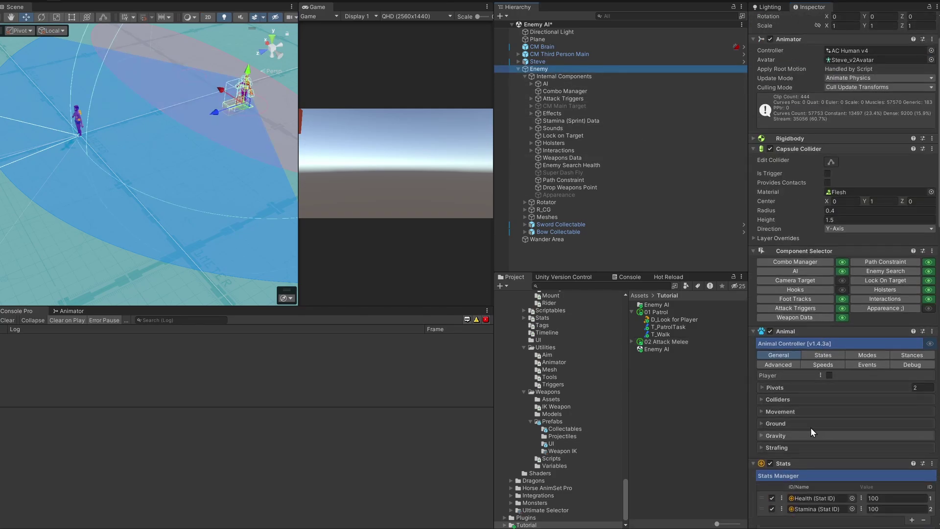
pyautogui.scroll(-1, 810, 427)
pyautogui.click(823, 341)
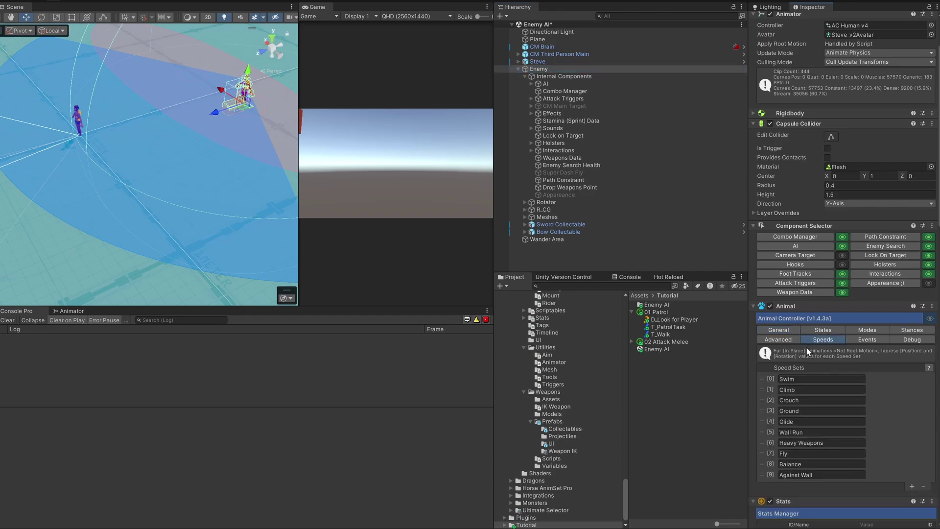
pyautogui.click(766, 410)
pyautogui.scroll(-3, 766, 441)
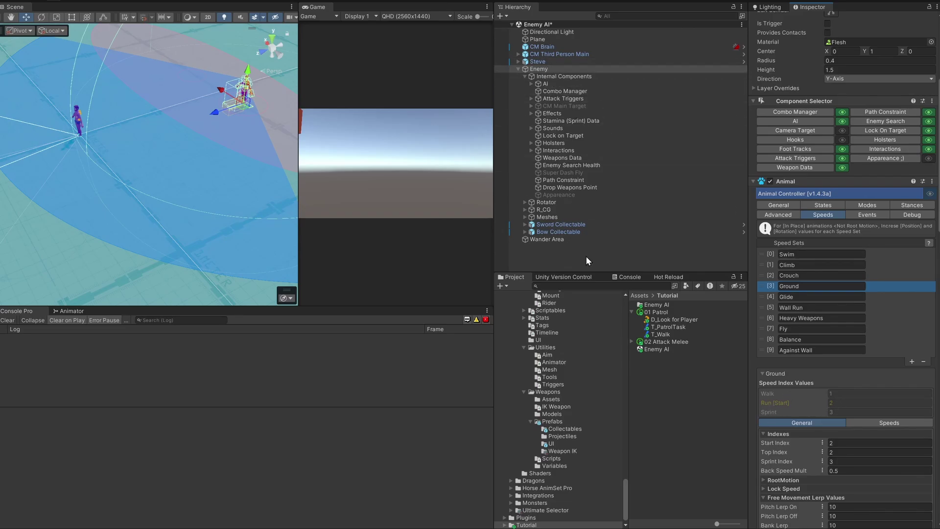
pyautogui.click(660, 342)
pyautogui.click(836, 275)
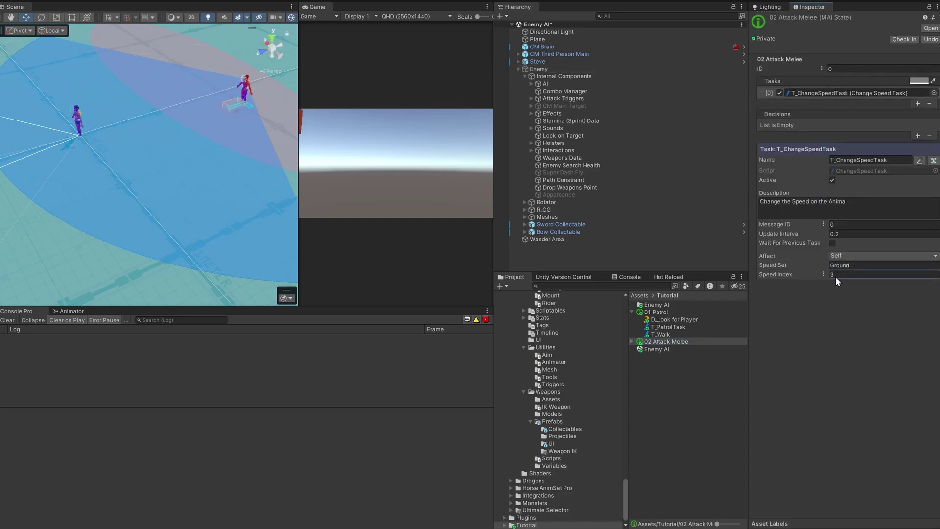
pyautogui.write('2')
# - Rename the Change Speed task in 02 Attack Melee as T_Run
pyautogui.moveTo(839, 160); pyautogui.dragTo(857, 160)
pyautogui.press('Right')
pyautogui.press('Right')
pyautogui.moveTo(836, 160); pyautogui.dragTo(877, 161)
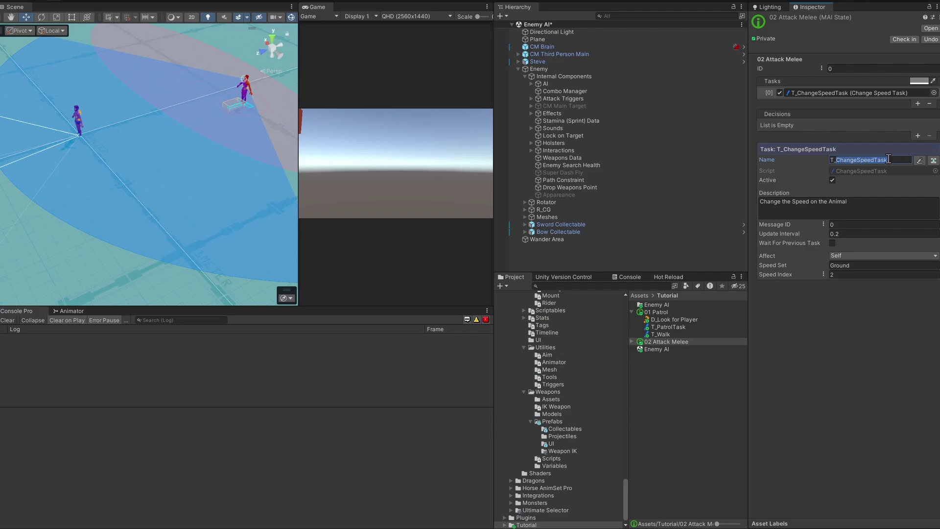
pyautogui.write('Run')
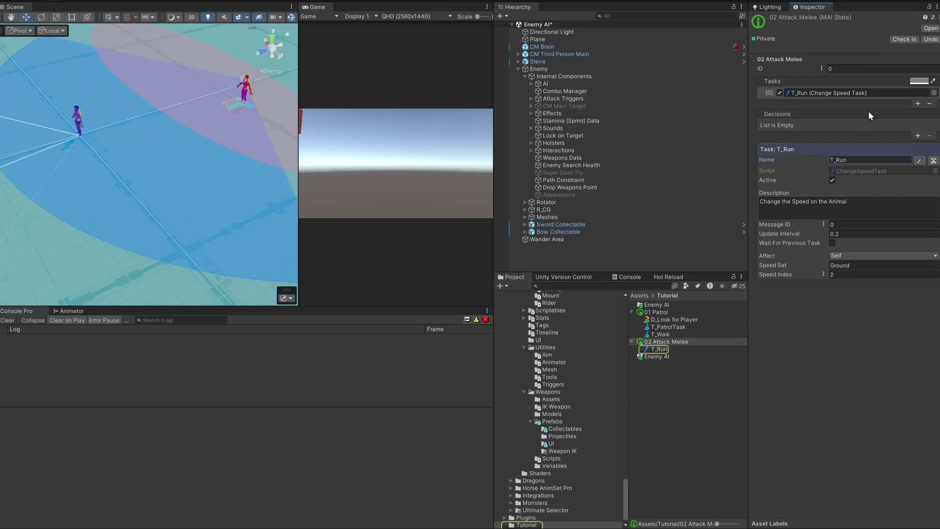
# - Add a Weapon Task to the 02 Attack Melee state after T_Run
pyautogui.click(918, 103)
pyautogui.moveTo(904, 147)
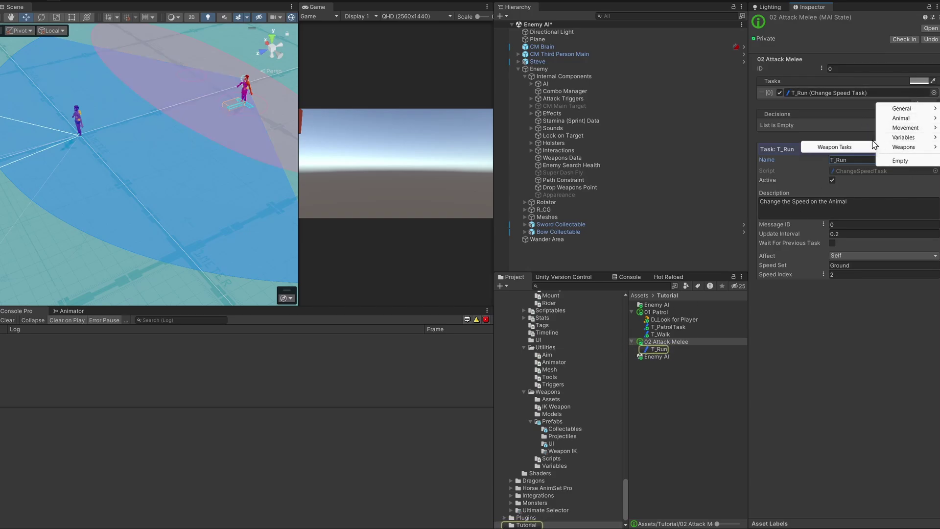
pyautogui.click(836, 148)
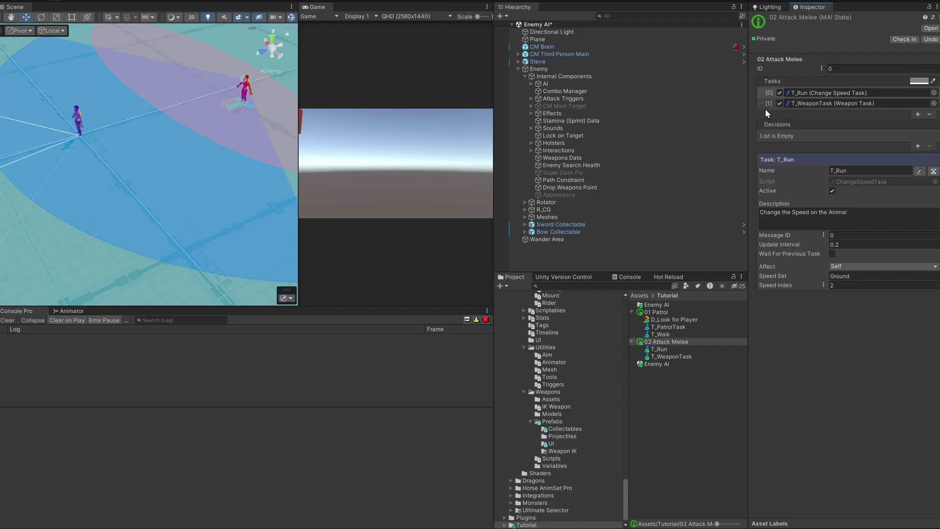
# - Set the T_WeaponTask action to Draw_Holster with Left Holster as its Holster ID
pyautogui.click(855, 272)
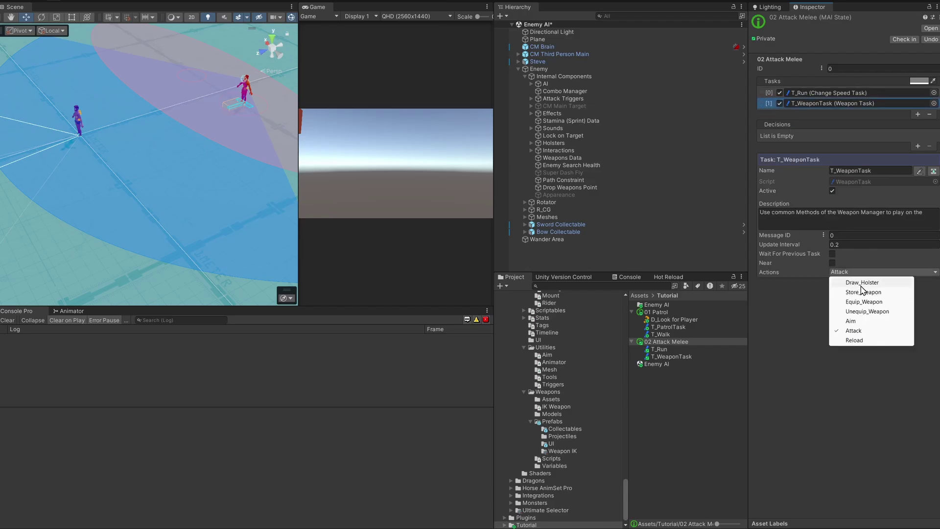
pyautogui.click(850, 293)
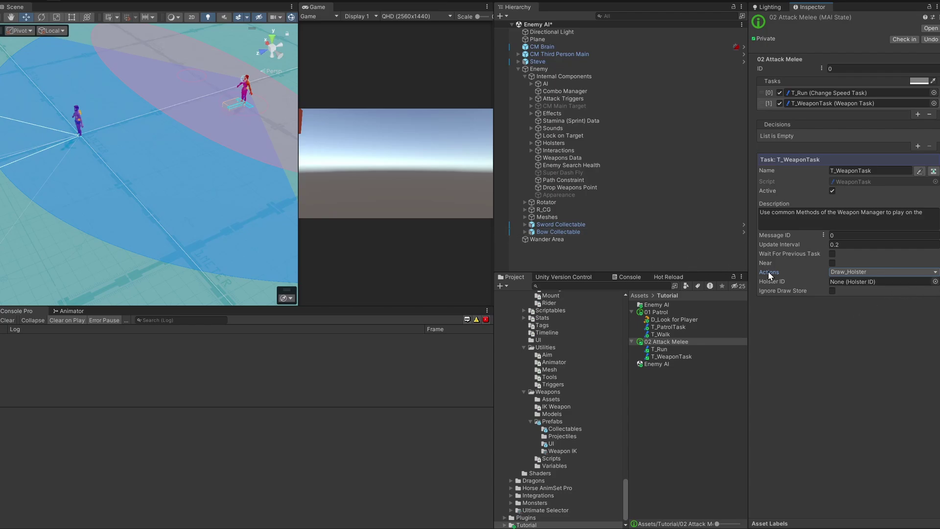
pyautogui.click(935, 281)
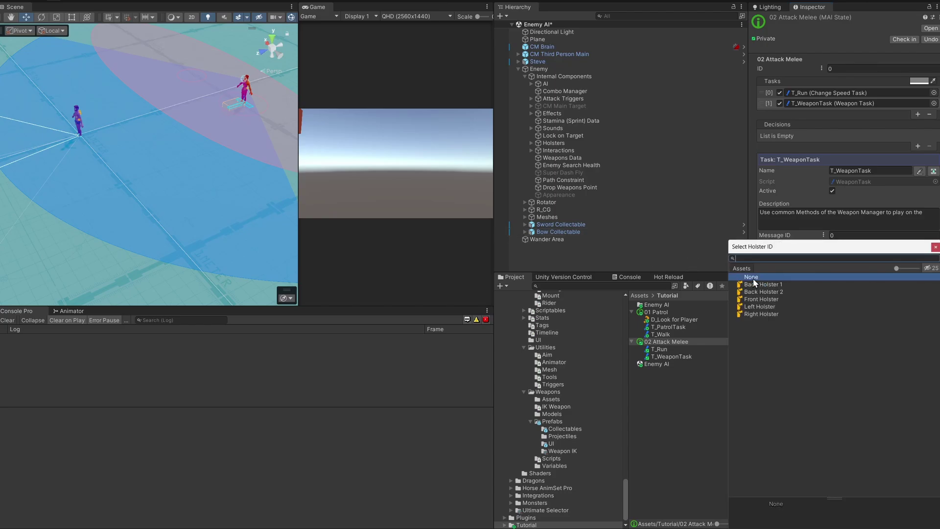
pyautogui.doubleClick(753, 306)
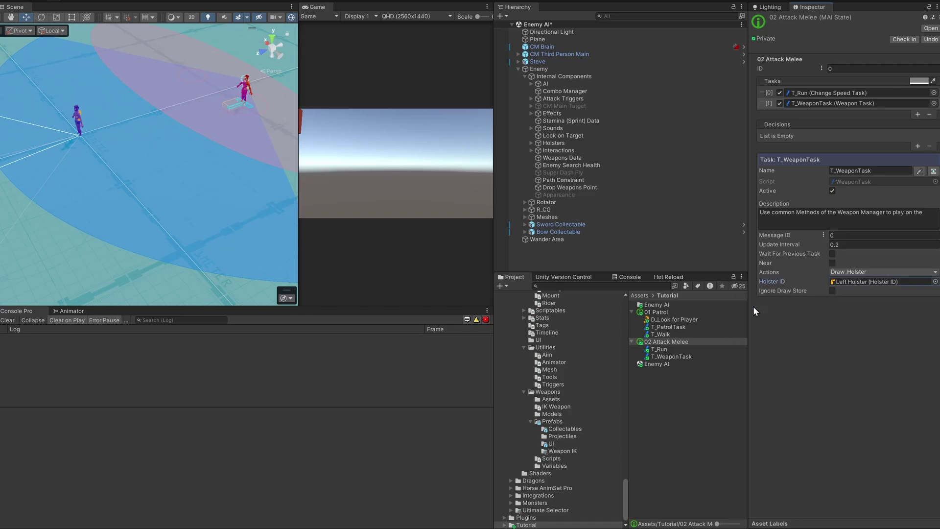
# - Add a Movement-Stop task to the 02 Attack Melee state and enable Look at Target on it
pyautogui.click(760, 104)
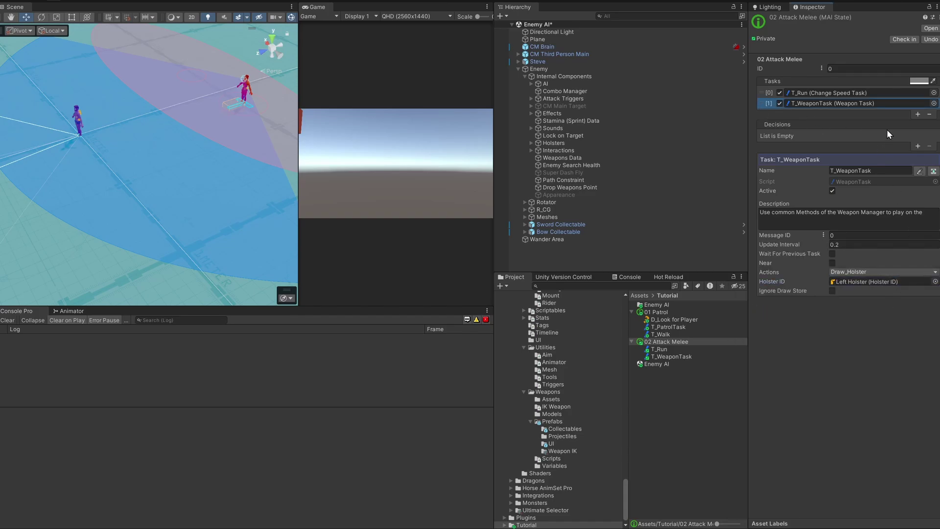
pyautogui.click(917, 115)
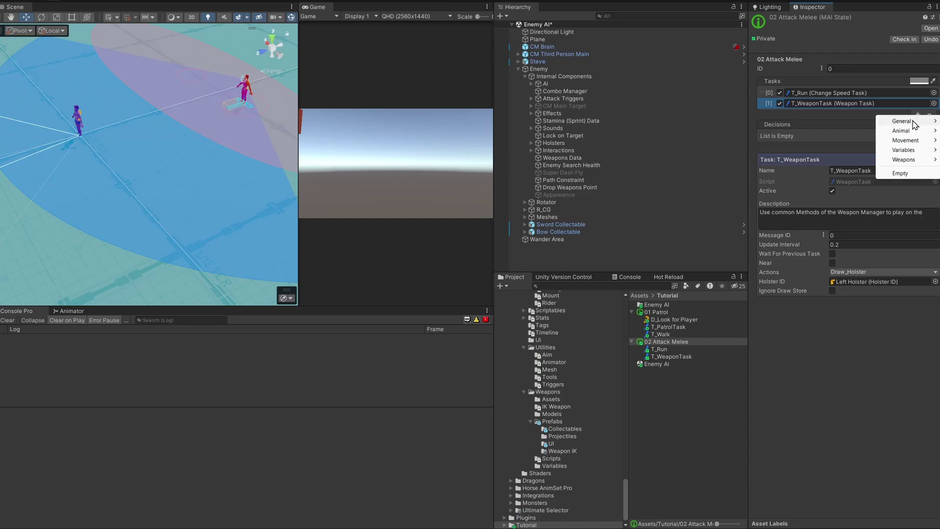
pyautogui.moveTo(906, 144)
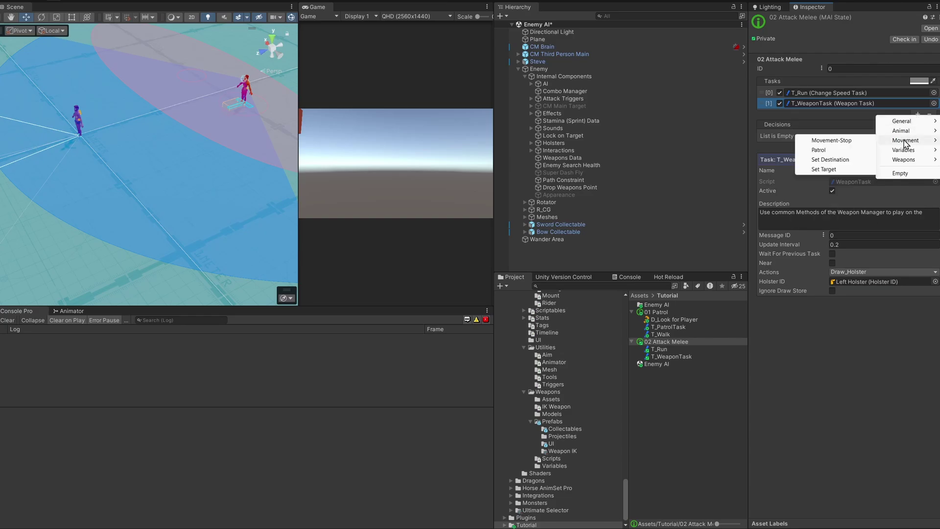
pyautogui.click(839, 141)
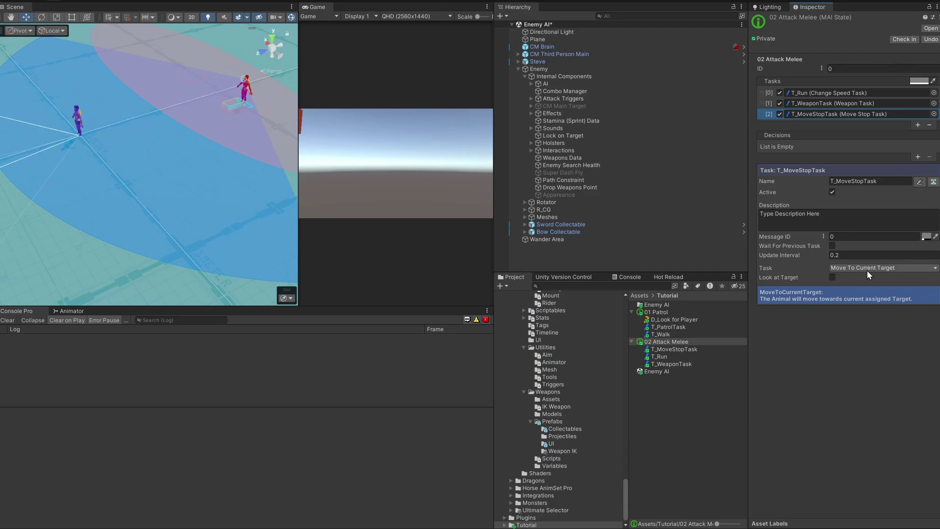
pyautogui.click(832, 278)
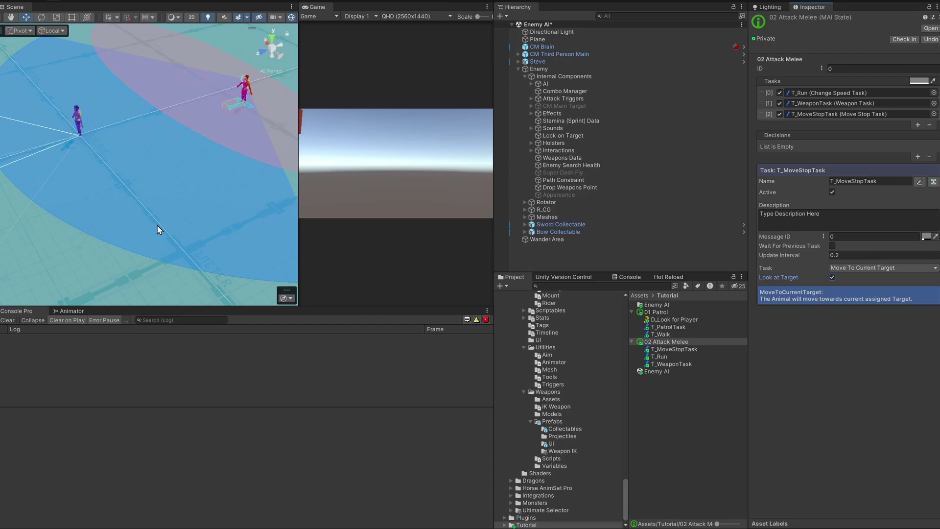
# - Check the D_Look for Player decision in 01 Patrol, and rename the move-stop task in 02 Attack Melee to T_Move
pyautogui.click(663, 313)
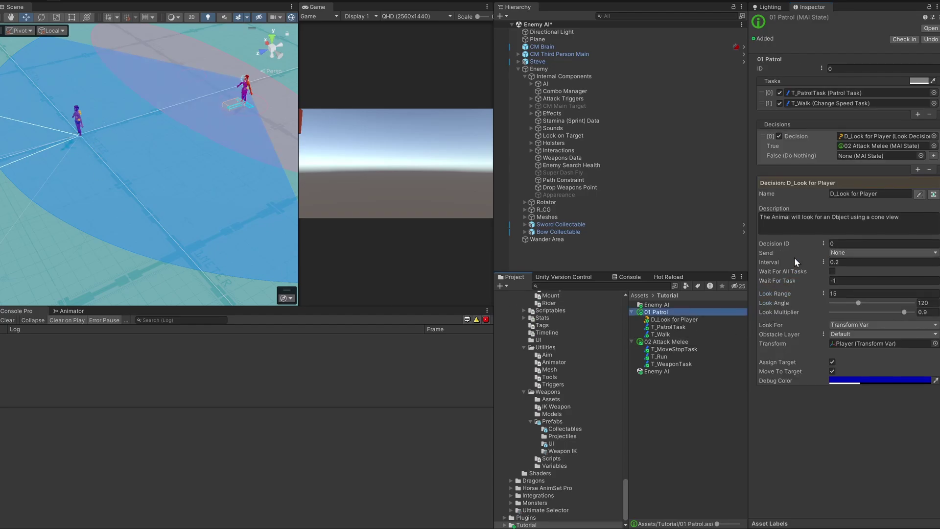
pyautogui.click(839, 142)
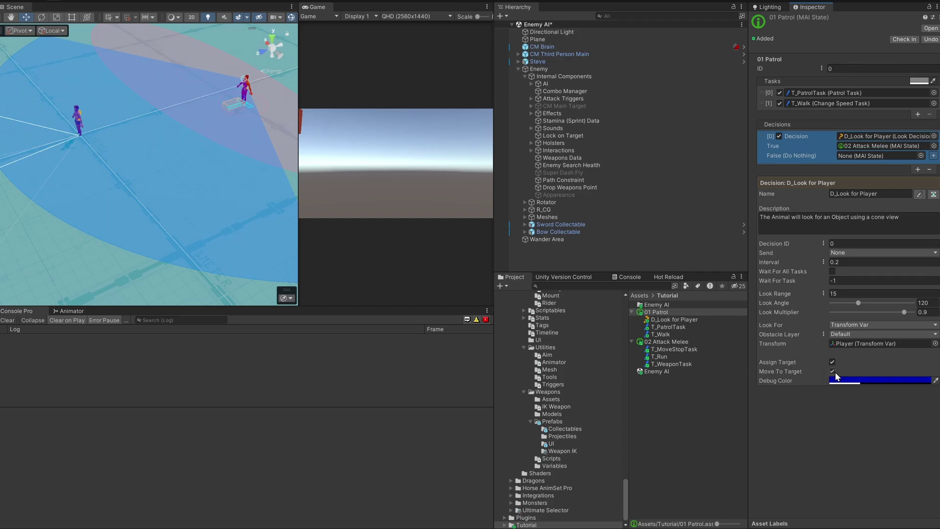
pyautogui.click(673, 344)
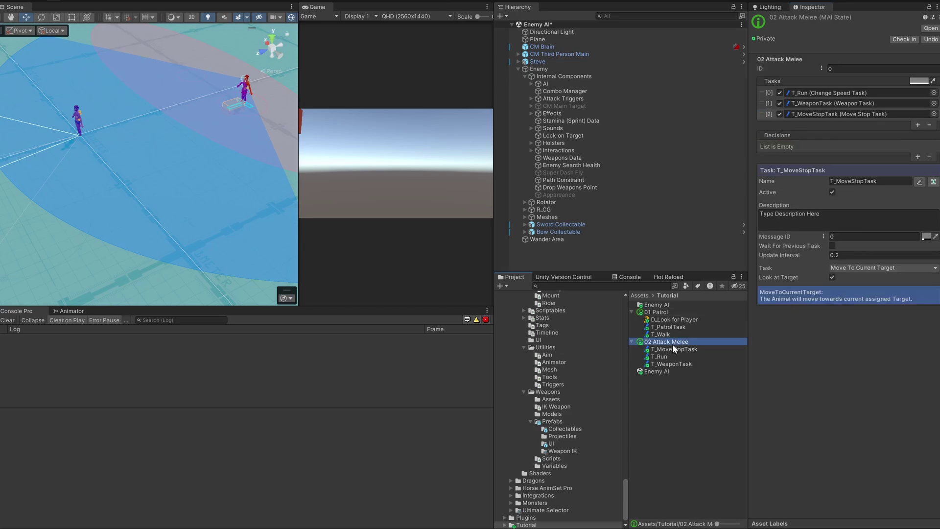
pyautogui.click(762, 113)
pyautogui.moveTo(852, 182); pyautogui.dragTo(901, 184)
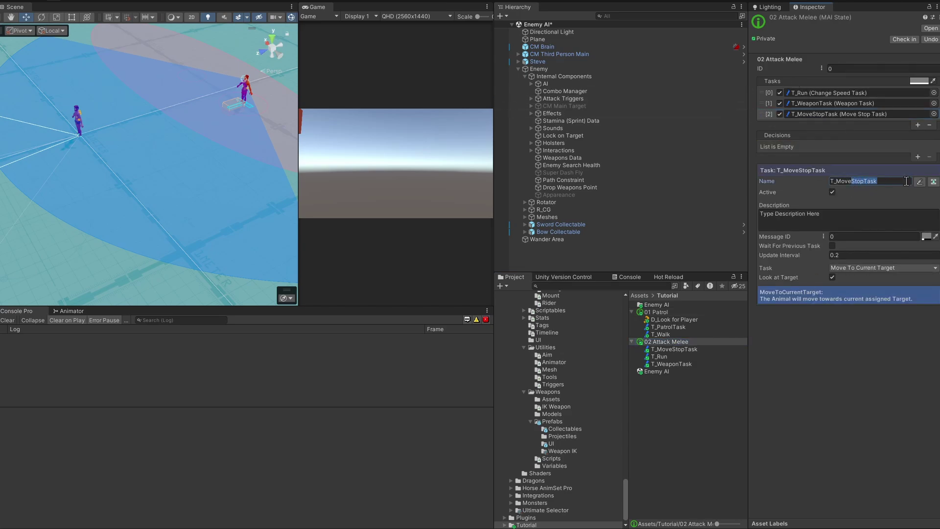
pyautogui.press('BackSpace')
pyautogui.click(920, 182)
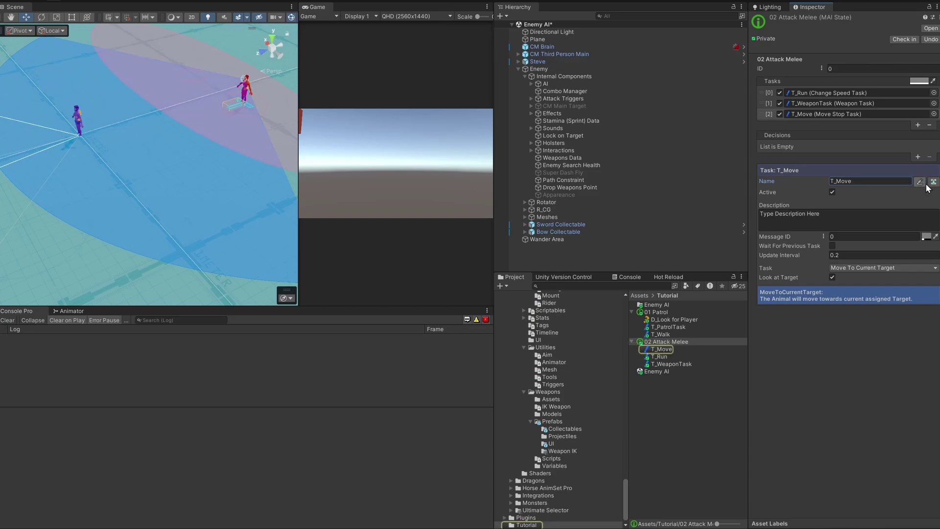
# - Rename the weapon task in 02 Attack Melee to T_Draw Sword
pyautogui.click(767, 104)
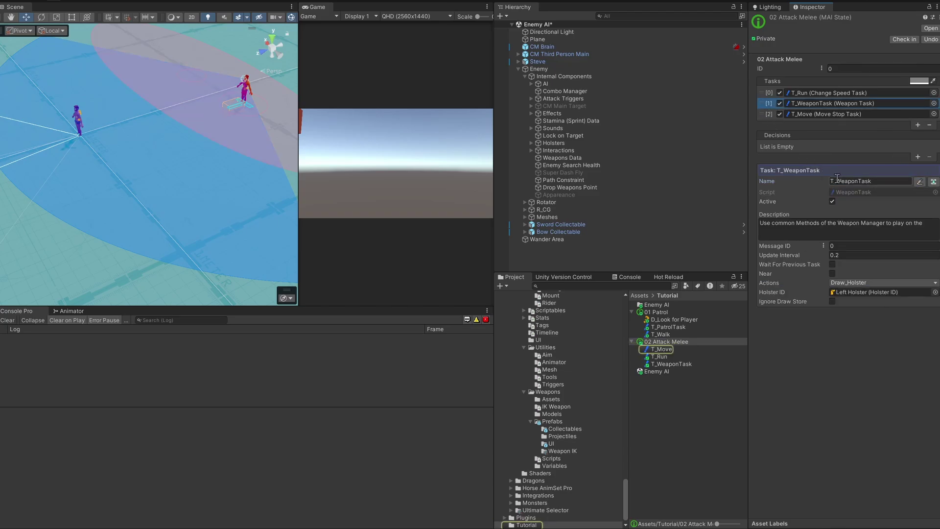
pyautogui.write('Draw ')
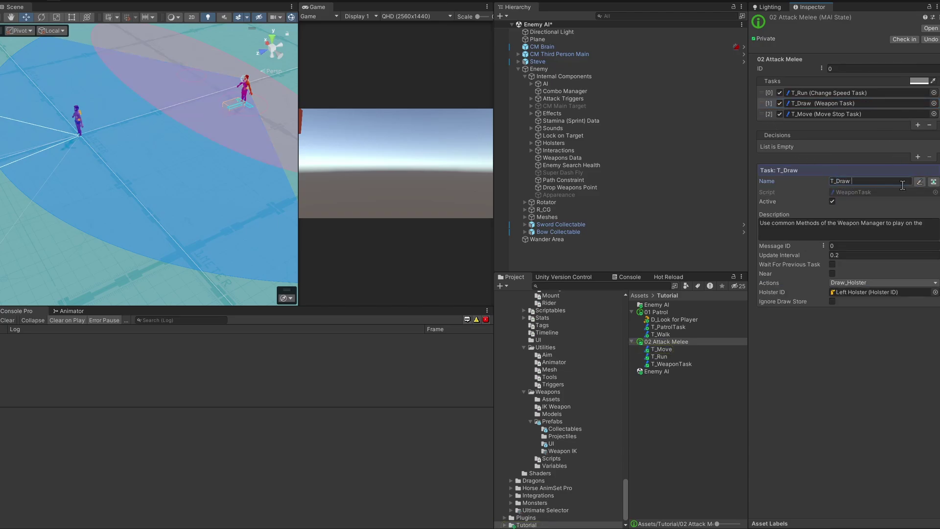
pyautogui.write('Sword')
pyautogui.click(920, 182)
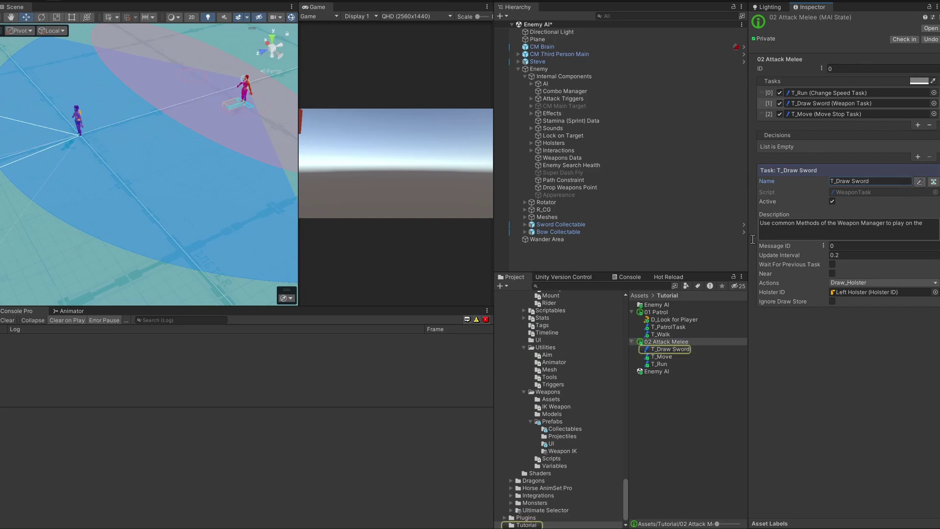
# - Make the T_Move task wait for the previous task, T_Draw Sword
pyautogui.click(771, 117)
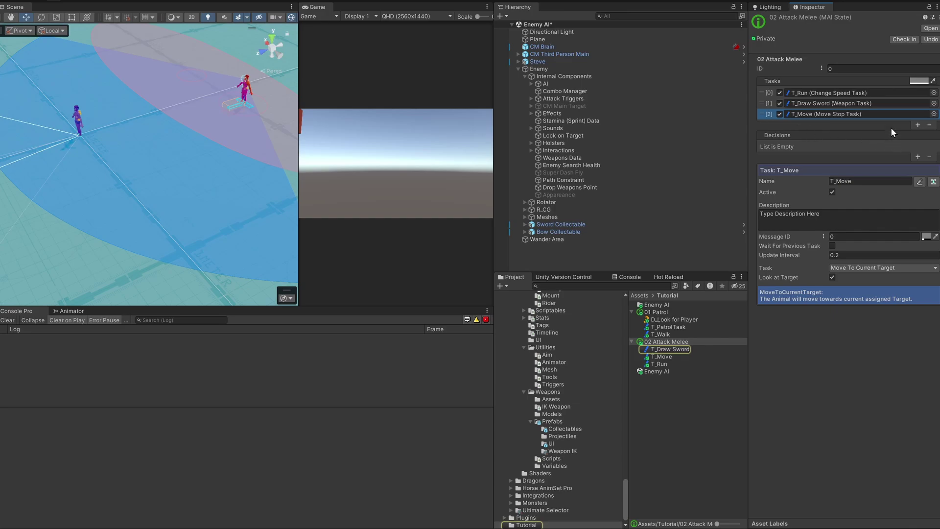
pyautogui.click(764, 103)
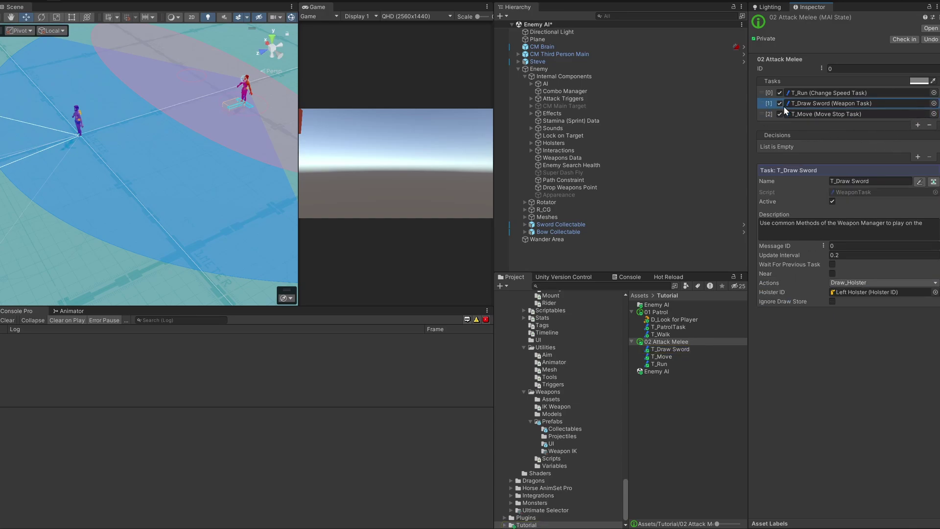
pyautogui.click(760, 114)
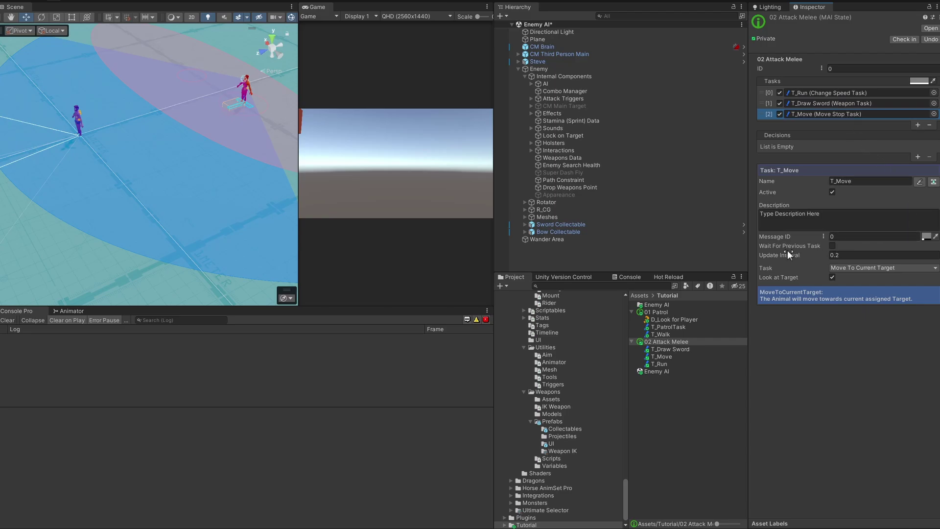
pyautogui.click(833, 246)
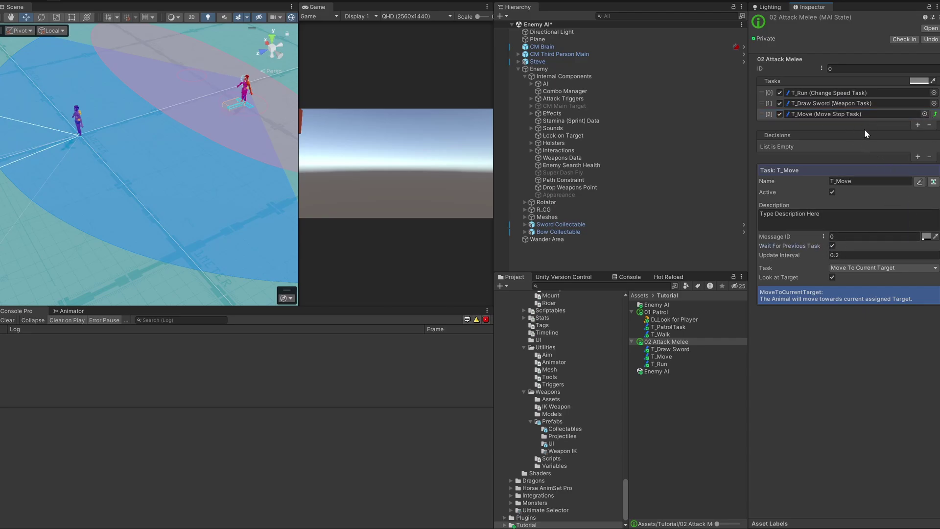
# - Add a second Weapon Task to the task list of 02 Attack Melee
pyautogui.click(918, 125)
pyautogui.moveTo(913, 143)
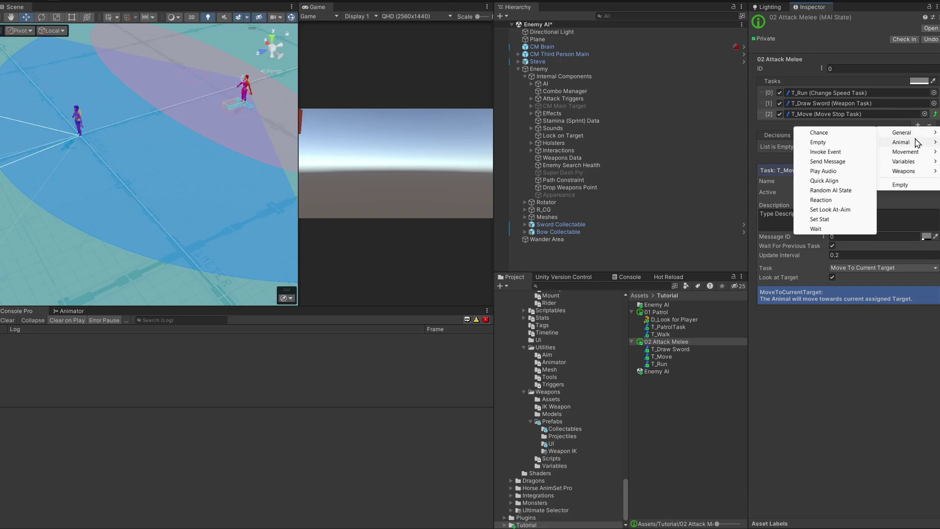
pyautogui.moveTo(905, 172)
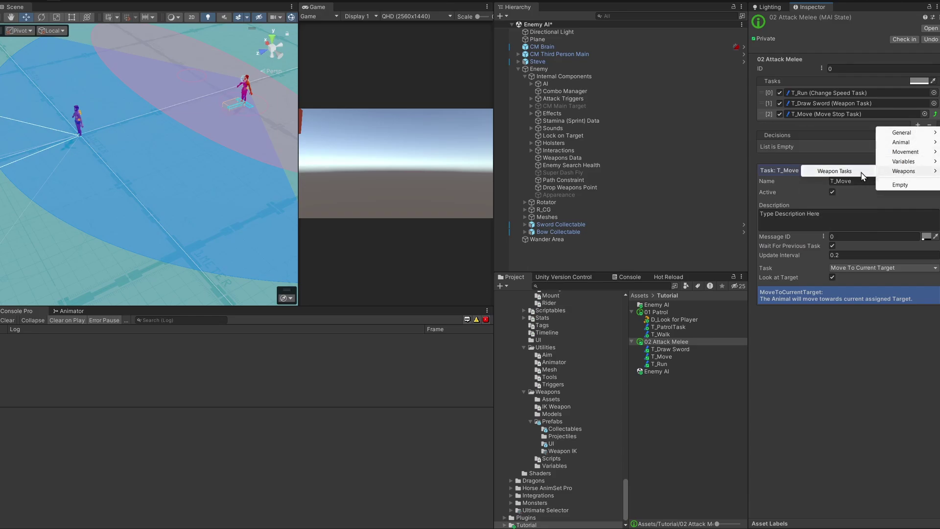
pyautogui.click(855, 172)
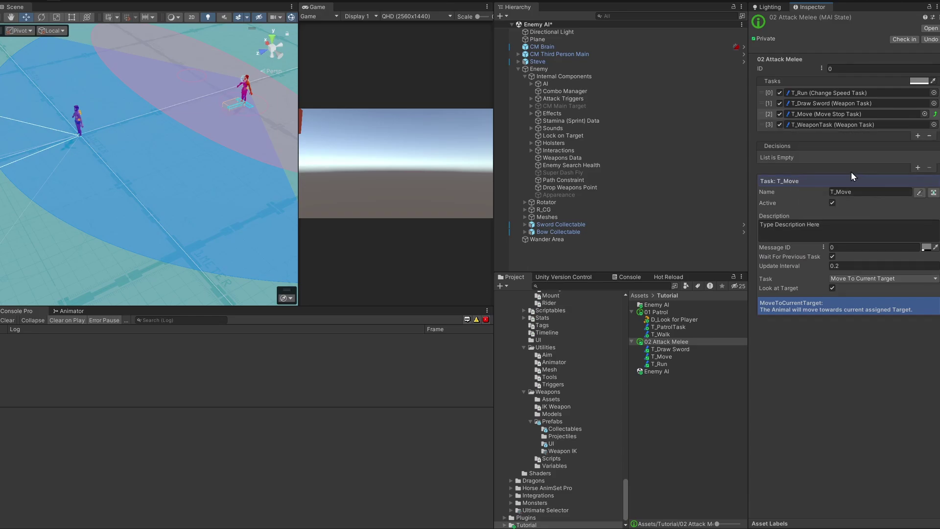
# - Enable Near on the new attack weapon task and rename it T_Weapon Attack
pyautogui.click(761, 126)
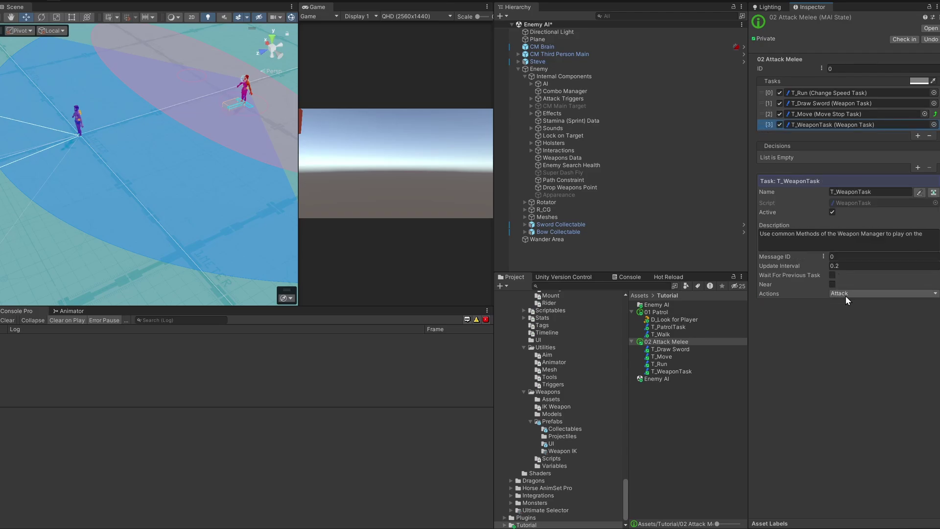
pyautogui.moveTo(774, 289)
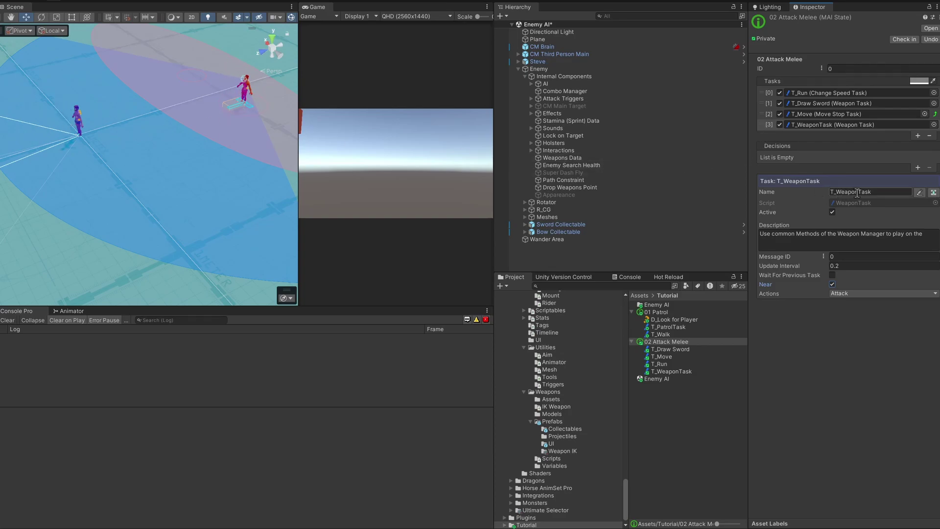
pyautogui.write('a')
pyautogui.write('tac')
# - Widen the Game view, play the scene to test the enemy's melee attack on the player, and stop it
pyautogui.moveTo(169, 189); pyautogui.dragTo(284, 142, button='right')
pyautogui.moveTo(494, 148); pyautogui.dragTo(573, 148)
pyautogui.moveTo(345, 159); pyautogui.dragTo(276, 159)
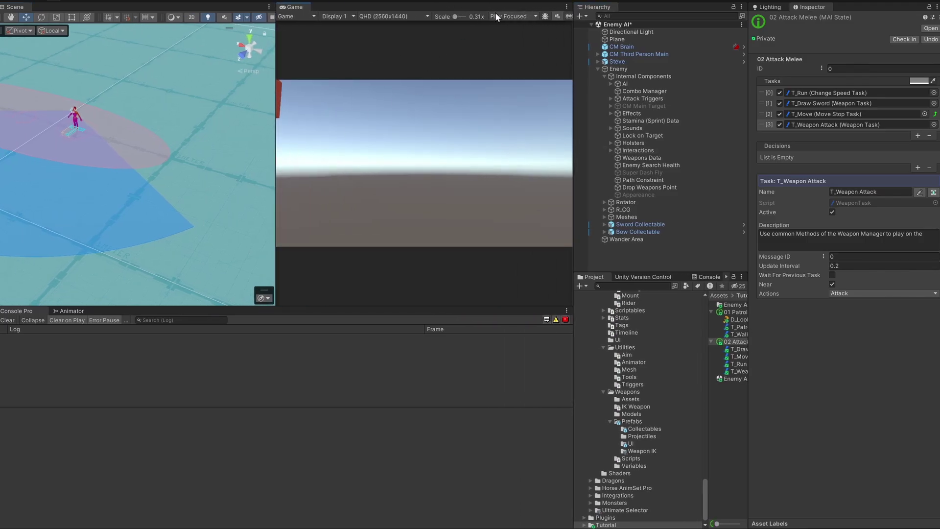
pyautogui.click(458, 1)
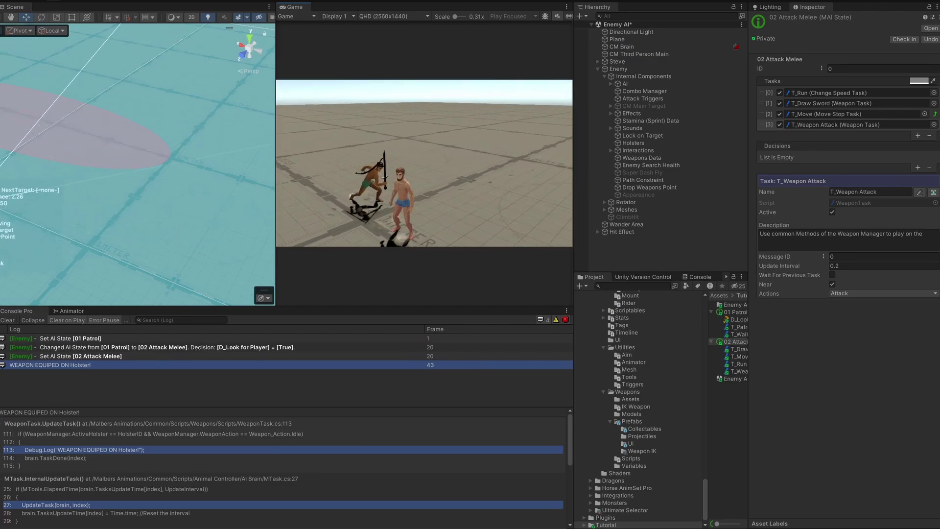
pyautogui.hotkey('ctrl', 'p')
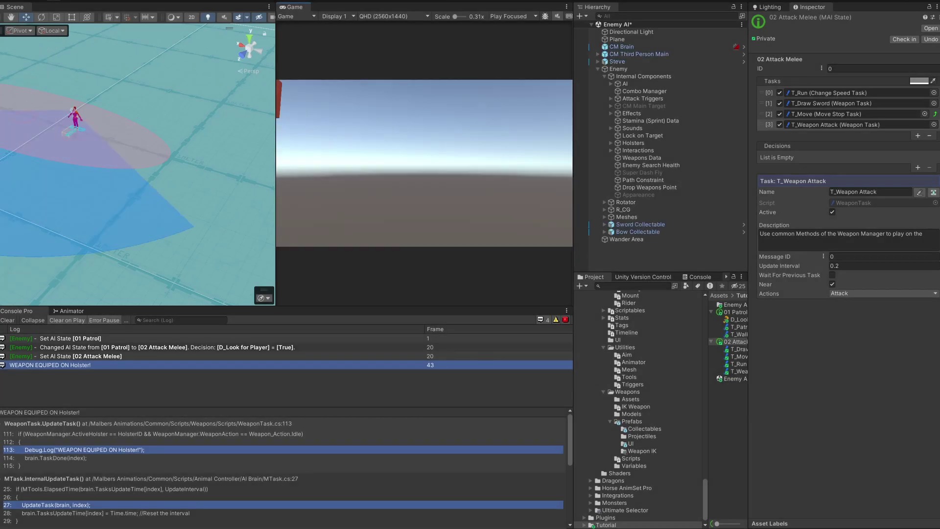
pyautogui.click(46, 155)
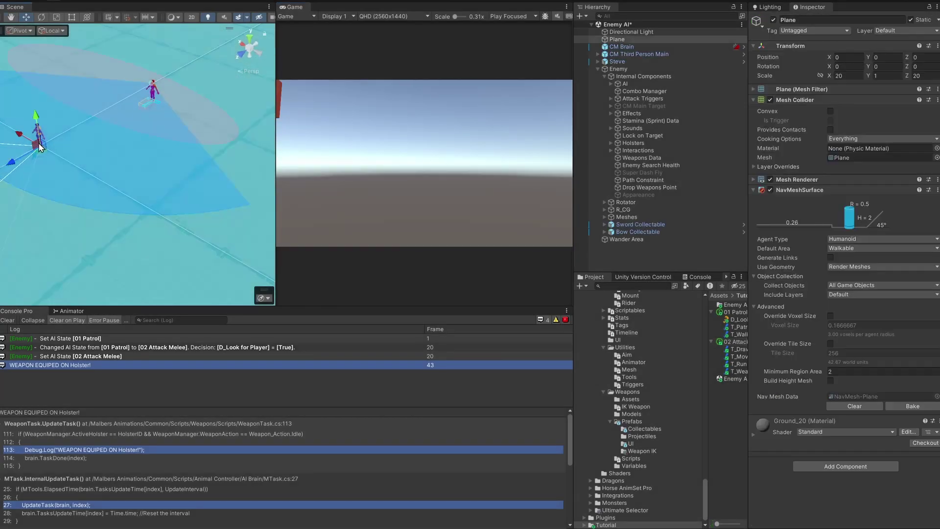
pyautogui.moveTo(45, 154)
pyautogui.mouseDown()
pyautogui.moveTo(159, 179)
pyautogui.moveTo(53, 147)
pyautogui.mouseUp()
pyautogui.hotkey('ctrl', 'z')
# - Move Steve along the ground away from the enemy to about X -12.89, Z -6.89
pyautogui.click(613, 69)
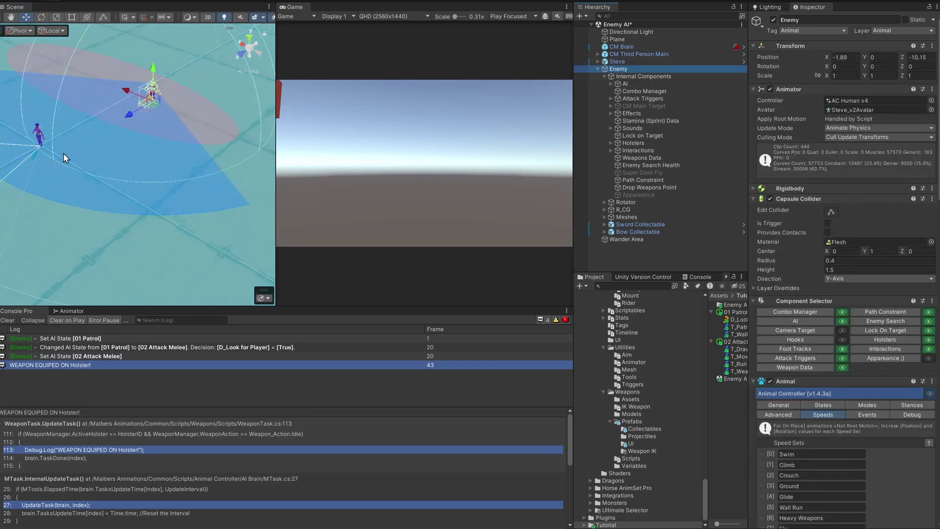
pyautogui.click(618, 62)
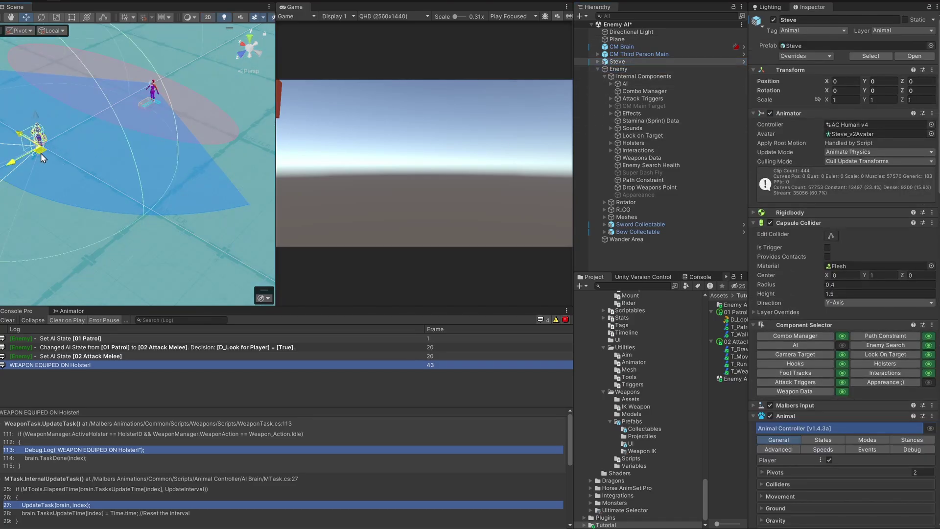
pyautogui.moveTo(40, 153); pyautogui.dragTo(257, 180)
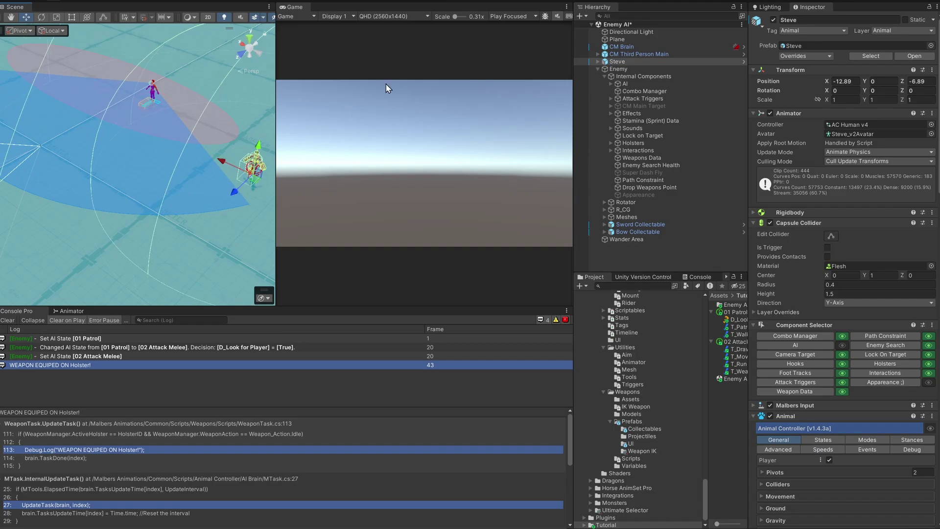
# - Play the scene, run Steve past the enemy's view to test the sword attack on him, and stop it
pyautogui.click(457, 1)
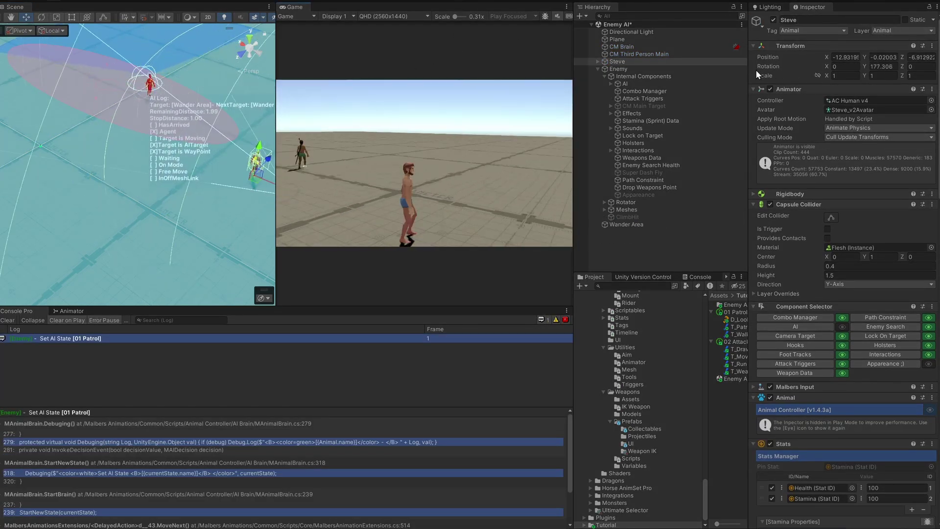
pyautogui.hotkey('shift', 'w')
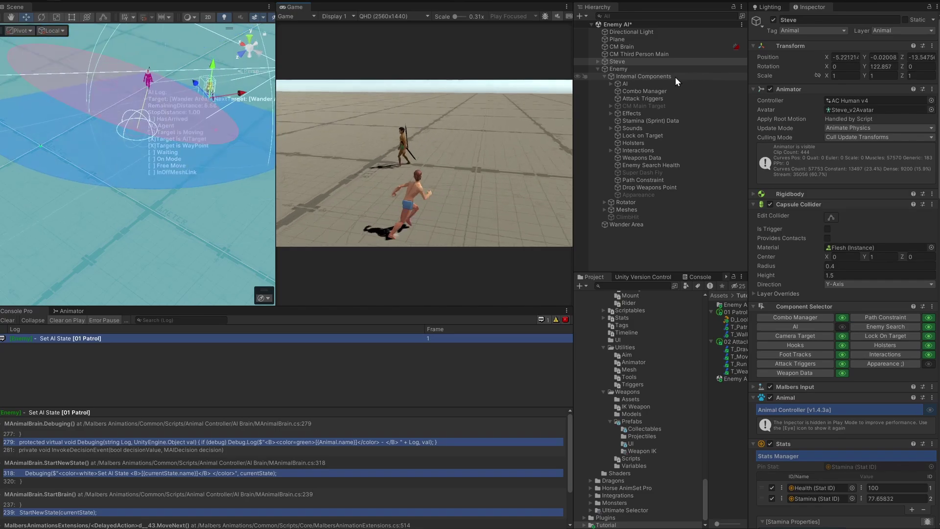
pyautogui.hotkey('shift', 'a')
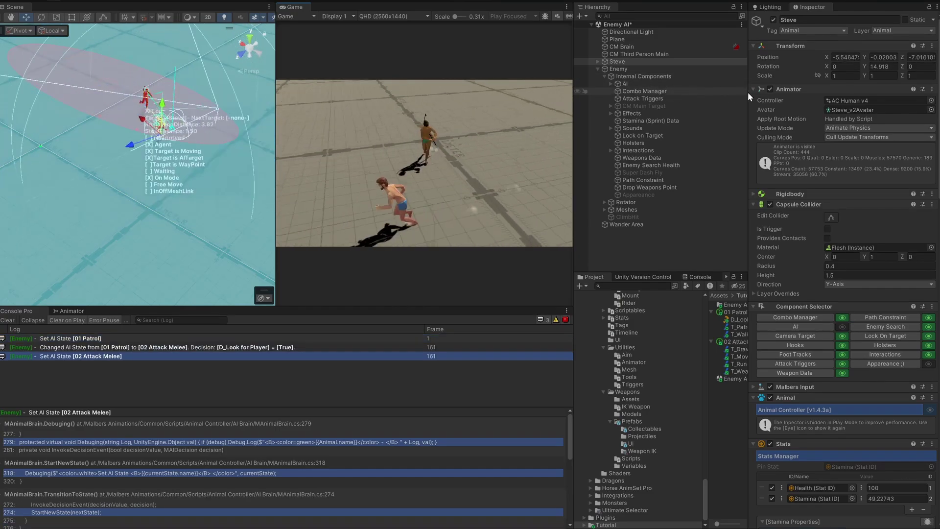
pyautogui.press('s')
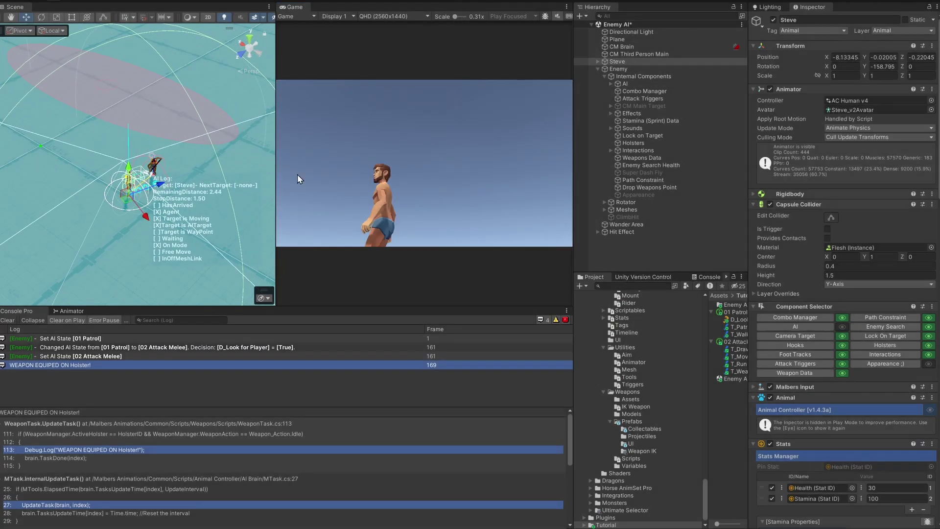
pyautogui.hotkey('ctrl', 'p')
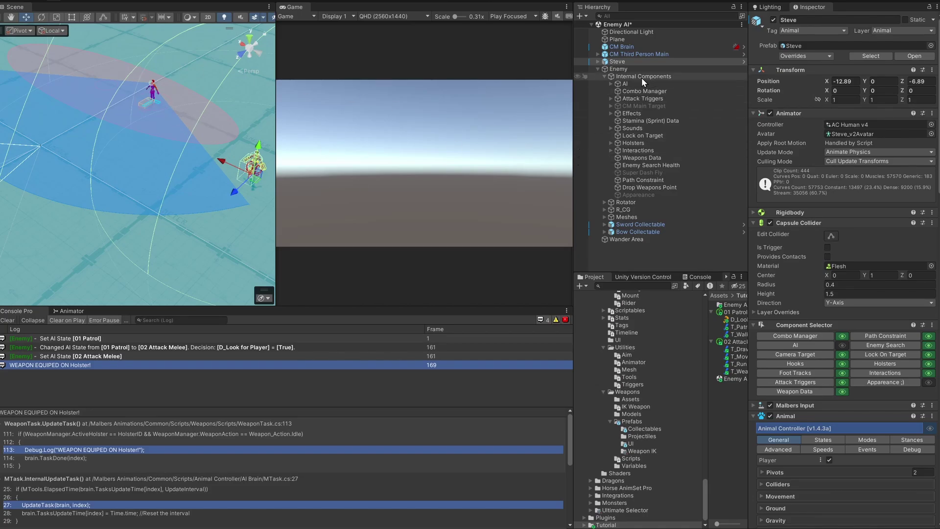
# - Enable Align To Damage in Steve's MDamageable component and deselect Steve
pyautogui.scroll(-10, 806, 412)
pyautogui.scroll(-5, 809, 413)
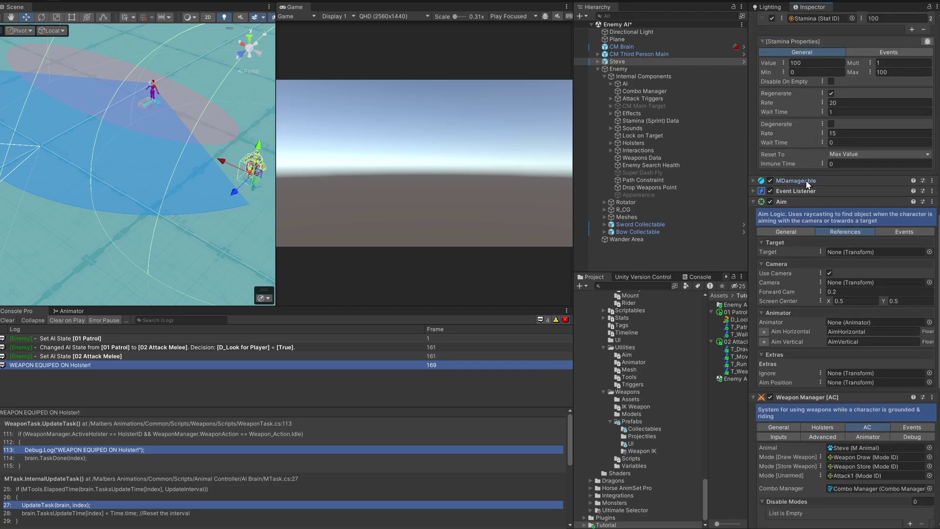
pyautogui.click(796, 180)
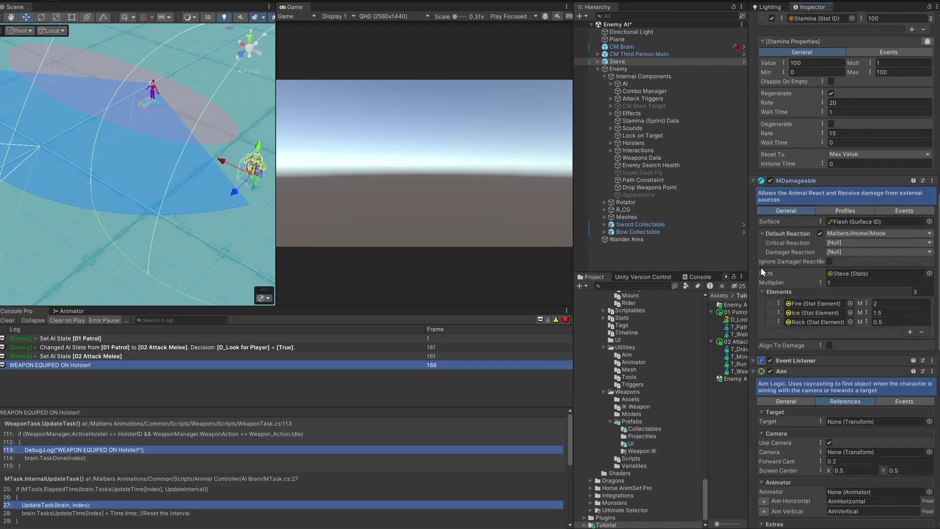
pyautogui.click(830, 345)
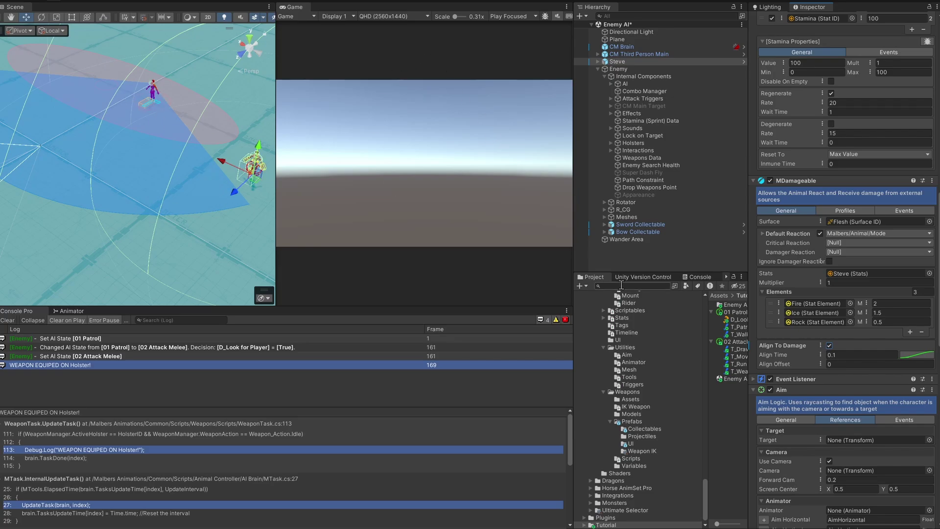
pyautogui.click(619, 249)
# - Play the scene, walk Steve up to the enemy and let it attack until he dies, and stop the scene
pyautogui.click(456, 3)
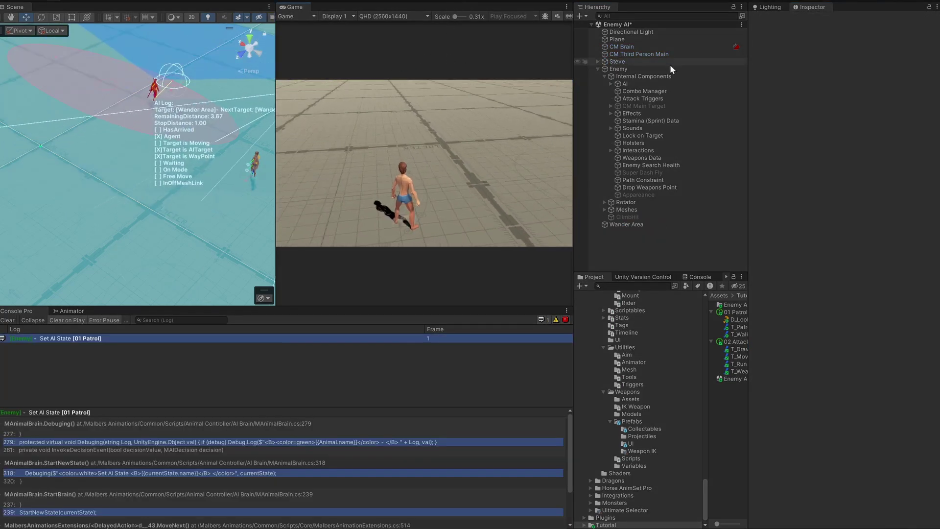
pyautogui.press('w')
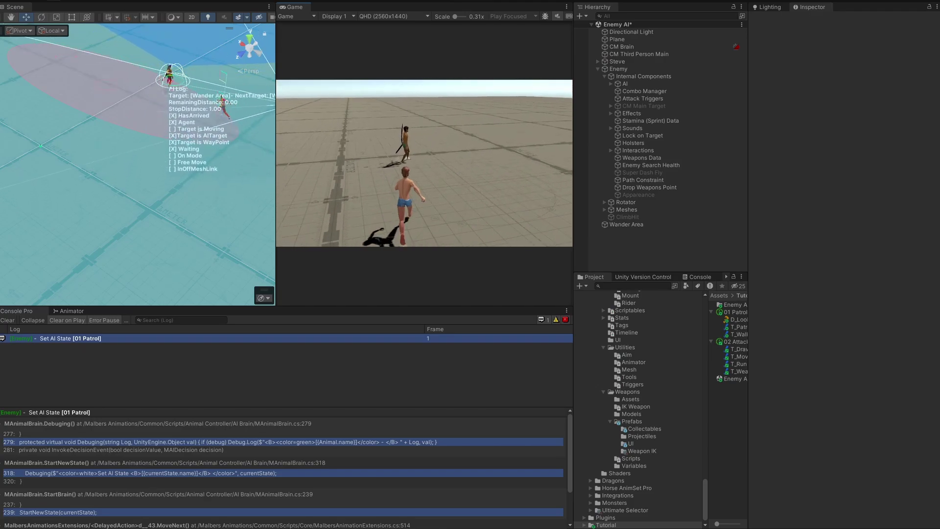
pyautogui.press('d')
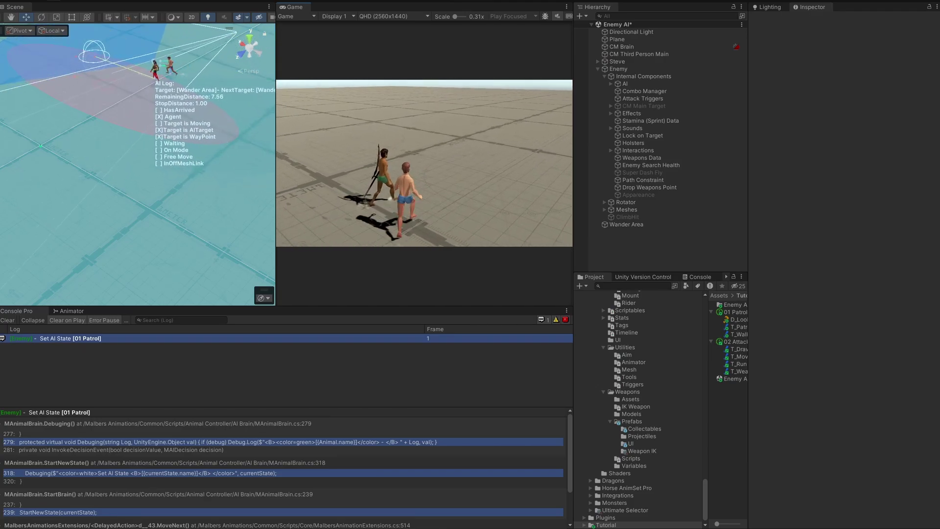
pyautogui.press('w')
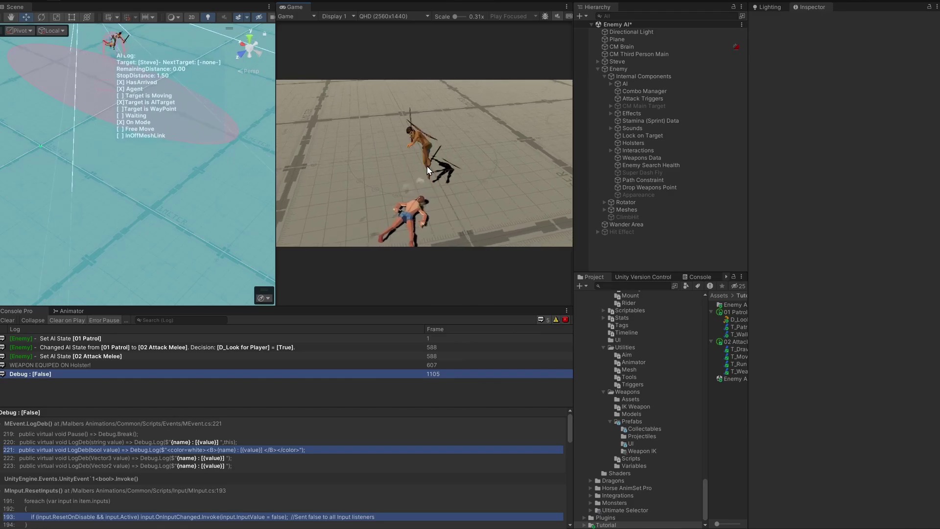
pyautogui.click(455, 4)
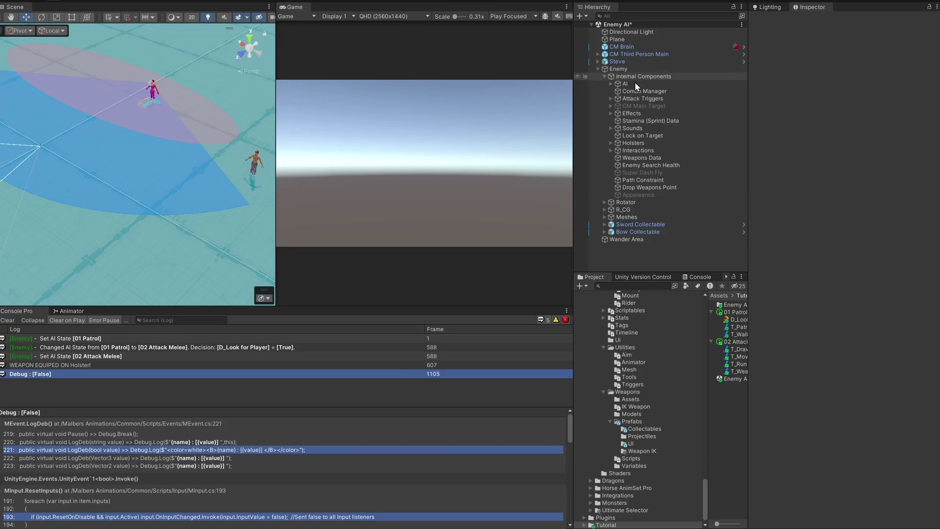
# - Widen the Hierarchy and Project area and add a Check State decision to the 02 Attack Melee state
pyautogui.moveTo(574, 249); pyautogui.dragTo(446, 248)
pyautogui.click(618, 342)
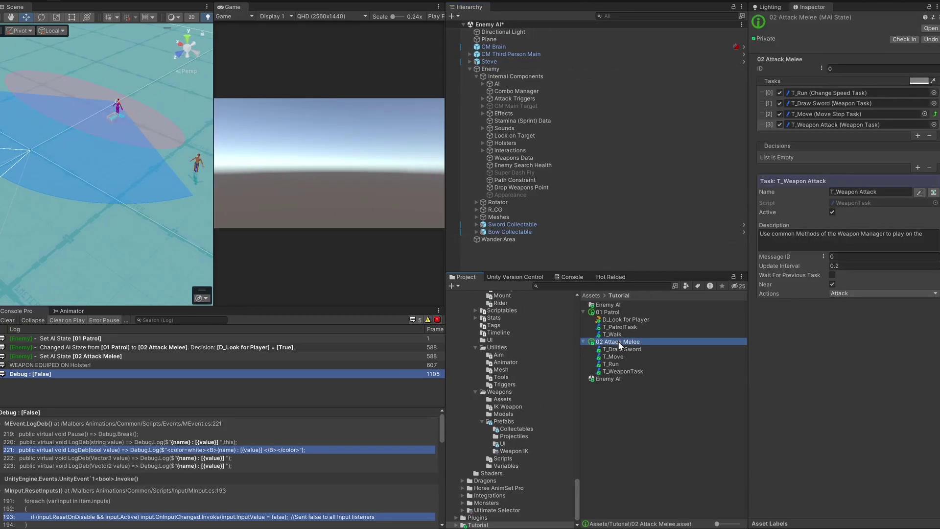
pyautogui.click(917, 167)
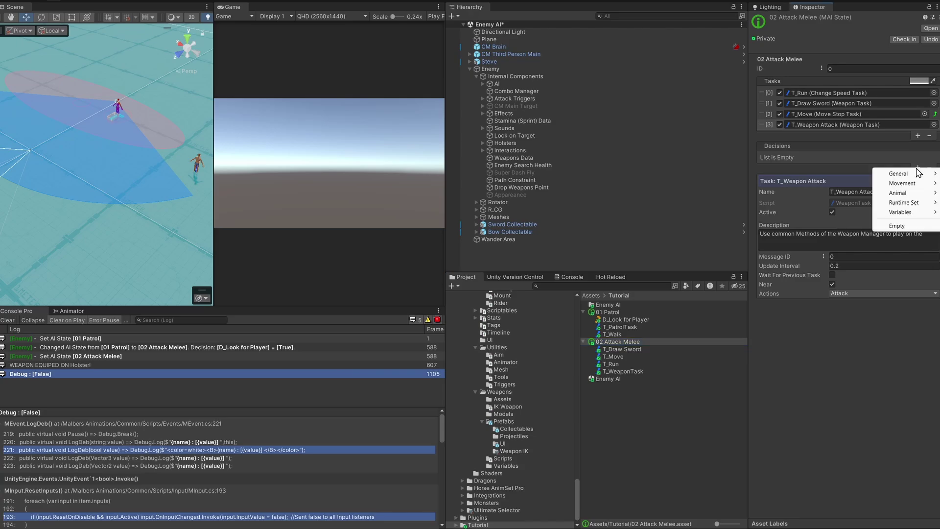
pyautogui.moveTo(899, 192)
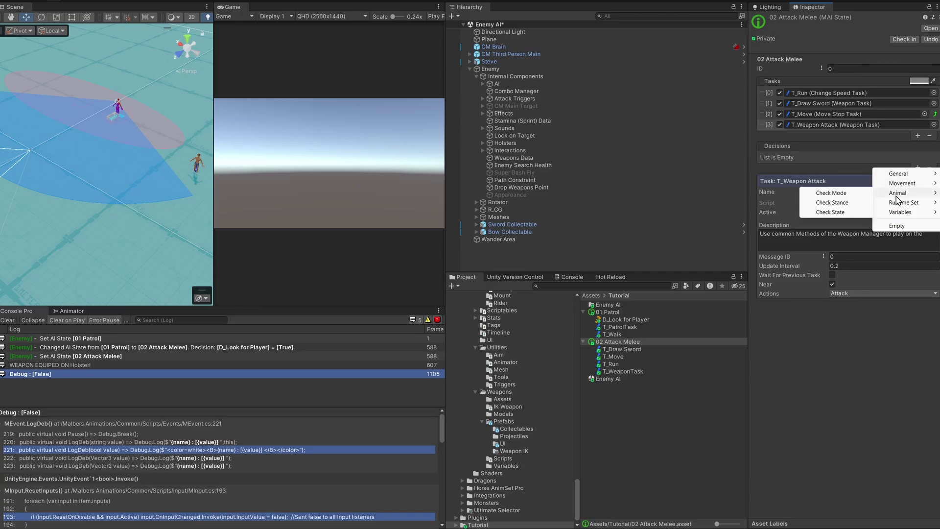
pyautogui.click(820, 212)
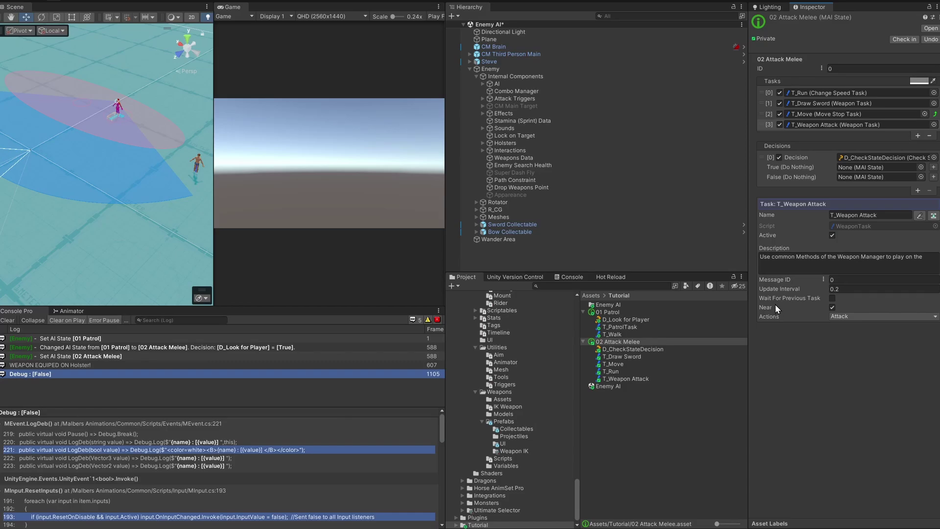
# - Configure the new decision to check the Target for the Death state
pyautogui.click(760, 158)
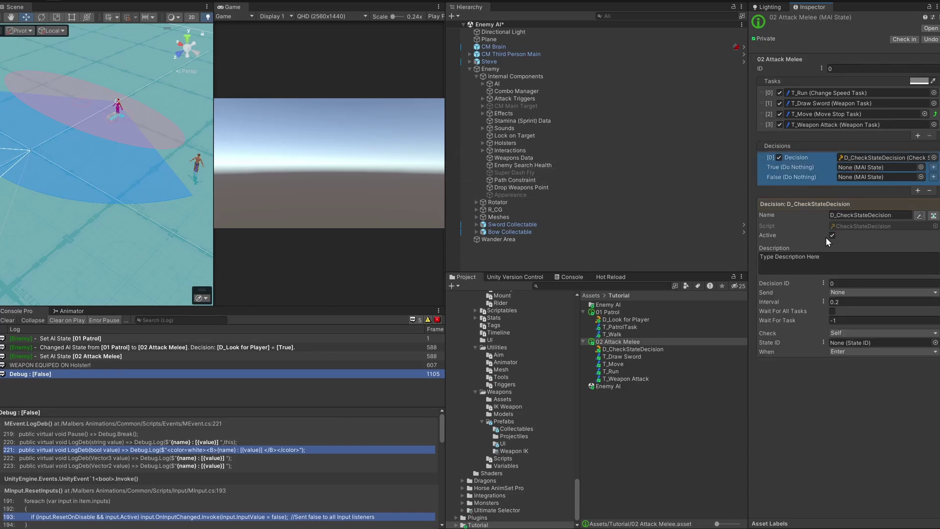
pyautogui.click(843, 333)
pyautogui.click(846, 352)
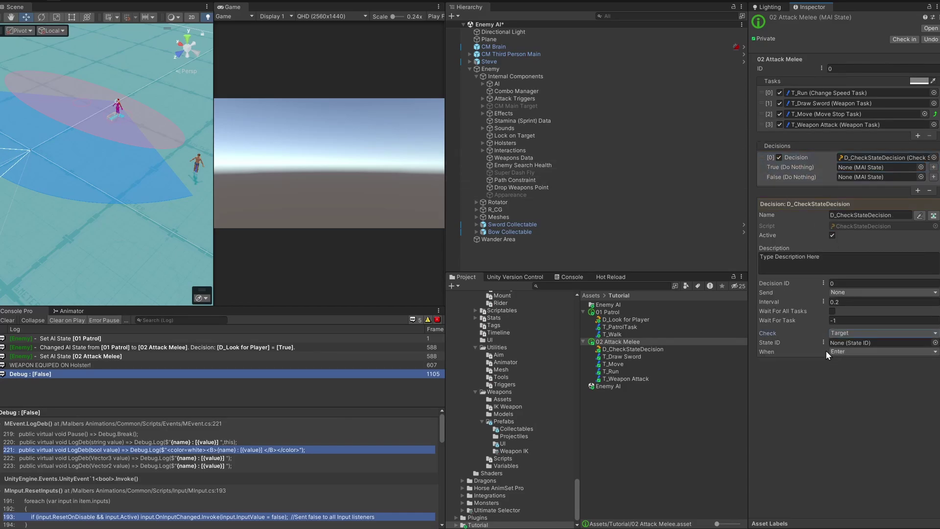
pyautogui.click(828, 343)
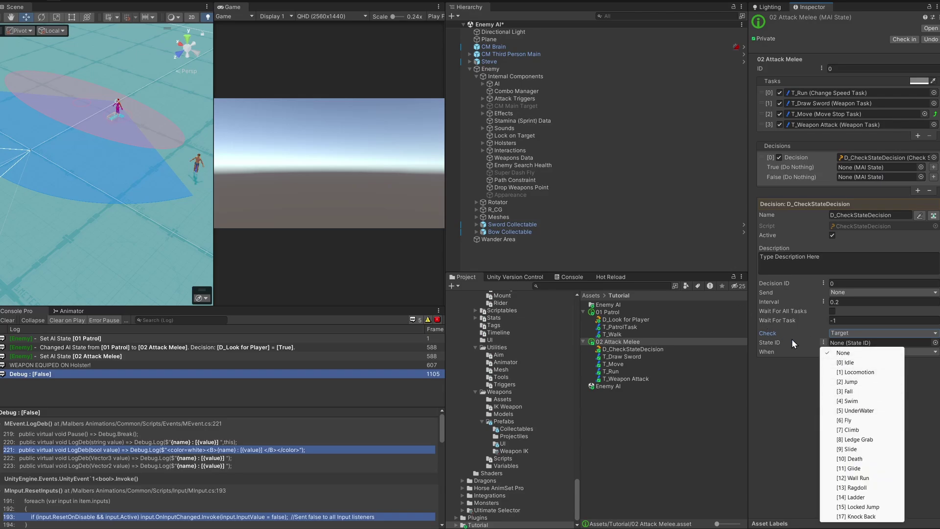
pyautogui.click(856, 459)
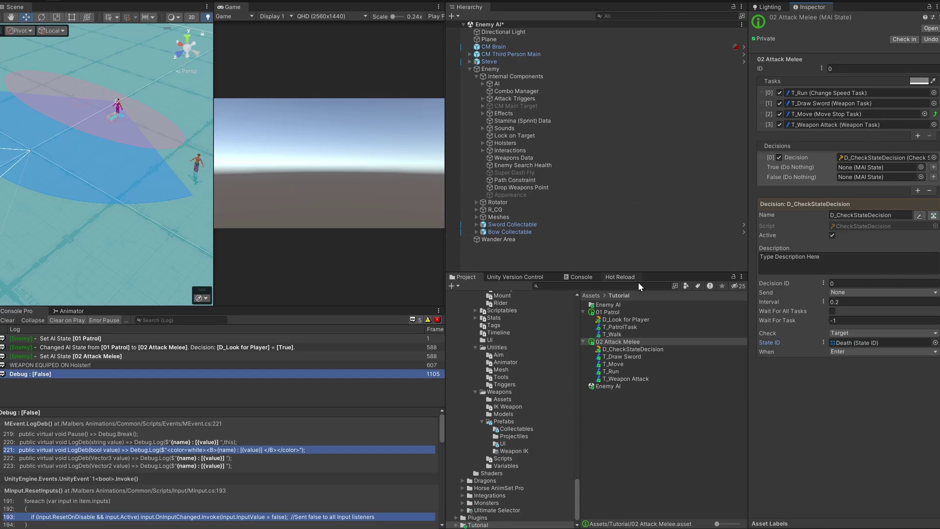
# - Assign 01 Patrol as the decision's True state and rename the decision D_If Player is Death
pyautogui.moveTo(609, 314); pyautogui.dragTo(855, 168)
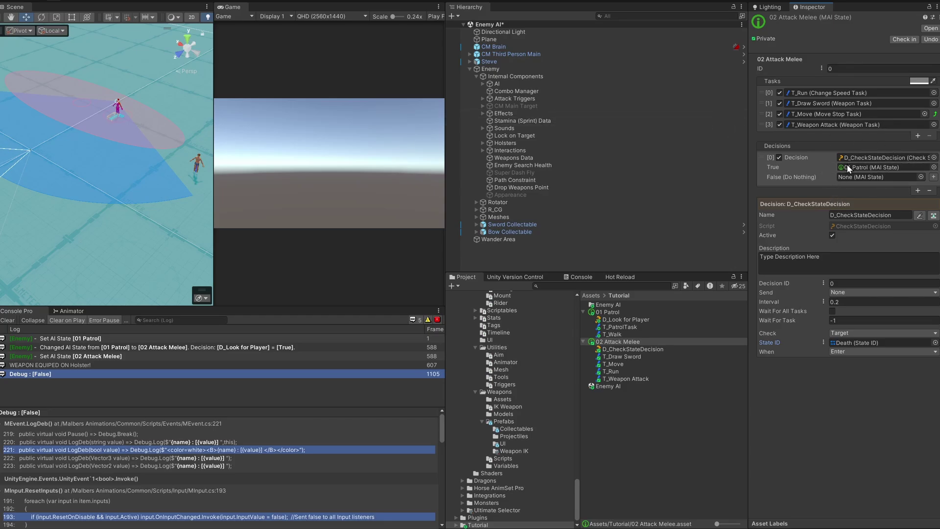
pyautogui.click(798, 184)
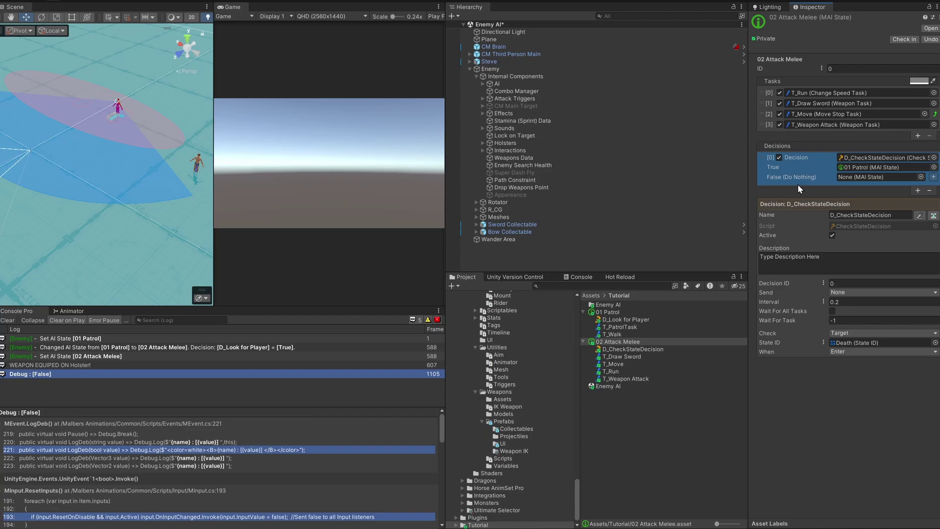
pyautogui.click(843, 215)
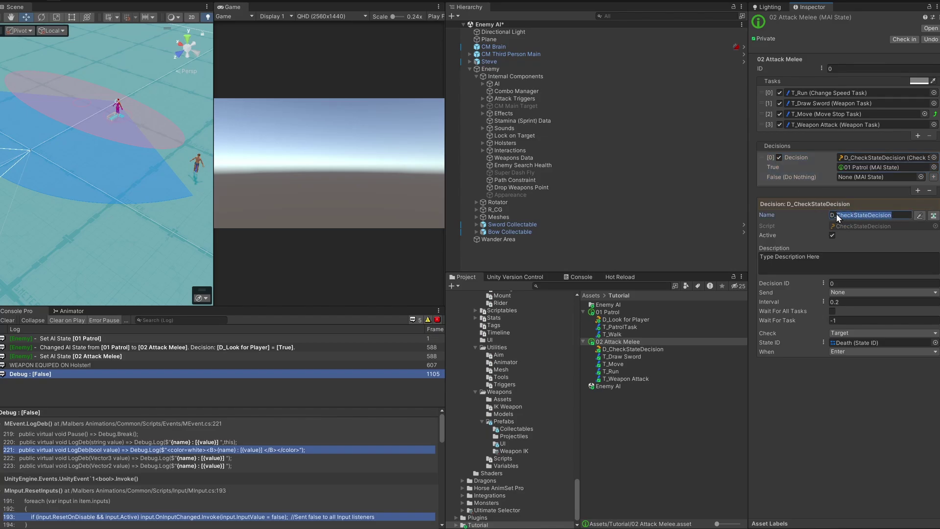
pyautogui.write('If Player is Death')
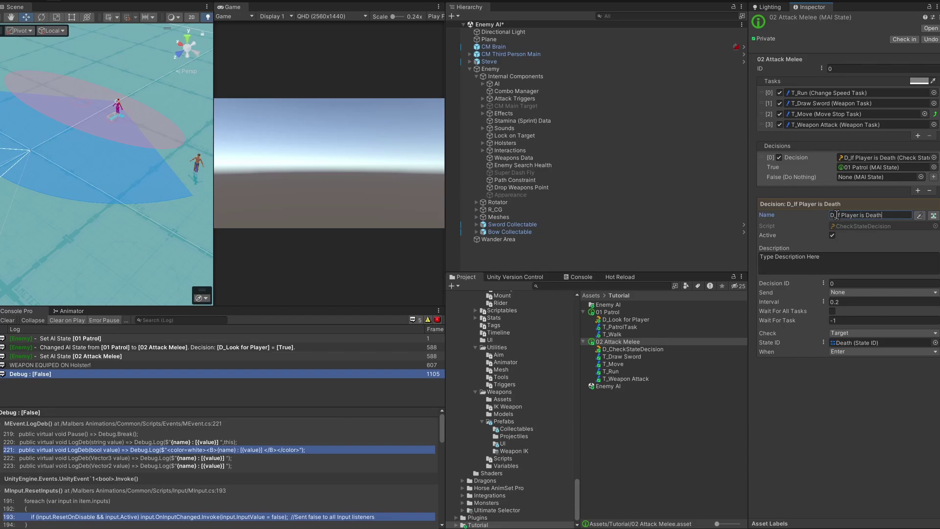
pyautogui.click(919, 217)
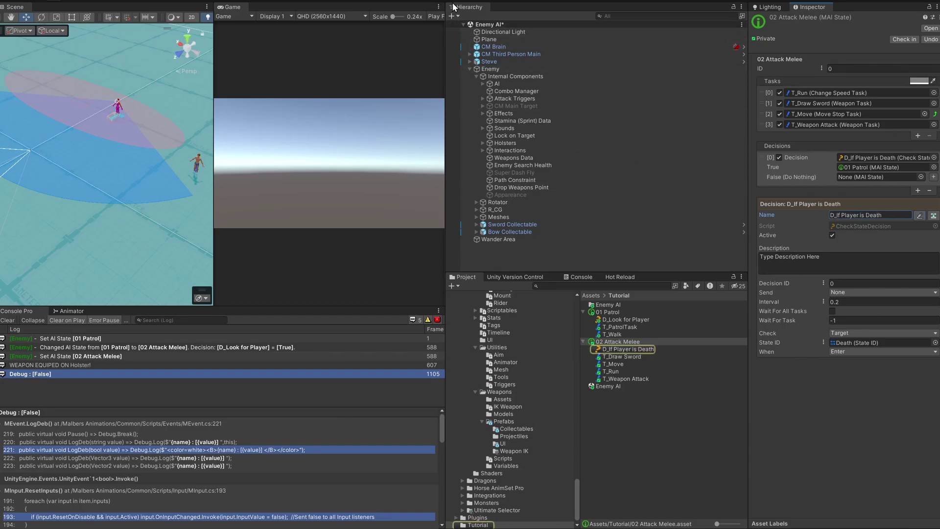
# - Play the scene to test the enemy's return to patrol once the player is dead, and stop it
pyautogui.hotkey('ctrl', 'p')
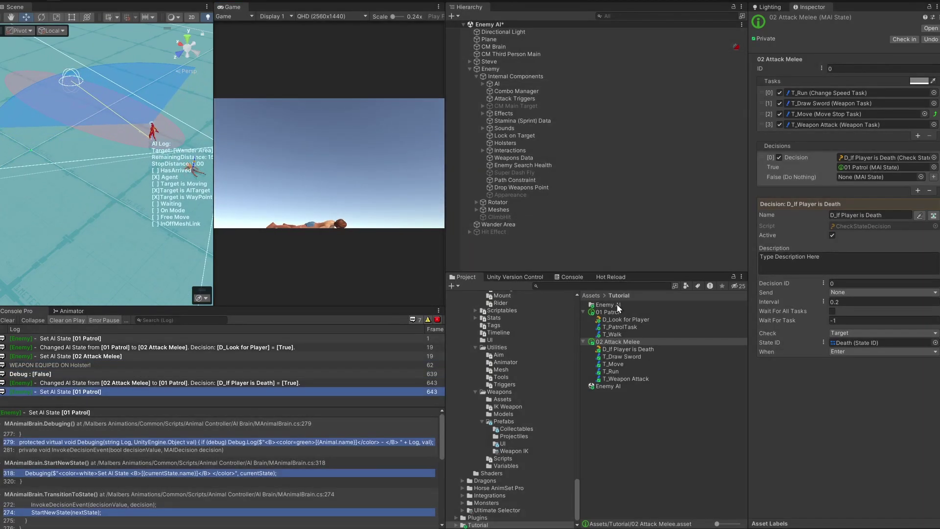
pyautogui.hotkey('ctrl', 'p')
# - Add a Weapon Task to the 01 Patrol state and set its action to Store_Weapon
pyautogui.click(605, 313)
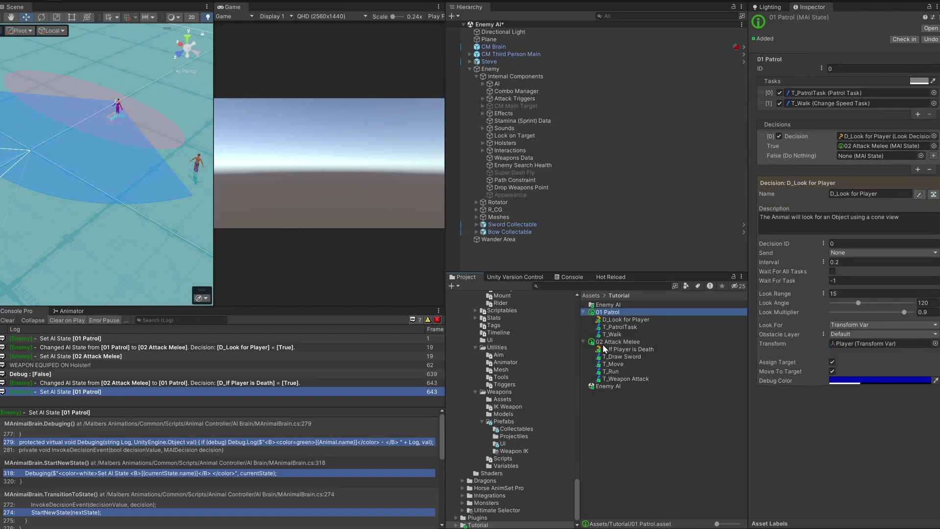
pyautogui.click(919, 114)
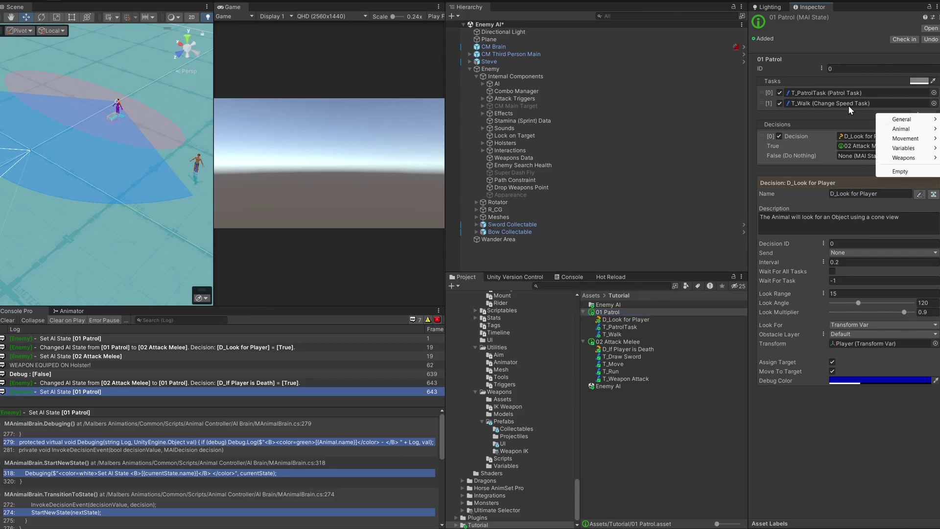
pyautogui.moveTo(904, 157)
pyautogui.click(840, 157)
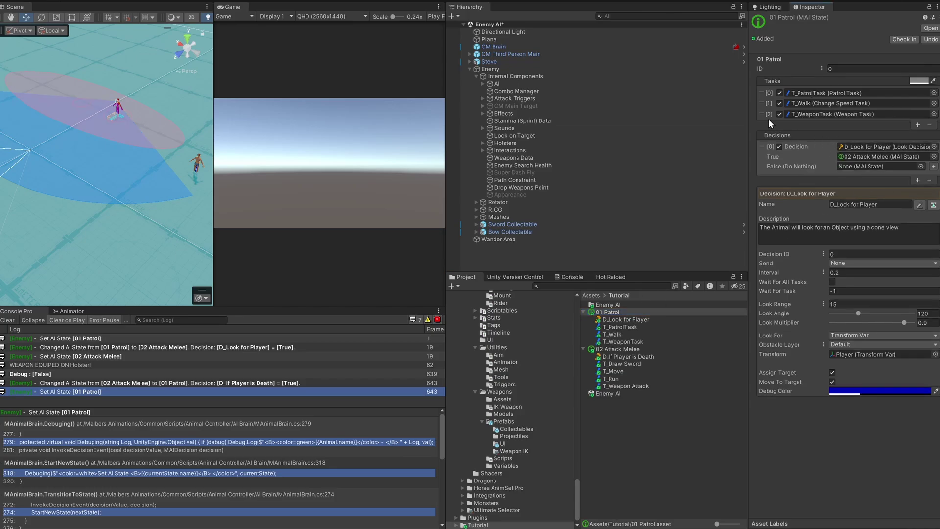
pyautogui.click(767, 117)
pyautogui.click(838, 306)
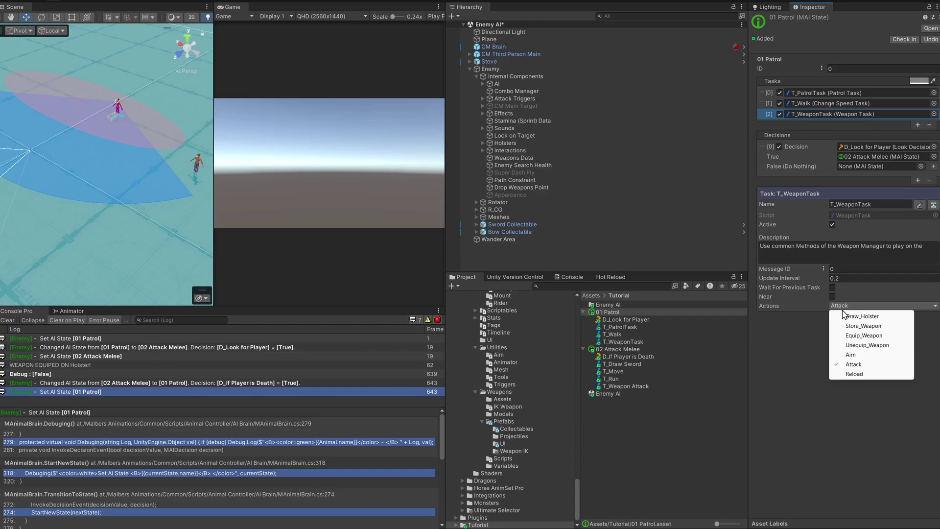
pyautogui.click(863, 326)
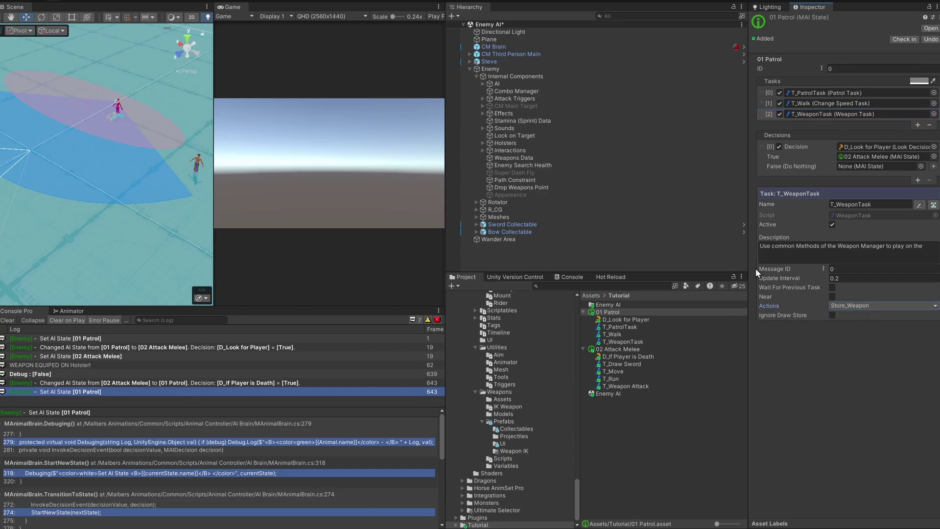
# - Rename the new patrol weapon task T_Store The weapon
pyautogui.click(761, 113)
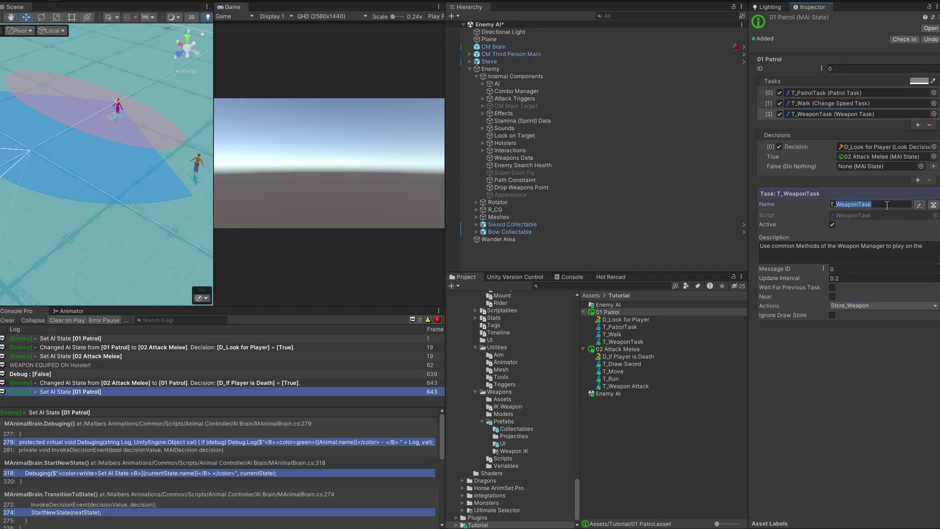
pyautogui.write('Store The w')
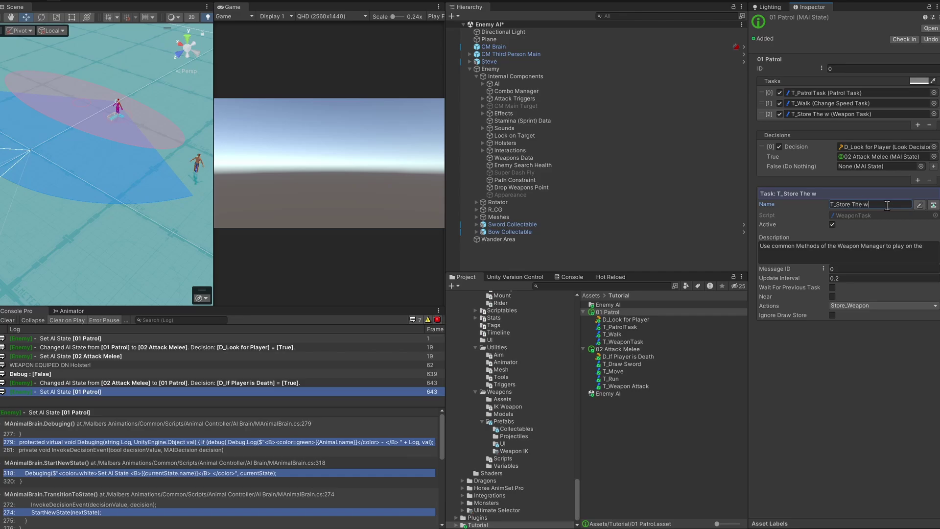
pyautogui.write('eap[')
pyautogui.click(918, 205)
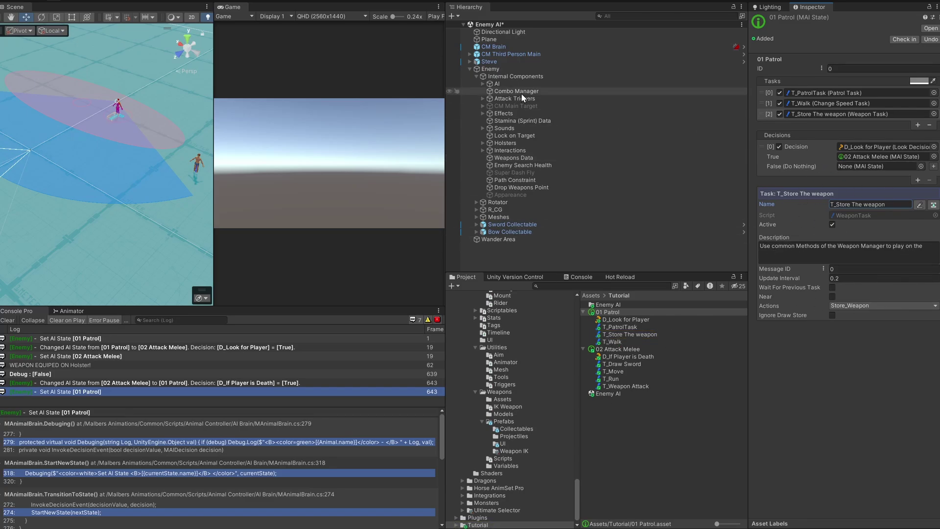
# - Play the scene to test the enemy storing its weapon on returning to patrol, stop it, and inspect the D_Look for Player decision
pyautogui.click(461, 2)
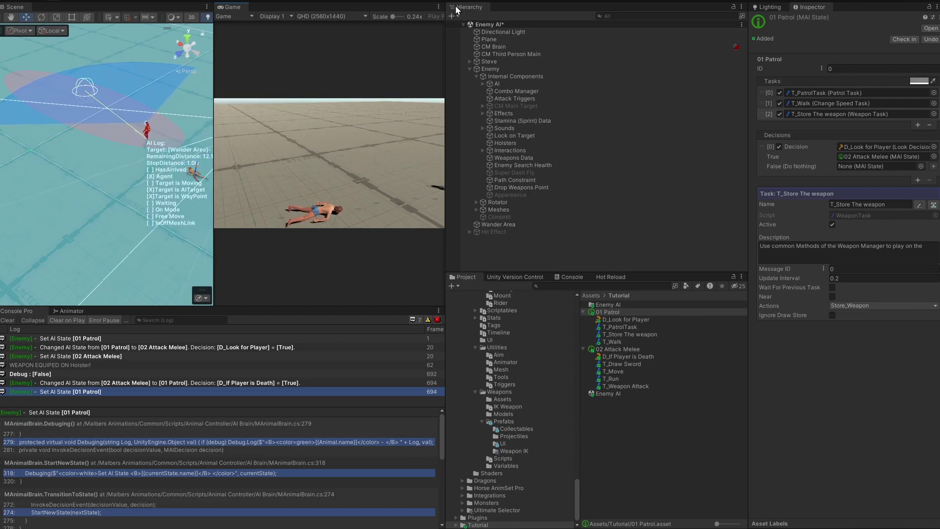
pyautogui.hotkey('ctrl', 'p')
pyautogui.click(7, 321)
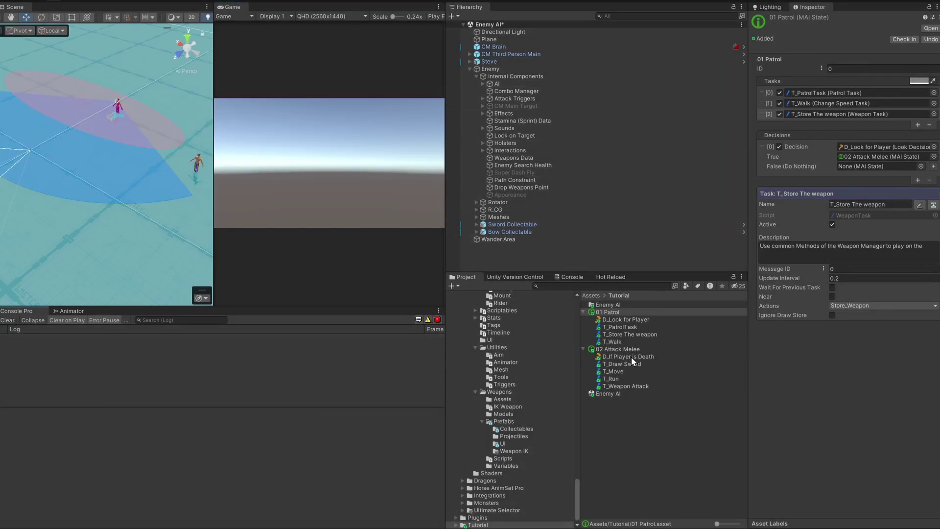
pyautogui.click(616, 347)
pyautogui.click(615, 319)
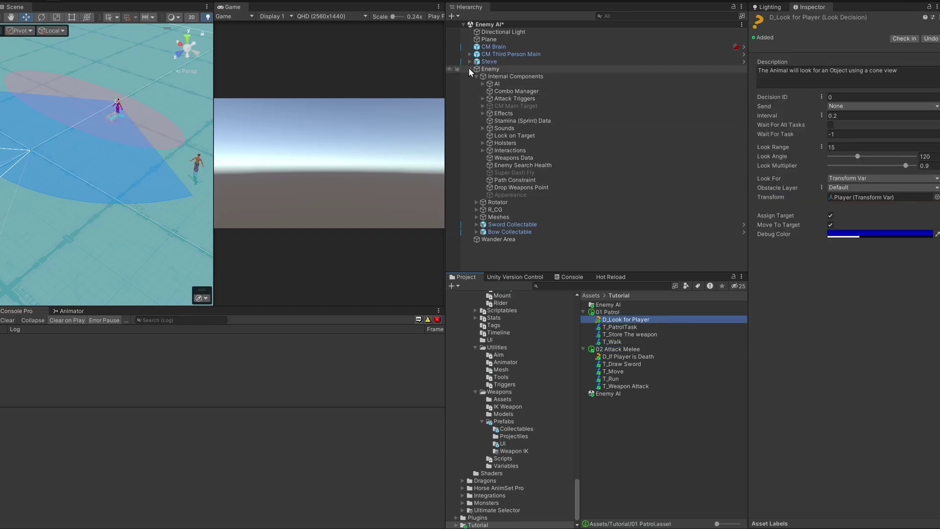
# - Collapse Steve's components down to the Weapon Manager, search the project for Rifle, and add the Rifle Collectable prefab to the scene
pyautogui.click(470, 68)
pyautogui.click(486, 64)
pyautogui.click(774, 323)
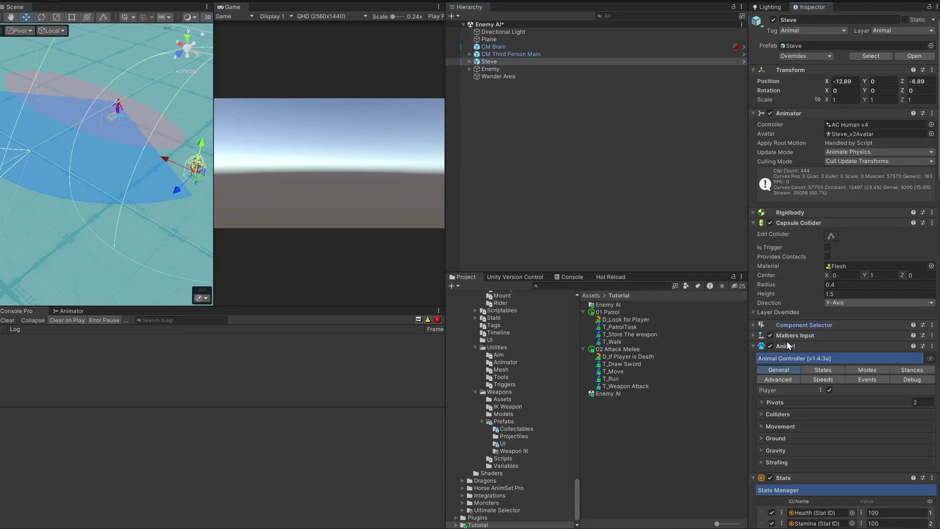
pyautogui.click(791, 356)
pyautogui.click(795, 367)
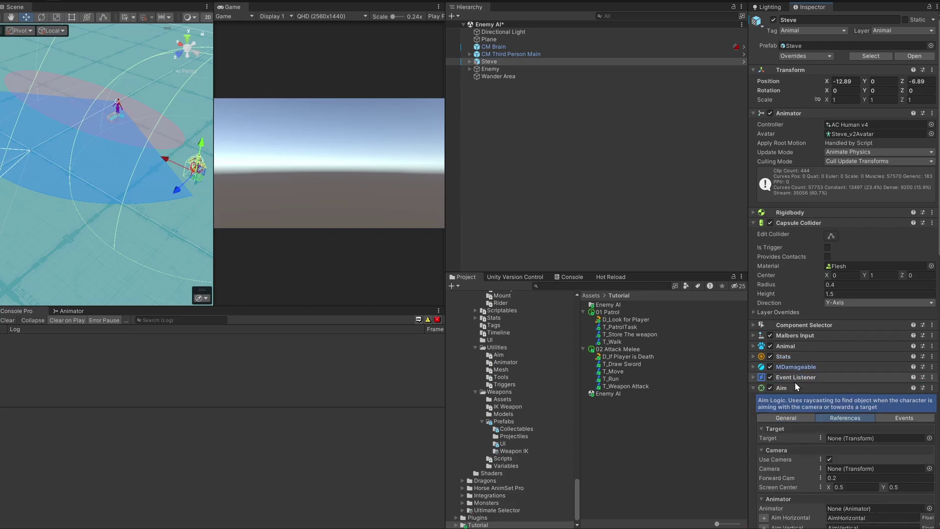
pyautogui.click(783, 388)
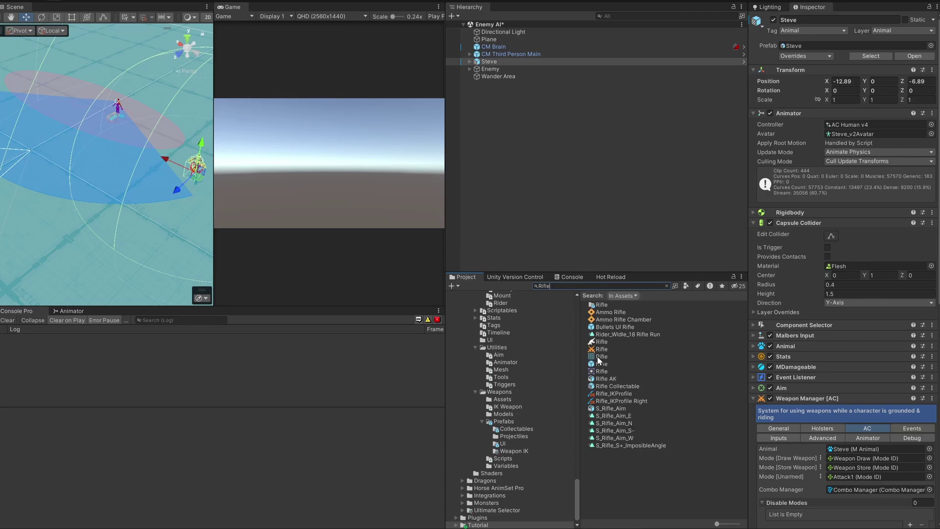
pyautogui.moveTo(611, 389); pyautogui.dragTo(556, 187)
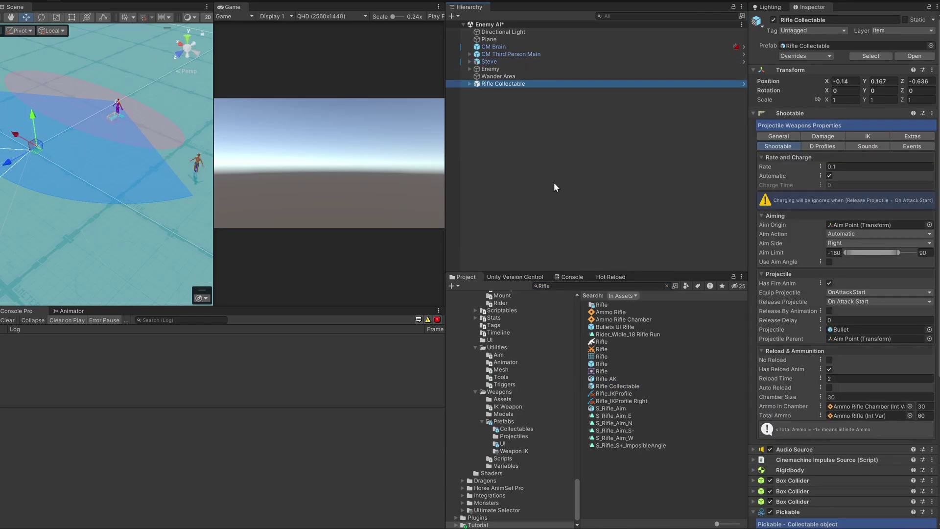
# - Assign the scene's Rifle Collectable as the Start Weapon in Steve's Weapon Manager general settings
pyautogui.click(490, 62)
pyautogui.scroll(-15, 856, 386)
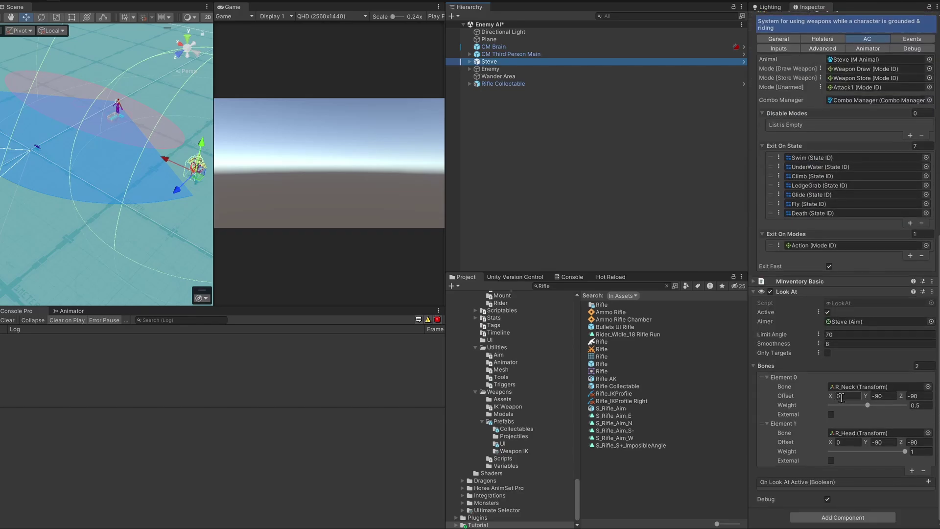
pyautogui.scroll(3, 788, 135)
pyautogui.click(779, 114)
pyautogui.scroll(2, 769, 147)
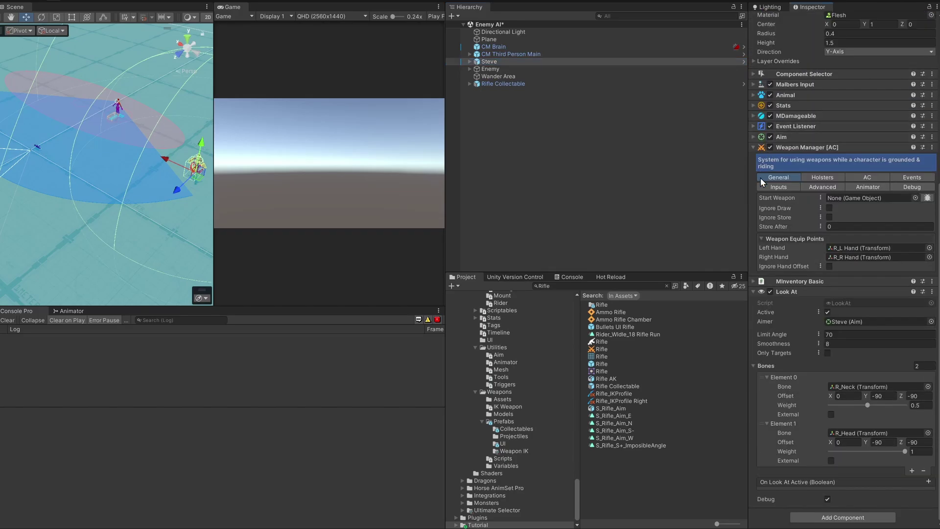
pyautogui.moveTo(503, 84); pyautogui.dragTo(845, 199)
# - Widen the Game view by narrowing the neighbouring Hierarchy and Project area
pyautogui.moveTo(446, 169); pyautogui.dragTo(570, 170)
pyautogui.click(619, 120)
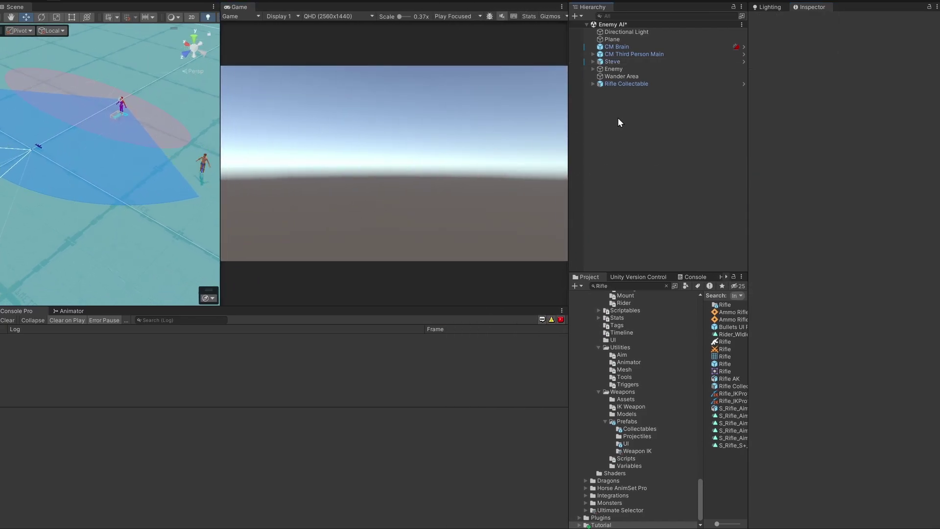
pyautogui.moveTo(569, 125); pyautogui.dragTo(514, 118)
# - Create a UI Canvas in the scene and delete the EventSystem object that comes with it
pyautogui.rightClick(568, 109)
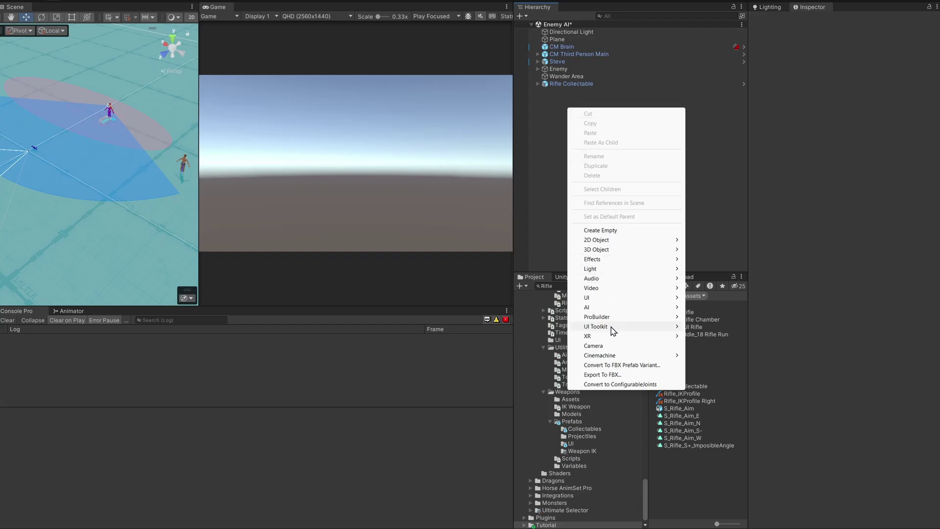
pyautogui.moveTo(607, 303)
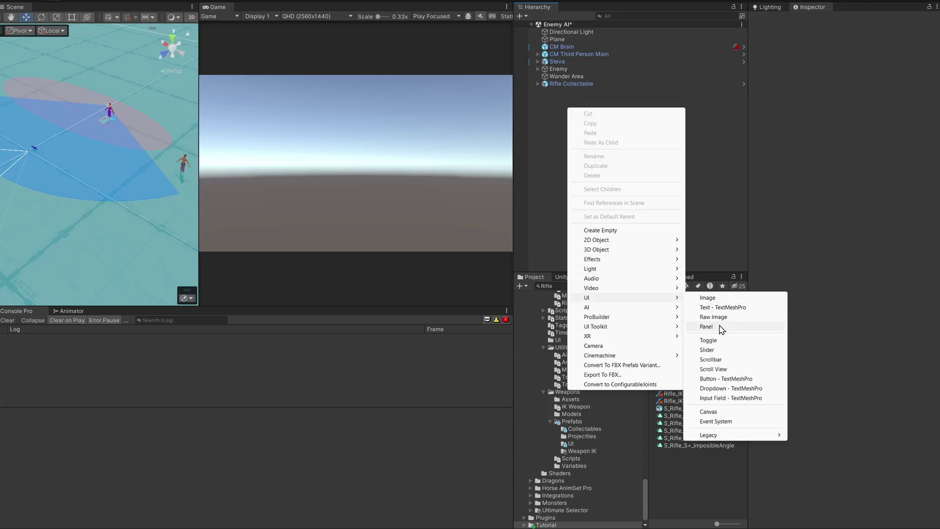
pyautogui.click(716, 413)
pyautogui.click(571, 113)
pyautogui.click(570, 99)
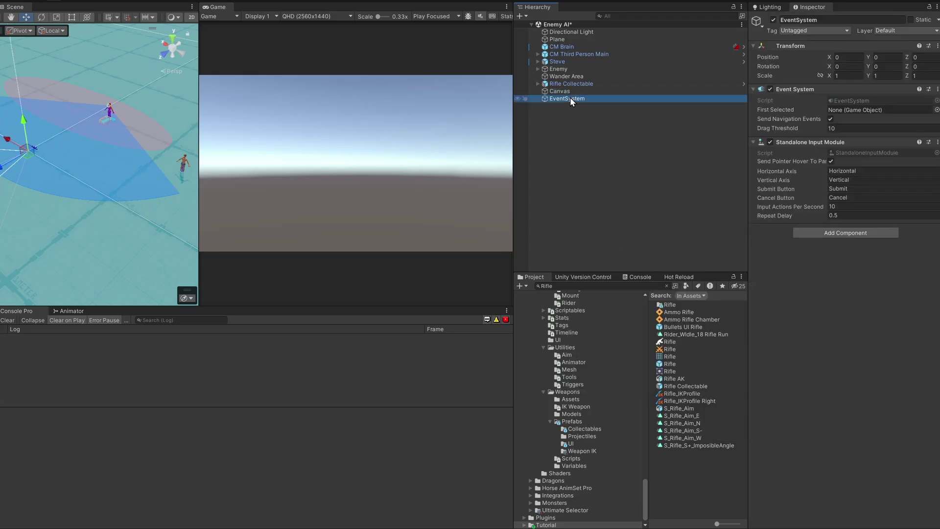
pyautogui.press('Delete')
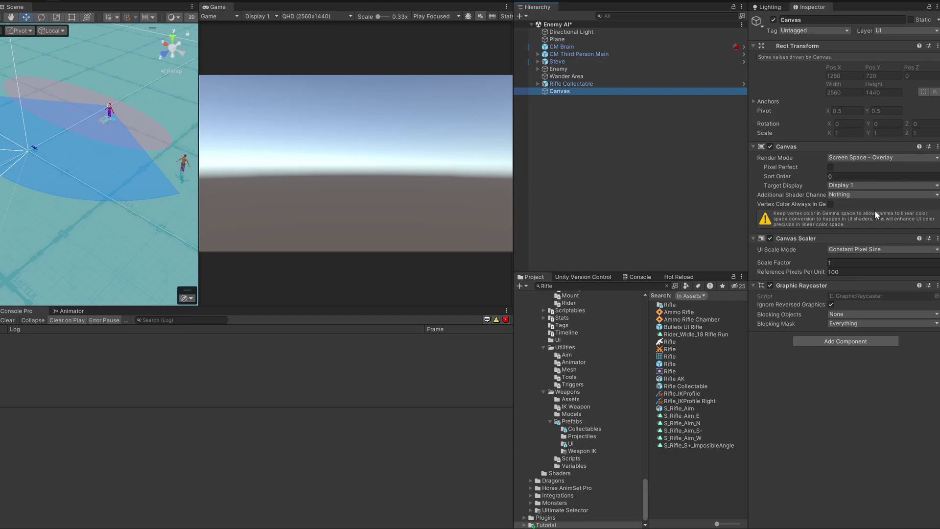
# - Set the Canvas's UI scale mode to Scale With Screen Size and add the Reticles prefab as its child
pyautogui.click(862, 251)
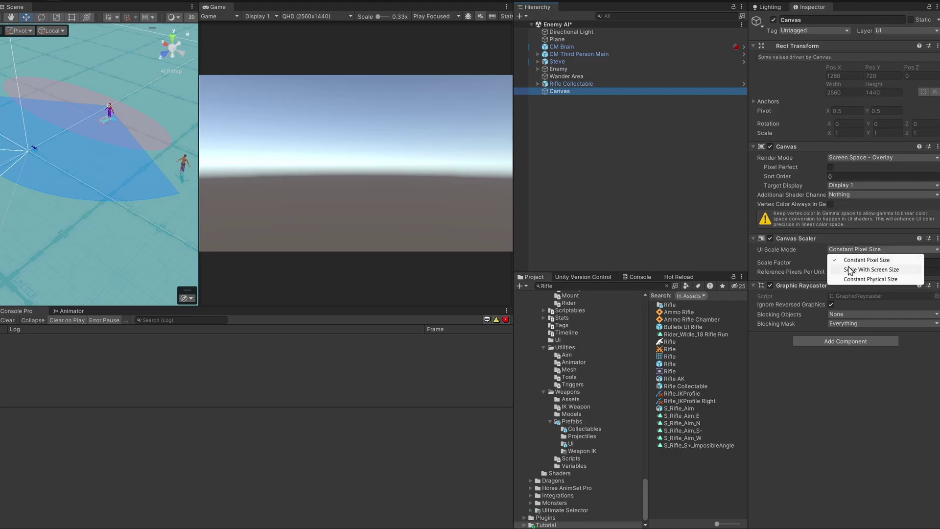
pyautogui.click(854, 270)
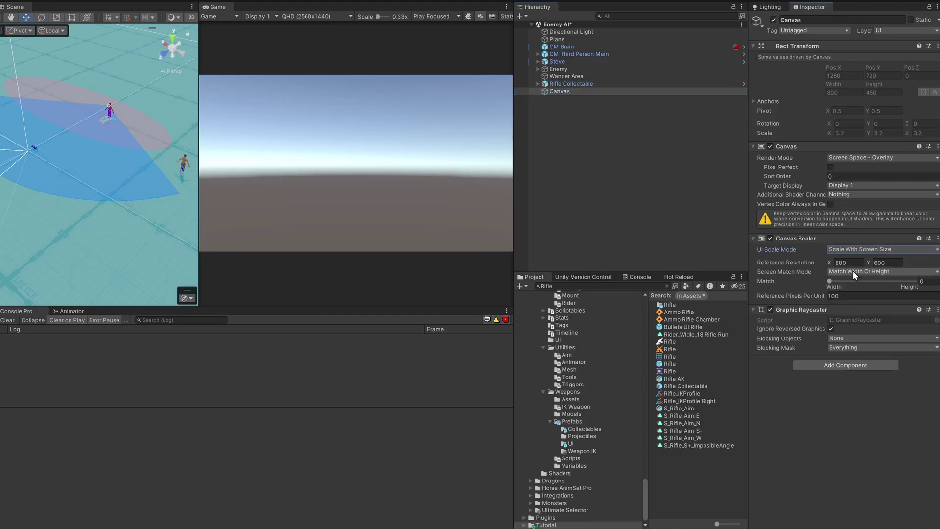
pyautogui.click(614, 287)
pyautogui.write('Re')
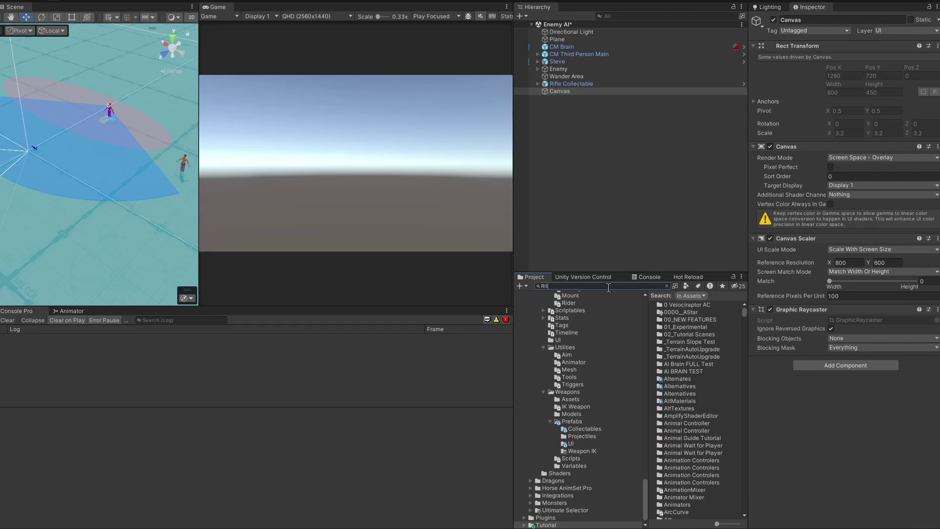
pyautogui.write('t')
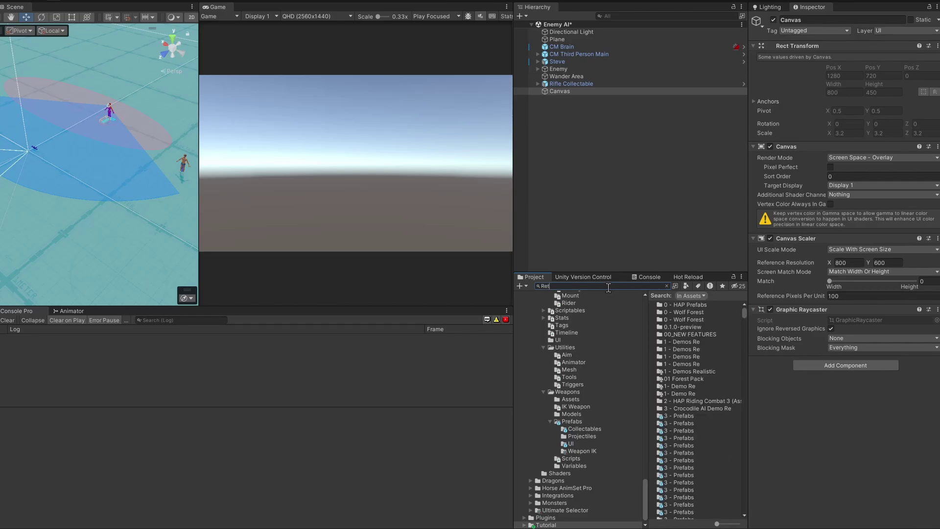
pyautogui.write('icles')
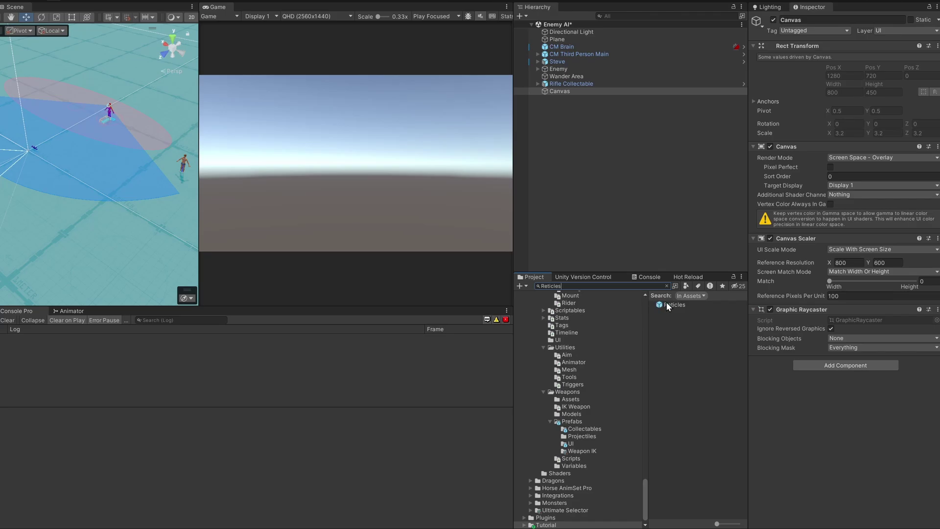
pyautogui.moveTo(670, 306); pyautogui.dragTo(560, 92)
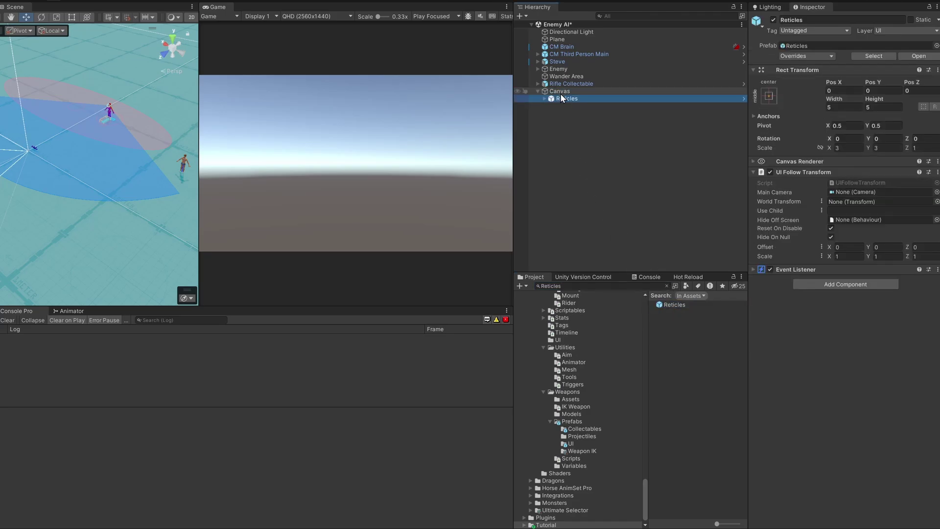
# - Find the Enemy UI Stats Group prefab in the Enemy Health Bar's folder and add it as a child of the Canvas
pyautogui.click(667, 286)
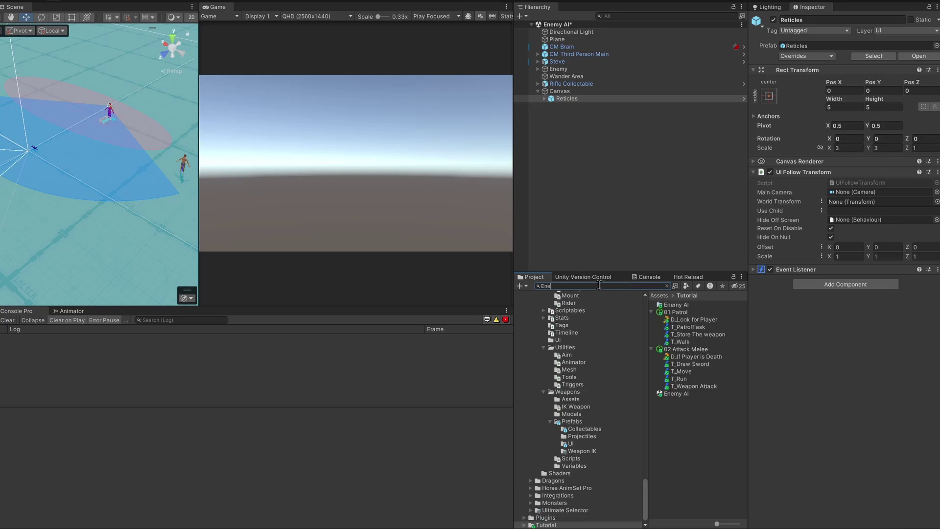
pyautogui.write('Enemy He')
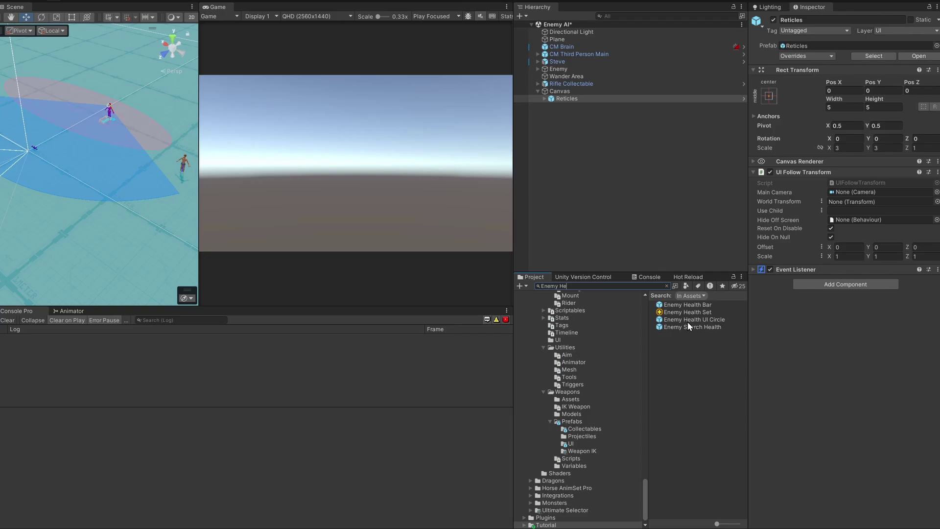
pyautogui.click(698, 305)
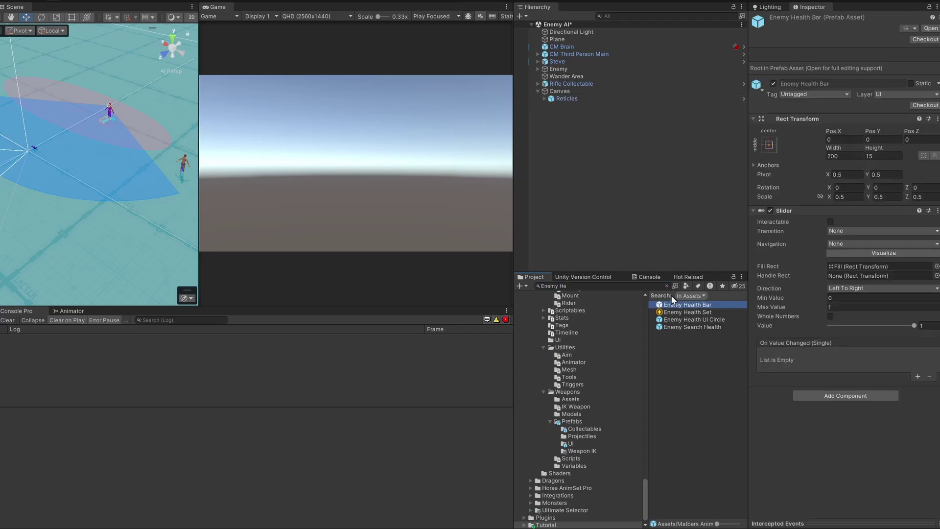
pyautogui.click(667, 286)
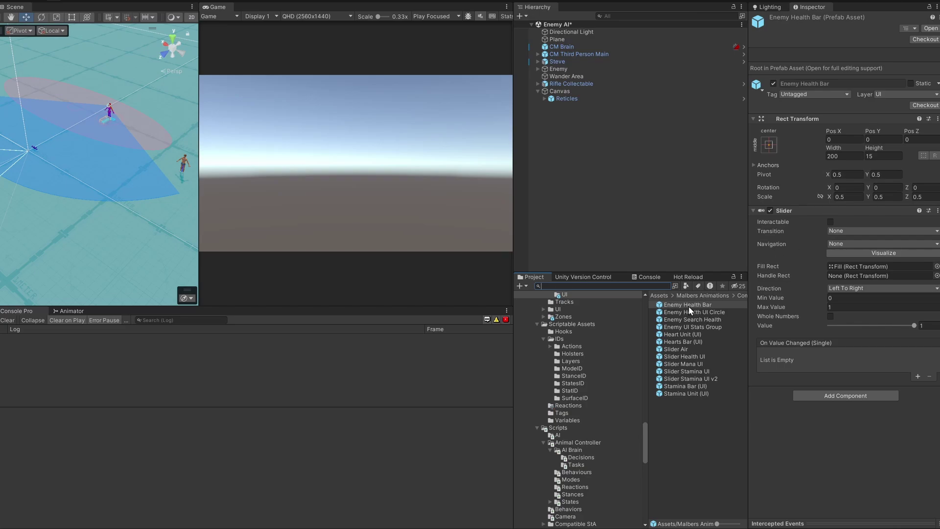
pyautogui.click(679, 327)
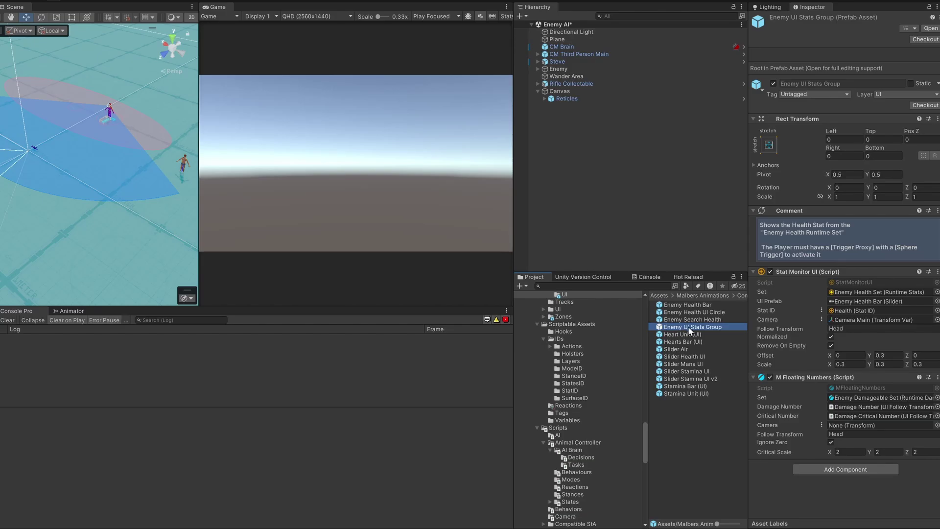
pyautogui.moveTo(689, 327); pyautogui.dragTo(567, 93)
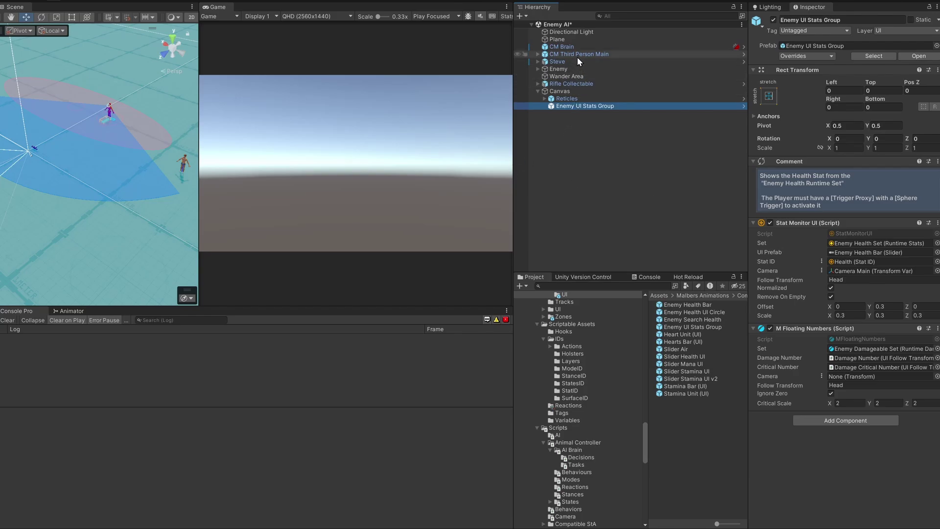
# - Change the Enemy object's layer to Enemy and answer the prompt about its child objects
pyautogui.click(556, 69)
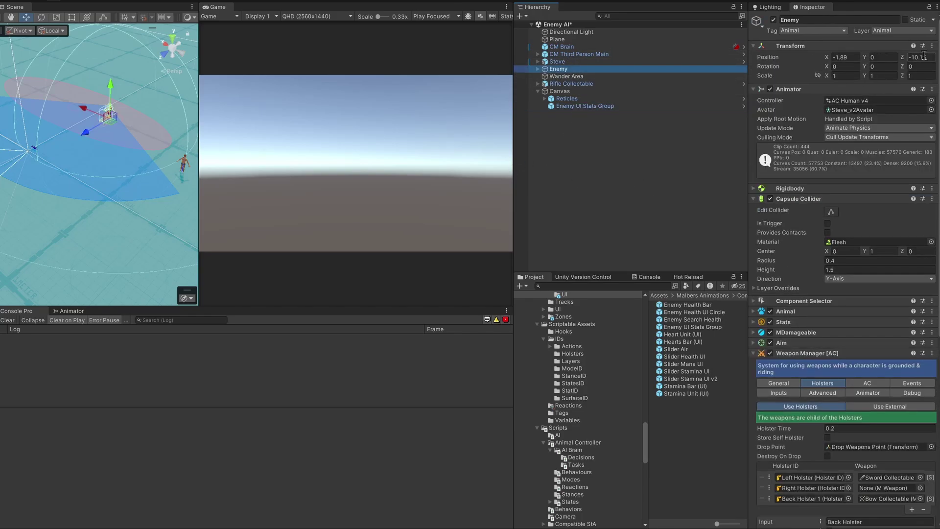
pyautogui.click(889, 30)
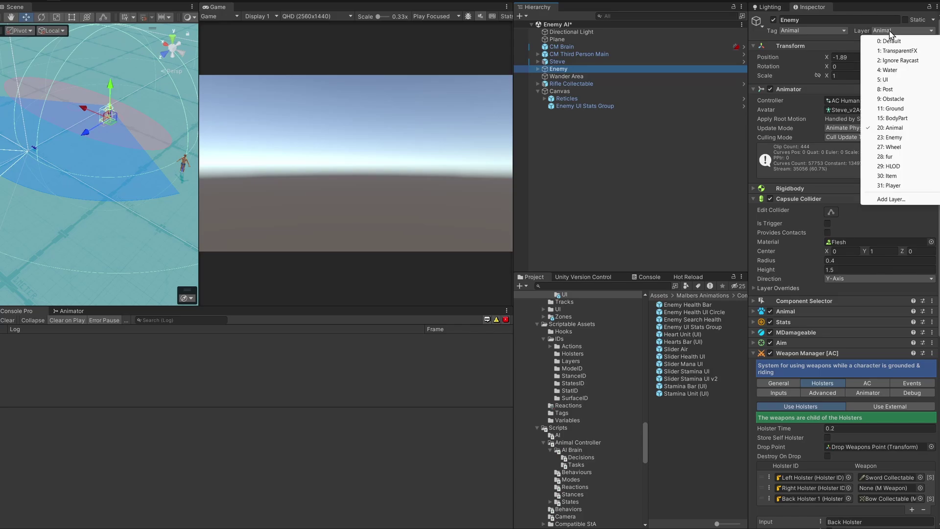
pyautogui.click(889, 137)
pyautogui.click(434, 277)
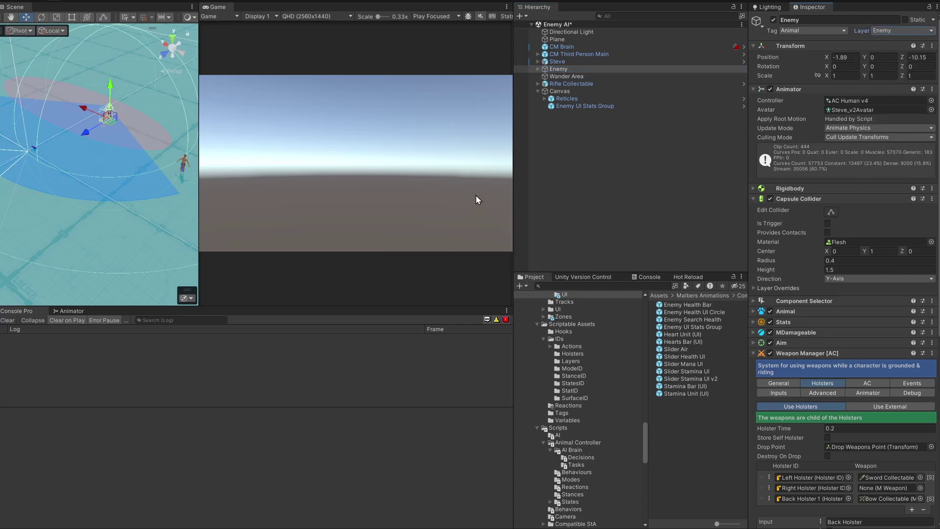
# - Play the scene to test Steve's rifle and the enemy stats UI near the patrolling enemy, and stop it
pyautogui.hotkey('ctrl', 'p')
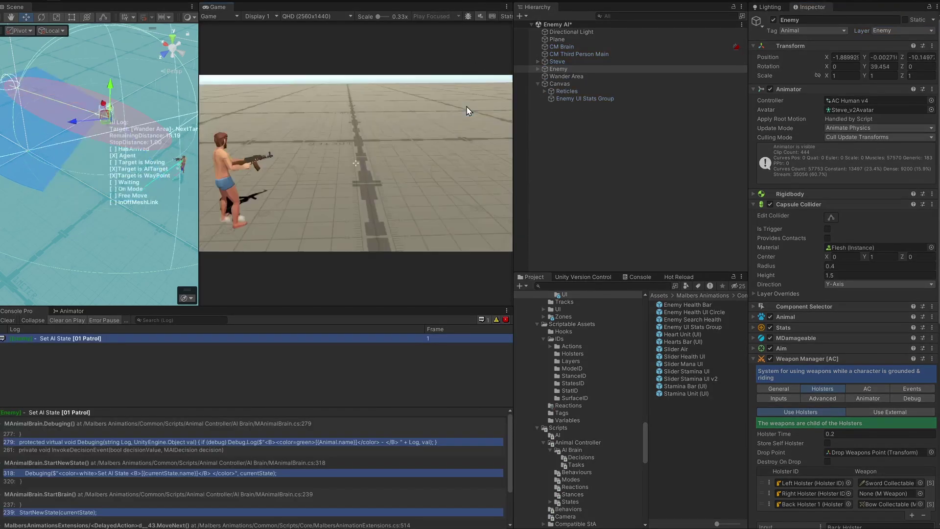
pyautogui.press('w')
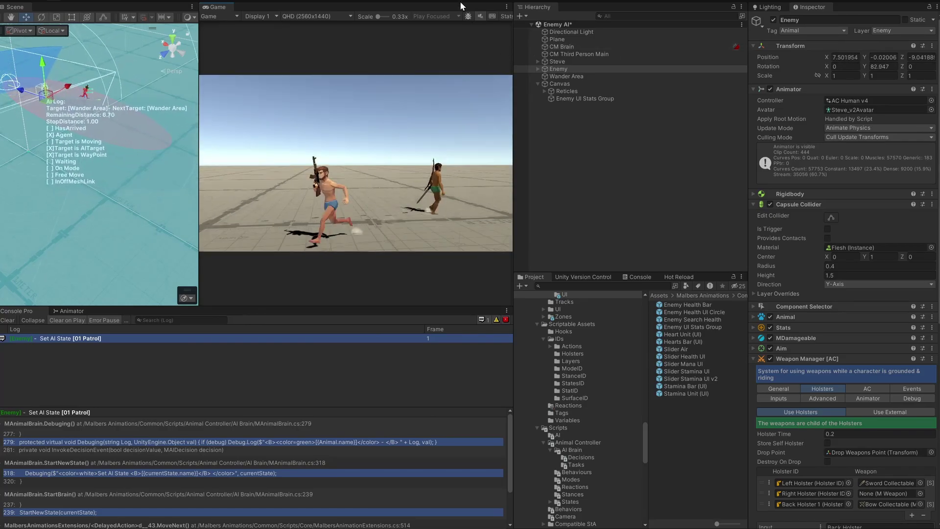
pyautogui.hotkey('ctrl', 'p')
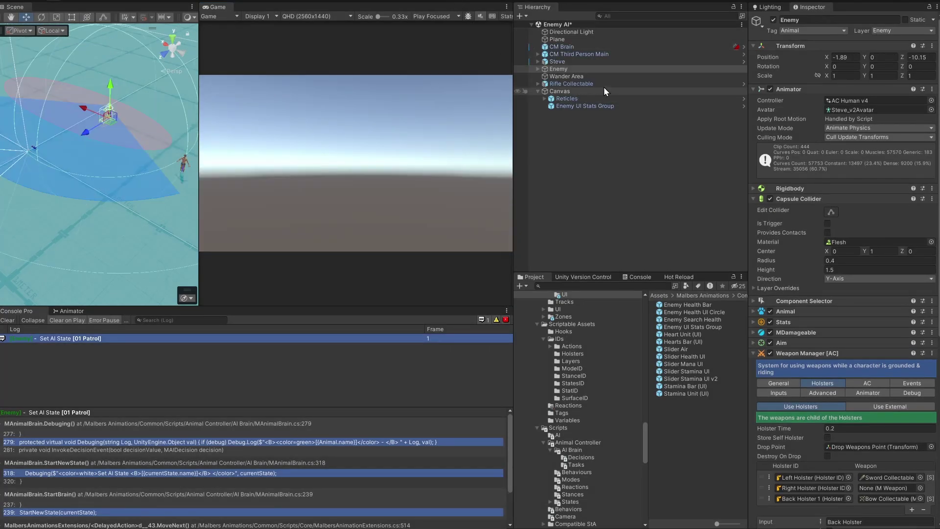
# - Inspect the Enemy UI Stats Group and the layer and tag filters of the Enemy Search Health trigger in Steve's internal components
pyautogui.click(795, 199)
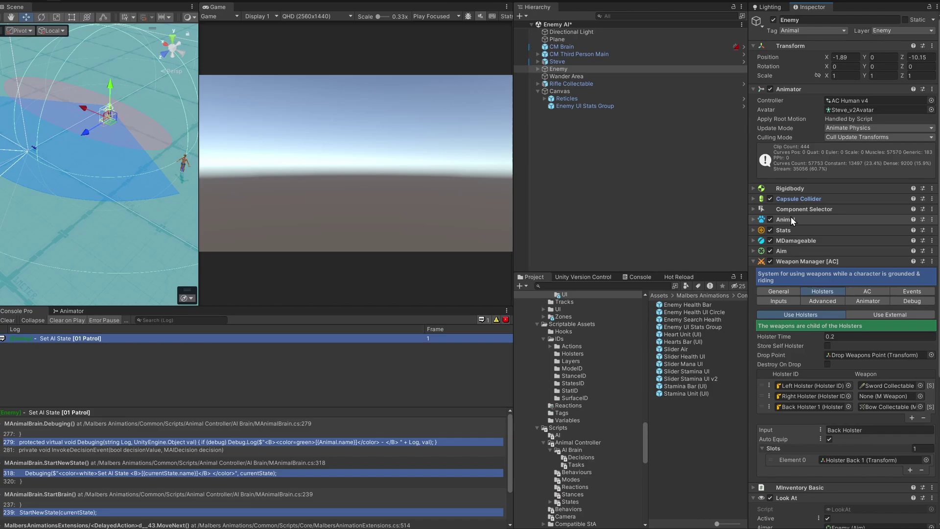
pyautogui.click(571, 106)
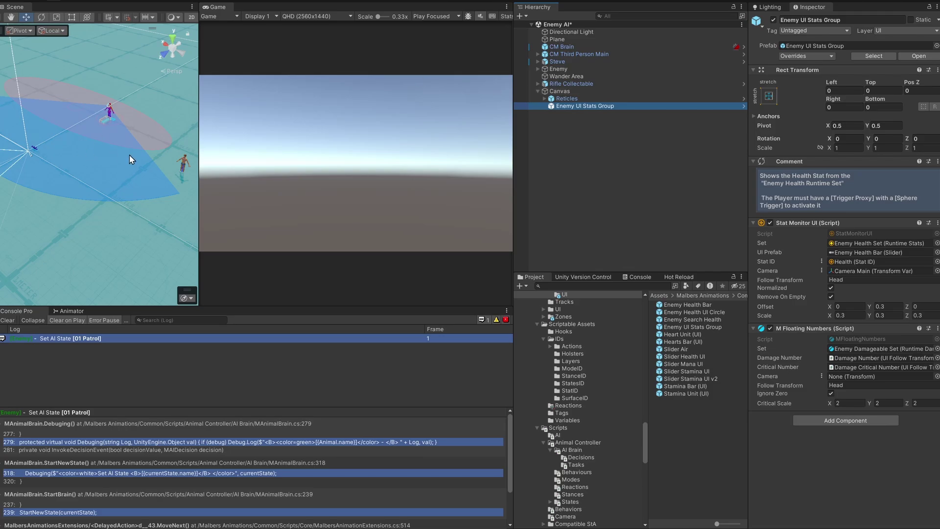
pyautogui.click(189, 166)
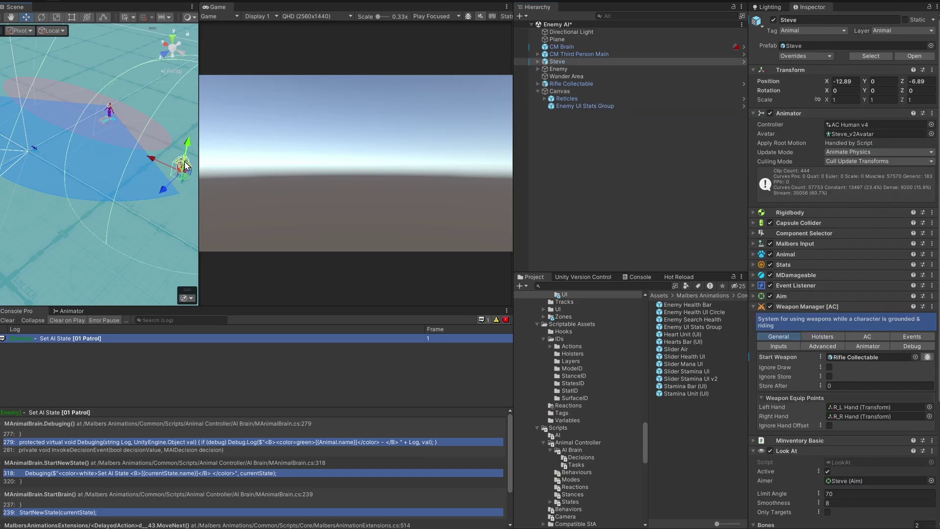
pyautogui.click(537, 62)
pyautogui.click(544, 69)
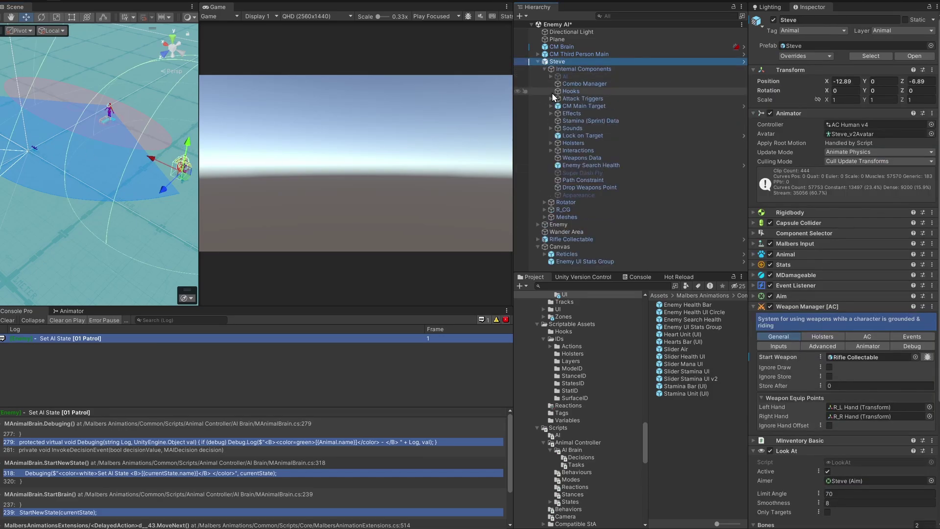
pyautogui.click(571, 165)
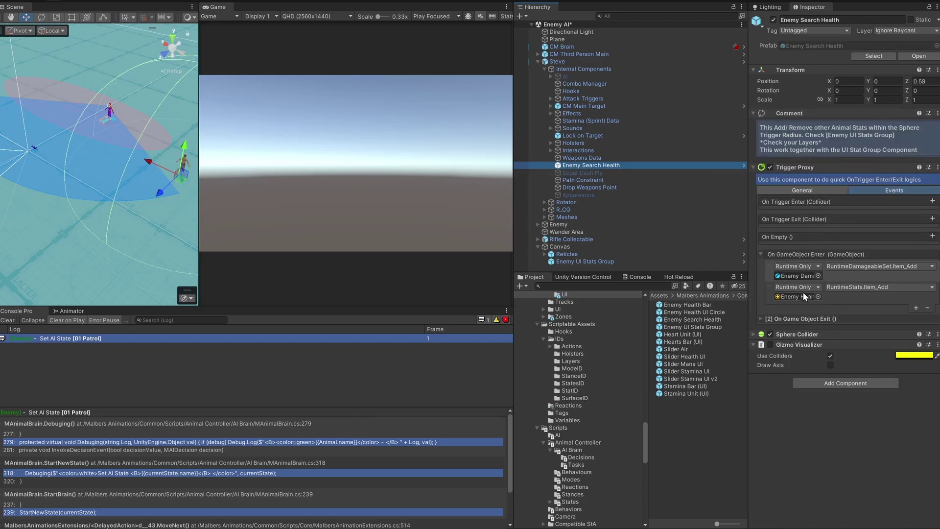
pyautogui.click(797, 191)
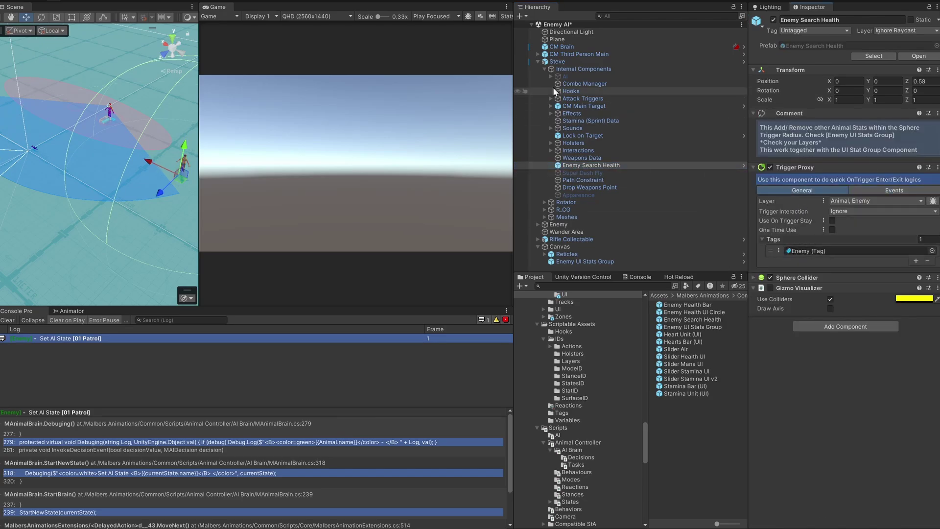
pyautogui.click(537, 61)
# - Add a Tags component to the Enemy object and assign the Enemy tag in its list
pyautogui.click(559, 69)
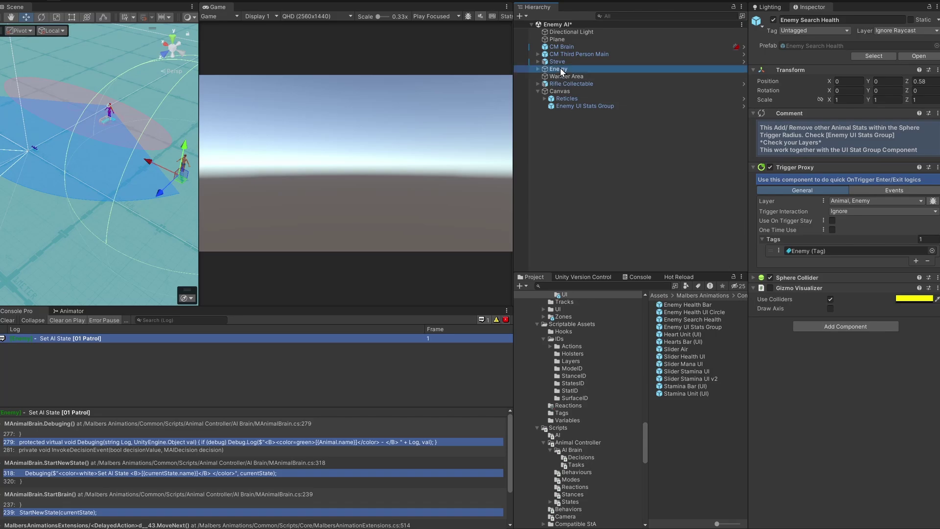
pyautogui.click(807, 260)
pyautogui.click(797, 281)
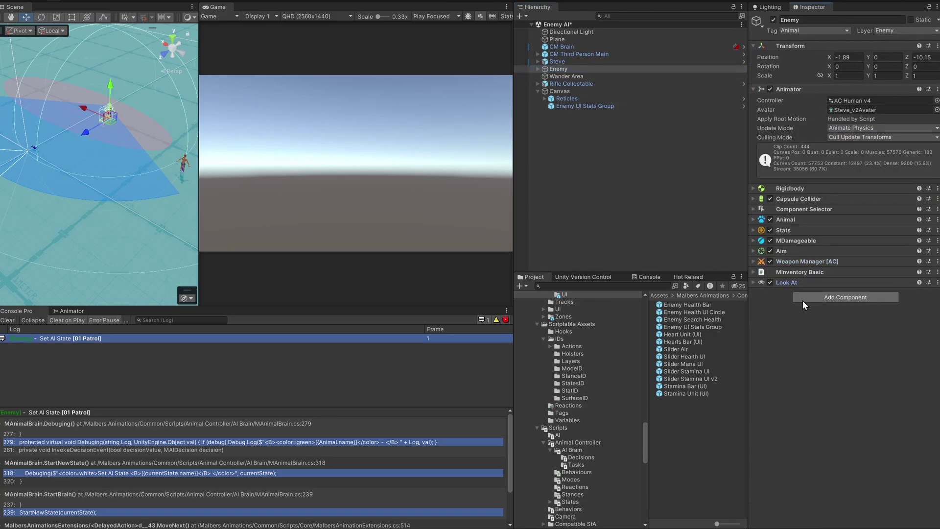
pyautogui.click(803, 298)
pyautogui.write('tags')
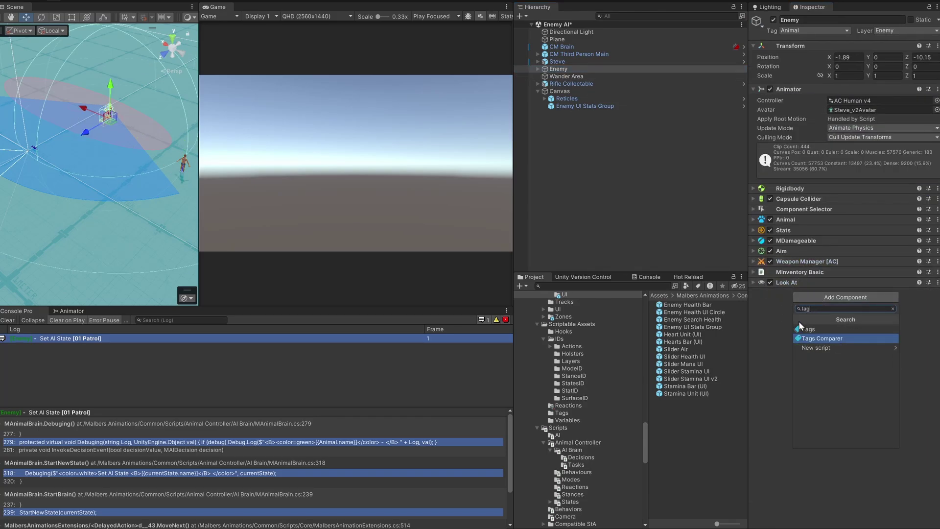
pyautogui.click(804, 328)
pyautogui.click(806, 294)
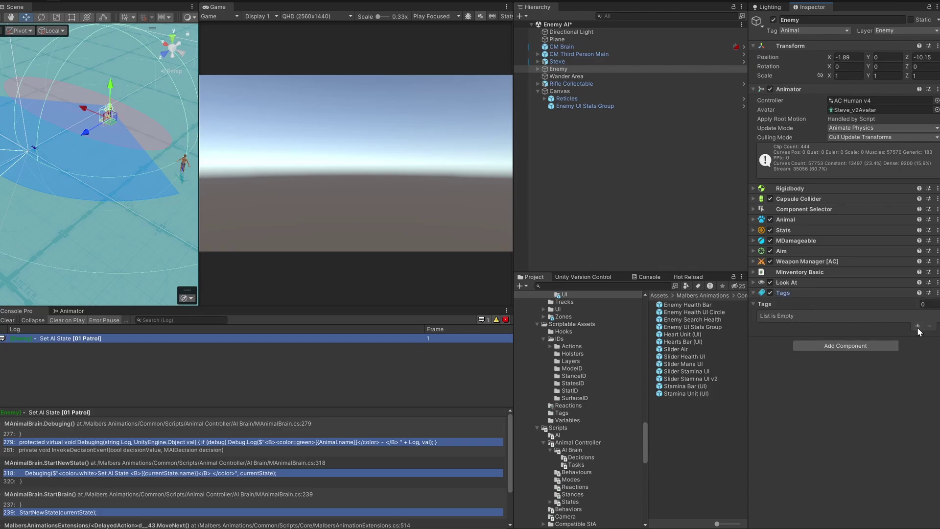
pyautogui.click(918, 327)
pyautogui.click(773, 316)
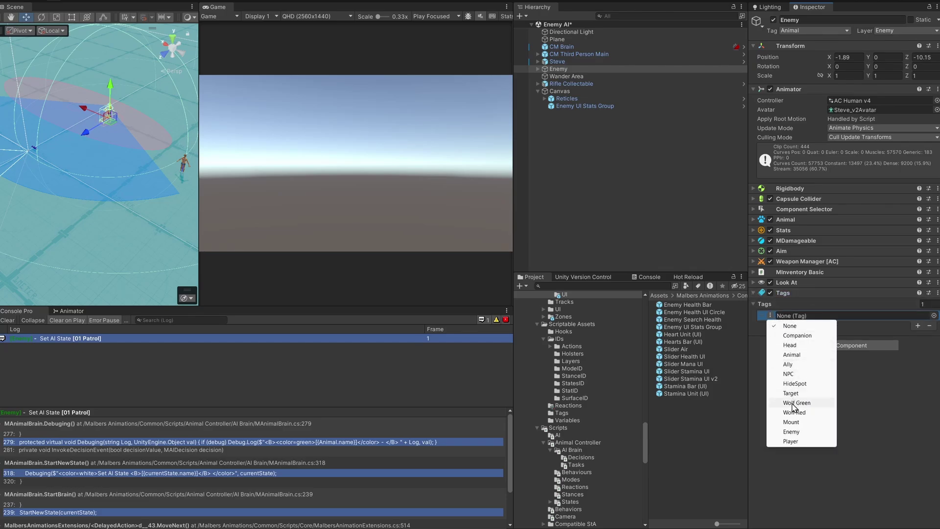
pyautogui.click(790, 431)
# - Play the scene, run Steve near the tagged enemy to test its health bar, and stop the scene
pyautogui.click(463, 0)
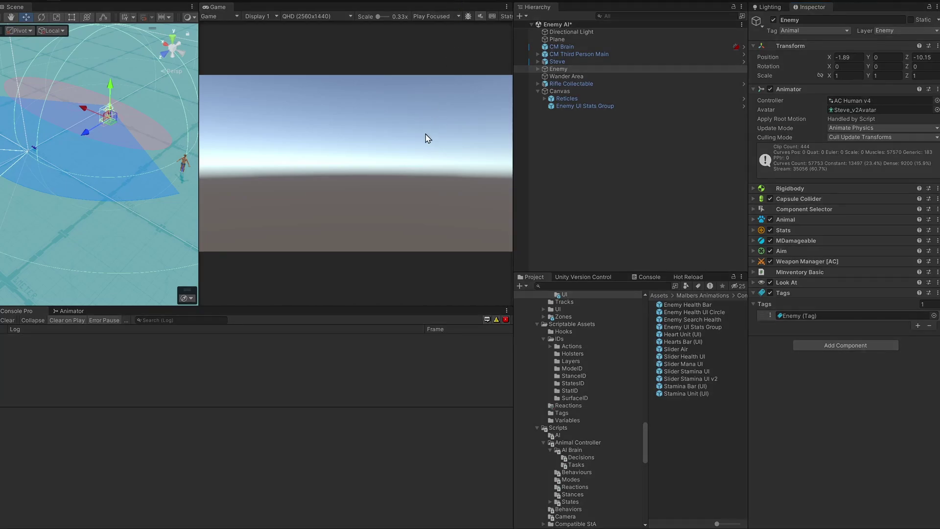
pyautogui.press('w')
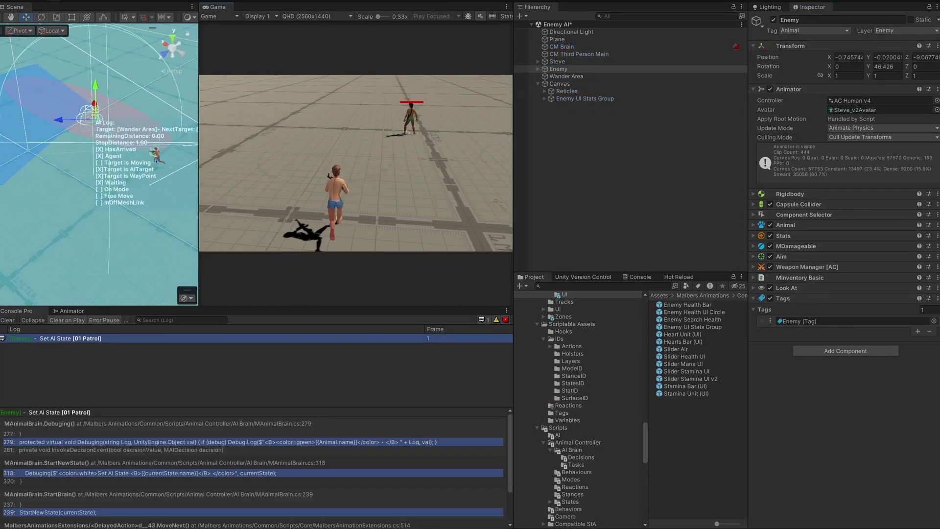
pyautogui.press('d')
pyautogui.press('a')
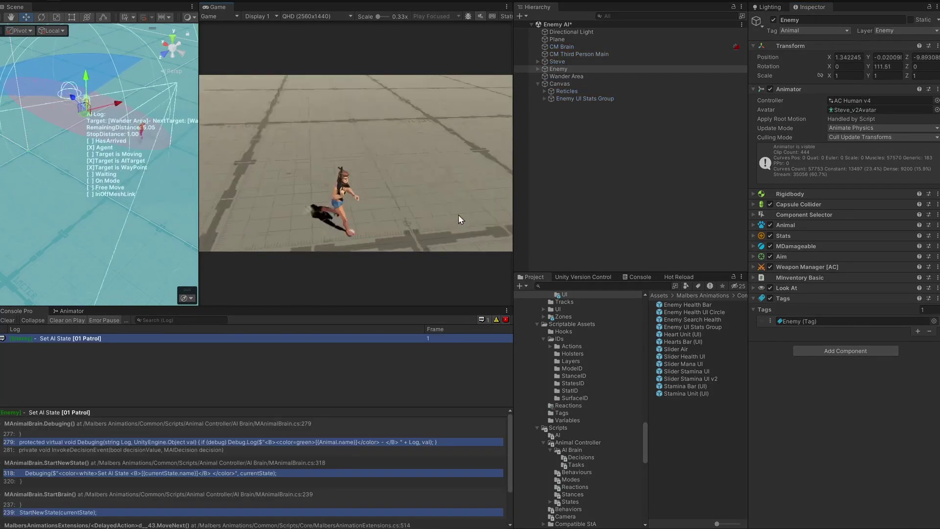
pyautogui.rightClick(356, 163)
pyautogui.press('w')
pyautogui.press('Escape')
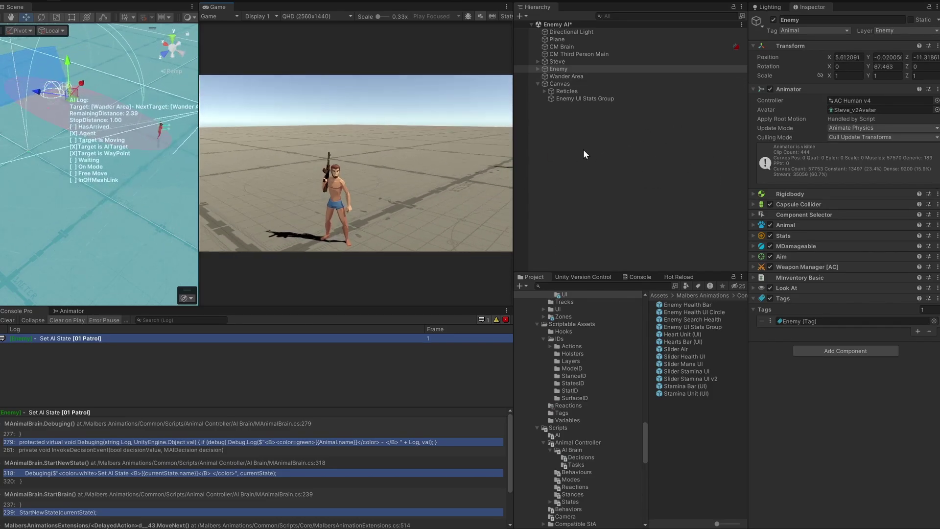
pyautogui.click(456, 1)
# - Search the project for "Setting" and add the Game Settings prefab to the root of the Enemy AI scene
pyautogui.click(659, 166)
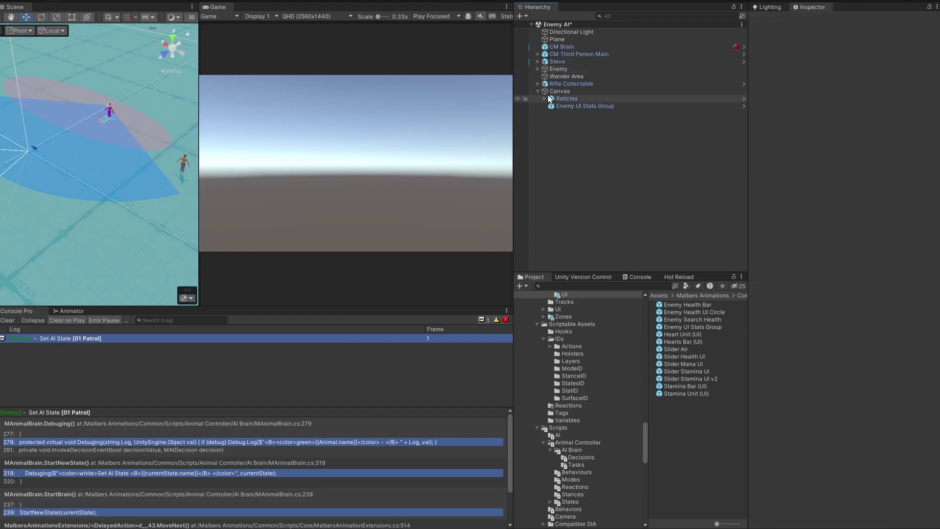
pyautogui.click(538, 91)
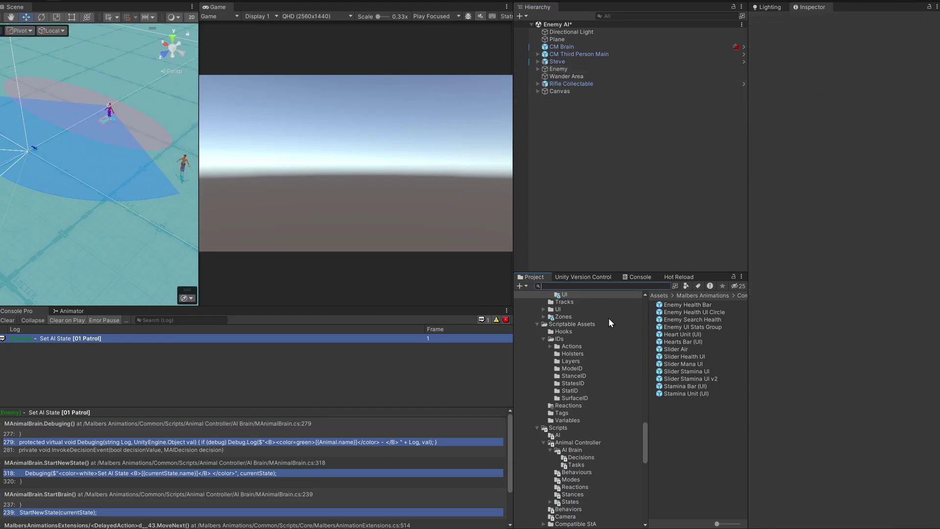
pyautogui.write('Setting')
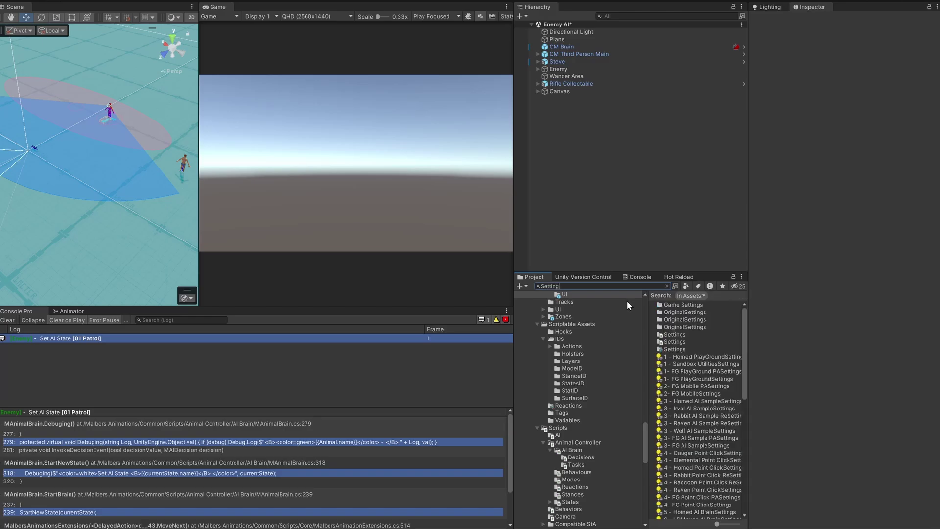
pyautogui.scroll(-10, 689, 419)
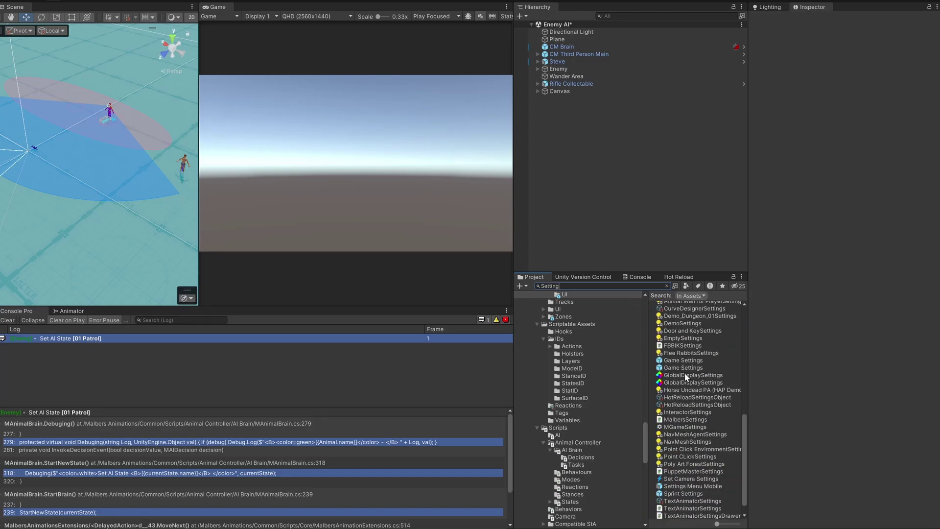
pyautogui.moveTo(688, 361); pyautogui.dragTo(571, 136)
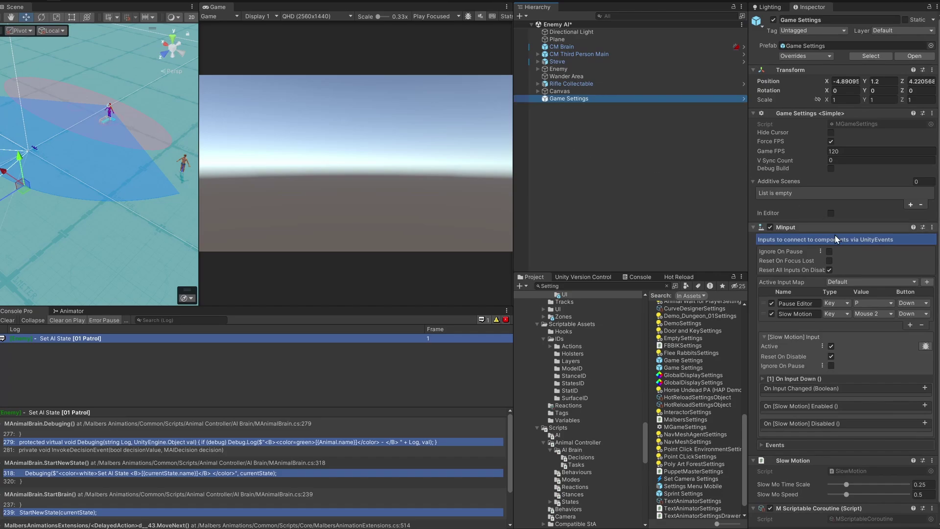
# - Enable Hide Cursor on the Game Settings object and collapse its other components
pyautogui.click(831, 132)
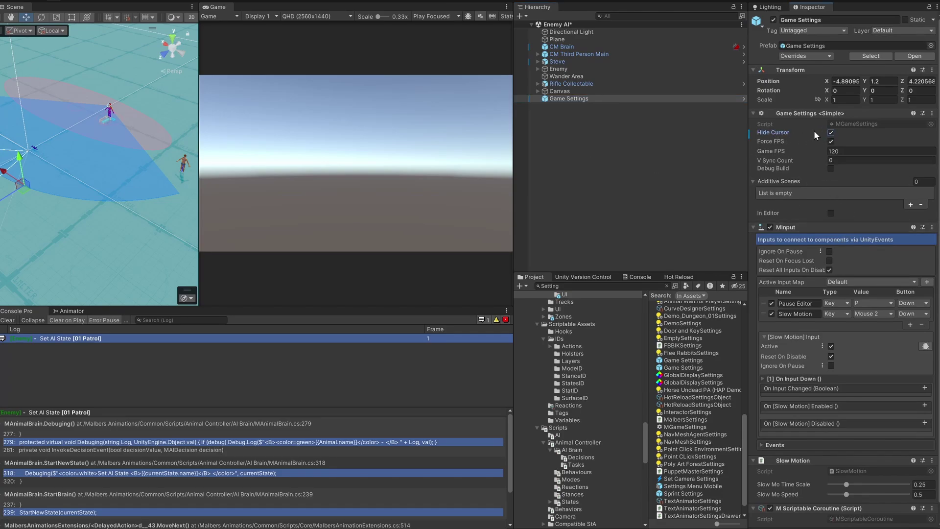
pyautogui.click(786, 228)
pyautogui.click(771, 227)
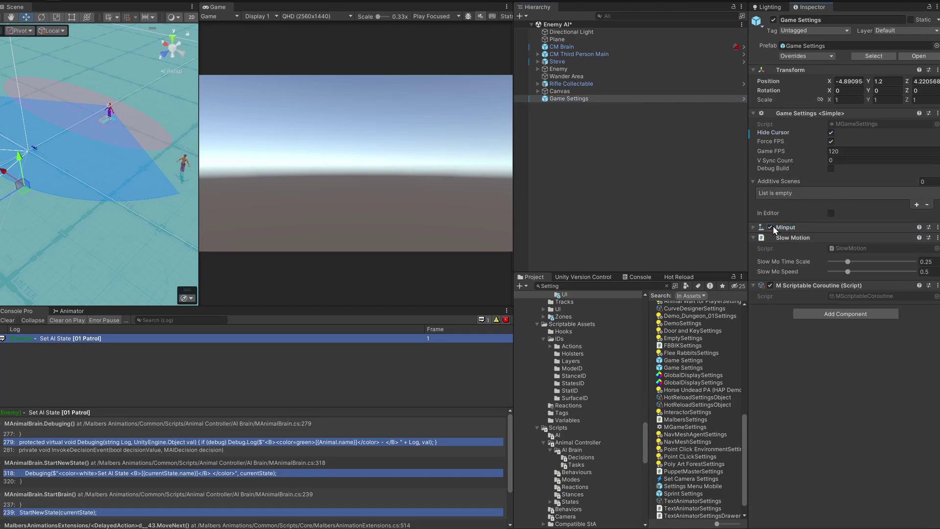
pyautogui.click(796, 239)
pyautogui.click(577, 150)
# - Play the scene to test aiming and shooting the enemy with the cursor hidden, then stop it and clear the console
pyautogui.click(456, 2)
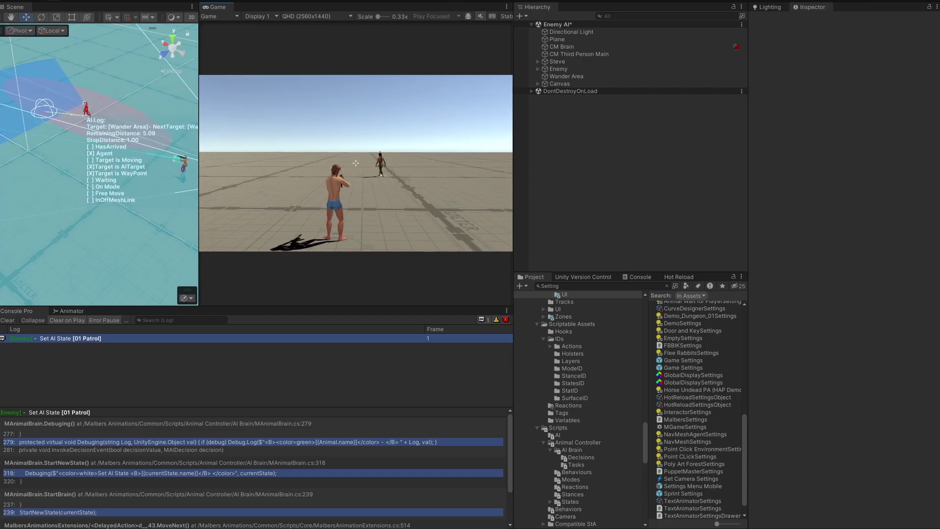
pyautogui.press('w')
pyautogui.press('w')
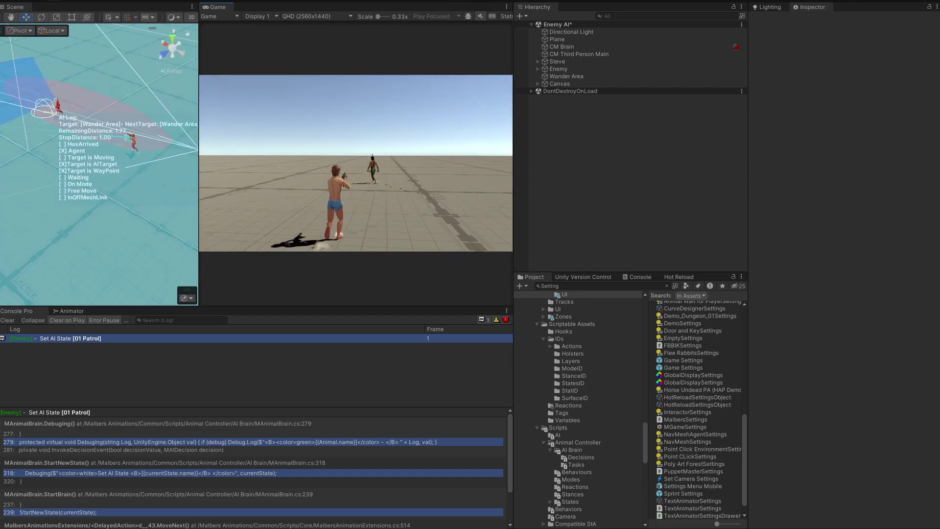
pyautogui.click(356, 163)
pyautogui.click(356, 164)
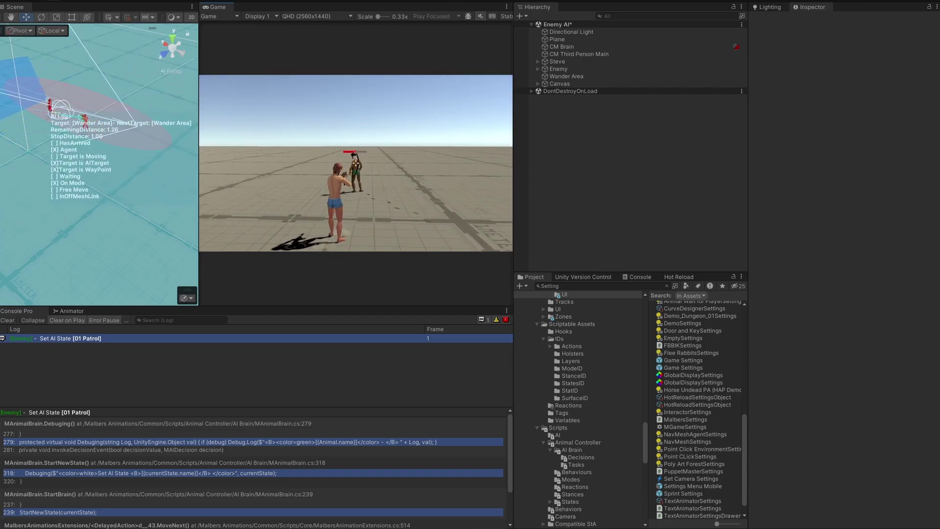
pyautogui.click(356, 163)
pyautogui.click(356, 164)
pyautogui.click(356, 164)
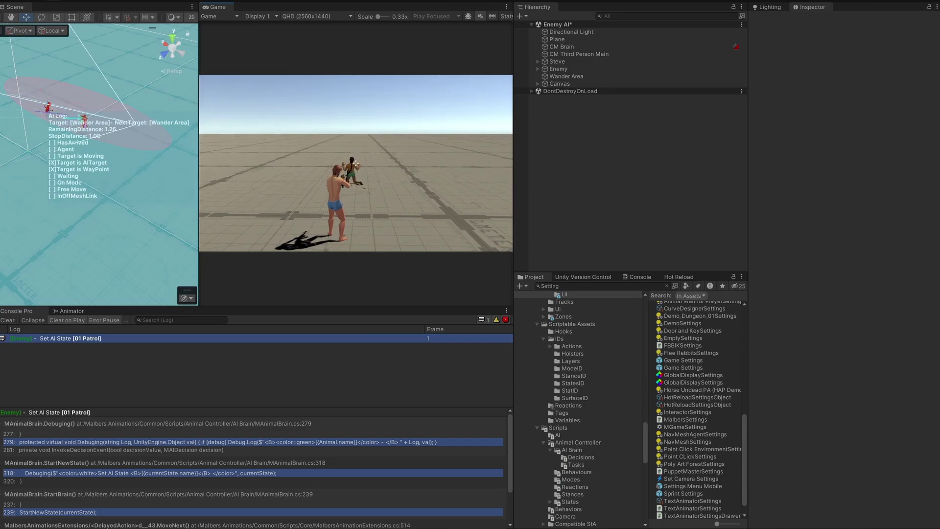
pyautogui.hotkey('ctrl', 'p')
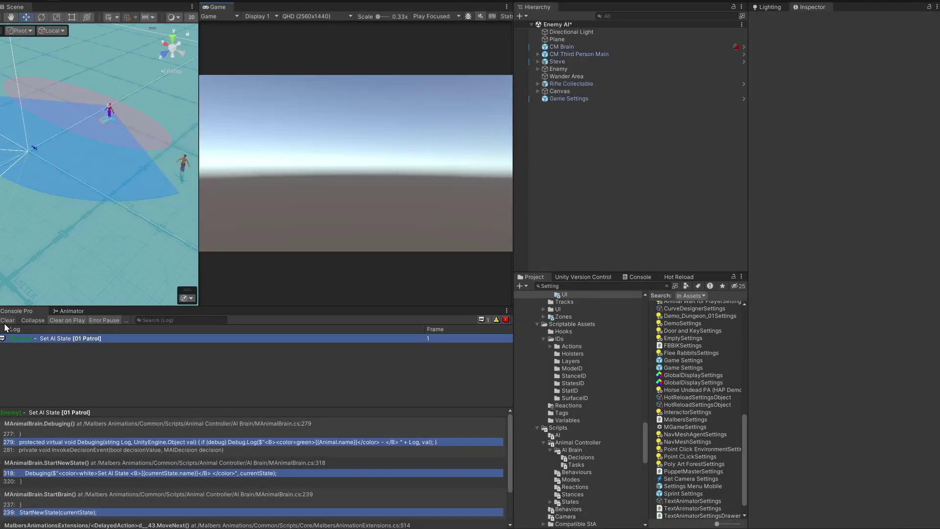
pyautogui.click(8, 321)
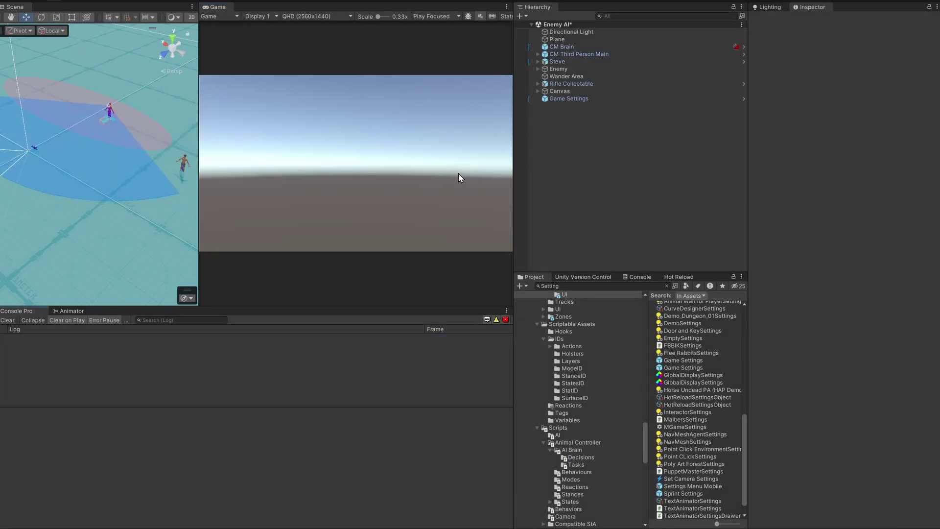
pyautogui.click(558, 62)
pyautogui.moveTo(89, 122); pyautogui.dragTo(153, 190, button='right')
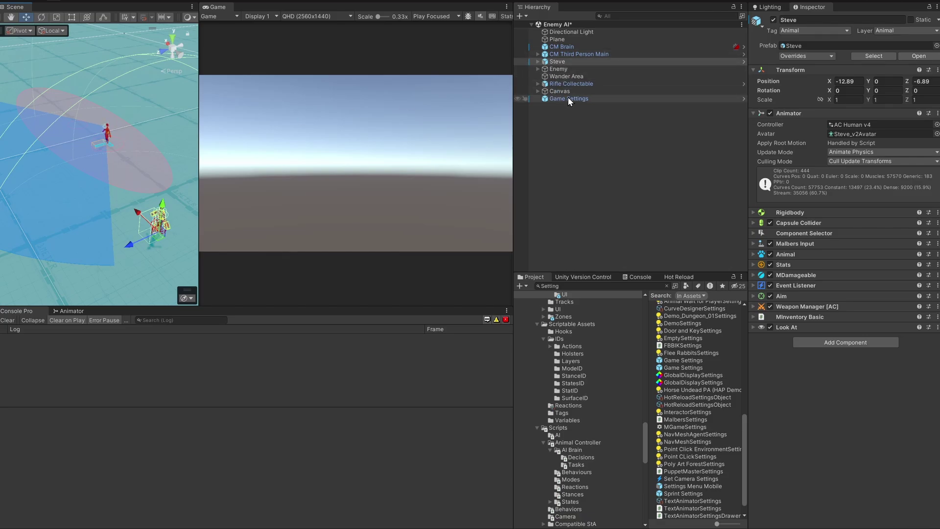
pyautogui.click(538, 62)
pyautogui.click(539, 62)
# - Locate the Enemy brain's current state asset through its AI component and open the 02 Attack Melee state beside it
pyautogui.click(551, 69)
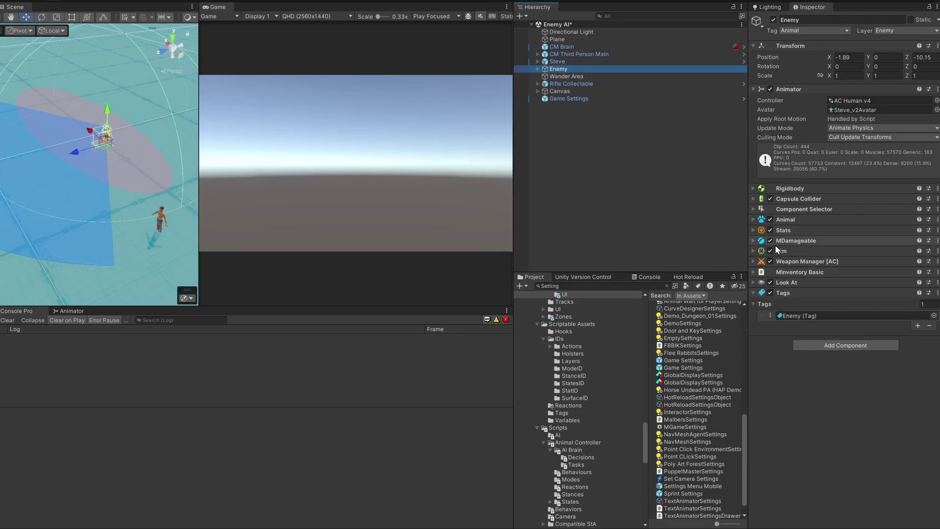
pyautogui.click(795, 211)
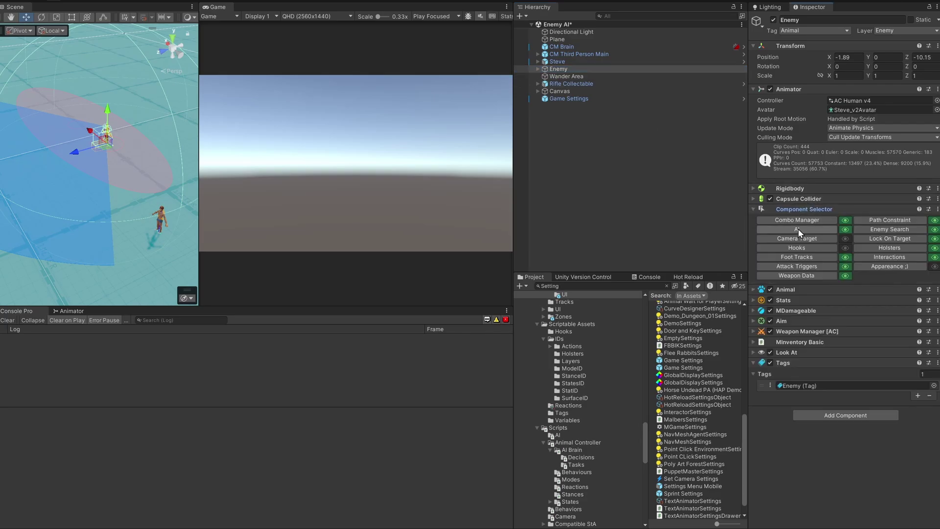
pyautogui.click(799, 225)
pyautogui.click(852, 435)
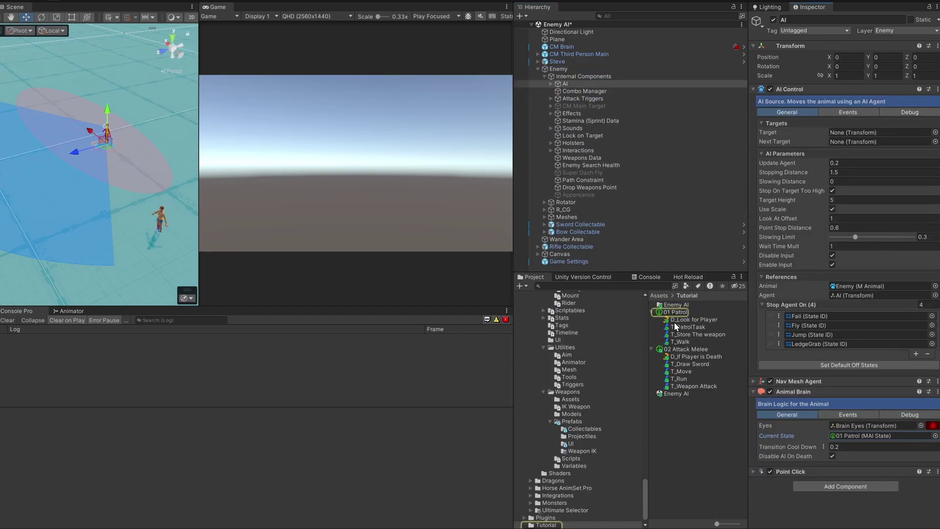
pyautogui.click(677, 304)
pyautogui.click(681, 350)
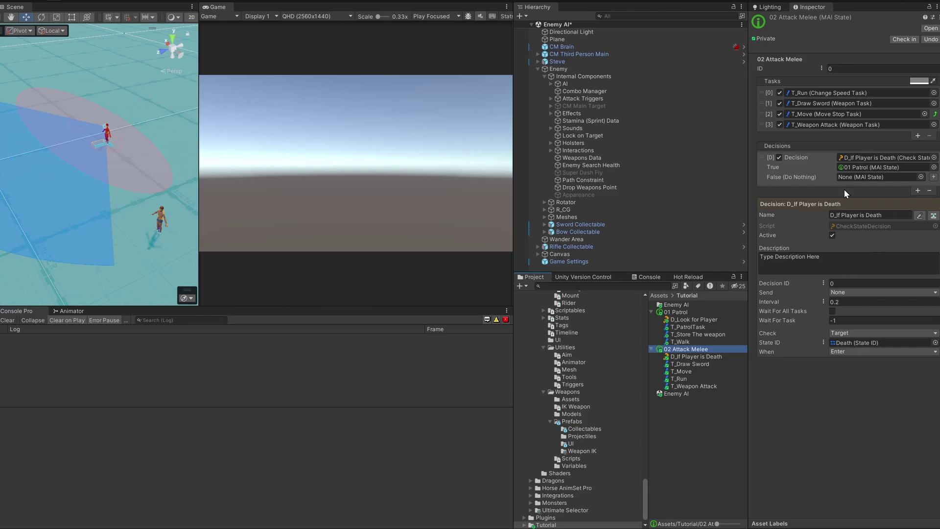
# - Add a Check Stat decision to the 02 Attack Melee state's decisions
pyautogui.click(917, 192)
pyautogui.moveTo(918, 201)
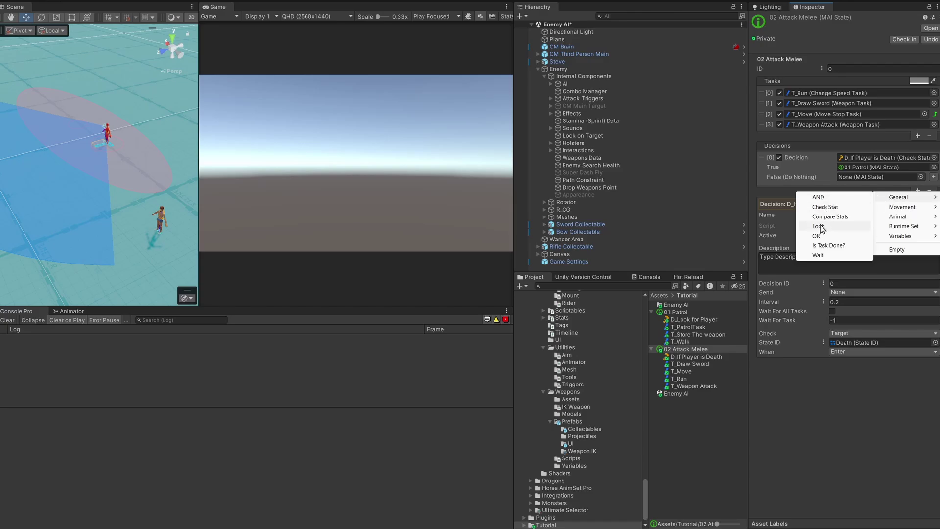
pyautogui.click(828, 207)
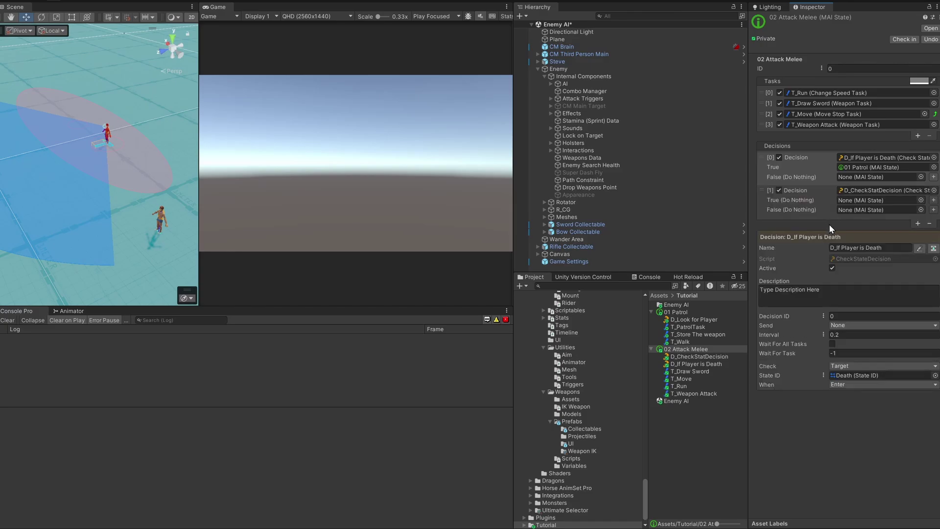
# - Rename the second decision of the 02 Attack Melee state as D_Health 50
pyautogui.click(771, 205)
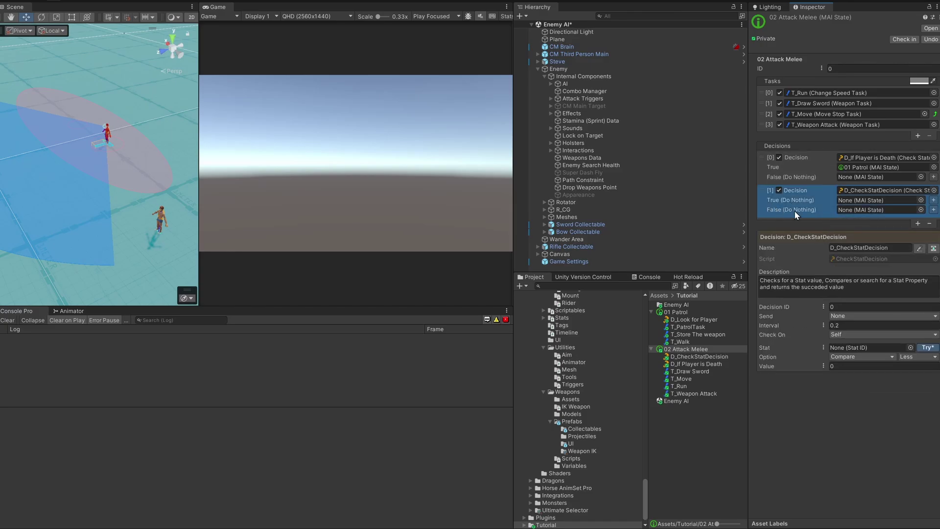
pyautogui.moveTo(839, 247); pyautogui.dragTo(904, 249)
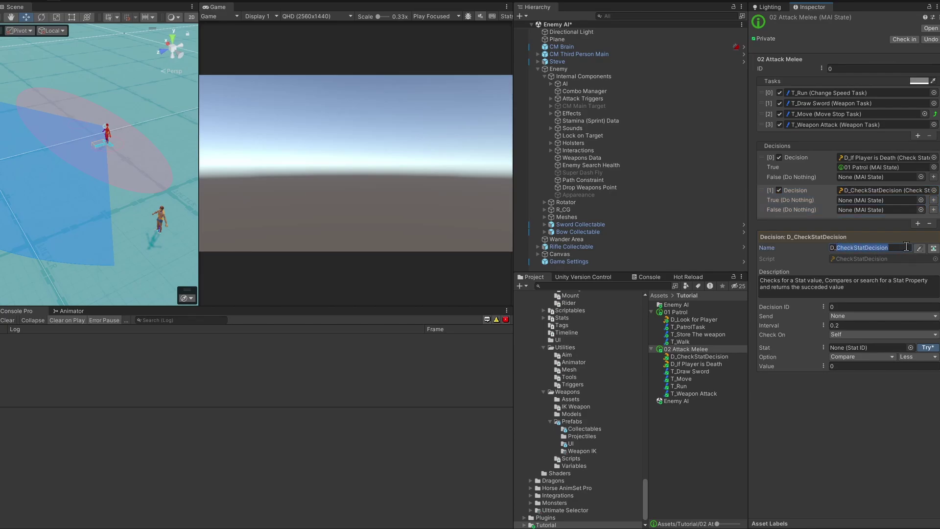
pyautogui.write('H')
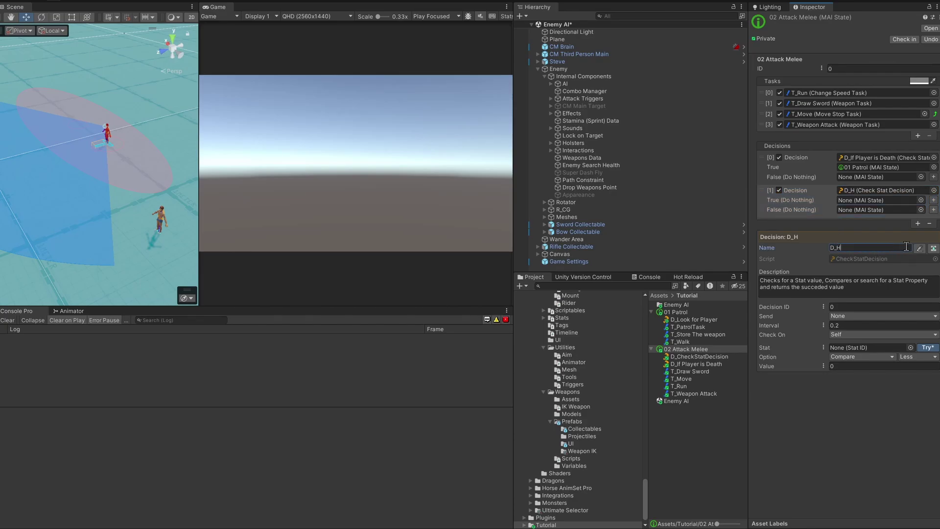
pyautogui.write('ealth 50')
pyautogui.press('BackSpace')
pyautogui.click(916, 248)
# - Configure the D_Health 50 decision to check the Health stat with Compare Normalized and a value of 0.5
pyautogui.click(842, 348)
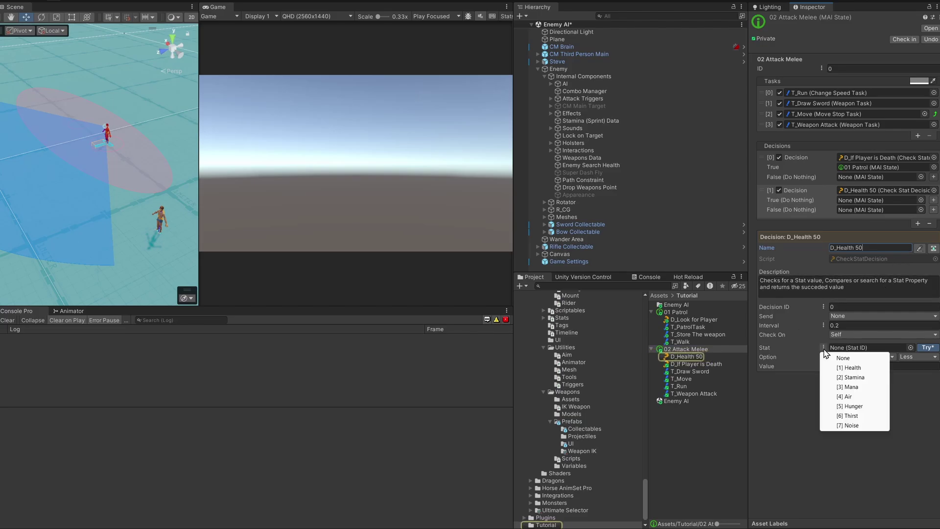
pyautogui.click(852, 367)
pyautogui.click(853, 357)
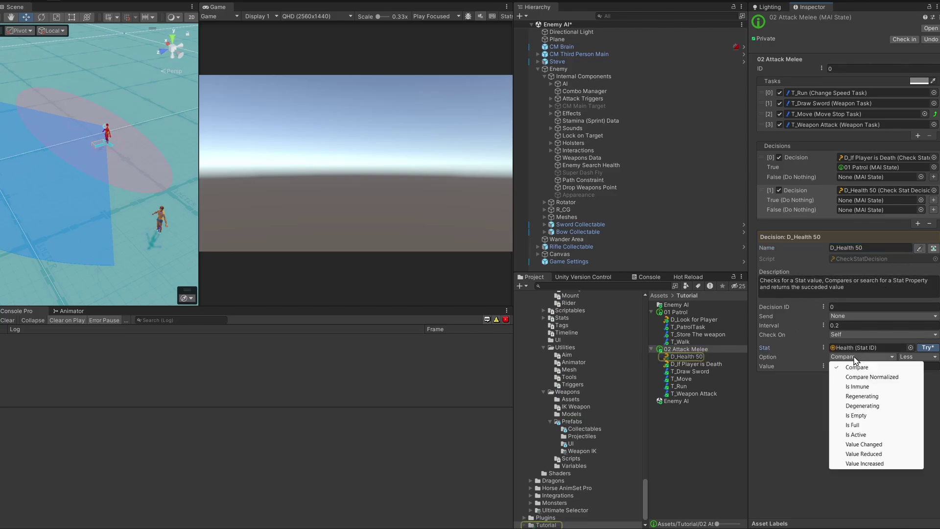
pyautogui.click(855, 378)
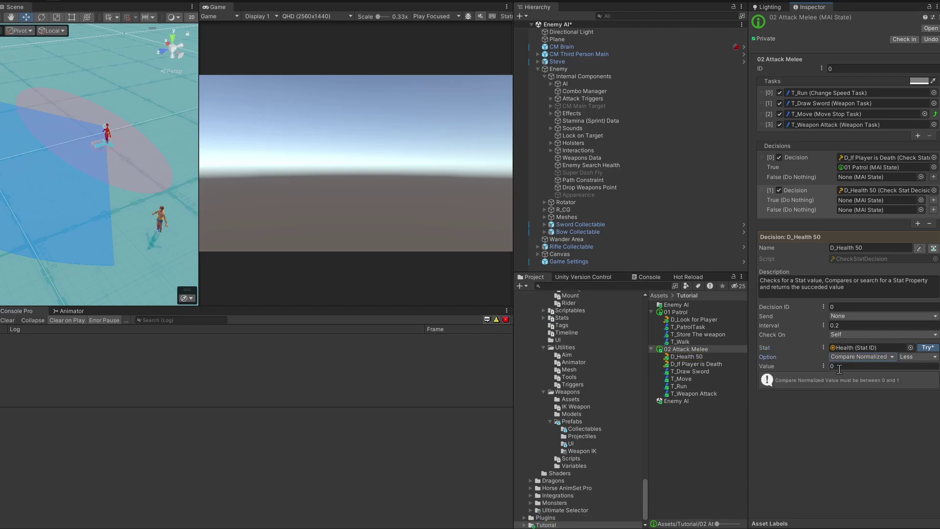
pyautogui.click(908, 366)
pyautogui.write('0.5')
# - Create a new state asset named 03 Ranged Attack as the True result of the D_Health 50 decision
pyautogui.click(775, 208)
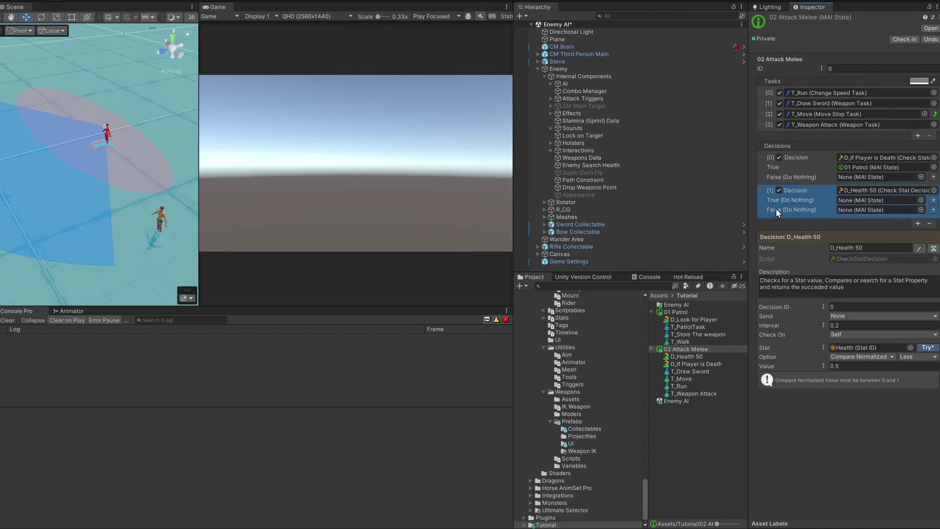
pyautogui.click(934, 201)
pyautogui.write('03 Ranged')
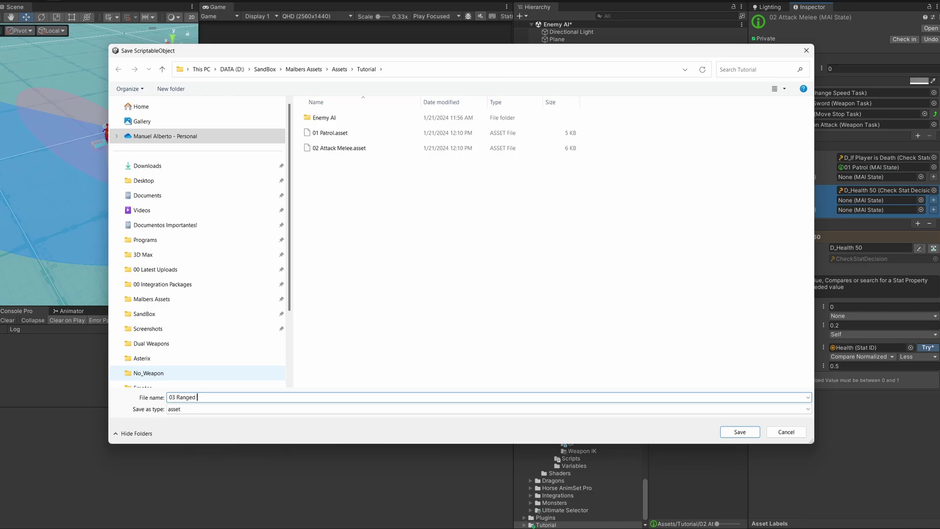
pyautogui.write(' Attack')
pyautogui.press('Return')
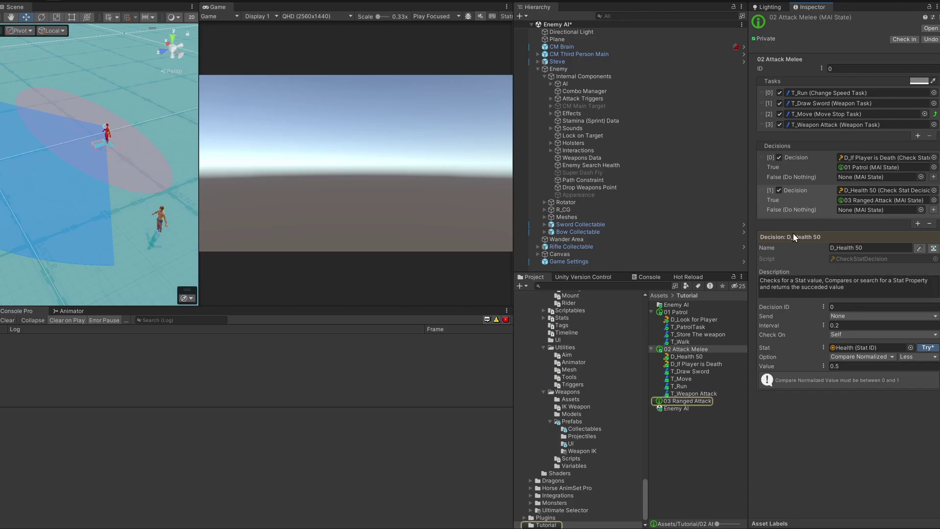
# - Add a Move Stop task to the 03 Ranged Attack state and set its task type to Keep Distance
pyautogui.click(700, 401)
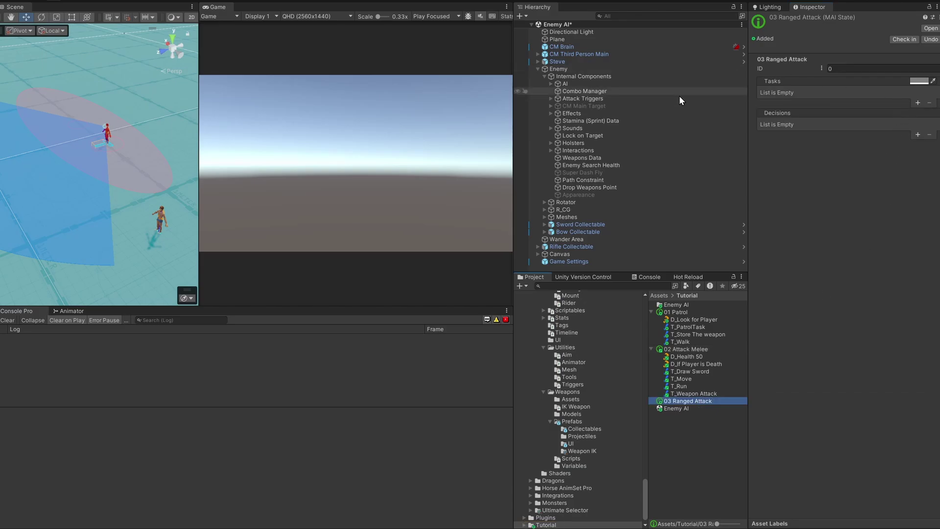
pyautogui.click(917, 103)
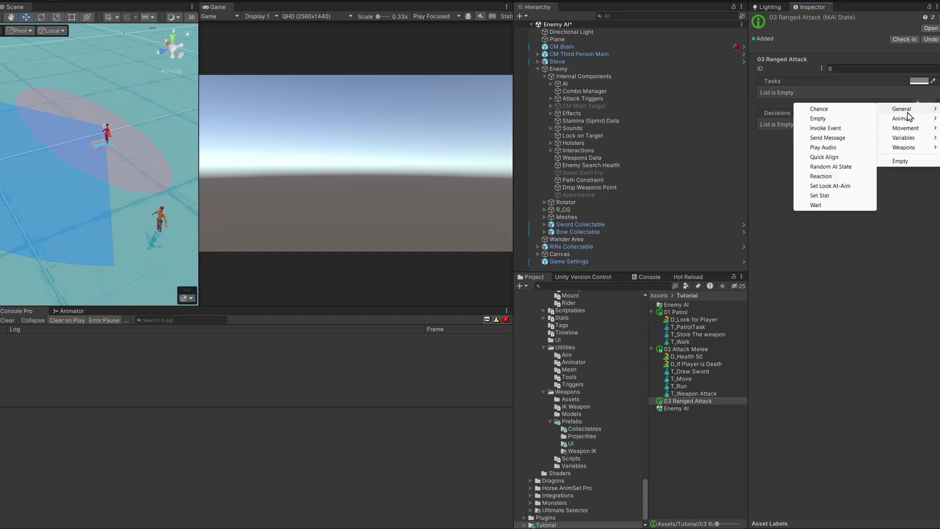
pyautogui.moveTo(906, 128)
pyautogui.click(831, 128)
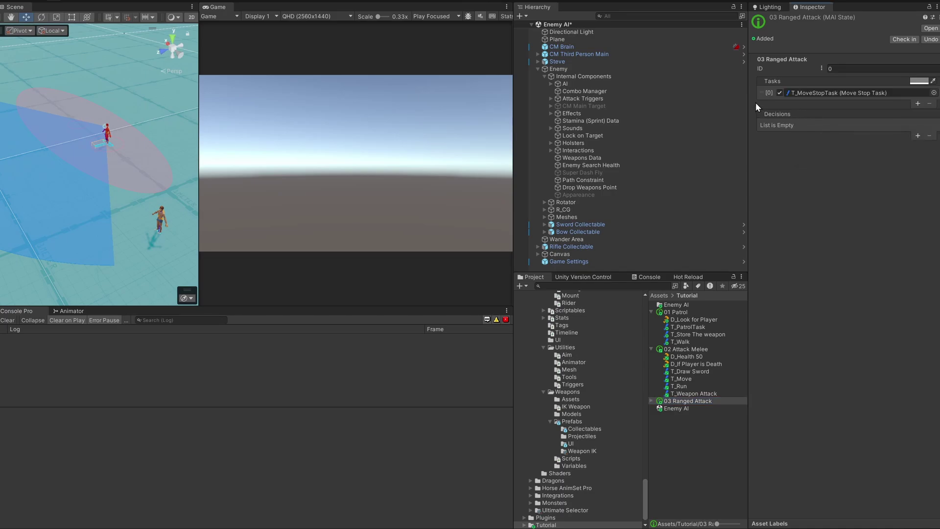
pyautogui.click(759, 95)
pyautogui.click(853, 246)
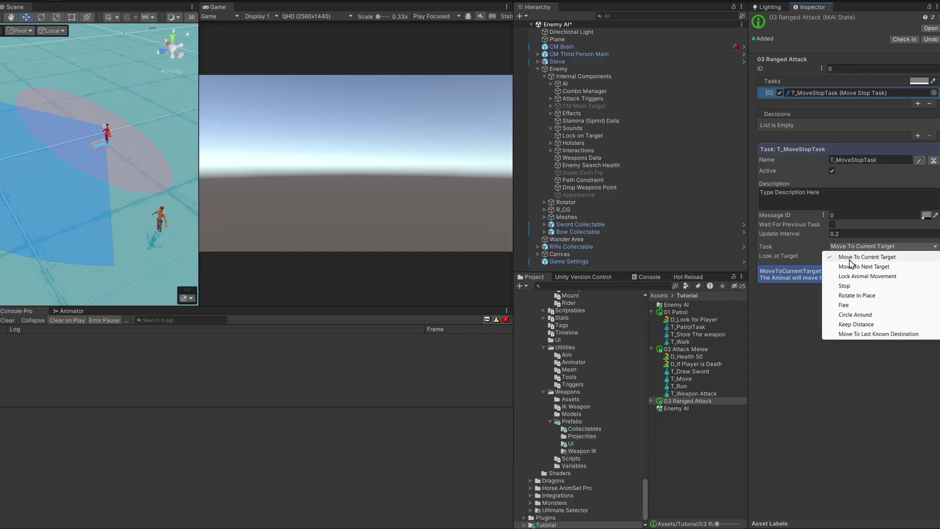
pyautogui.click(852, 321)
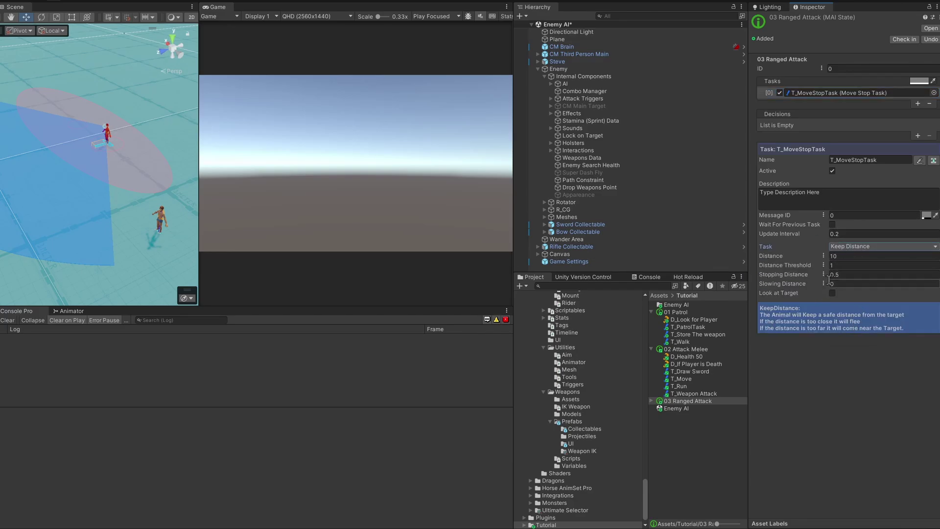
# - Set the 03 Ranged Attack state's colour to orange
pyautogui.moveTo(138, 212); pyautogui.dragTo(169, 219, button='right')
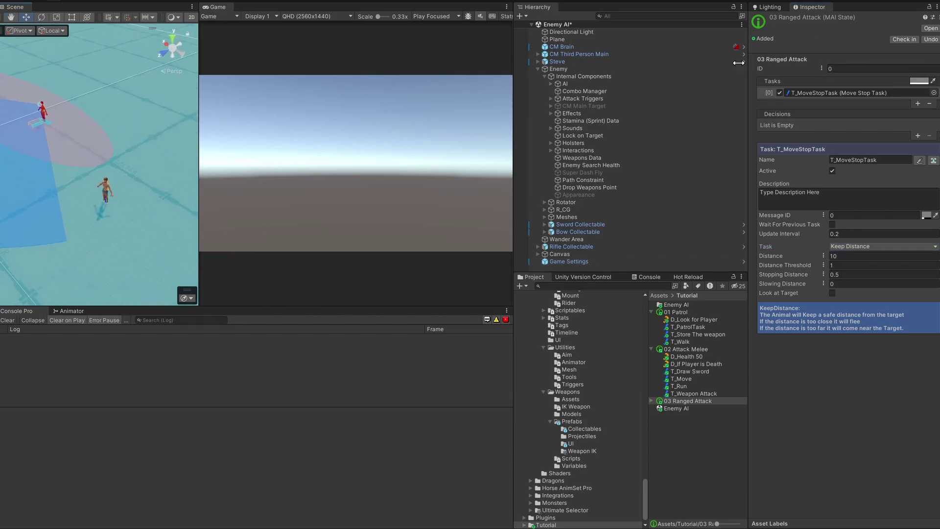
pyautogui.click(917, 80)
pyautogui.moveTo(901, 126); pyautogui.dragTo(912, 120)
pyautogui.moveTo(927, 127); pyautogui.dragTo(926, 122)
pyautogui.click(936, 66)
# - Assign 03 Ranged Attack as the current state of the Enemy's Animal Brain and view it in the scene
pyautogui.moveTo(17, 92); pyautogui.dragTo(58, 127, button='middle')
pyautogui.keyDown('alt'); pyautogui.moveTo(58, 127); pyautogui.dragTo(26, 117); pyautogui.keyUp('alt')
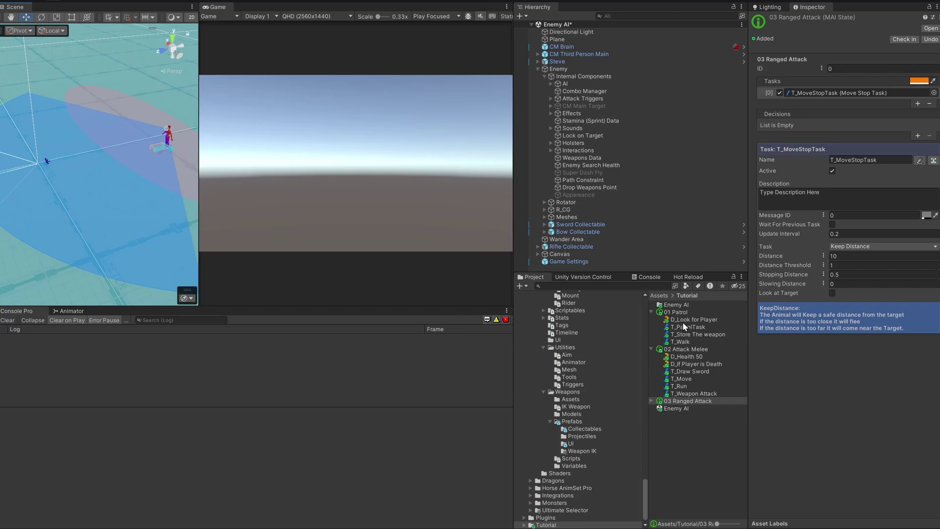
pyautogui.click(569, 83)
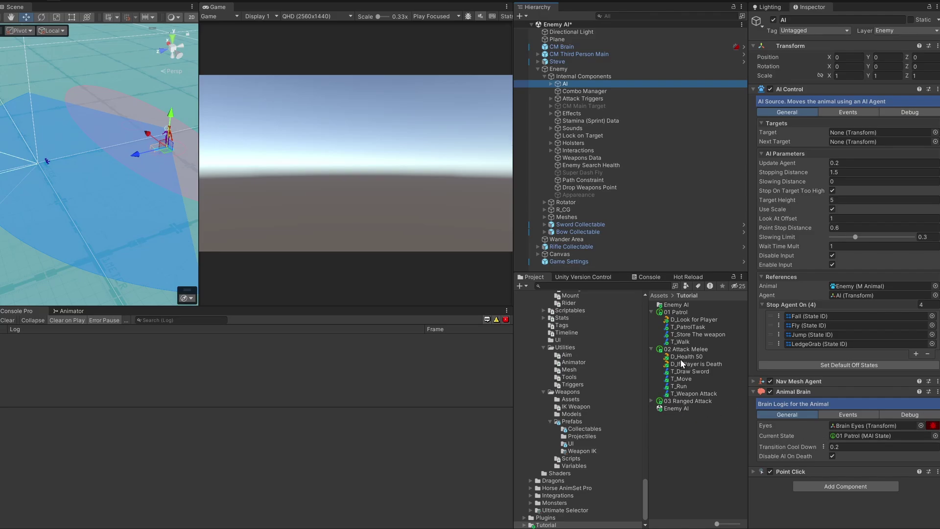
pyautogui.moveTo(674, 402); pyautogui.dragTo(848, 435)
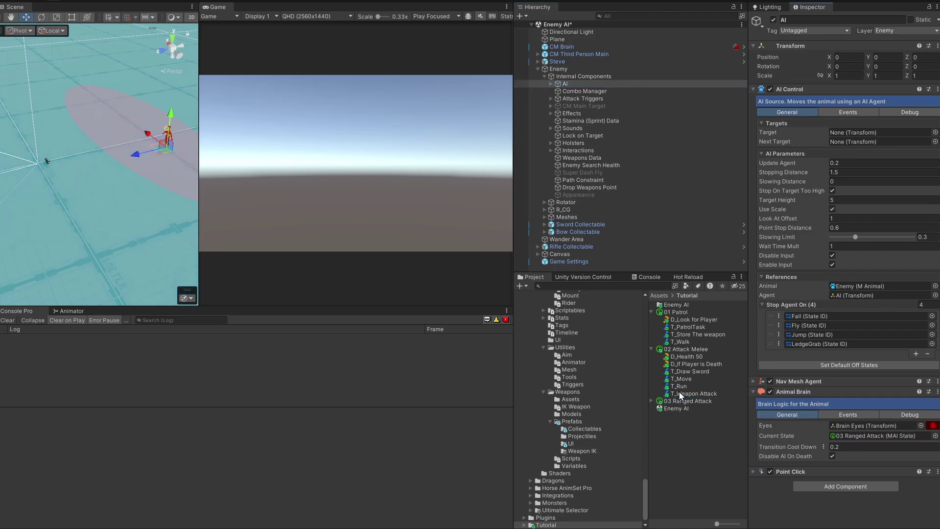
pyautogui.moveTo(73, 197); pyautogui.dragTo(91, 207, button='right')
pyautogui.press('w')
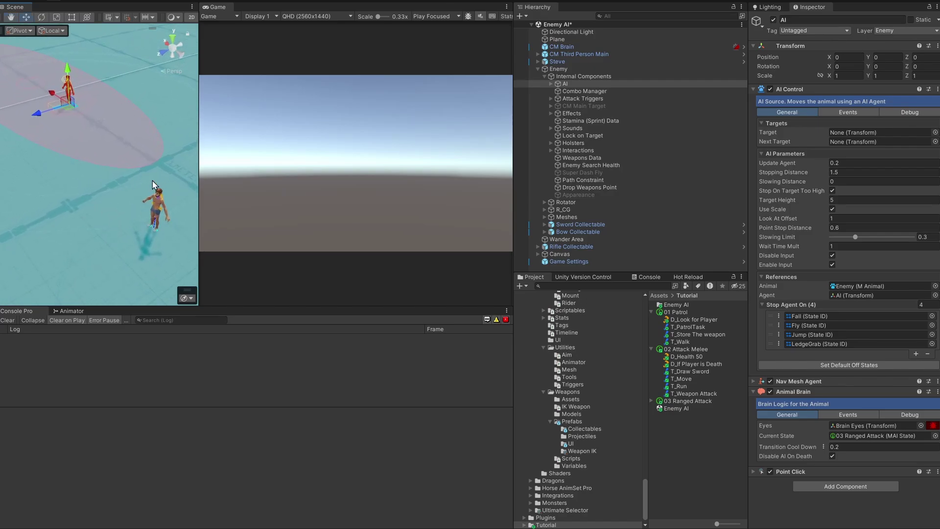
pyautogui.moveTo(144, 133); pyautogui.dragTo(140, 125, button='right')
pyautogui.press('s')
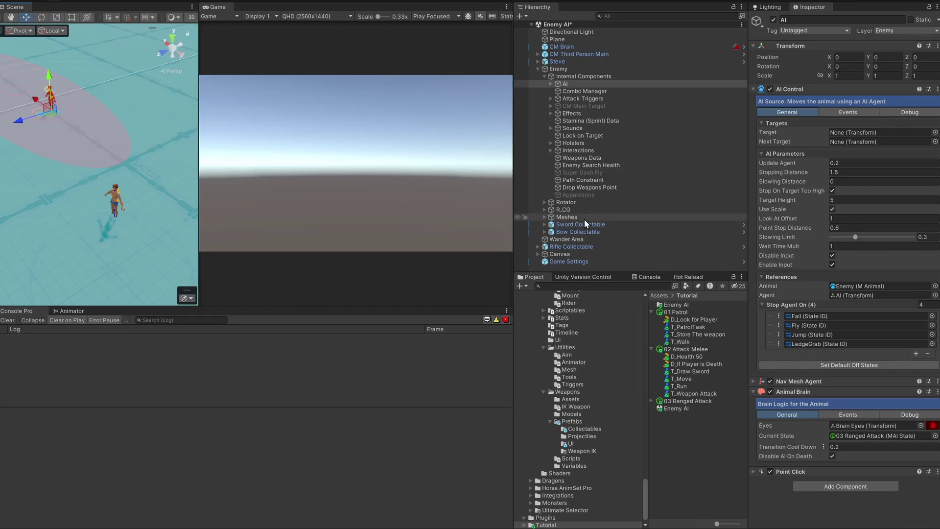
# - Rename the Keep Distance task of the 03 Ranged Attack state as T_Keep our Distance
pyautogui.click(683, 400)
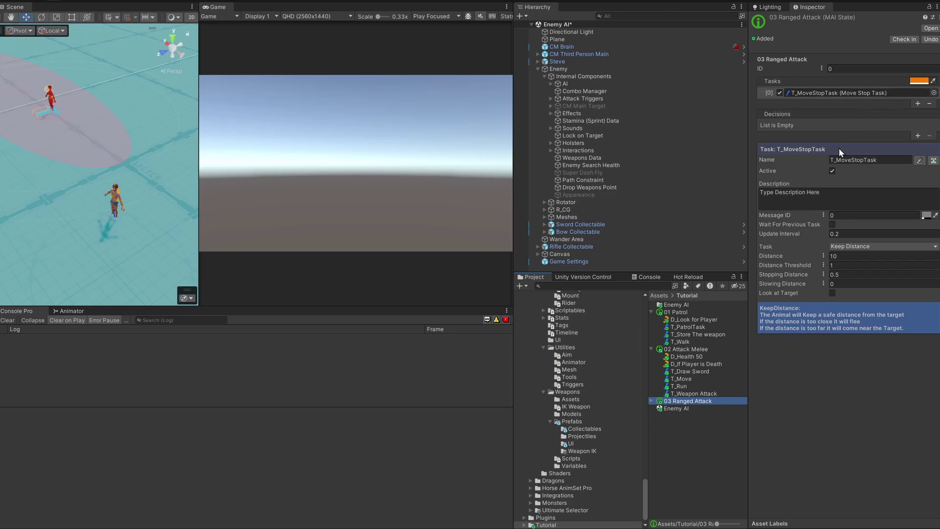
pyautogui.moveTo(835, 159); pyautogui.dragTo(904, 160)
pyautogui.write('_Keep out')
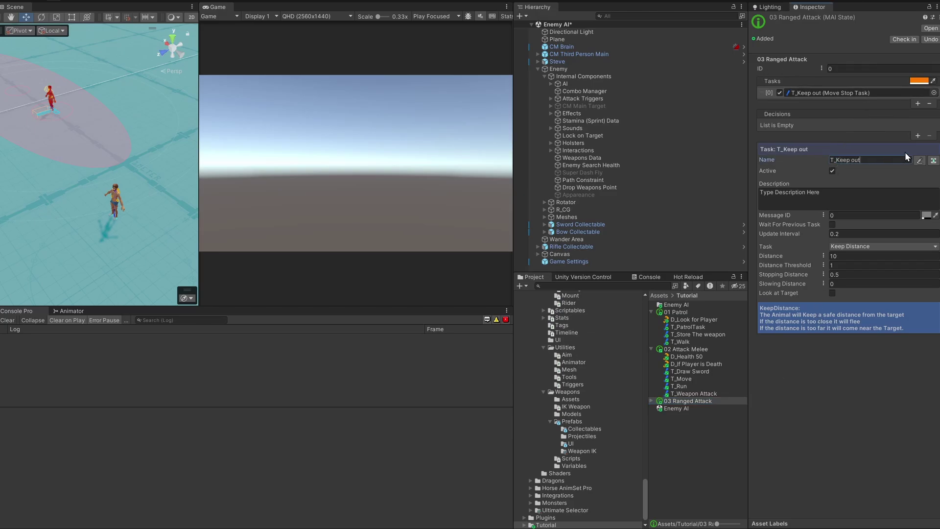
pyautogui.press('BackSpace')
pyautogui.write('r Distance')
pyautogui.click(919, 161)
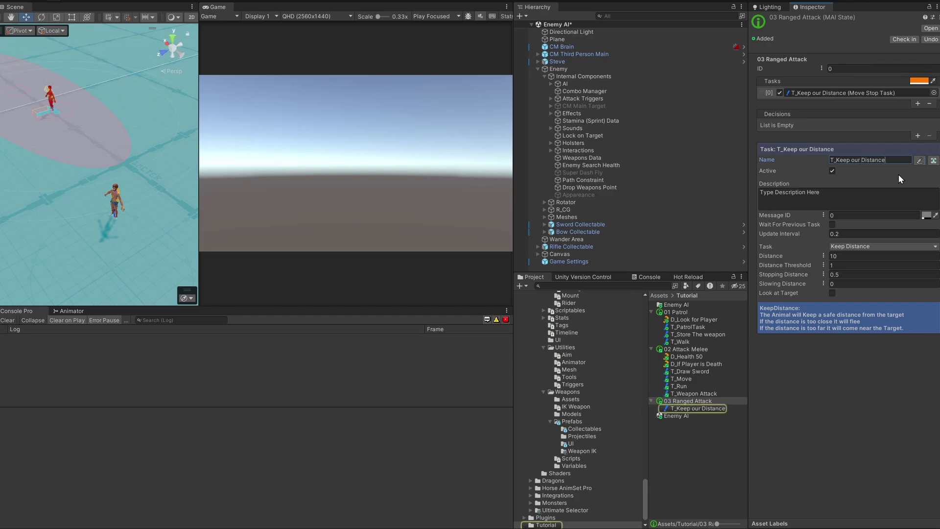
# - Add a Weapon task to the 03 Ranged Attack state with Draw_Holster as its action
pyautogui.click(917, 103)
pyautogui.moveTo(899, 143)
pyautogui.click(838, 149)
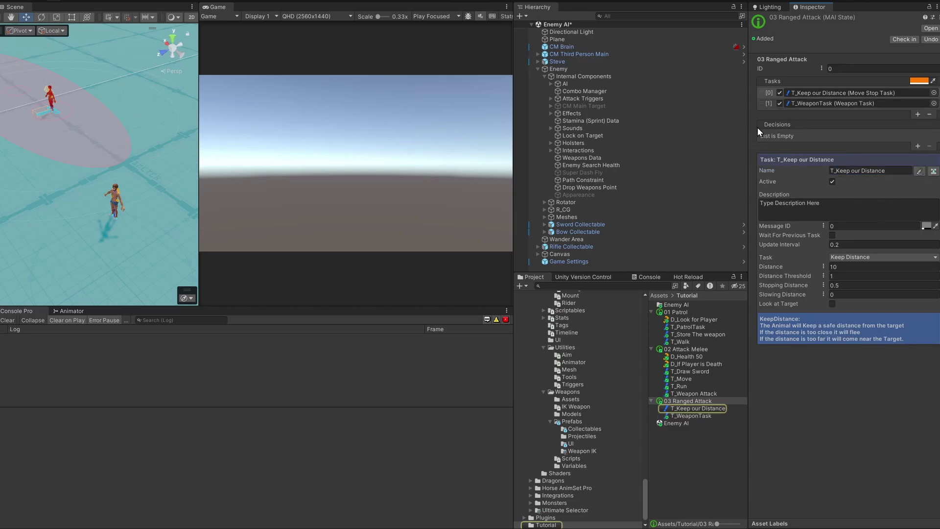
pyautogui.click(764, 104)
pyautogui.click(855, 272)
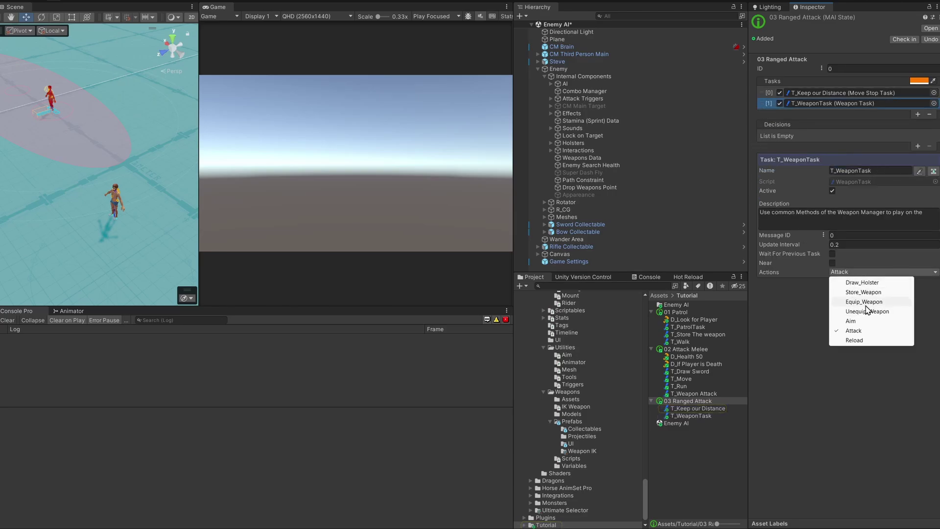
pyautogui.click(862, 283)
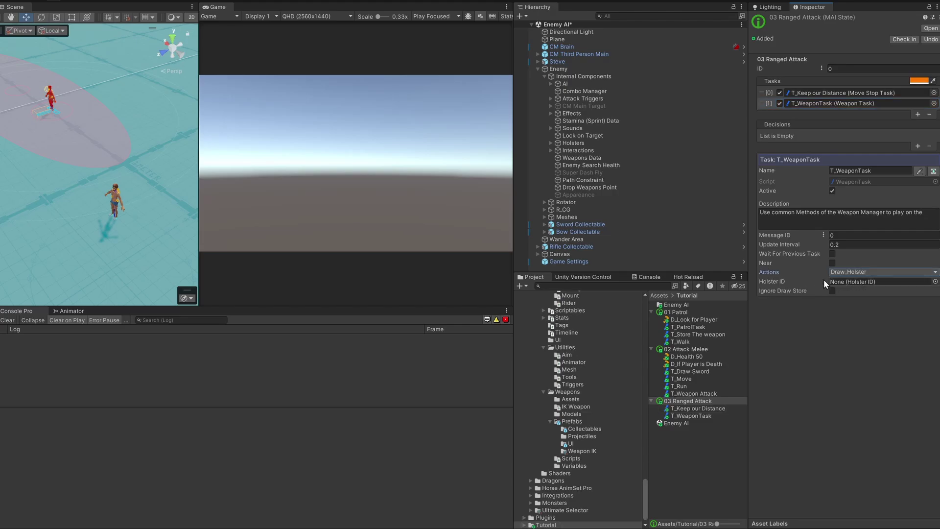
# - Set the Weapon task's holster ID to Back Holster 1 and enable Ignore Draw Store
pyautogui.click(935, 282)
pyautogui.click(768, 284)
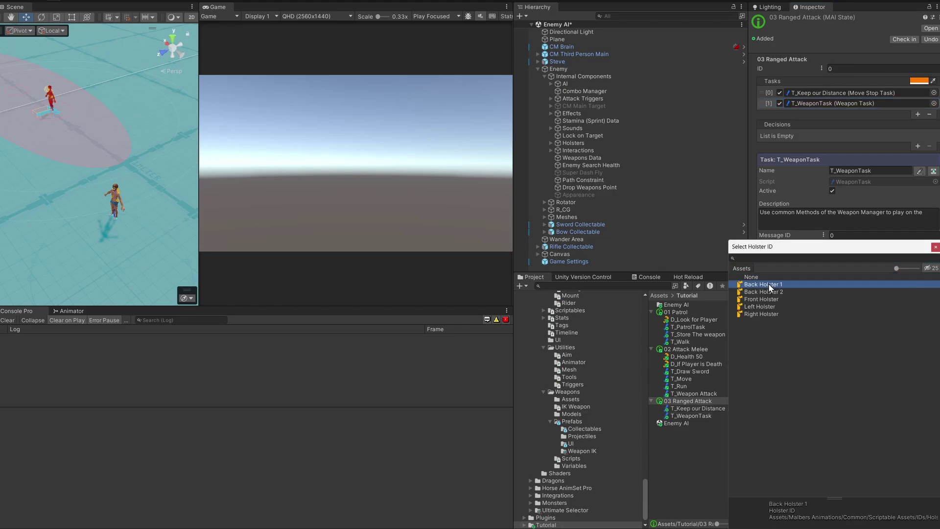
pyautogui.doubleClick(768, 283)
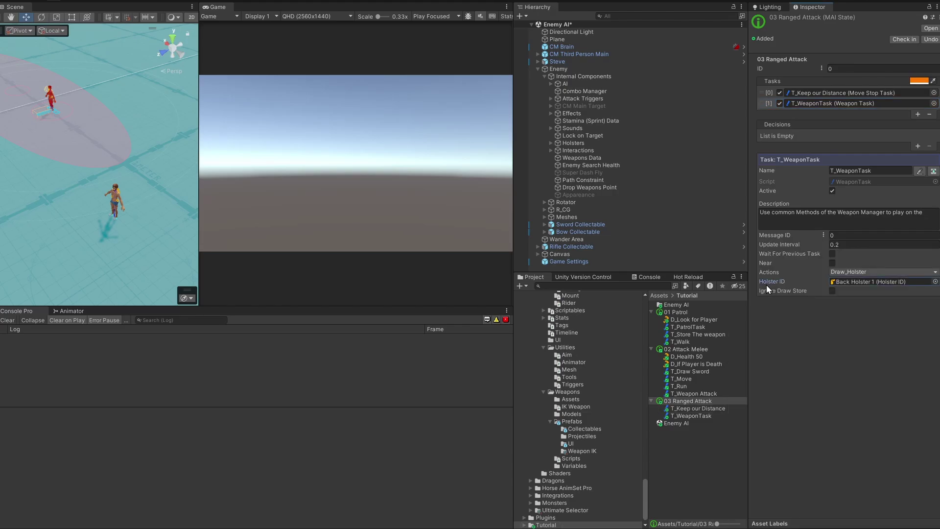
pyautogui.click(832, 290)
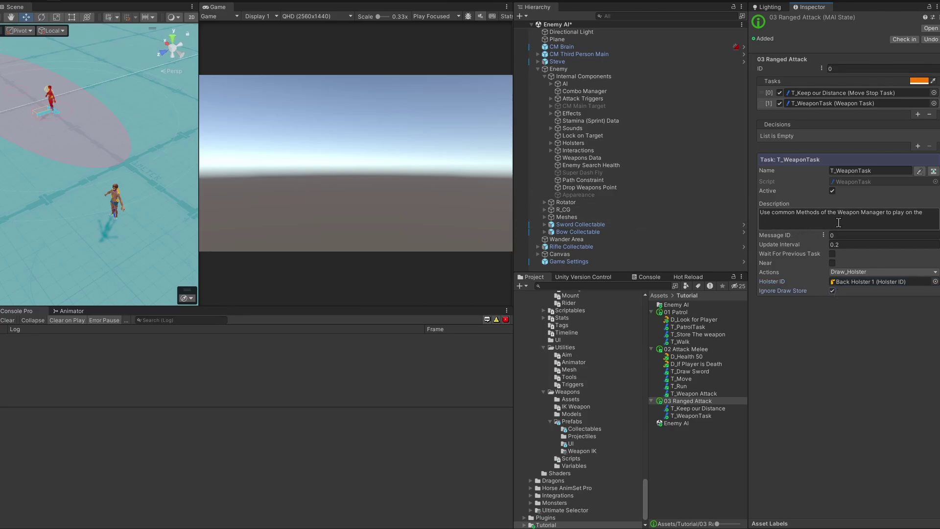
# - Add a second Weapon task to the 03 Ranged Attack state and make it wait for the previous task
pyautogui.click(760, 102)
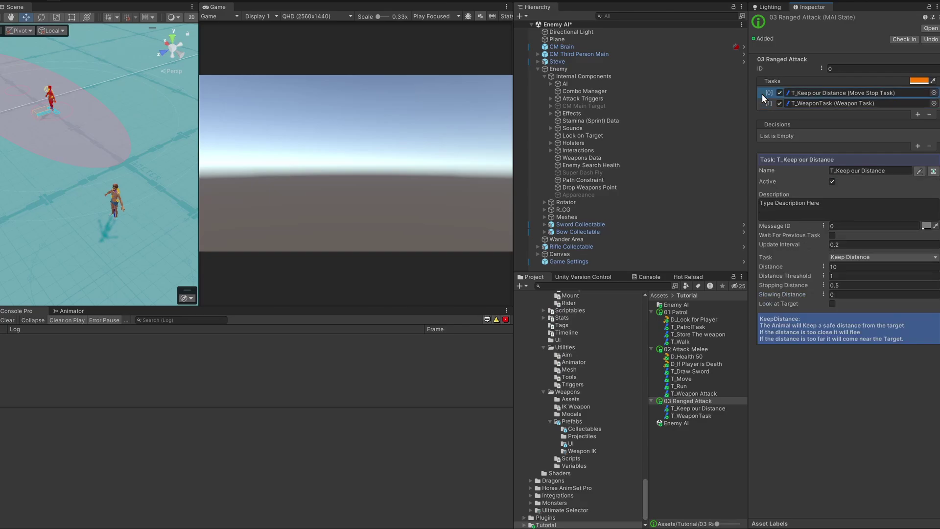
pyautogui.click(918, 114)
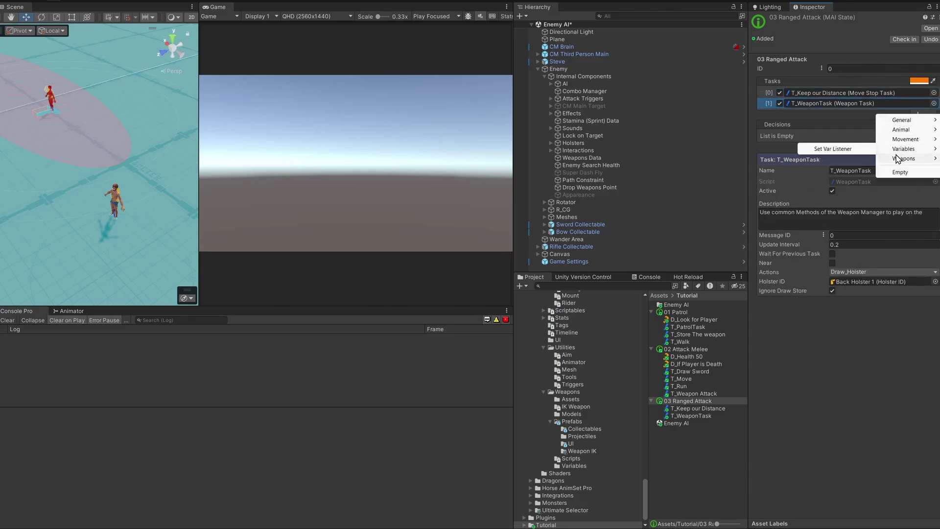
pyautogui.moveTo(897, 158)
pyautogui.click(854, 160)
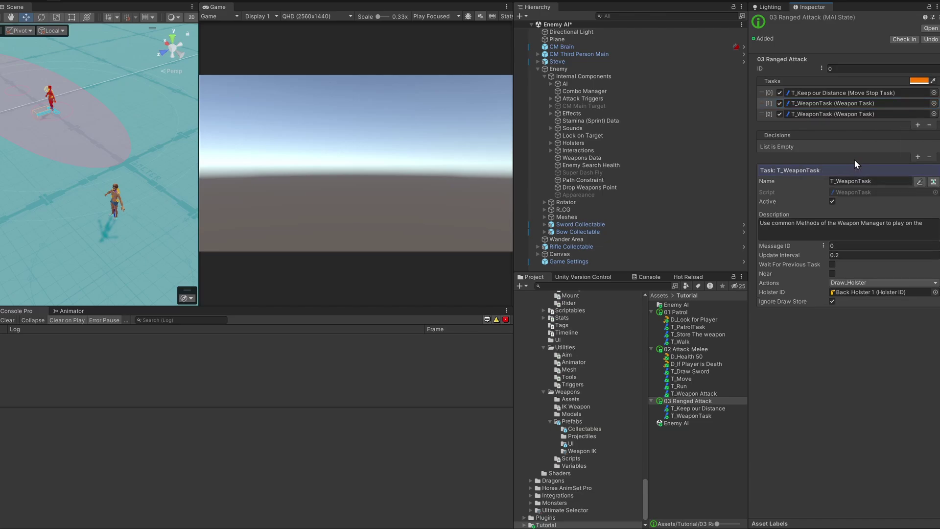
pyautogui.click(762, 115)
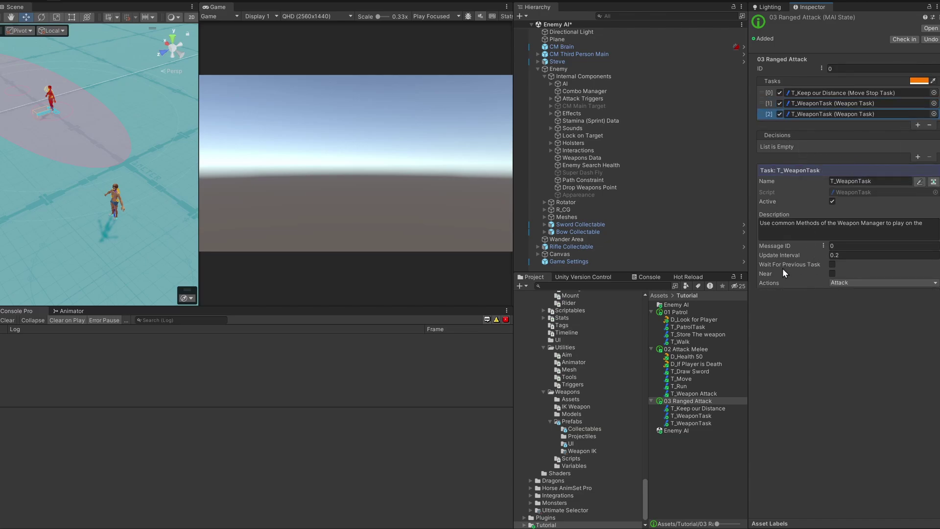
# - Rename the first Weapon task of the 03 Ranged Attack state as T_Draw Bow
pyautogui.click(802, 105)
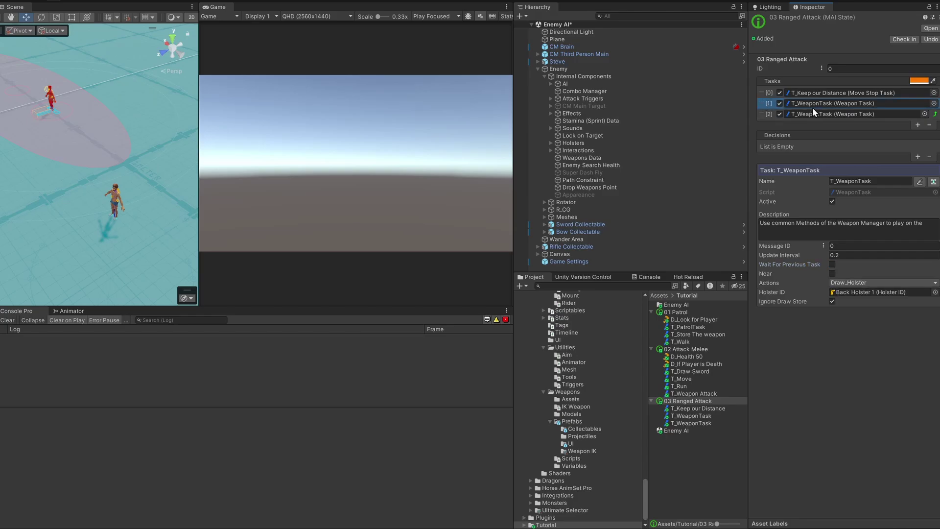
pyautogui.click(838, 181)
pyautogui.write('Draw Bow')
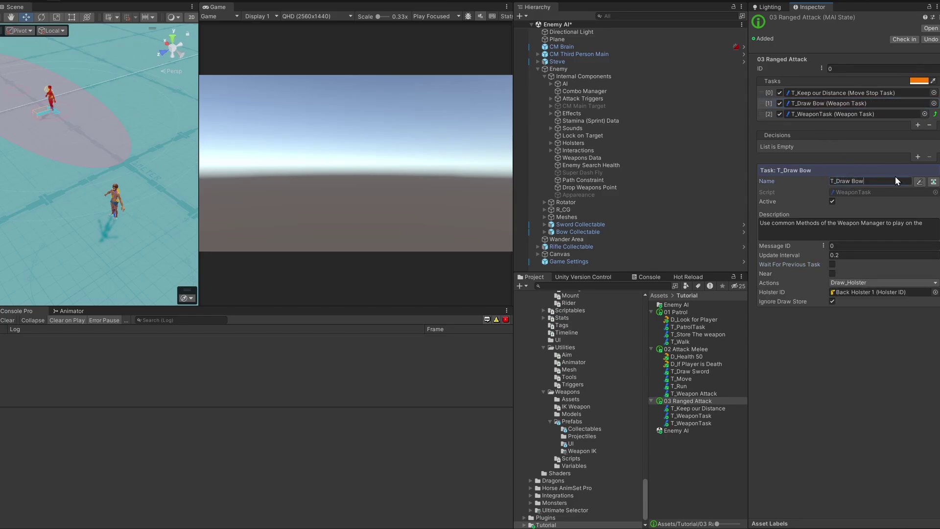
pyautogui.click(920, 181)
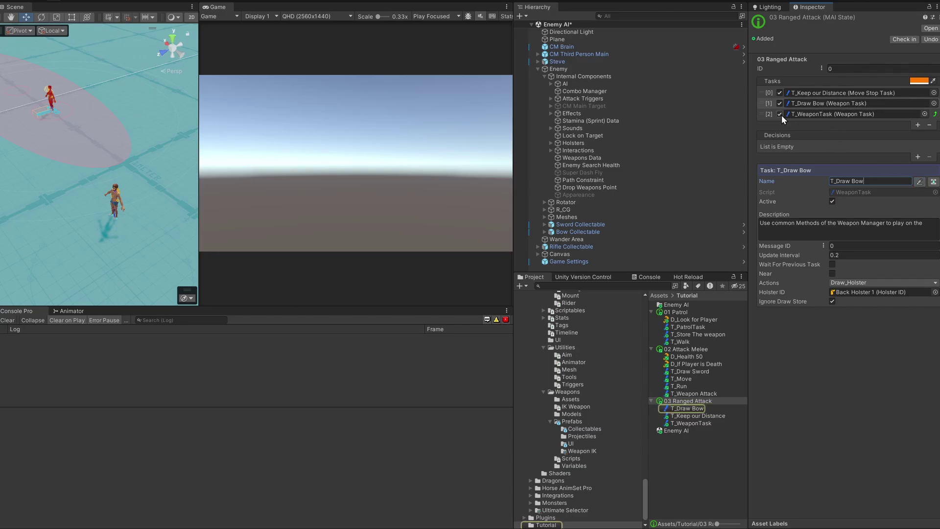
# - Rename the second Weapon task of the 03 Ranged Attack state as T_Attack with bow
pyautogui.click(762, 114)
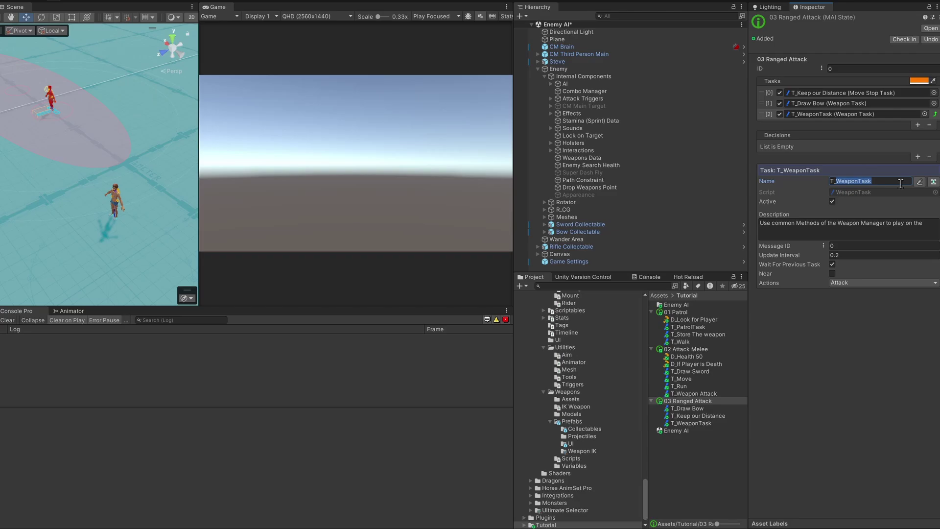
pyautogui.write('Attack with')
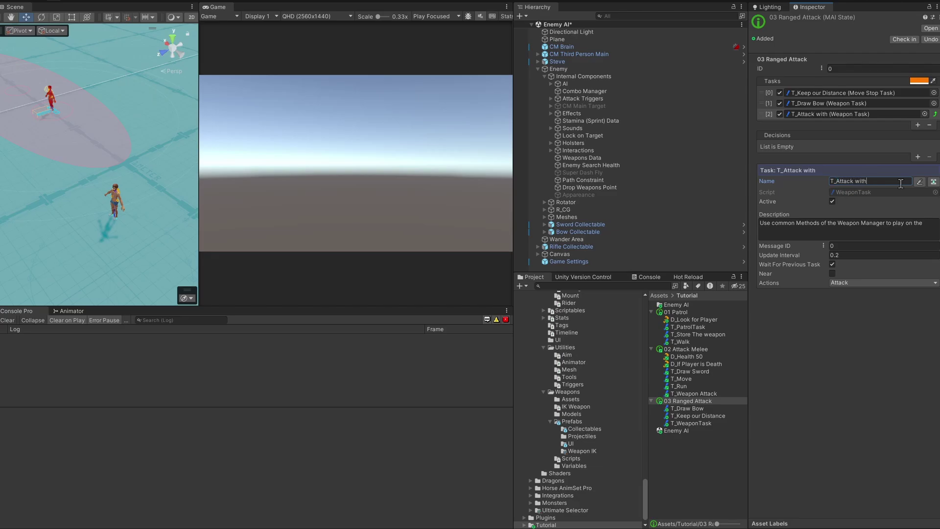
pyautogui.write(' bow')
pyautogui.click(919, 182)
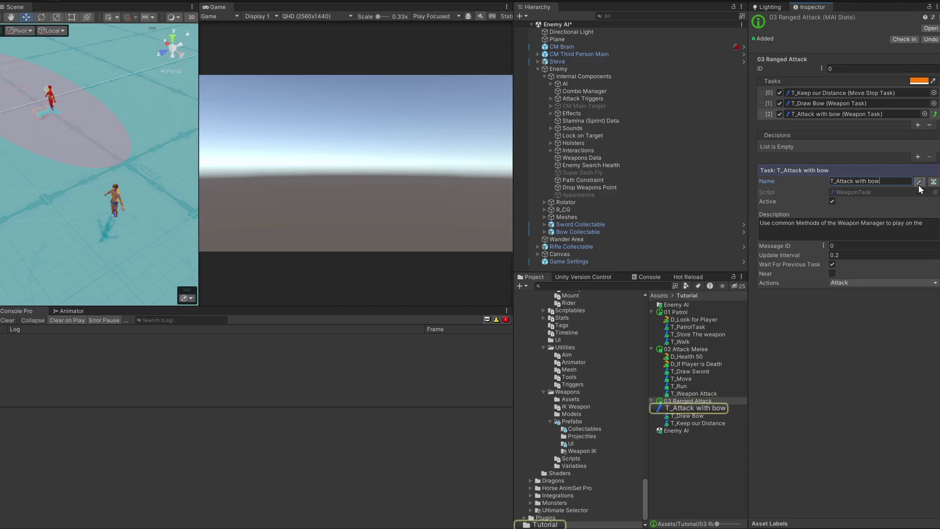
# - Add a decision to the 03 Ranged Attack state using D_If Player is Death, with 01 Patrol as its true state
pyautogui.click(765, 115)
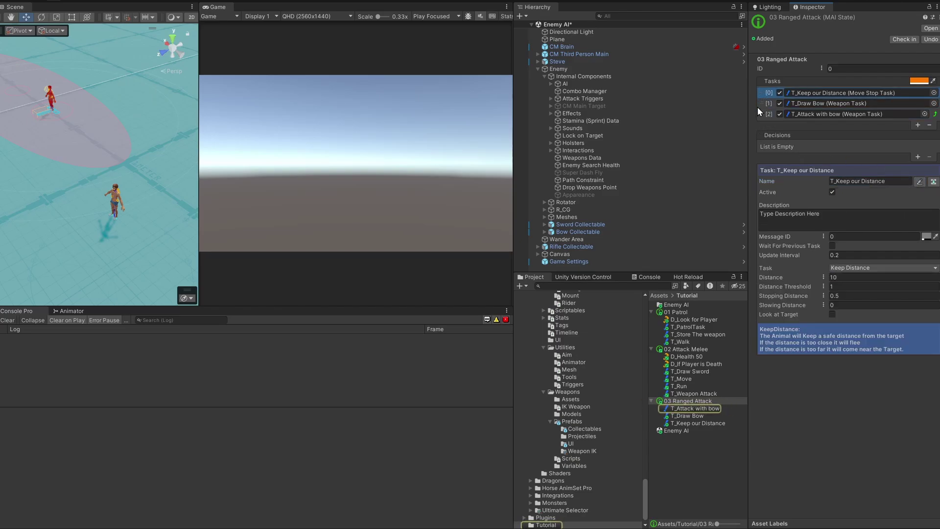
pyautogui.click(918, 157)
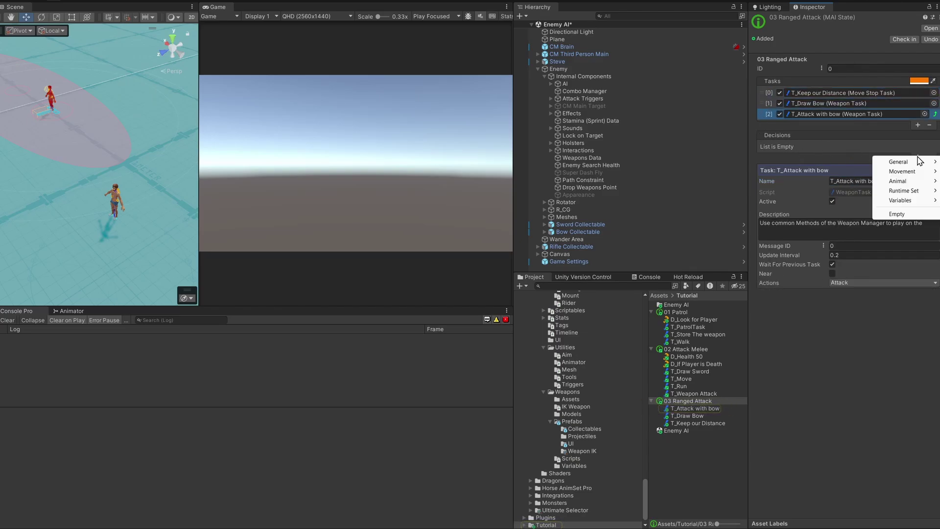
pyautogui.click(916, 202)
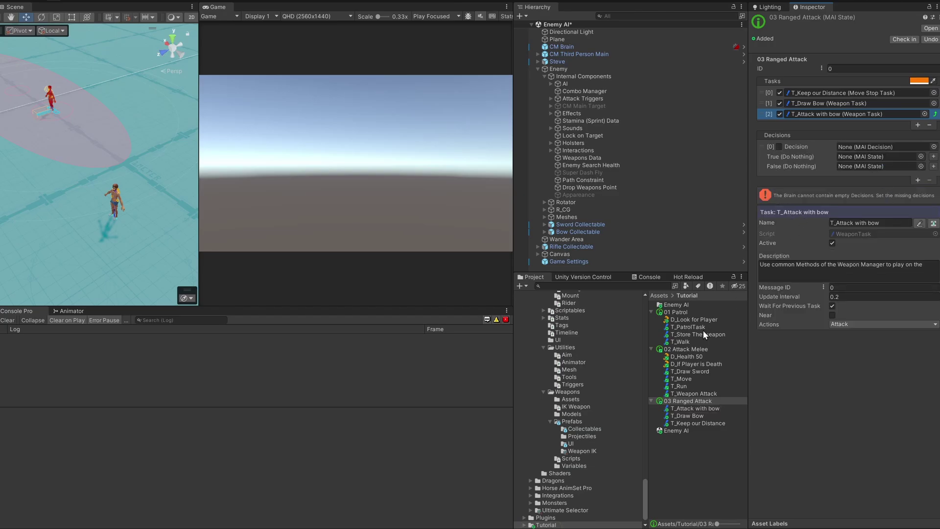
pyautogui.moveTo(677, 365); pyautogui.dragTo(863, 149)
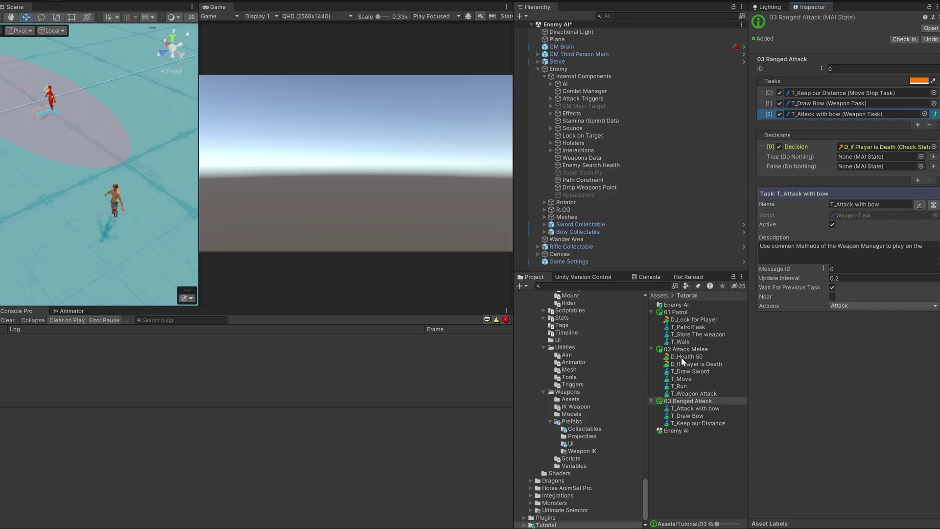
pyautogui.moveTo(678, 312); pyautogui.dragTo(858, 157)
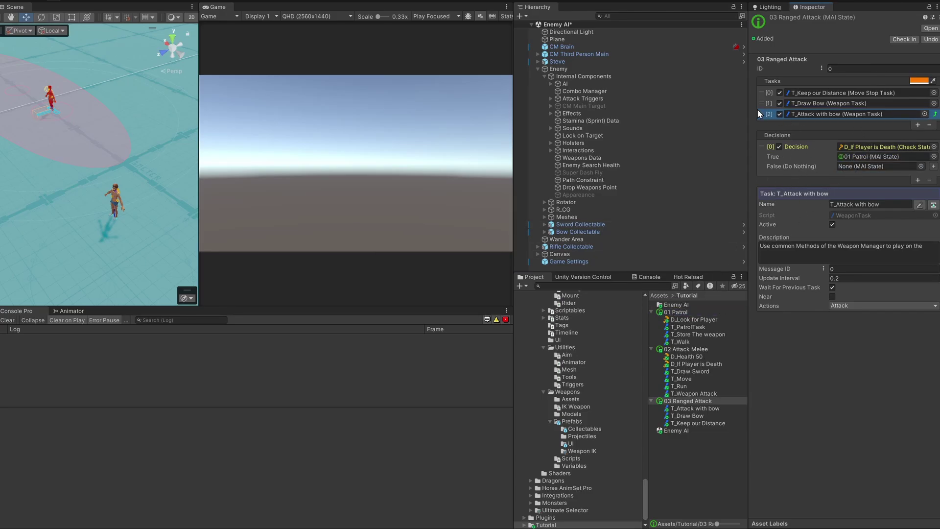
# - Playtest the scene to check the enemy's ranged attack state, then stop the run
pyautogui.moveTo(90, 217)
pyautogui.mouseDown(button='right')
pyautogui.moveTo(74, 217)
pyautogui.moveTo(107, 222)
pyautogui.mouseUp(button='right')
pyautogui.moveTo(199, 180); pyautogui.dragTo(228, 180)
pyautogui.click(458, 2)
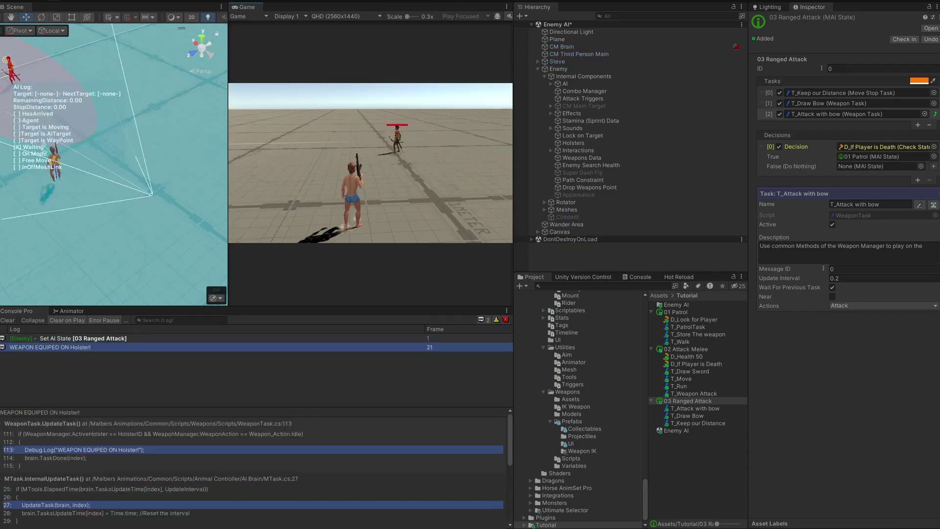
pyautogui.hotkey('ctrl', 'p')
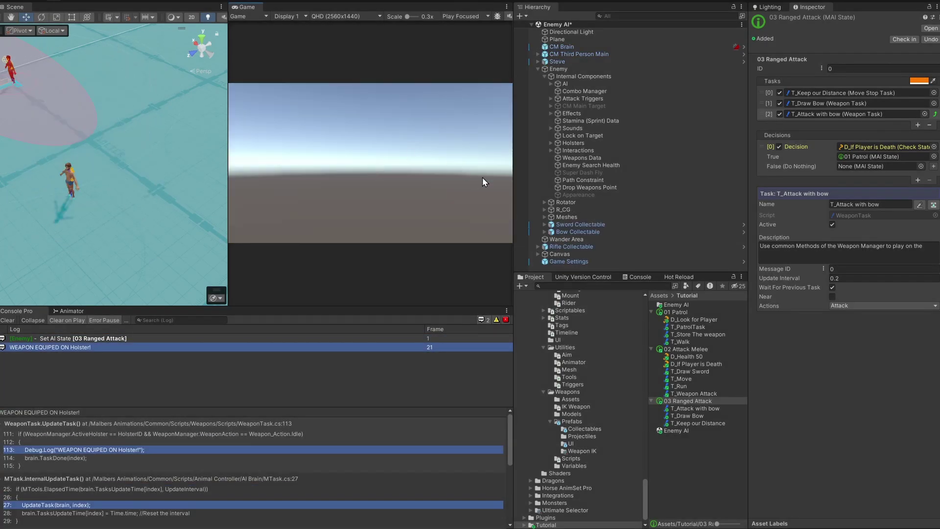
# - Set the enemy AI brain's current state to 01 Patrol and run the scene, moving the player forward
pyautogui.click(564, 84)
pyautogui.moveTo(679, 312); pyautogui.dragTo(878, 436)
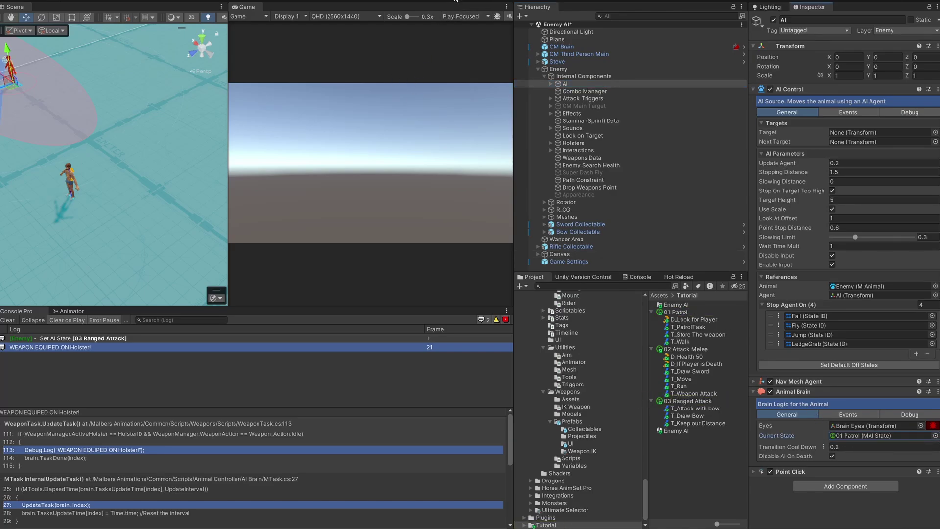
pyautogui.hotkey('ctrl', 'p')
pyautogui.press('w')
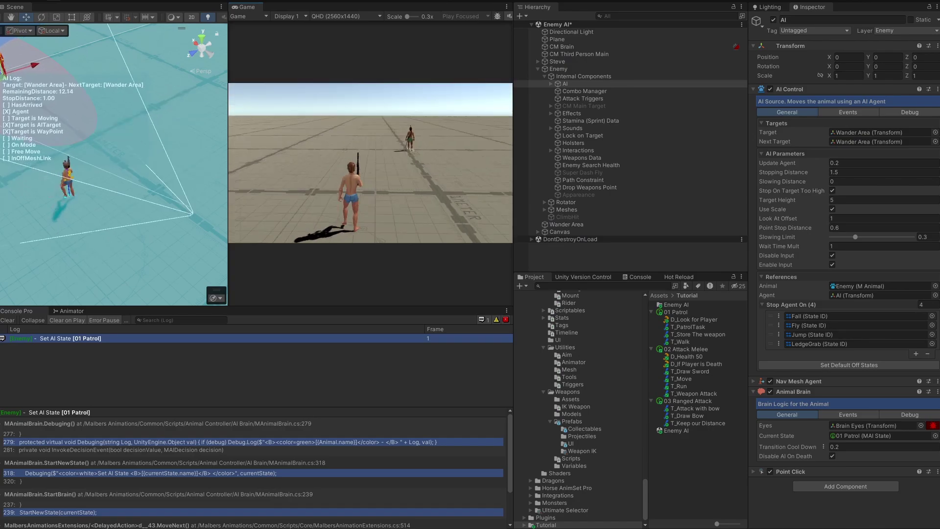
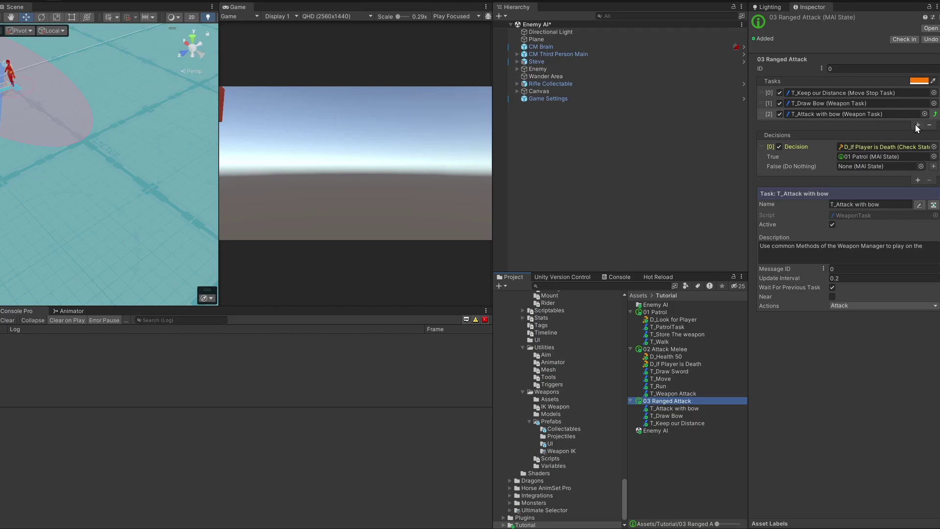
# - Add a Set Look At-Aim task named T_Aim to the Head to the 03 Ranged Attack state and place it first in the task order
pyautogui.click(918, 126)
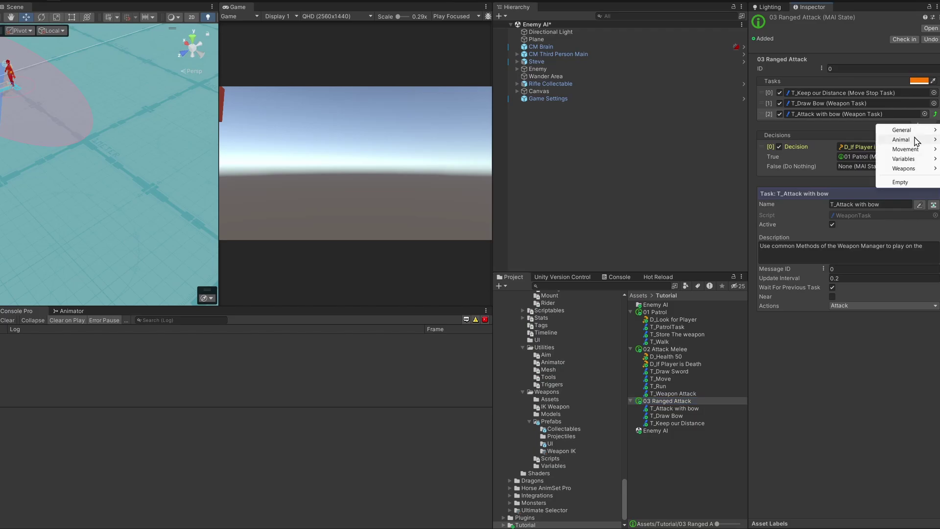
pyautogui.moveTo(914, 131)
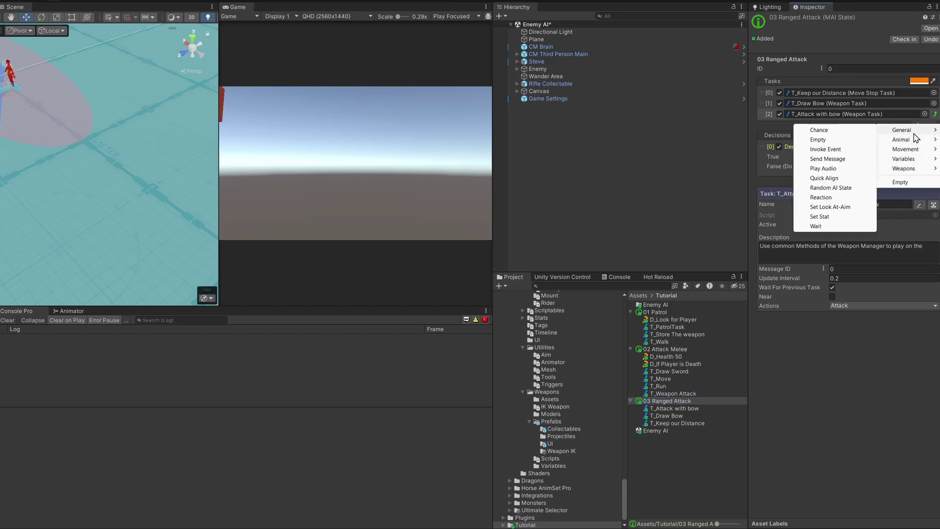
pyautogui.click(831, 206)
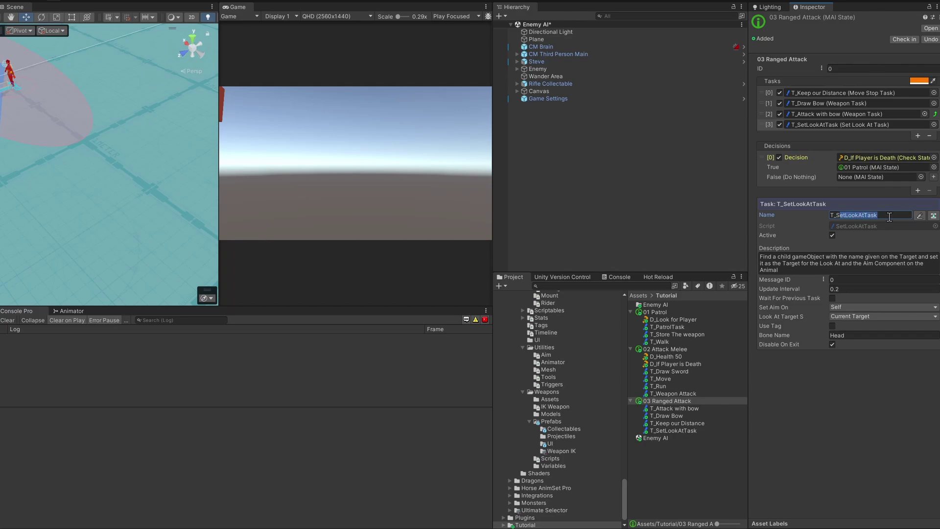
pyautogui.write('Aim t')
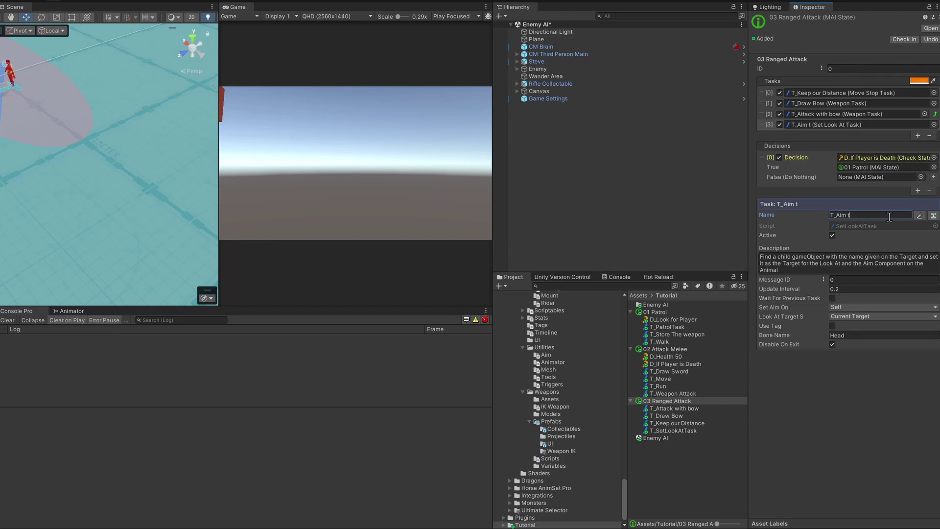
pyautogui.write('o the Head')
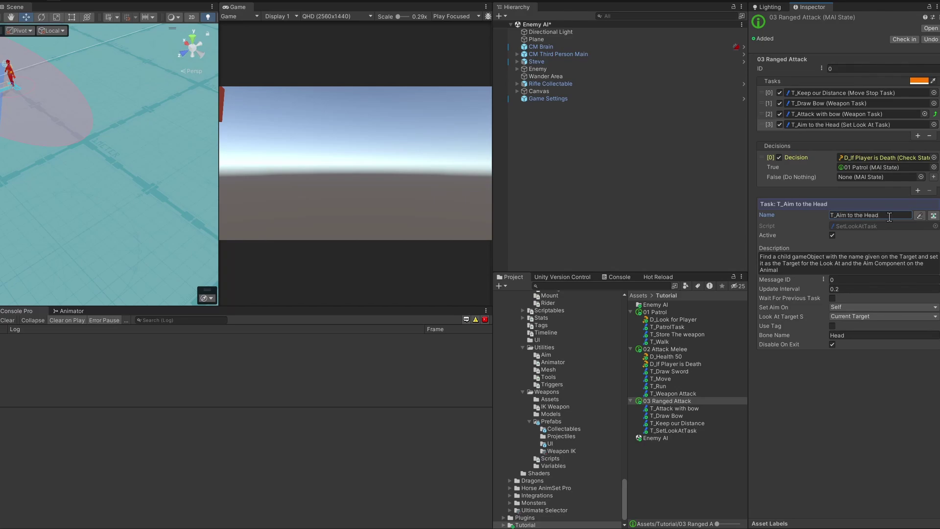
pyautogui.moveTo(761, 125); pyautogui.dragTo(832, 93)
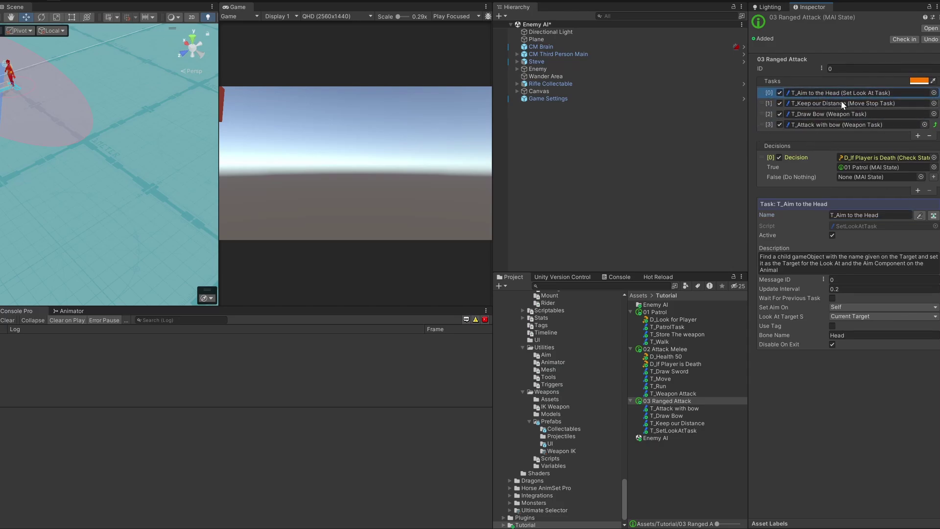
# - Playtest the scene by shooting the enemy and running around it to check its switch from melee to ranged attack, and stop the run
pyautogui.moveTo(75, 83); pyautogui.dragTo(72, 83, button='right')
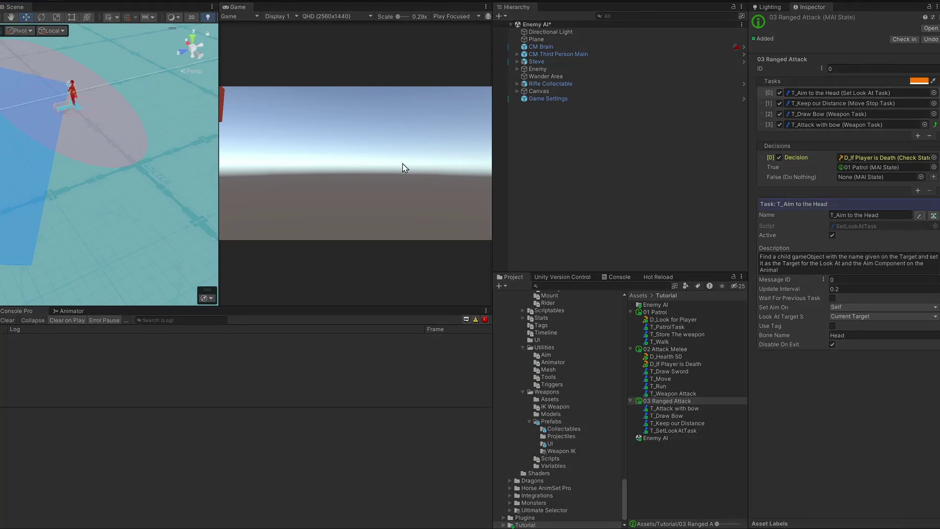
pyautogui.hotkey('ctrl', 'p')
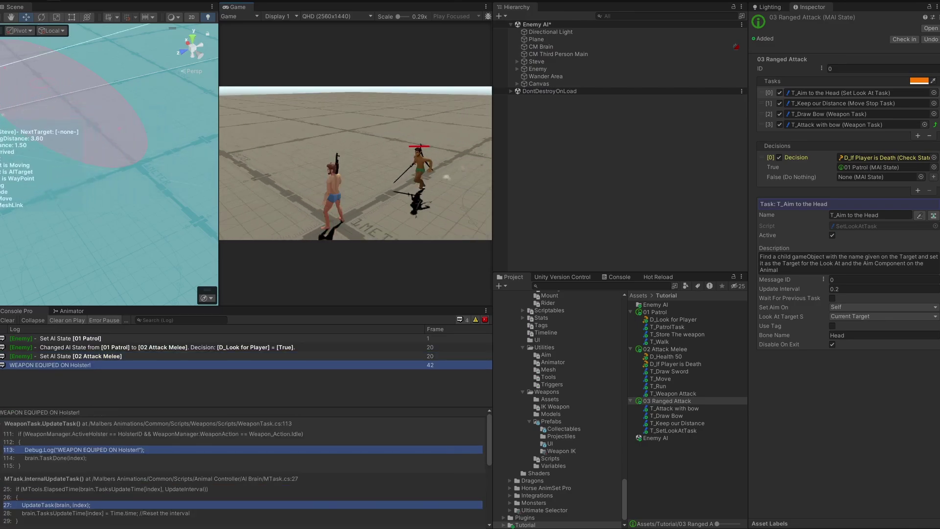
pyautogui.click(355, 163)
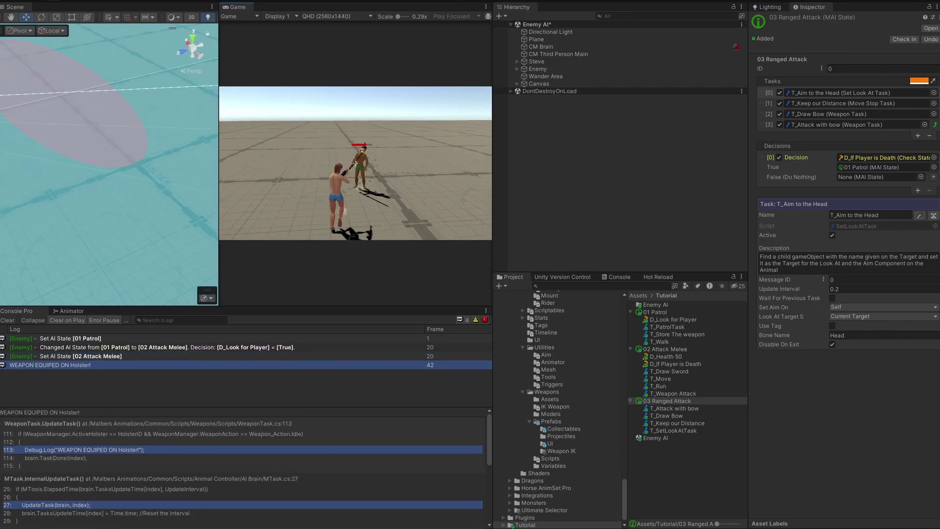
pyautogui.click(355, 163)
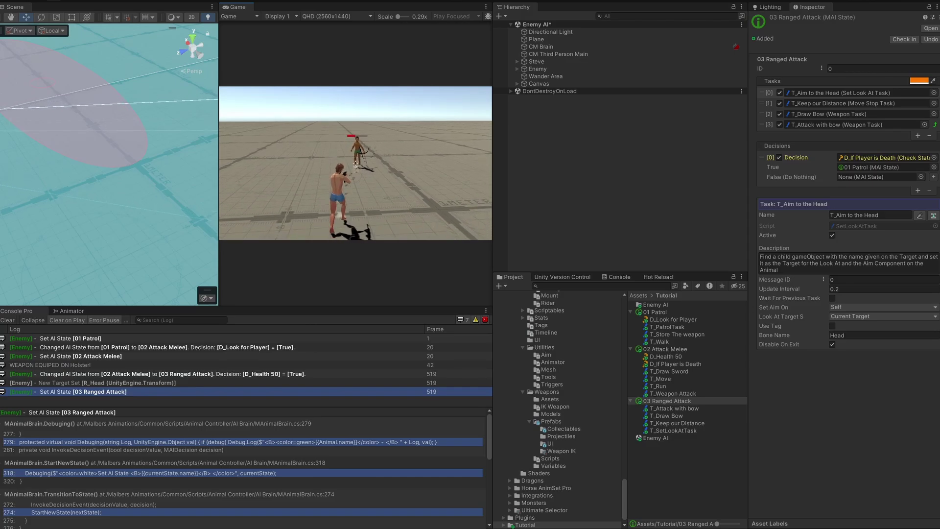
pyautogui.press('w')
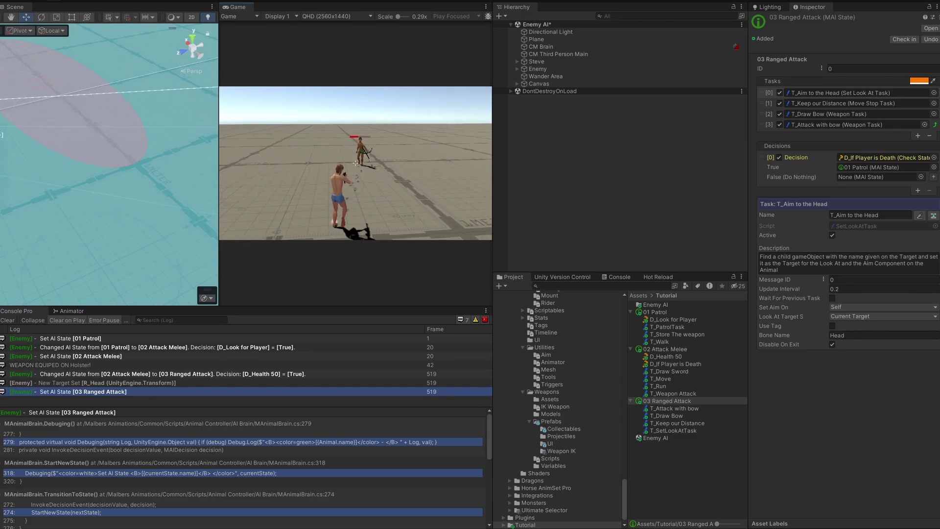
pyautogui.click(356, 163)
pyautogui.press('d')
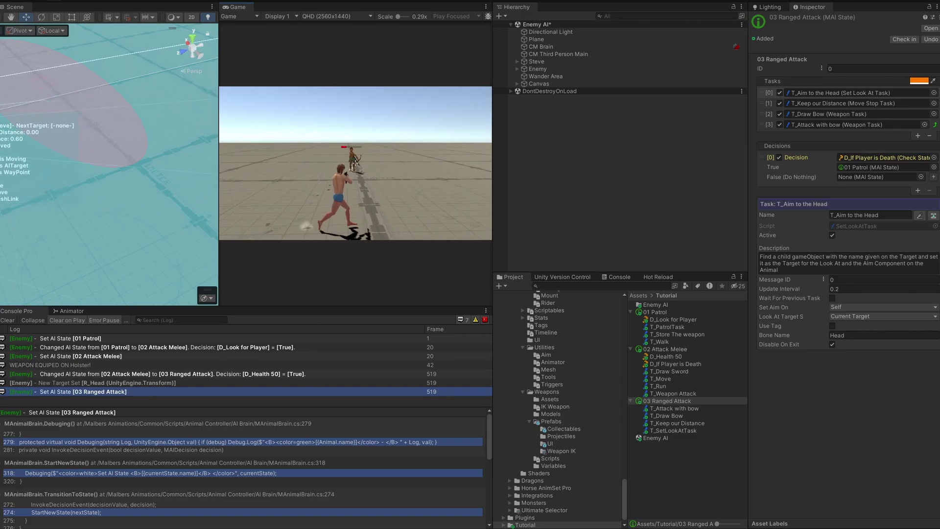
pyautogui.press('d')
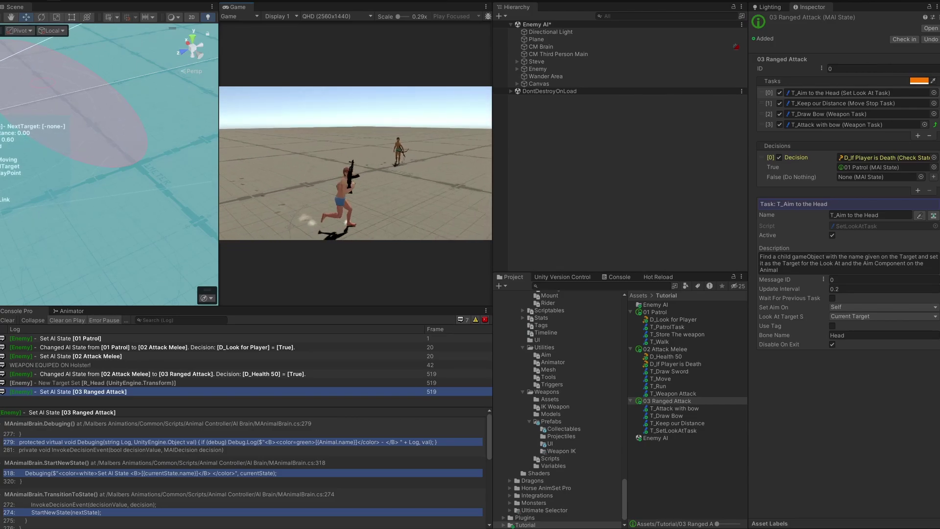
pyautogui.rightClick(355, 163)
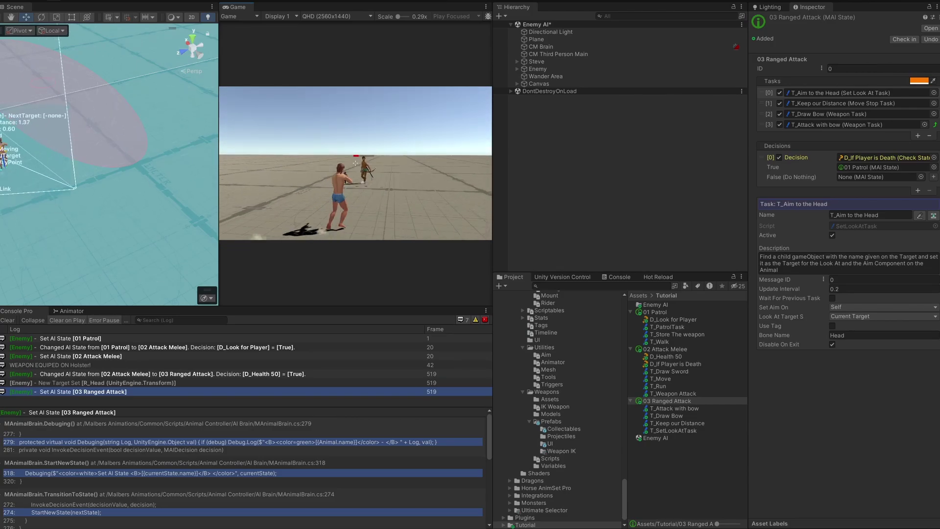
pyautogui.hotkey('ctrl', 'p')
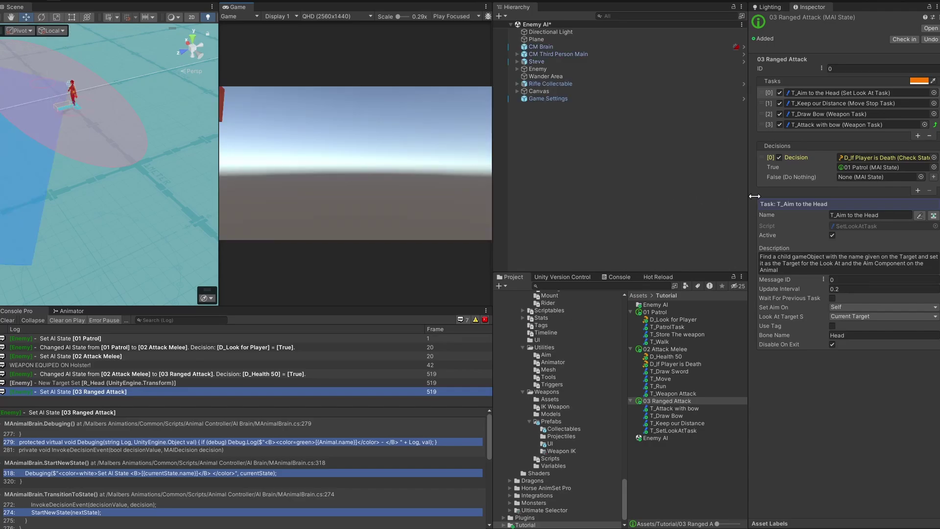
# - Turn off Wait For Previous Task on T_Attack with bow, and playtest the enemy's ranged attack before stopping the run
pyautogui.click(762, 124)
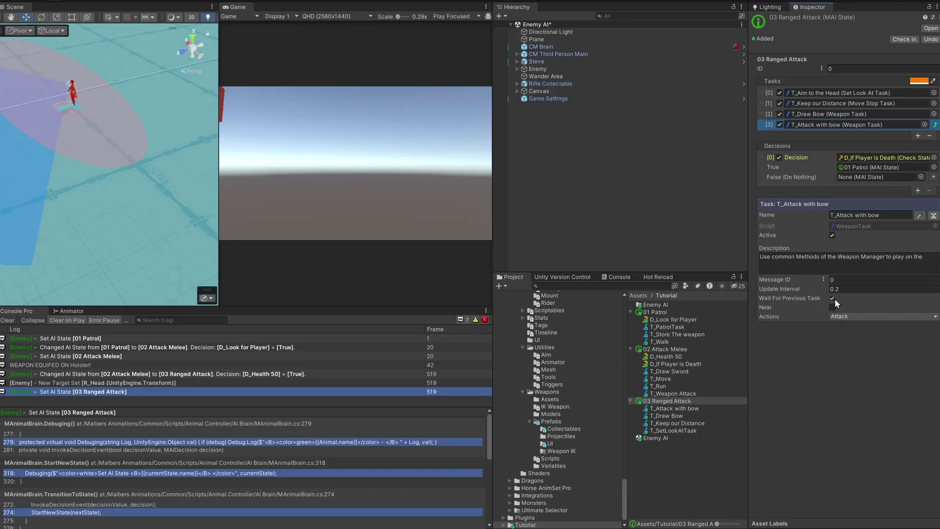
pyautogui.hotkey('ctrl', 'p')
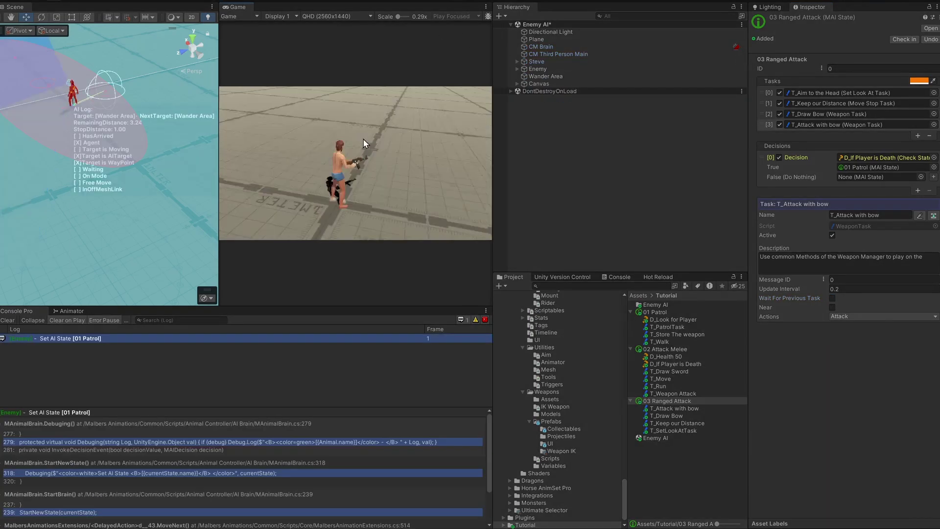
pyautogui.press('d')
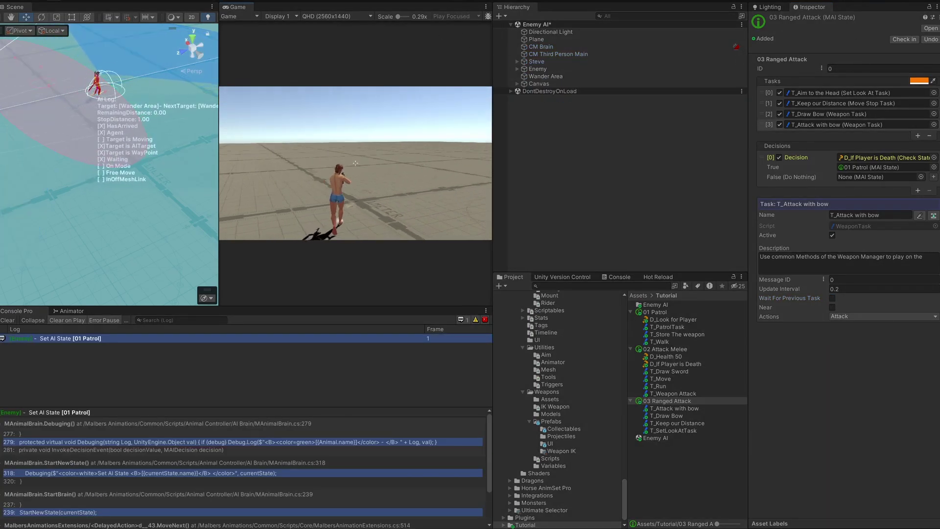
pyautogui.press('w')
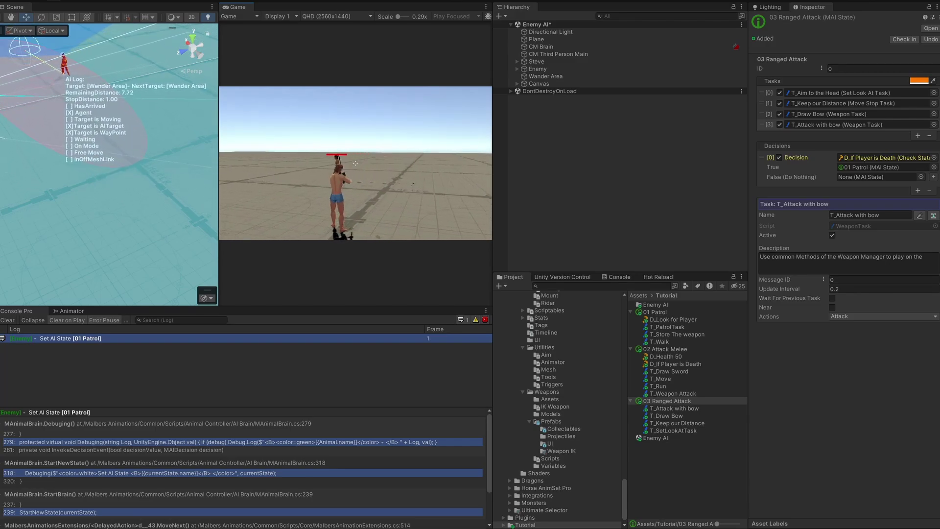
pyautogui.press('w')
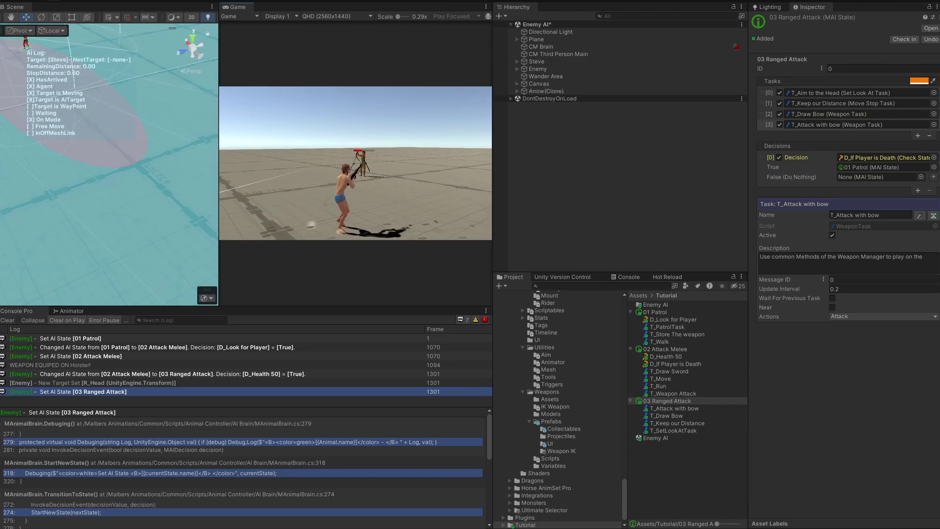
pyautogui.hotkey('ctrl', 'p')
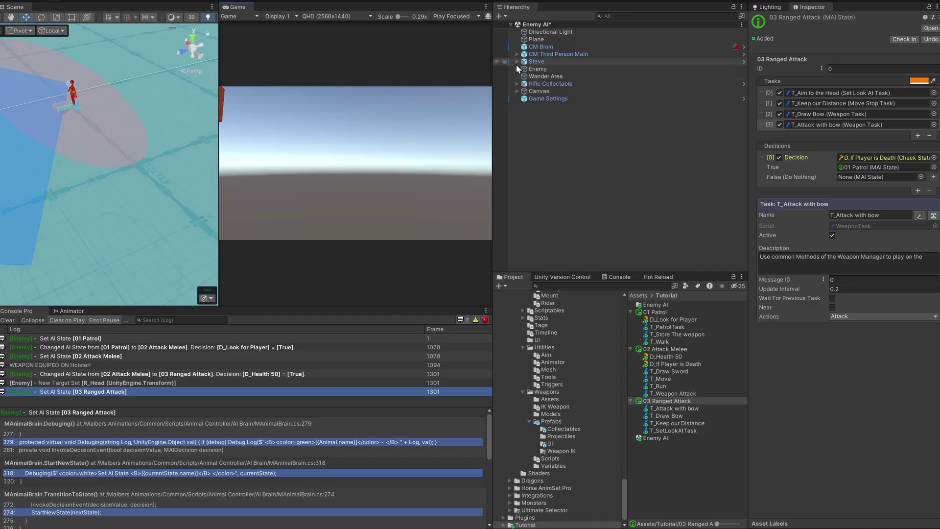
# - Set the damage Rate of the enemy's Bow Collectable to 2 and run the scene briefly
pyautogui.click(517, 69)
pyautogui.click(544, 113)
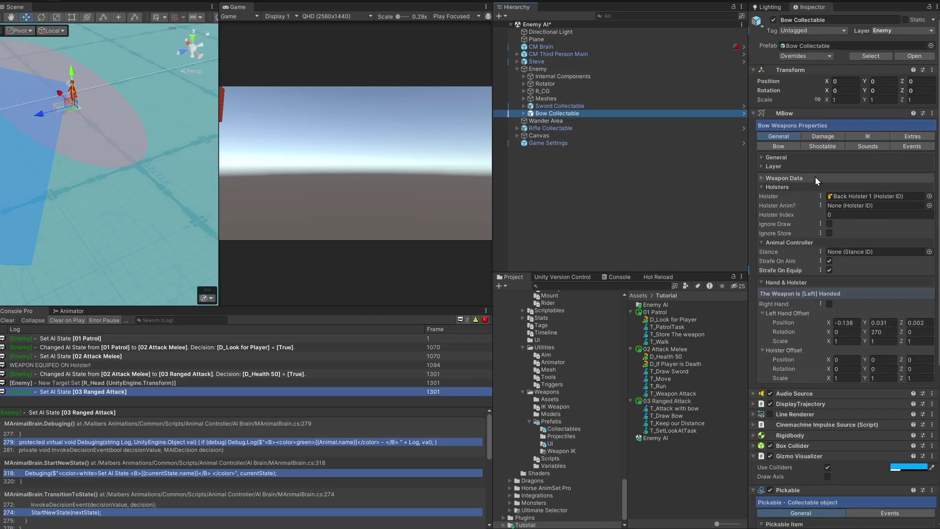
pyautogui.click(818, 137)
pyautogui.click(851, 165)
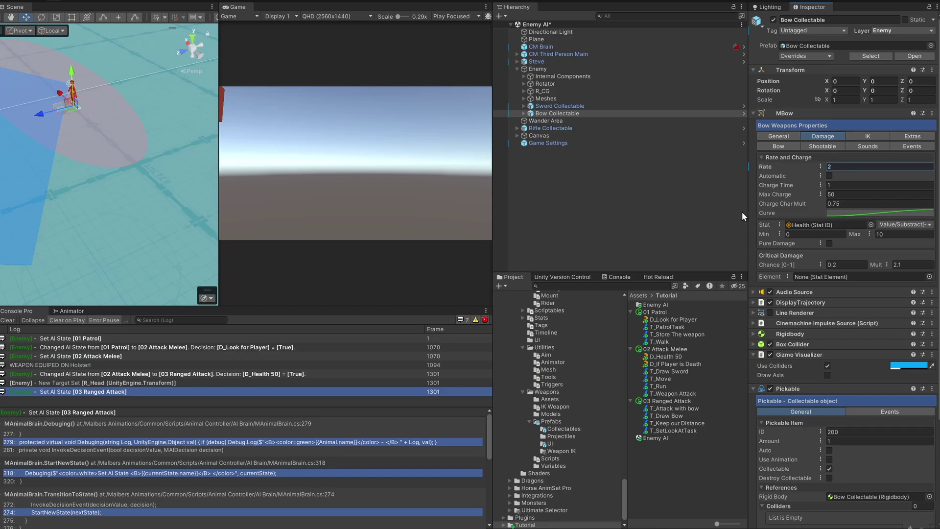
pyautogui.click(538, 147)
pyautogui.moveTo(157, 134)
pyautogui.mouseDown(button='right')
pyautogui.moveTo(125, 119)
pyautogui.moveTo(149, 125)
pyautogui.mouseUp(button='right')
pyautogui.click(593, 183)
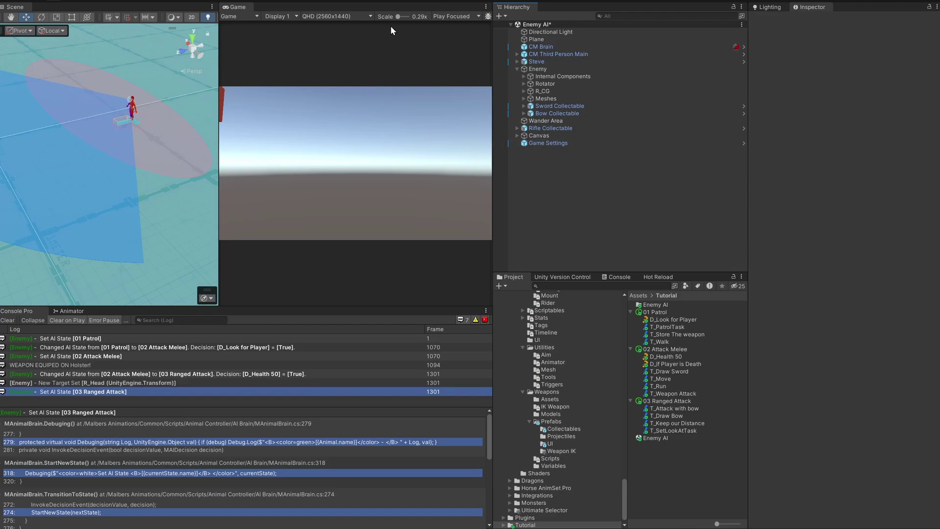
pyautogui.click(460, 1)
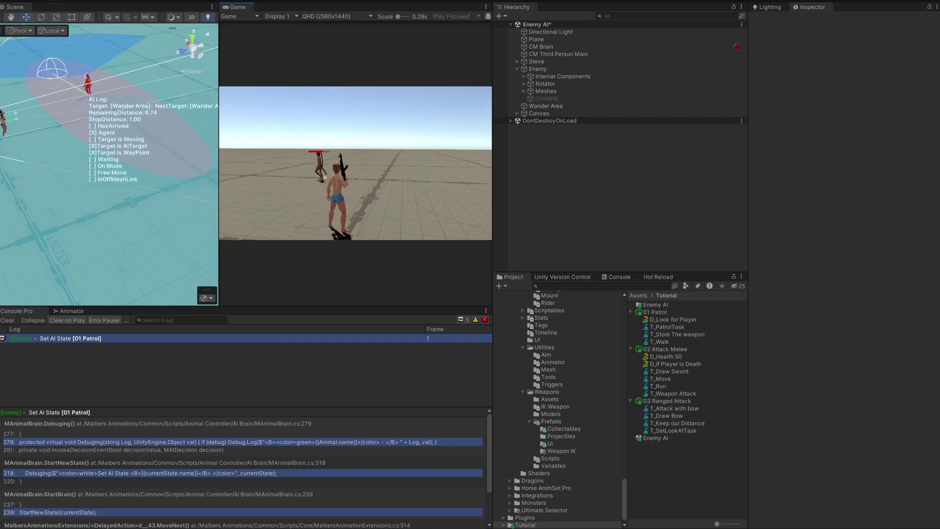
pyautogui.hotkey('ctrl', 'p')
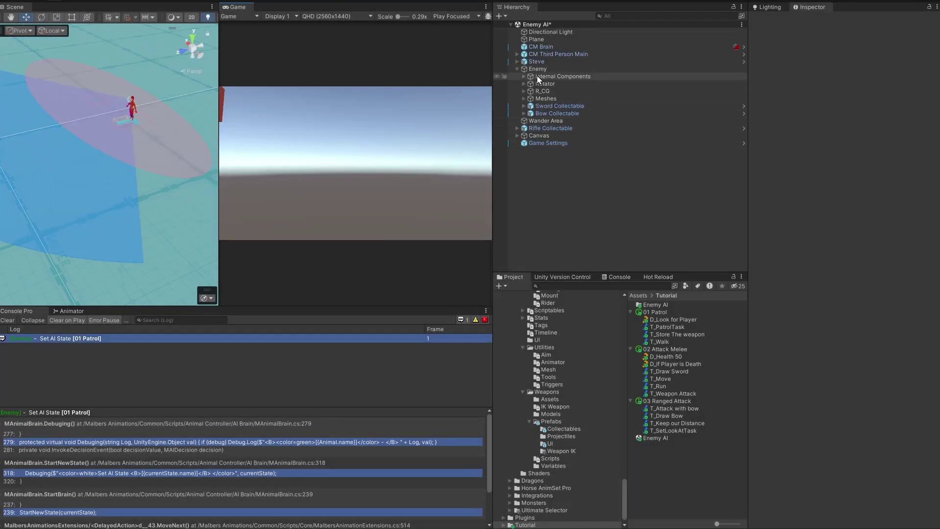
# - Add a Check Mode decision to the enemy's 01 Patrol state
pyautogui.click(550, 71)
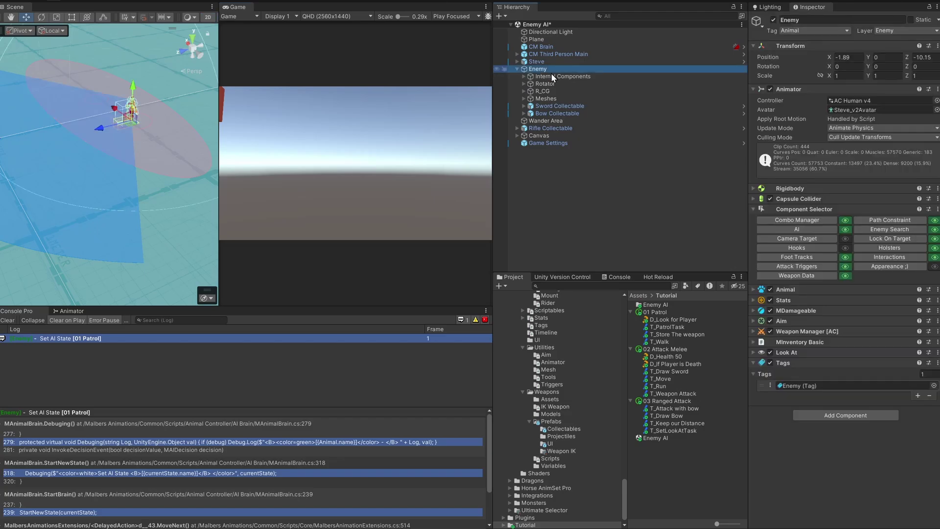
pyautogui.click(787, 229)
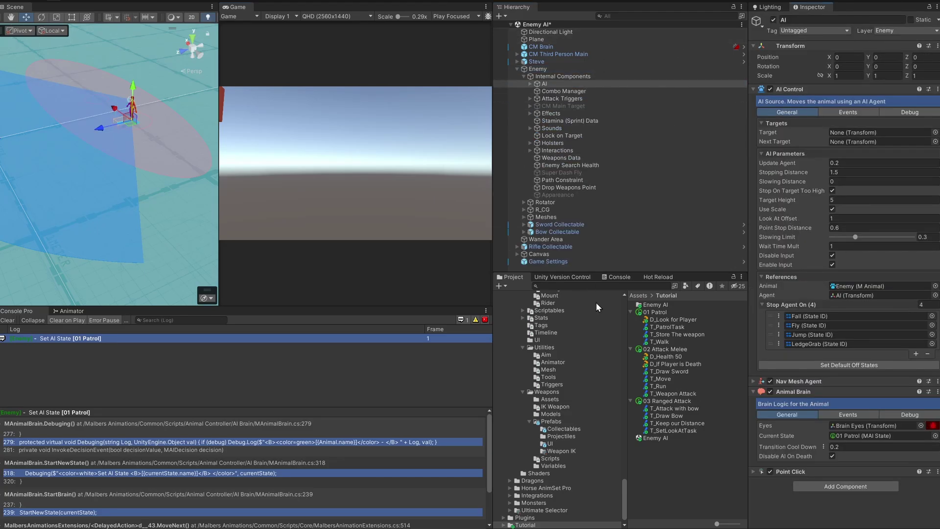
pyautogui.click(651, 313)
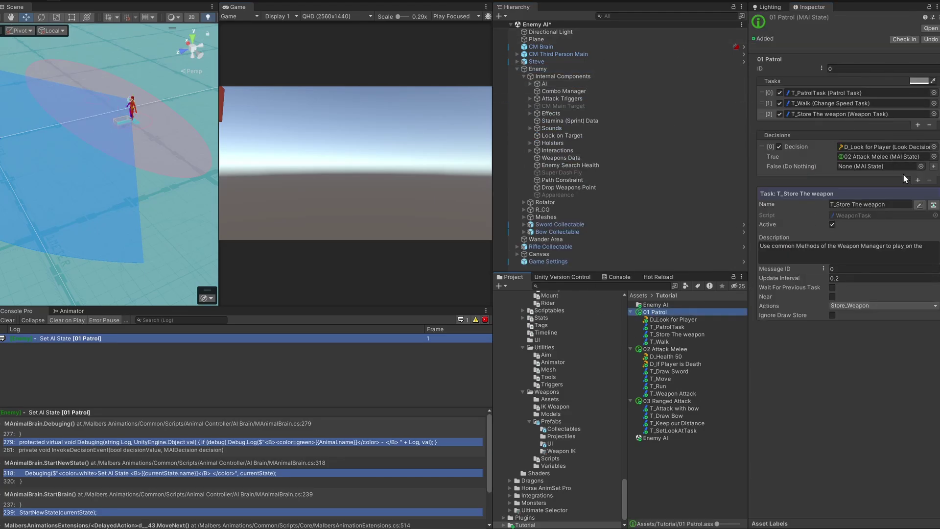
pyautogui.click(918, 182)
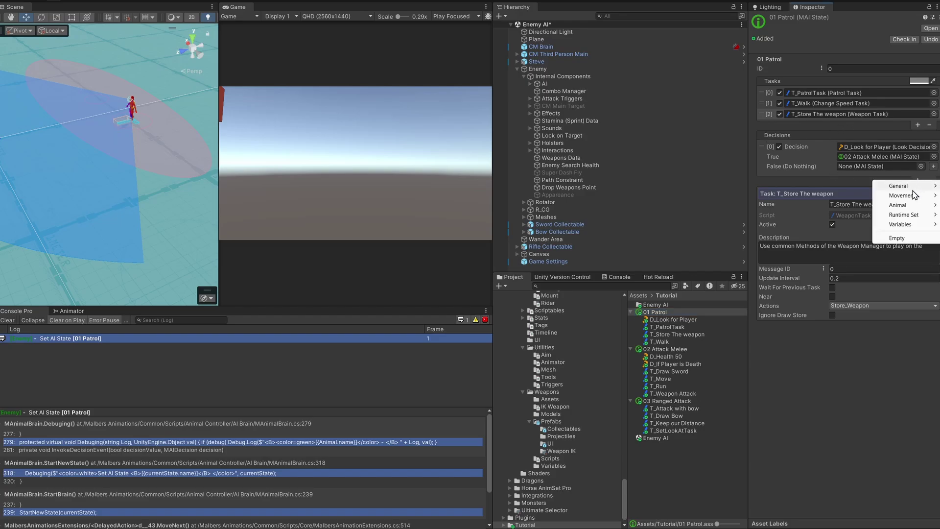
pyautogui.moveTo(911, 197)
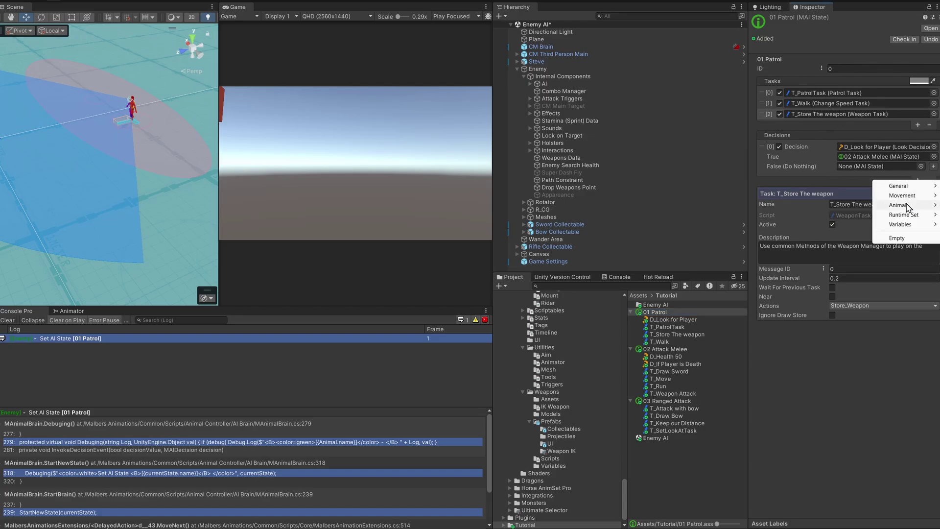
pyautogui.click(832, 205)
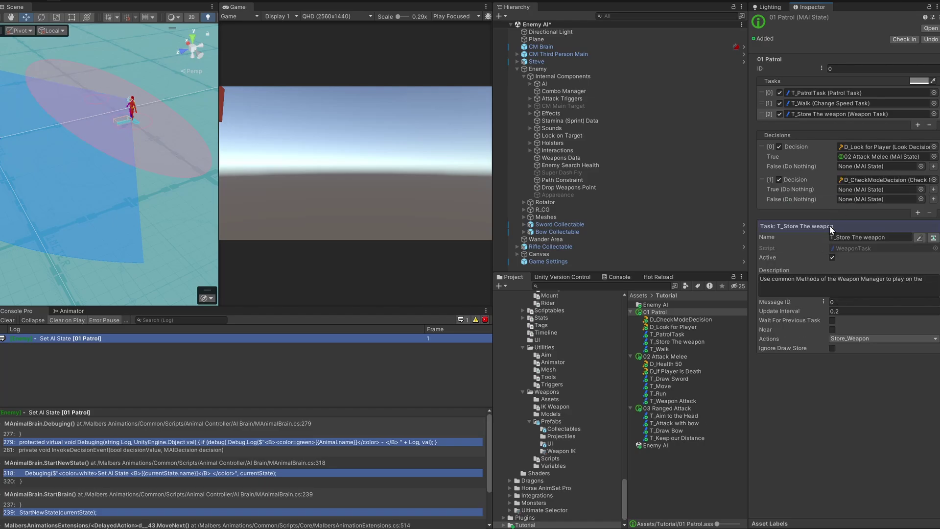
# - Rename the new 01 Patrol decision as Check if we are hit and set its Mode ID to Damage
pyautogui.moveTo(837, 237); pyautogui.dragTo(906, 240)
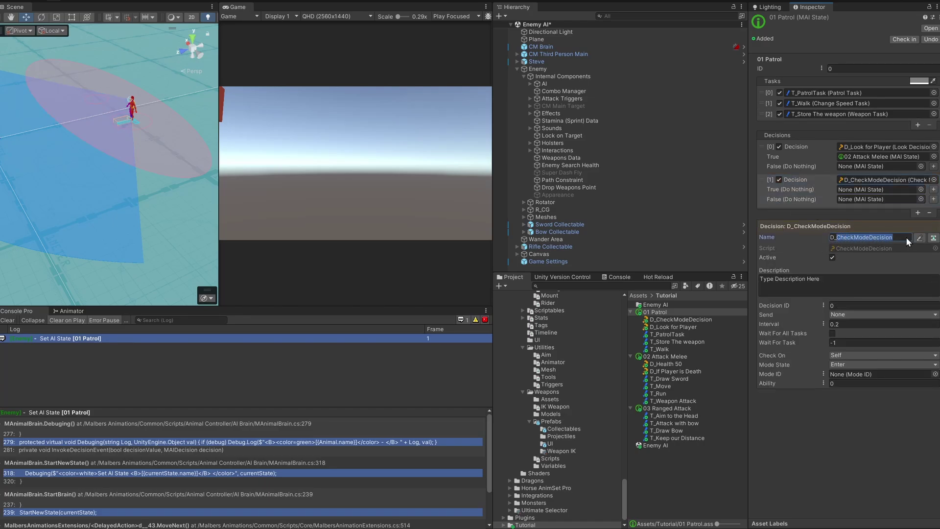
pyautogui.write('Get Hit')
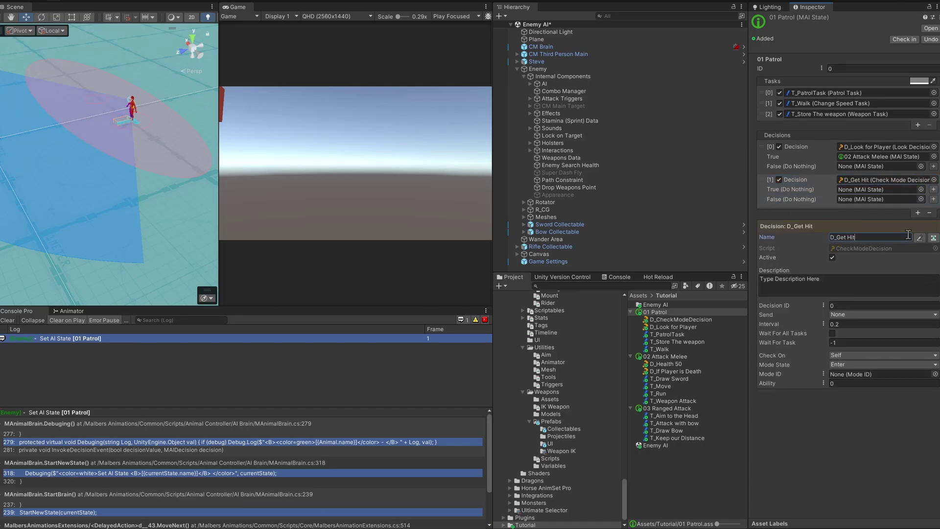
pyautogui.press('BackSpace')
pyautogui.press('BackSpace')
pyautogui.press('BackSpace')
pyautogui.press('BackSpace')
pyautogui.press('BackSpace')
pyautogui.write('Check if we are hit')
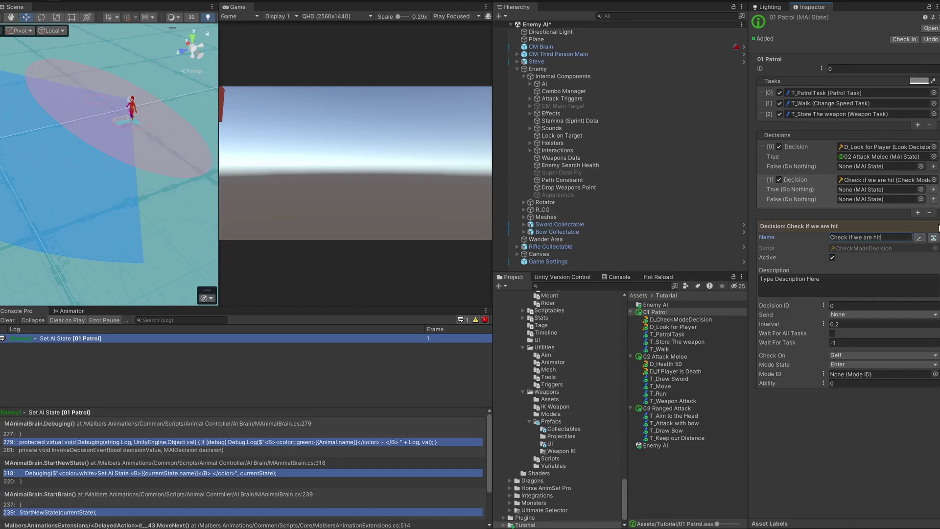
pyautogui.click(921, 237)
pyautogui.click(821, 374)
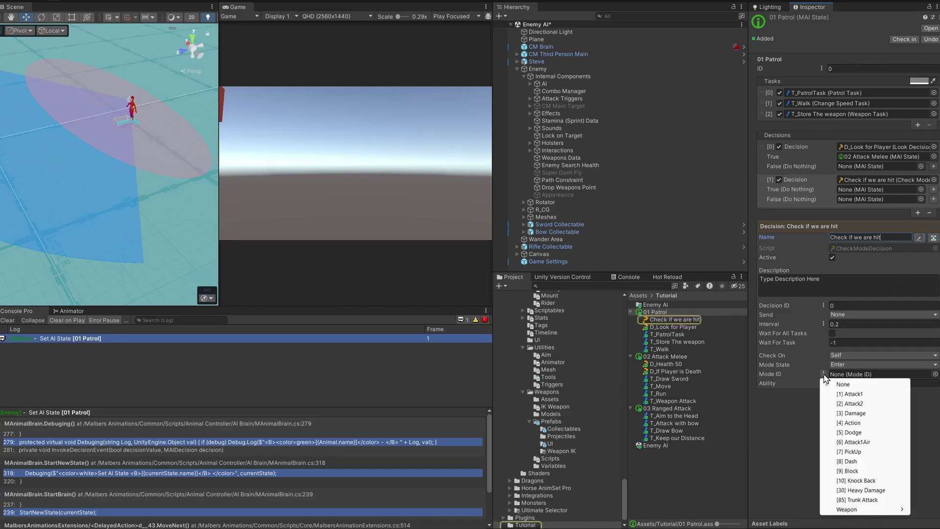
pyautogui.click(850, 412)
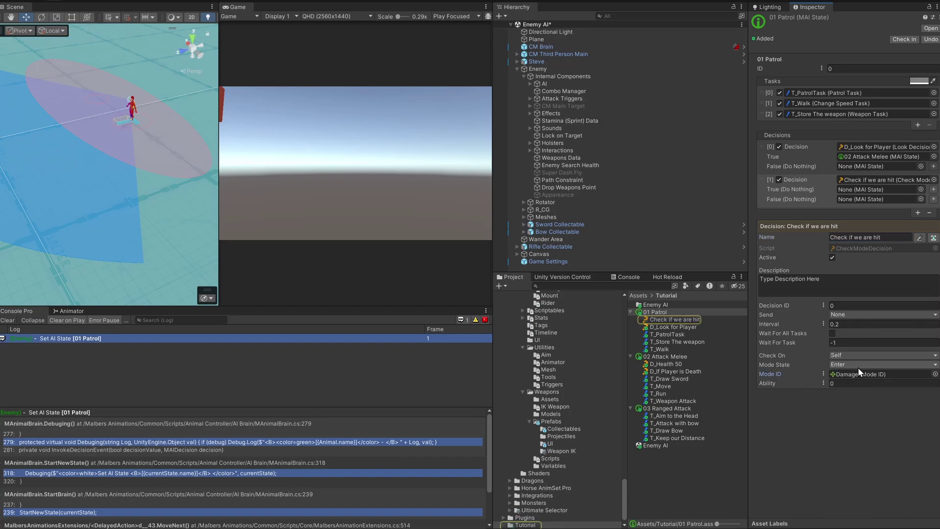
# - Create a new AI state named 04 Find who hit us as the True result of the Check if we are hit decision
pyautogui.click(781, 195)
pyautogui.click(934, 190)
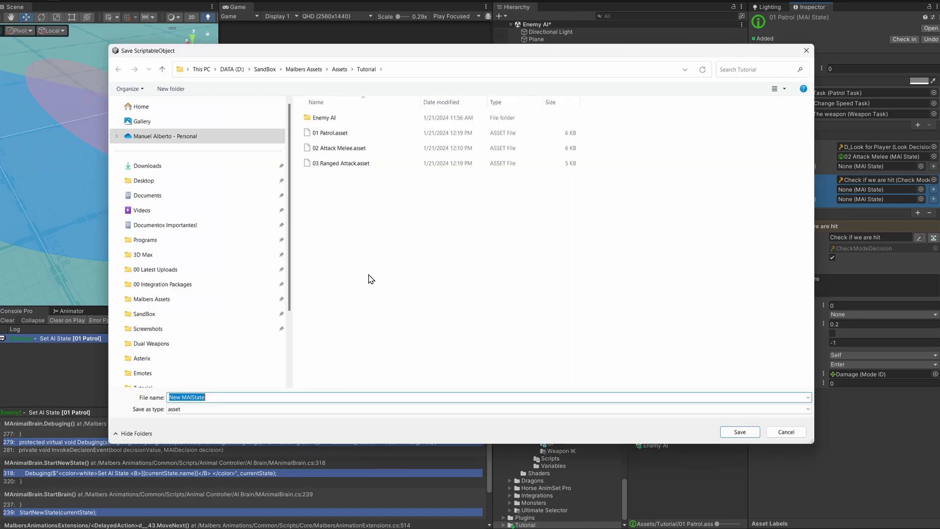
pyautogui.write('04 Find who hit us')
pyautogui.click(737, 433)
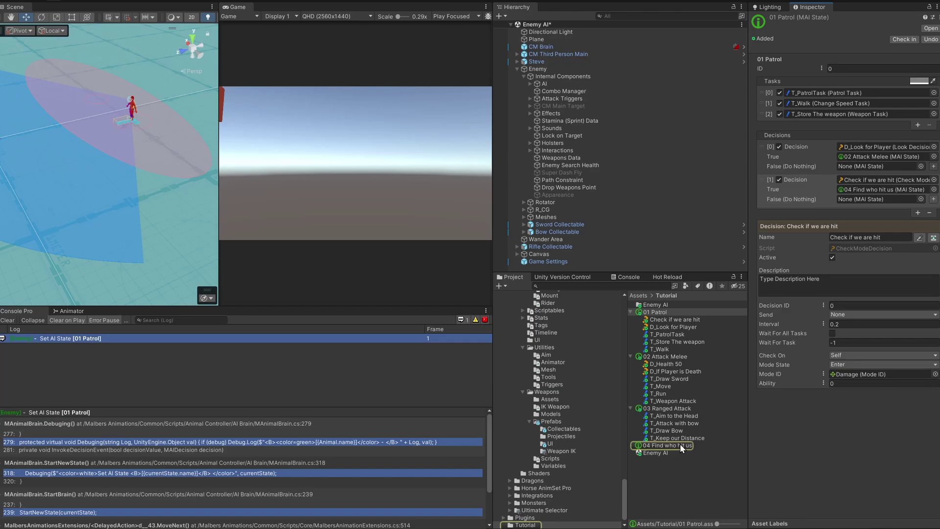
# - Add a Movement-Stop task to the 04 Find who hit us state, set its task type to Stop and name it T_Stop
pyautogui.click(681, 444)
pyautogui.click(917, 103)
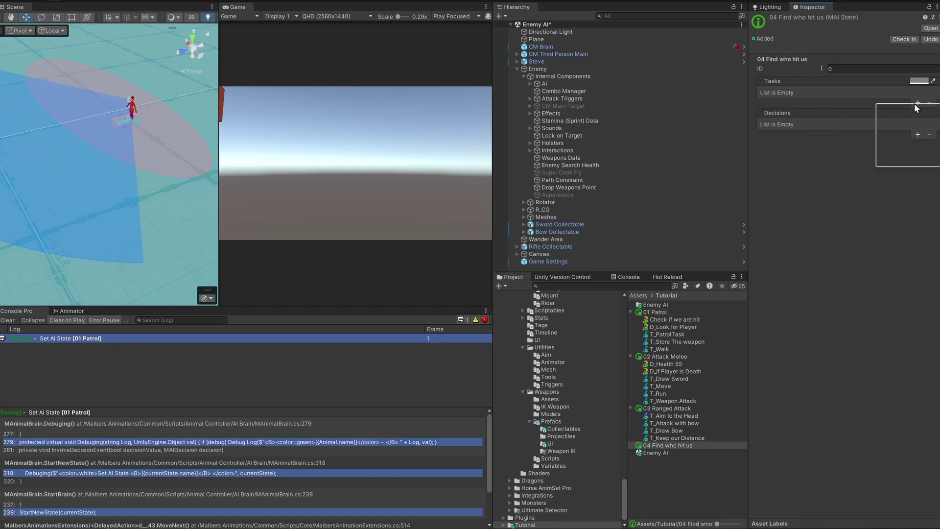
pyautogui.moveTo(909, 112)
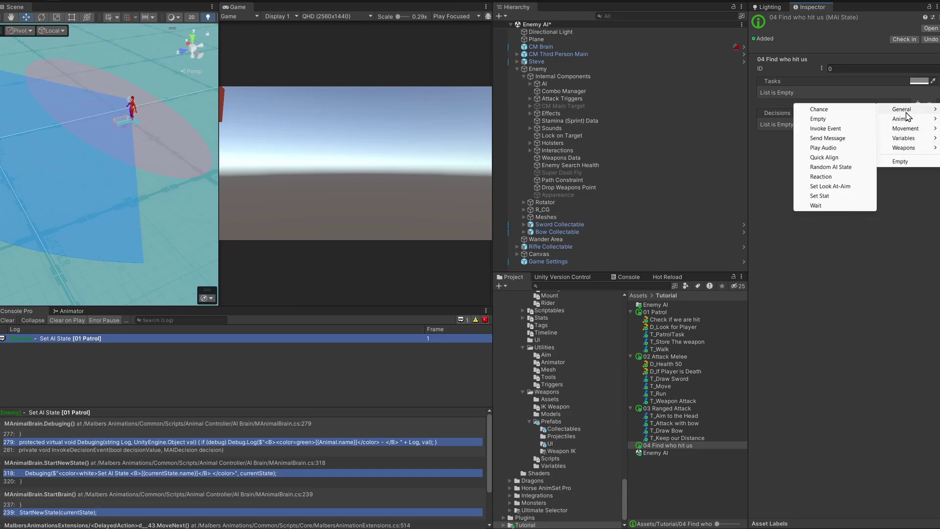
pyautogui.moveTo(909, 131)
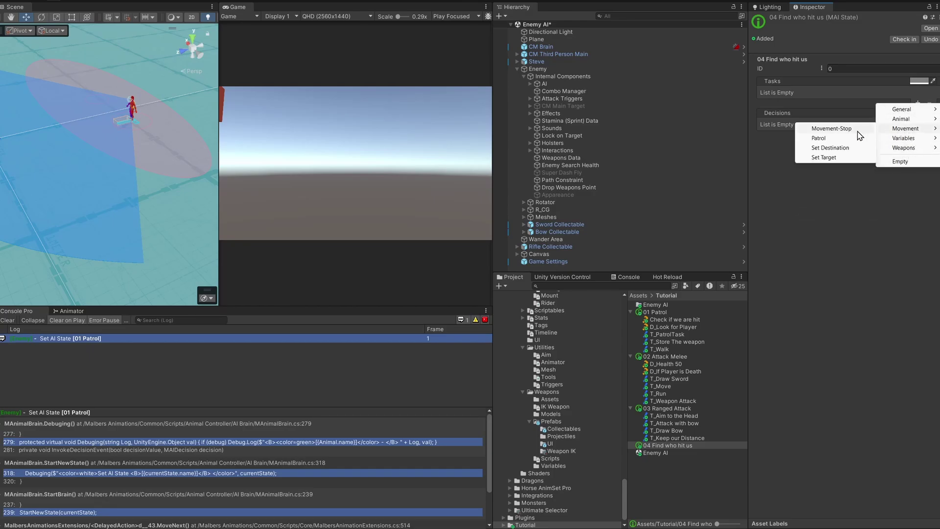
pyautogui.click(833, 129)
pyautogui.click(762, 94)
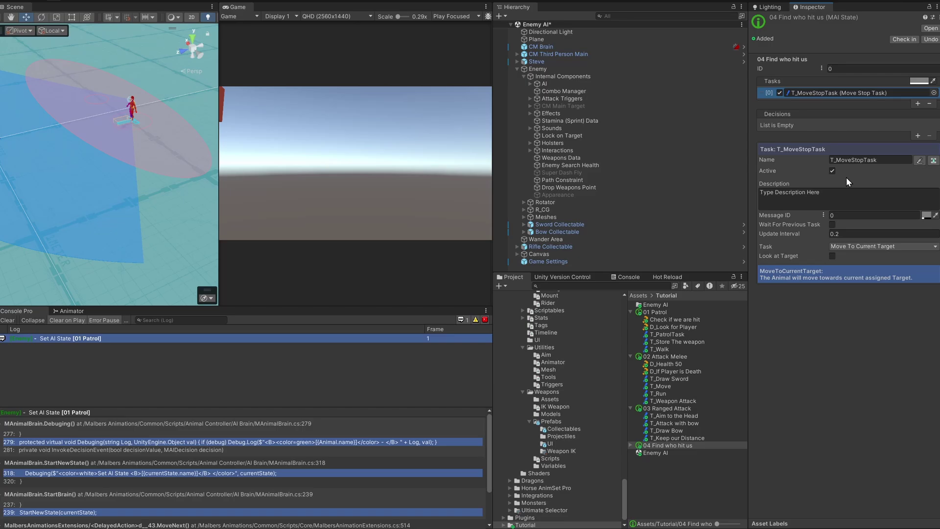
pyautogui.click(850, 247)
pyautogui.click(857, 289)
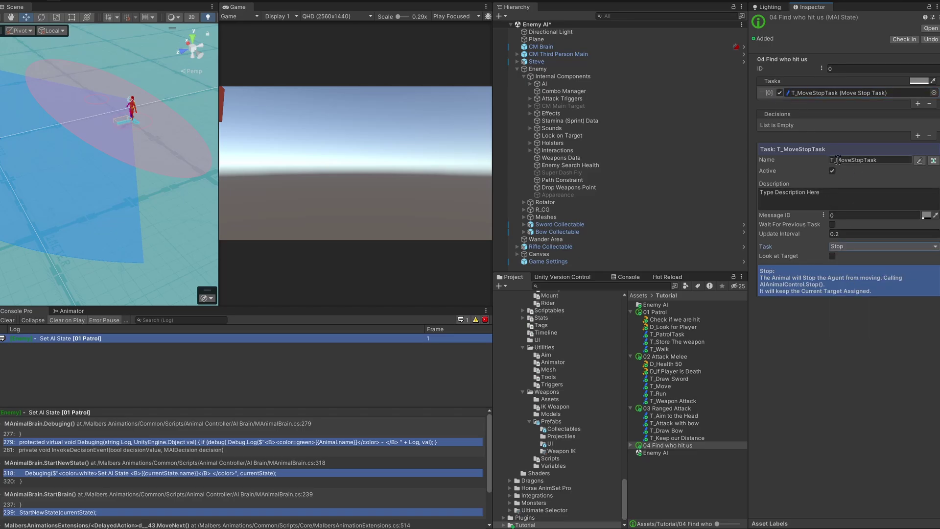
pyautogui.moveTo(838, 160); pyautogui.dragTo(929, 160)
pyautogui.write('Stop')
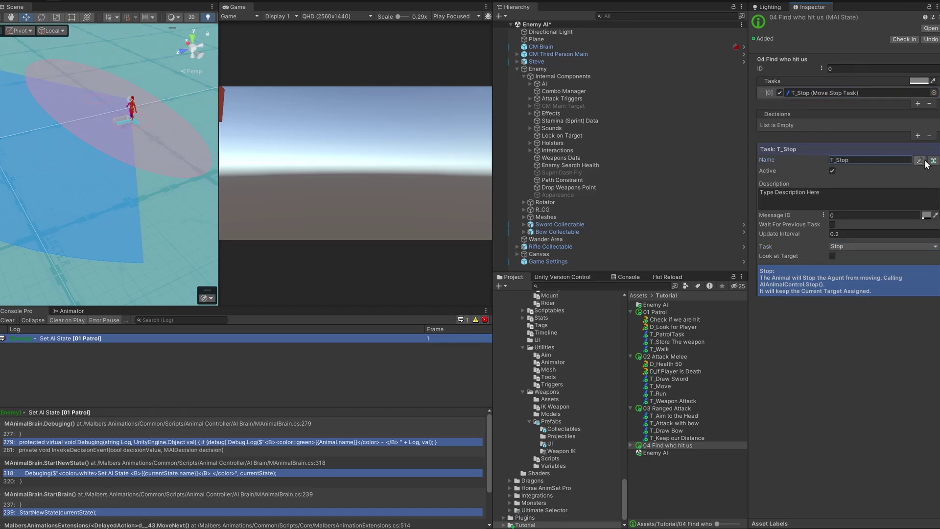
pyautogui.click(922, 161)
# - Add a Wait task named T_Wait 5 to 04 Find who hit us, with 01 Patrol as its next state
pyautogui.click(917, 103)
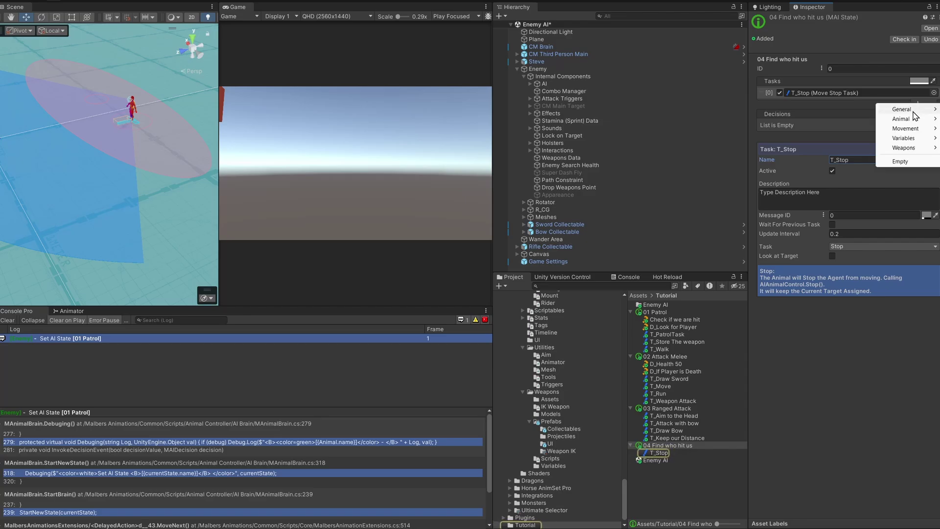
pyautogui.moveTo(912, 110)
pyautogui.click(832, 205)
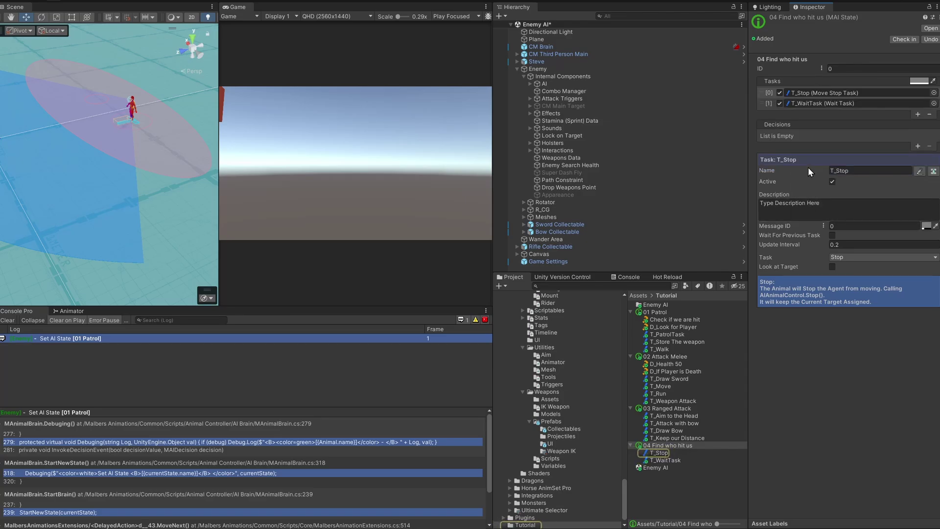
pyautogui.click(767, 104)
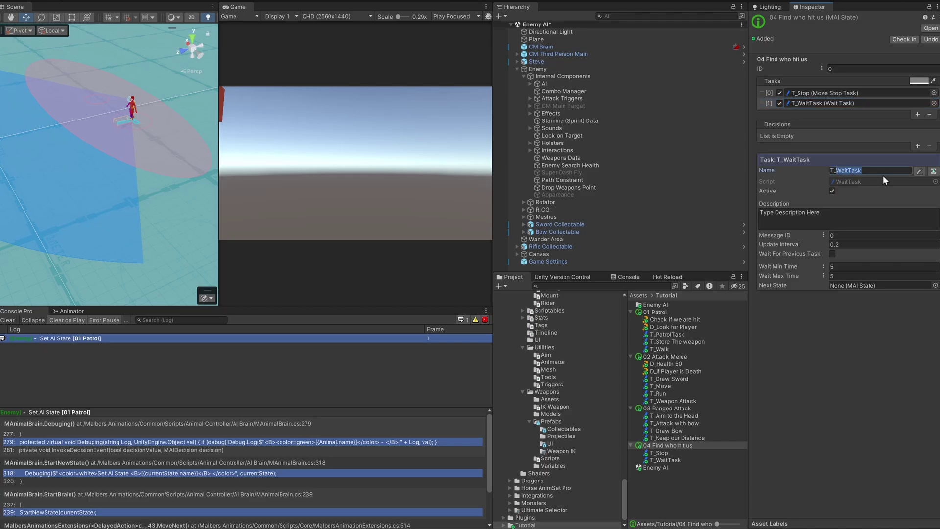
pyautogui.write('Wait')
pyautogui.click(919, 171)
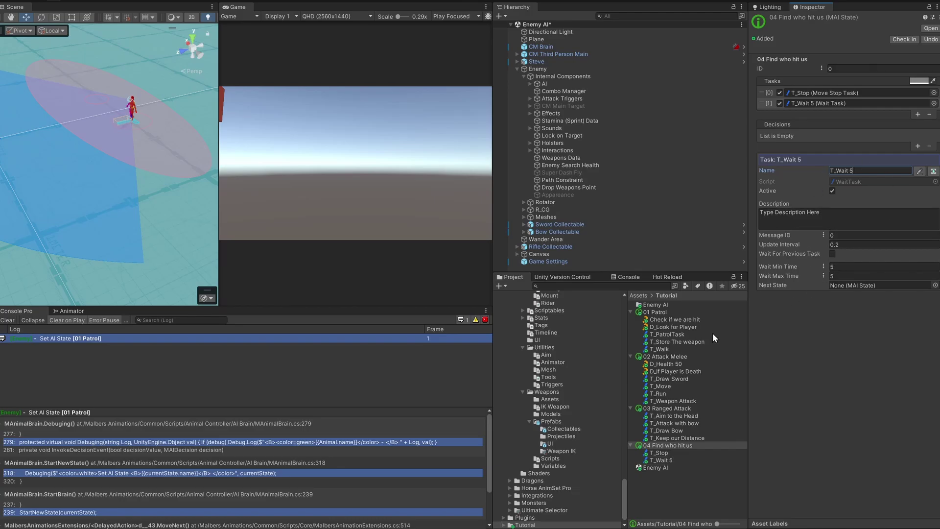
pyautogui.moveTo(662, 316); pyautogui.dragTo(874, 287)
# - Add a Look decision to the 04 Find who hit us state and name it D_Look for the Player
pyautogui.click(918, 146)
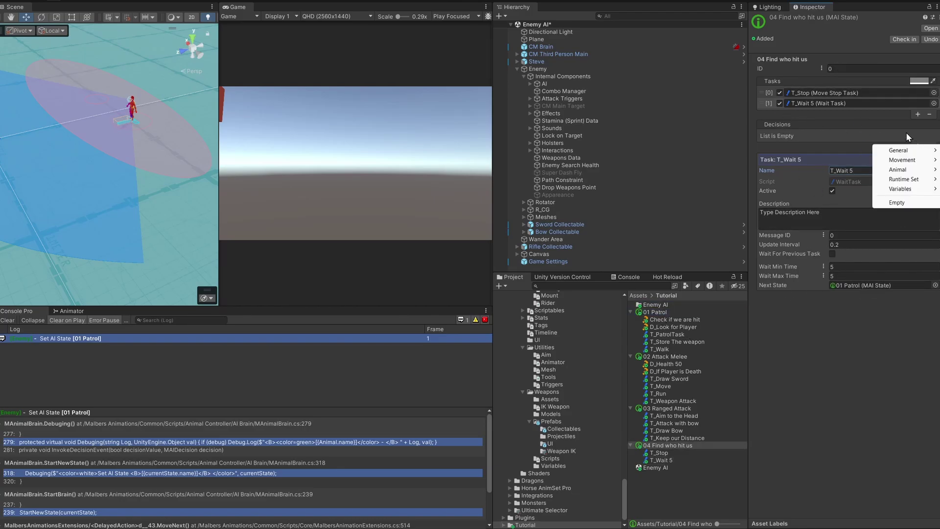
pyautogui.moveTo(901, 153)
pyautogui.click(769, 177)
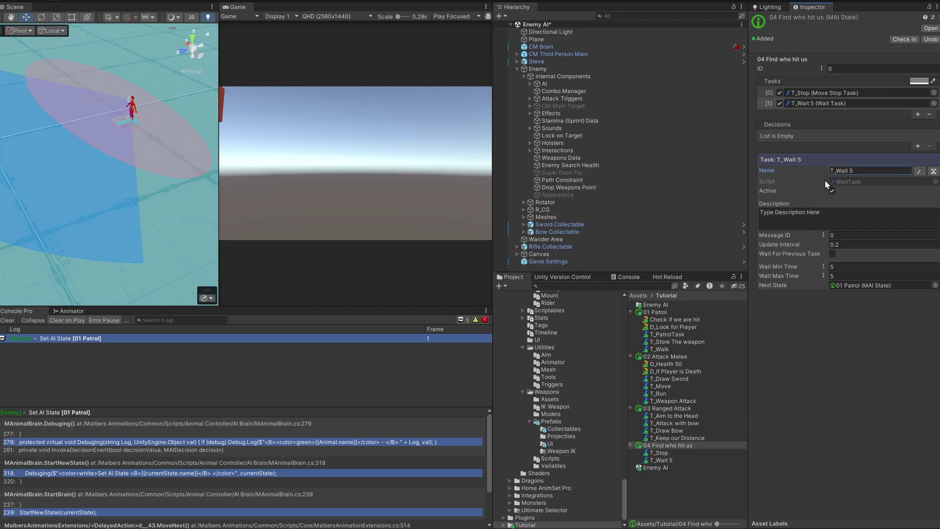
pyautogui.click(773, 156)
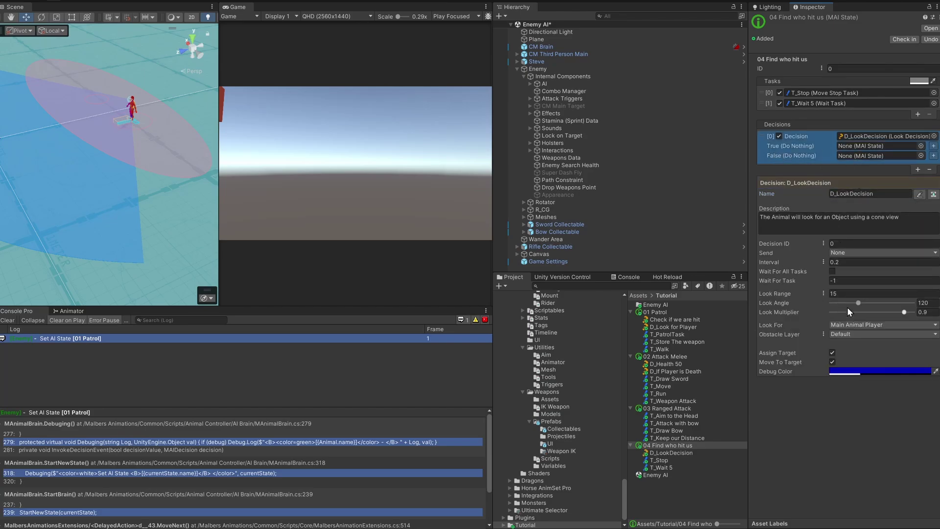
pyautogui.moveTo(848, 193); pyautogui.dragTo(917, 196)
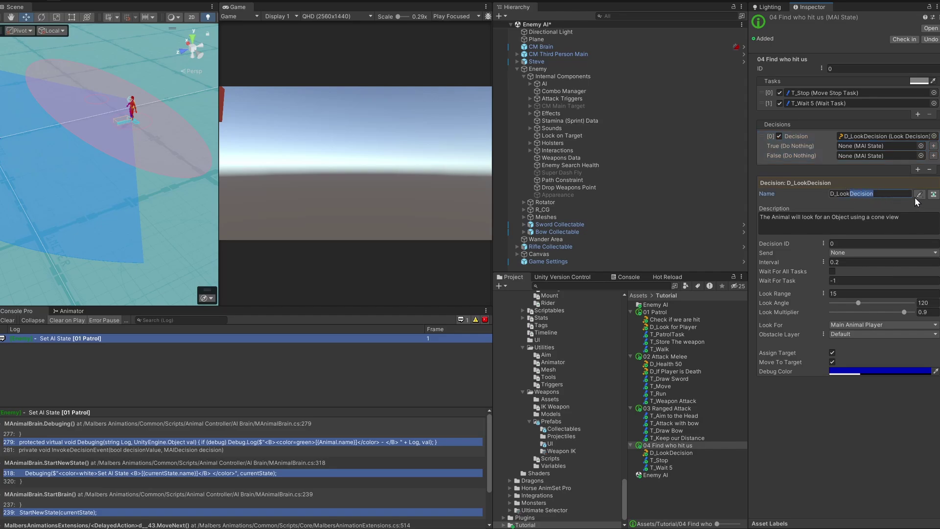
pyautogui.write('for the Player')
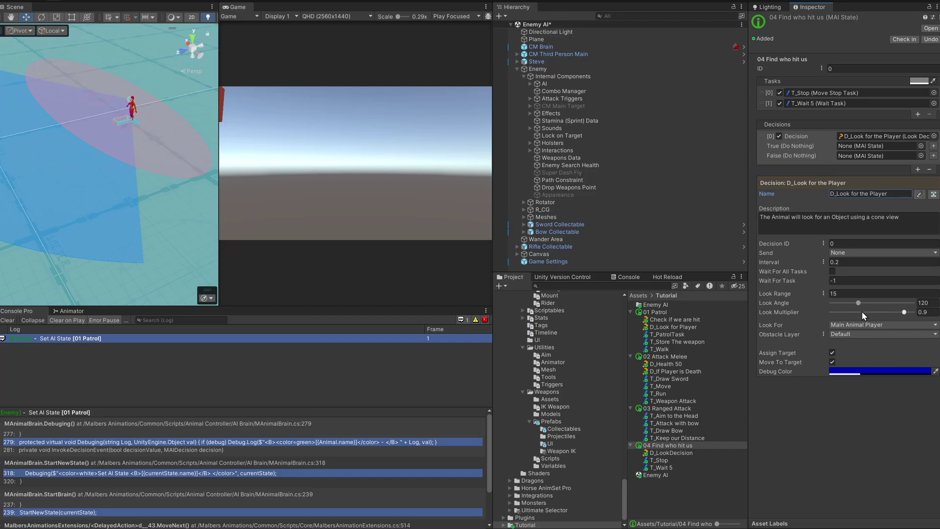
# - Set D_Look for the Player's look angle to 360 and look range to 30, with 02 Attack Melee as its True state
pyautogui.moveTo(858, 304); pyautogui.dragTo(880, 304)
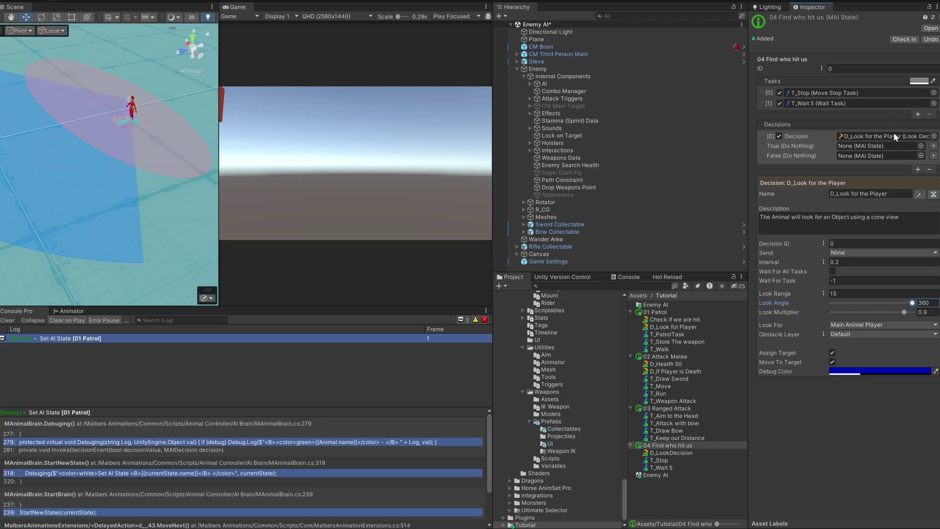
pyautogui.click(853, 294)
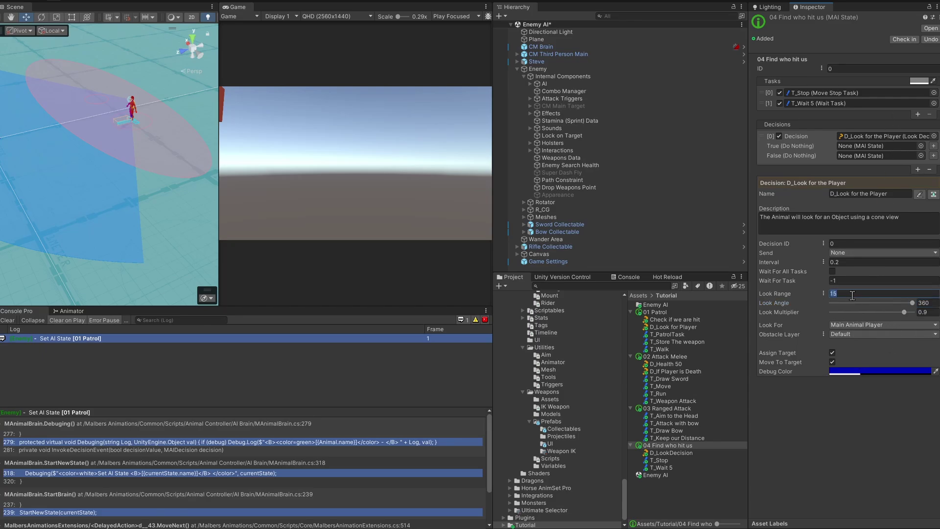
pyautogui.moveTo(141, 178); pyautogui.dragTo(204, 190, button='right')
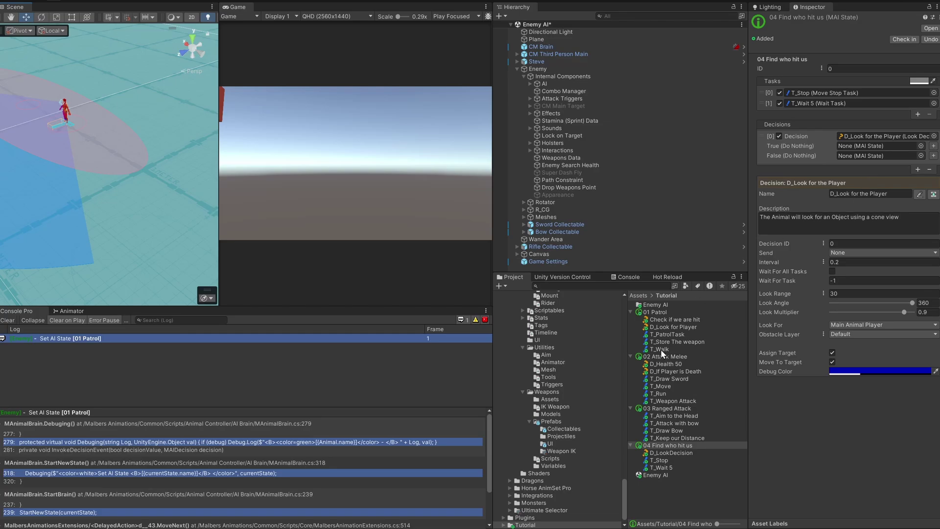
pyautogui.moveTo(663, 356); pyautogui.dragTo(863, 146)
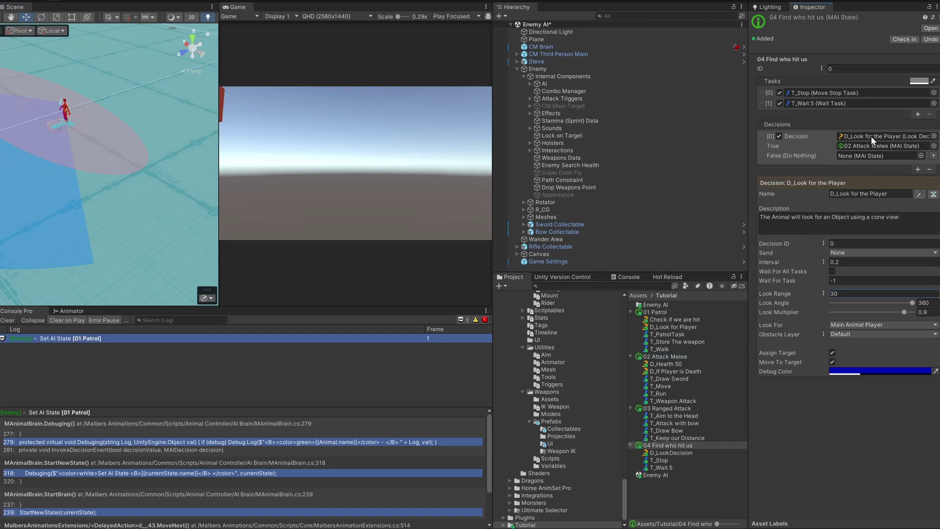
# - Play-test the scene, restarting it once, and shoot the patrolling enemy to test its reaction to being hit
pyautogui.click(455, 2)
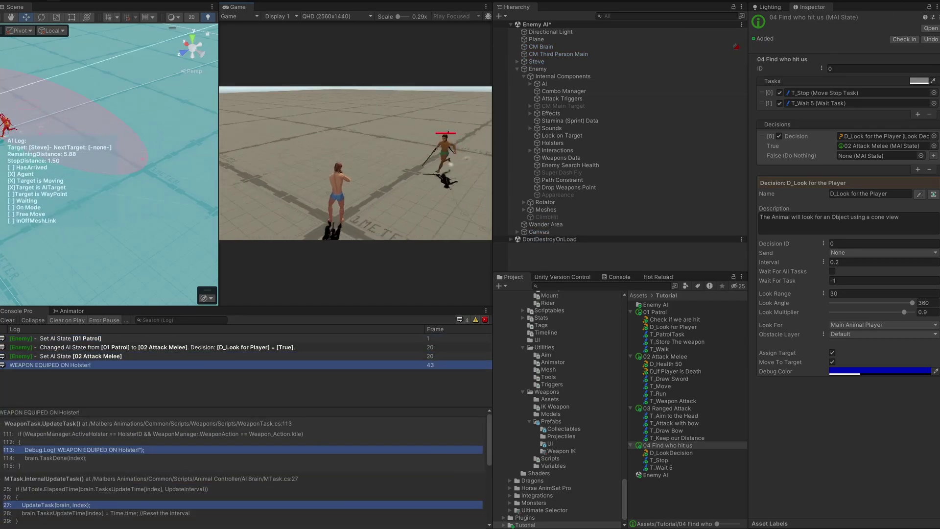
pyautogui.hotkey('ctrl', 'p')
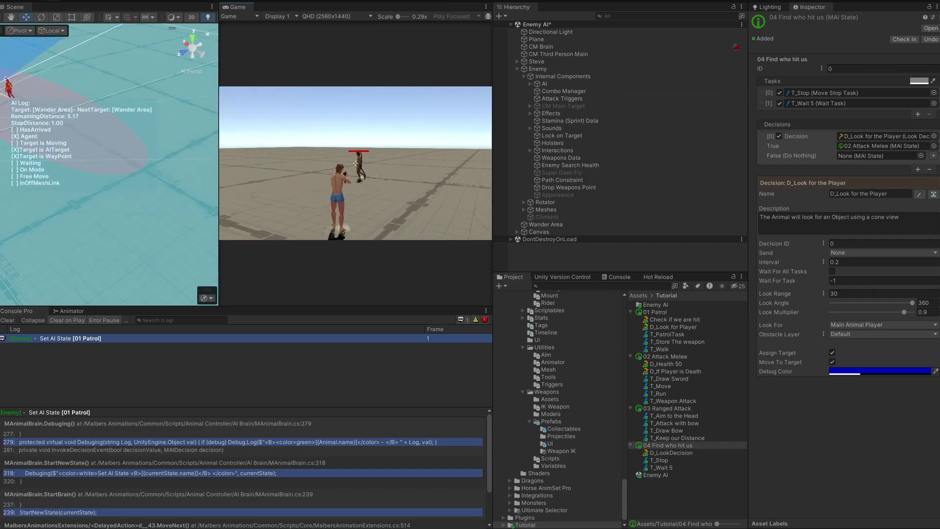
pyautogui.click(355, 163)
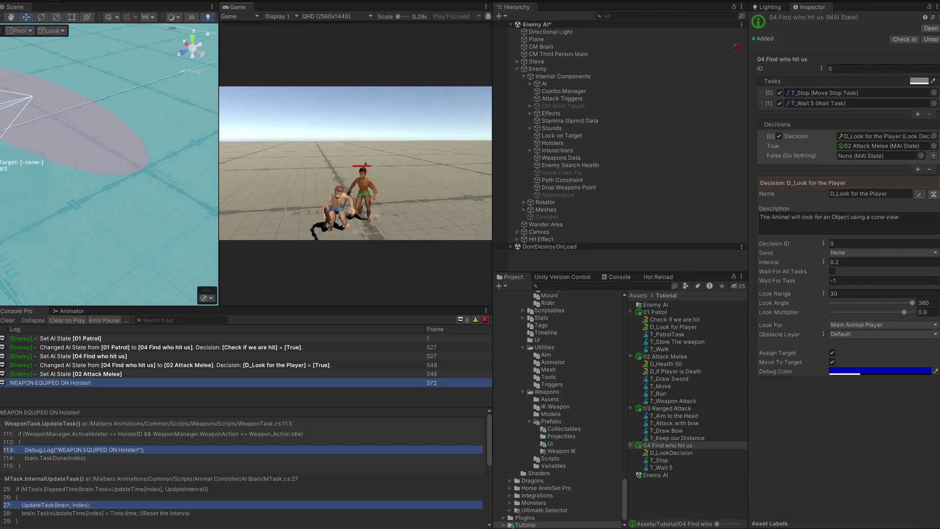
pyautogui.click(356, 163)
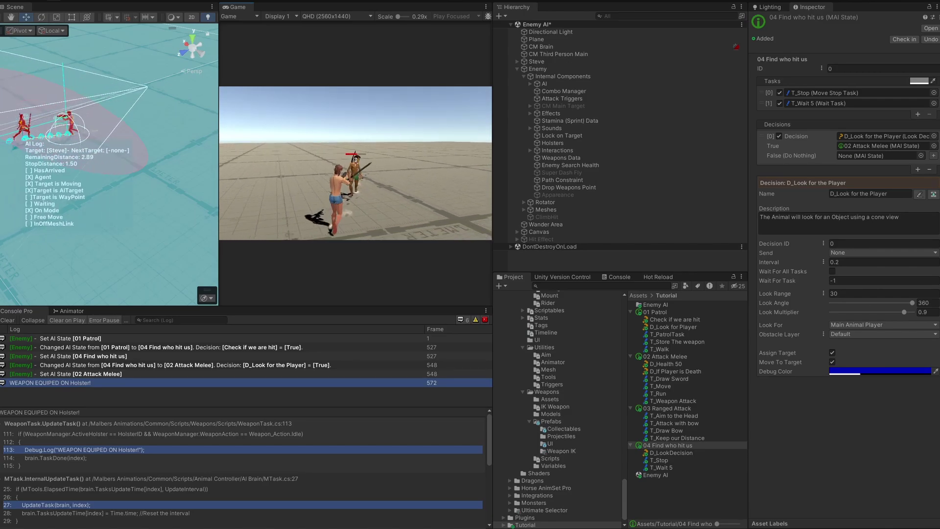
pyautogui.click(356, 163)
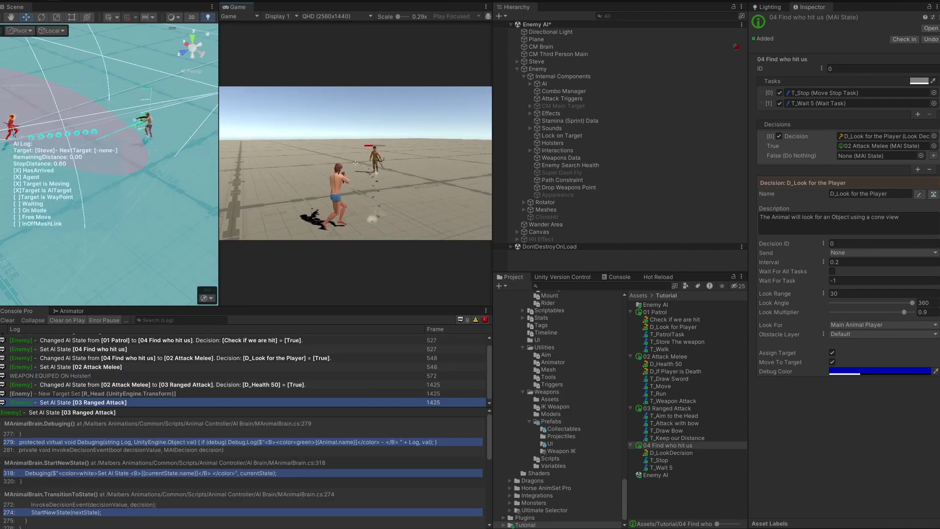
# - Move the player around the enemy and keep fighting it to test the 03 Ranged Attack state
pyautogui.press('a')
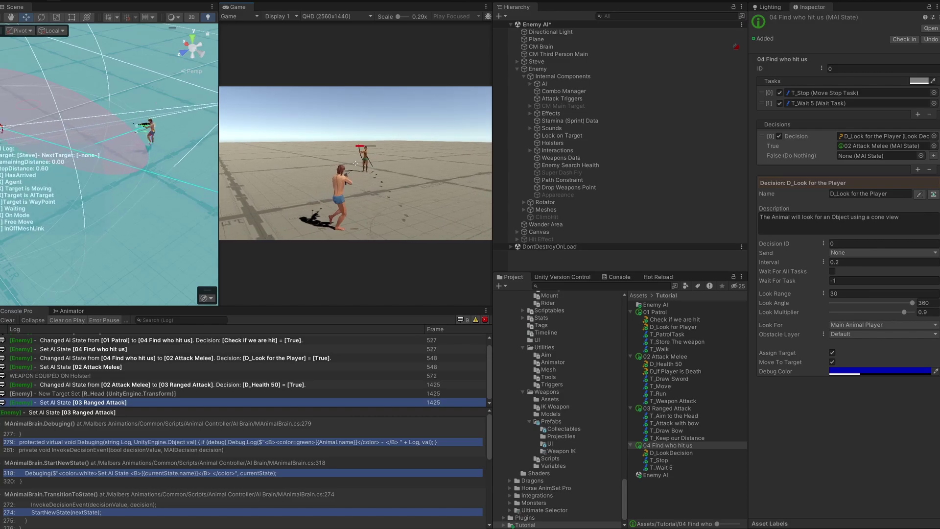
pyautogui.press('d')
pyautogui.press('w')
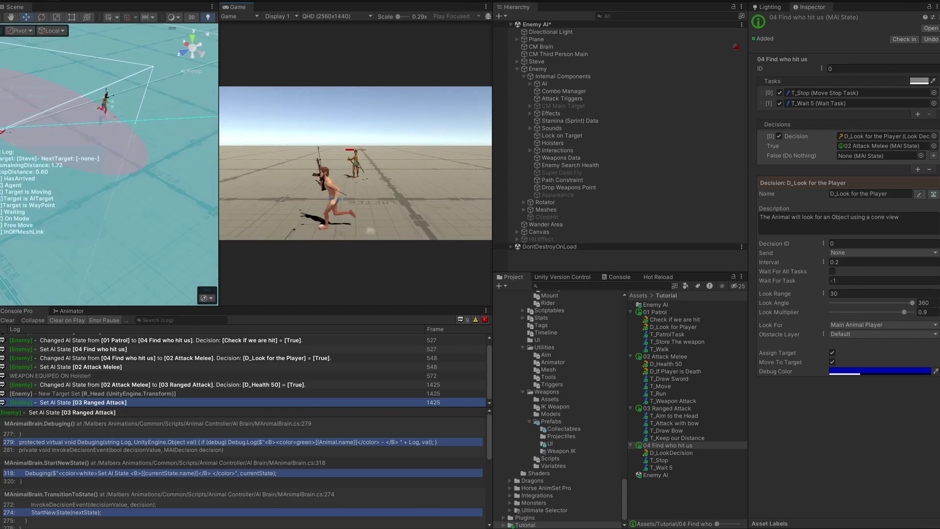
pyautogui.press('w')
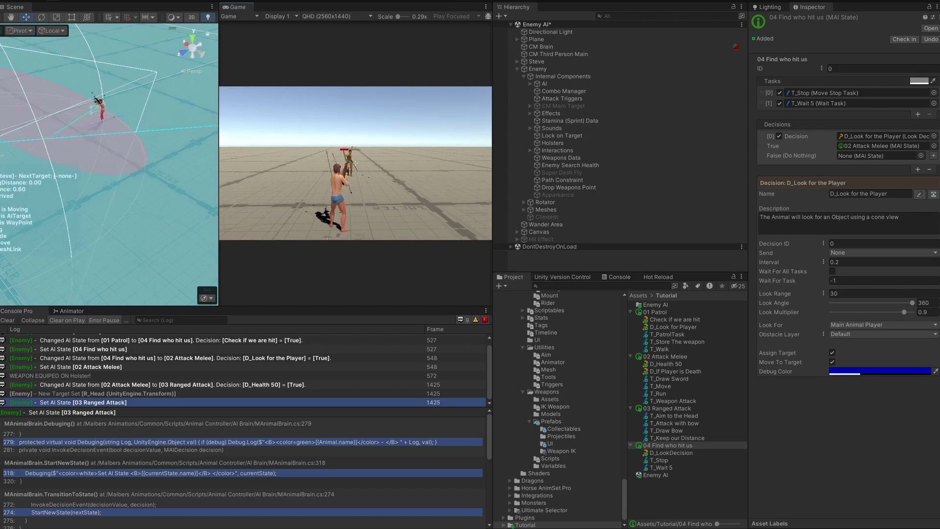
pyautogui.press('a')
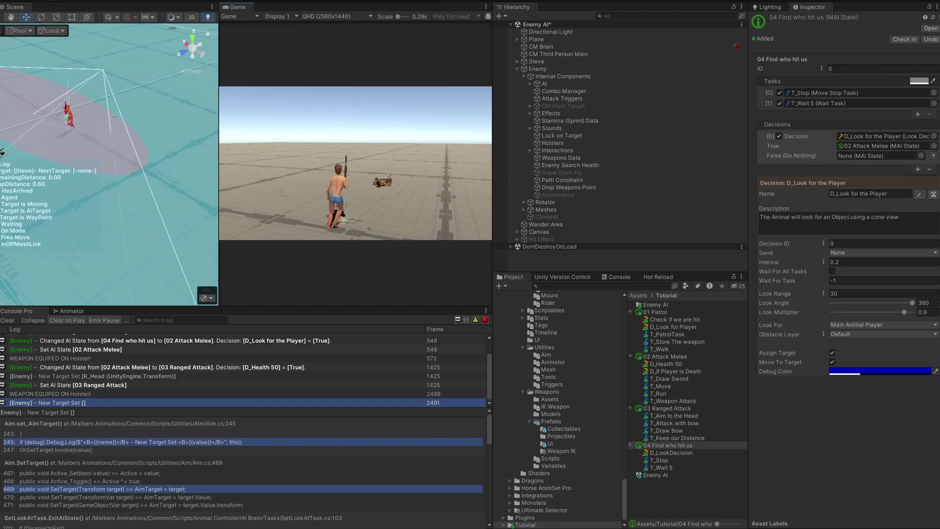
pyautogui.press('a')
pyautogui.press('w')
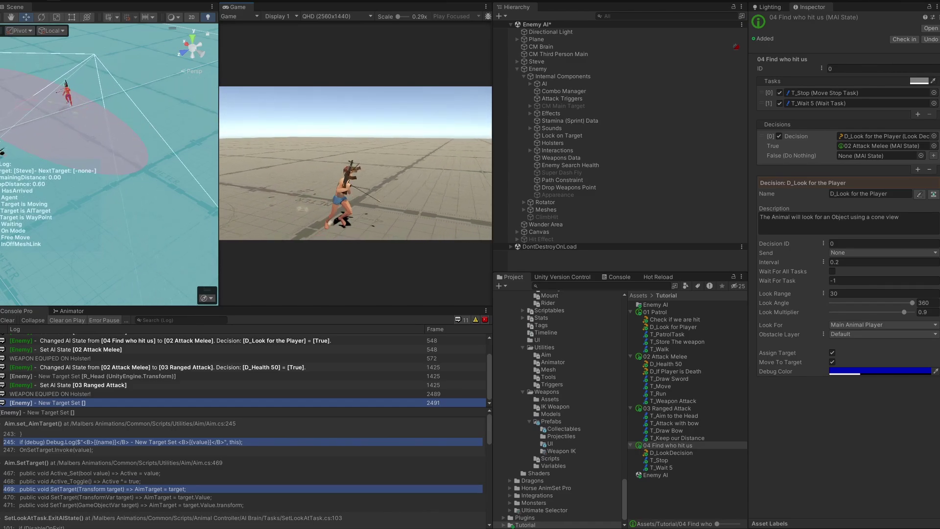